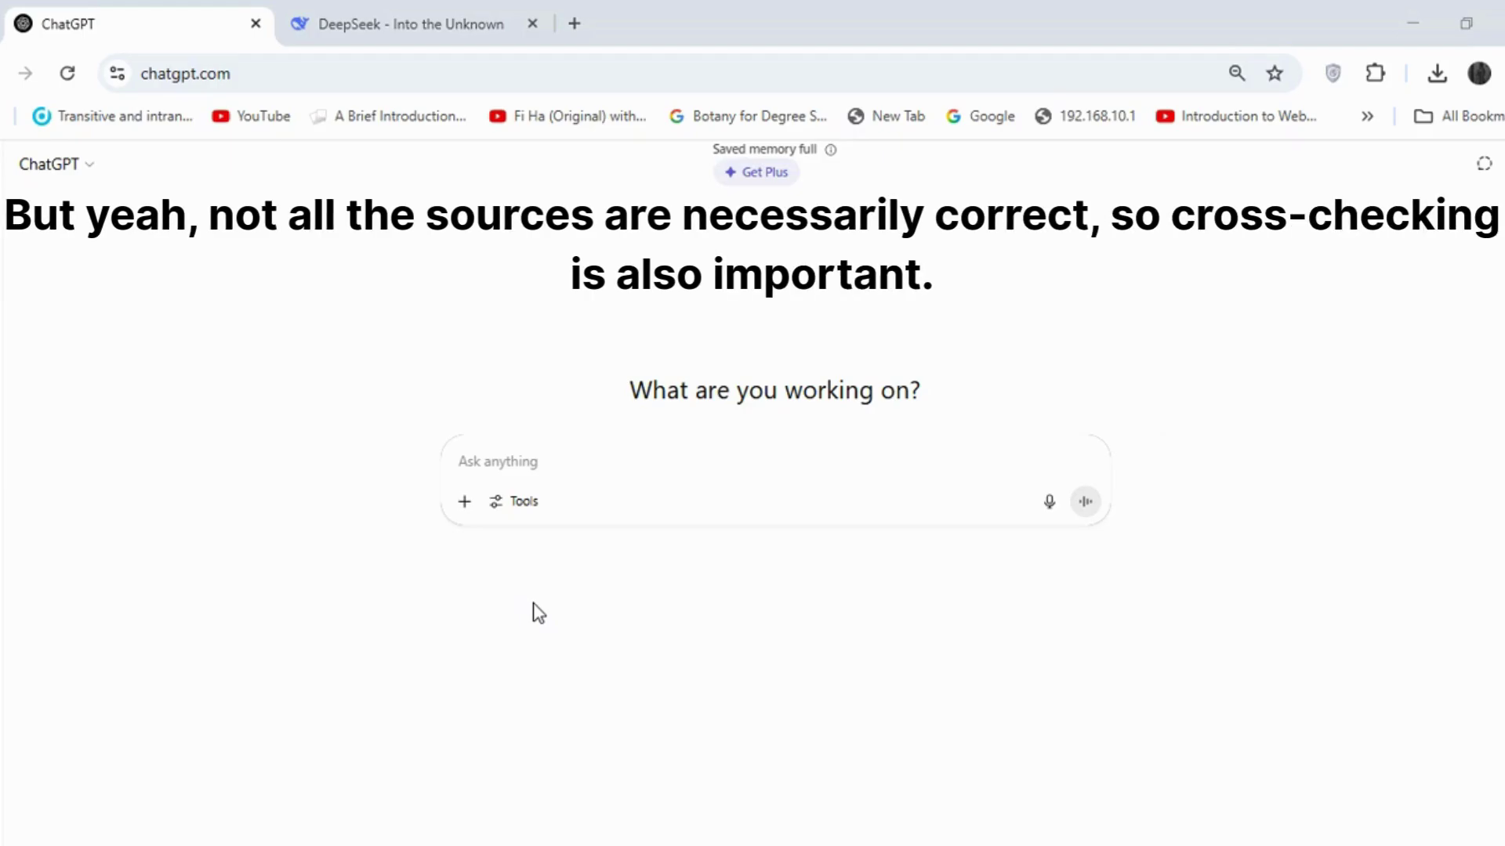
- Paste the request for 7 open-access post-2020 FMCG psychological pricing articles, enable web search, and send
right_click(522, 460)
left_click(614, 540)
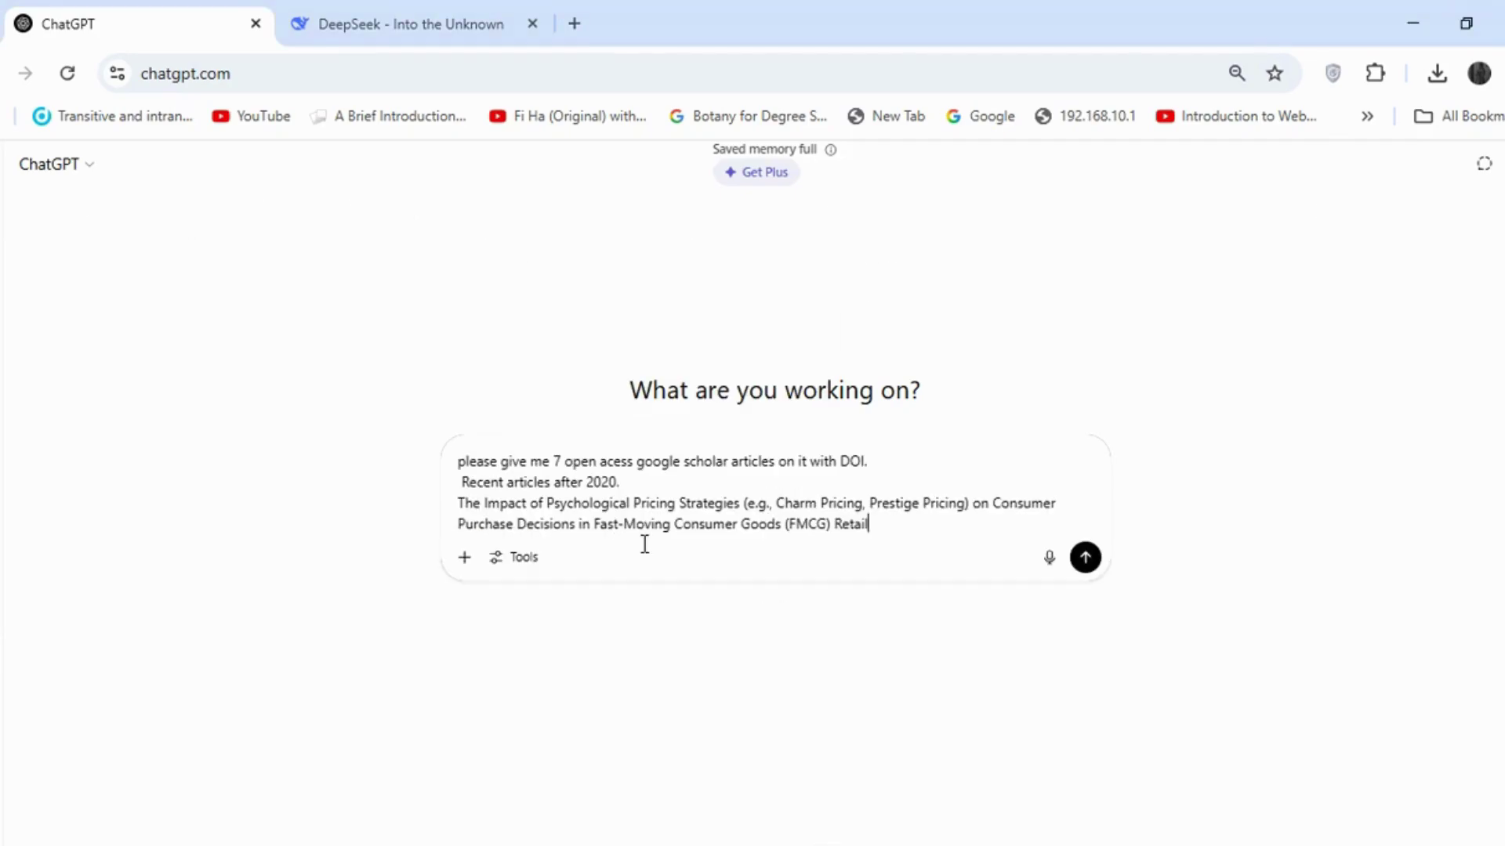
left_click(517, 557)
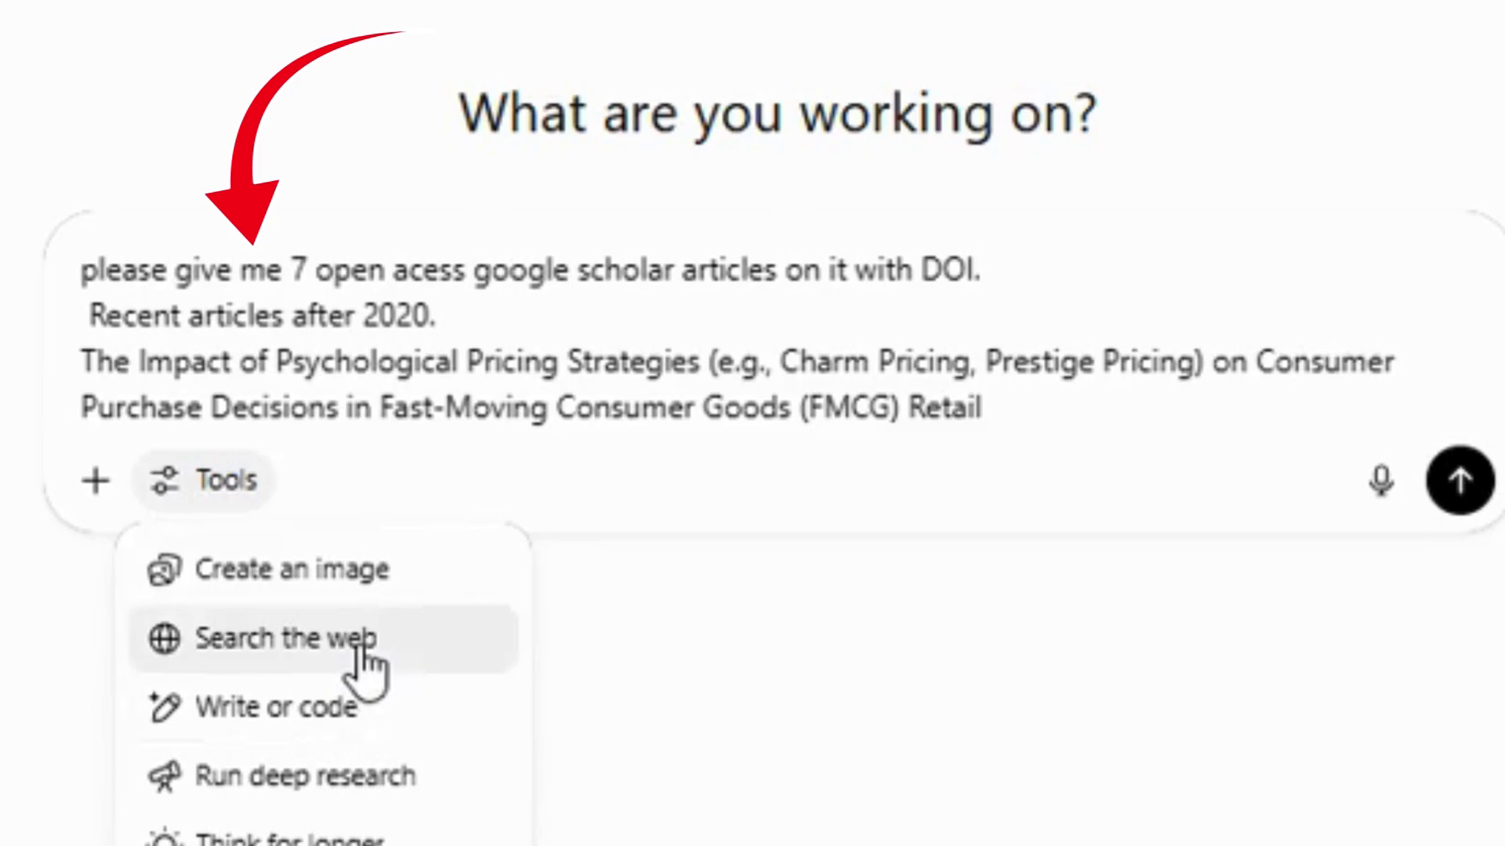
left_click(362, 657)
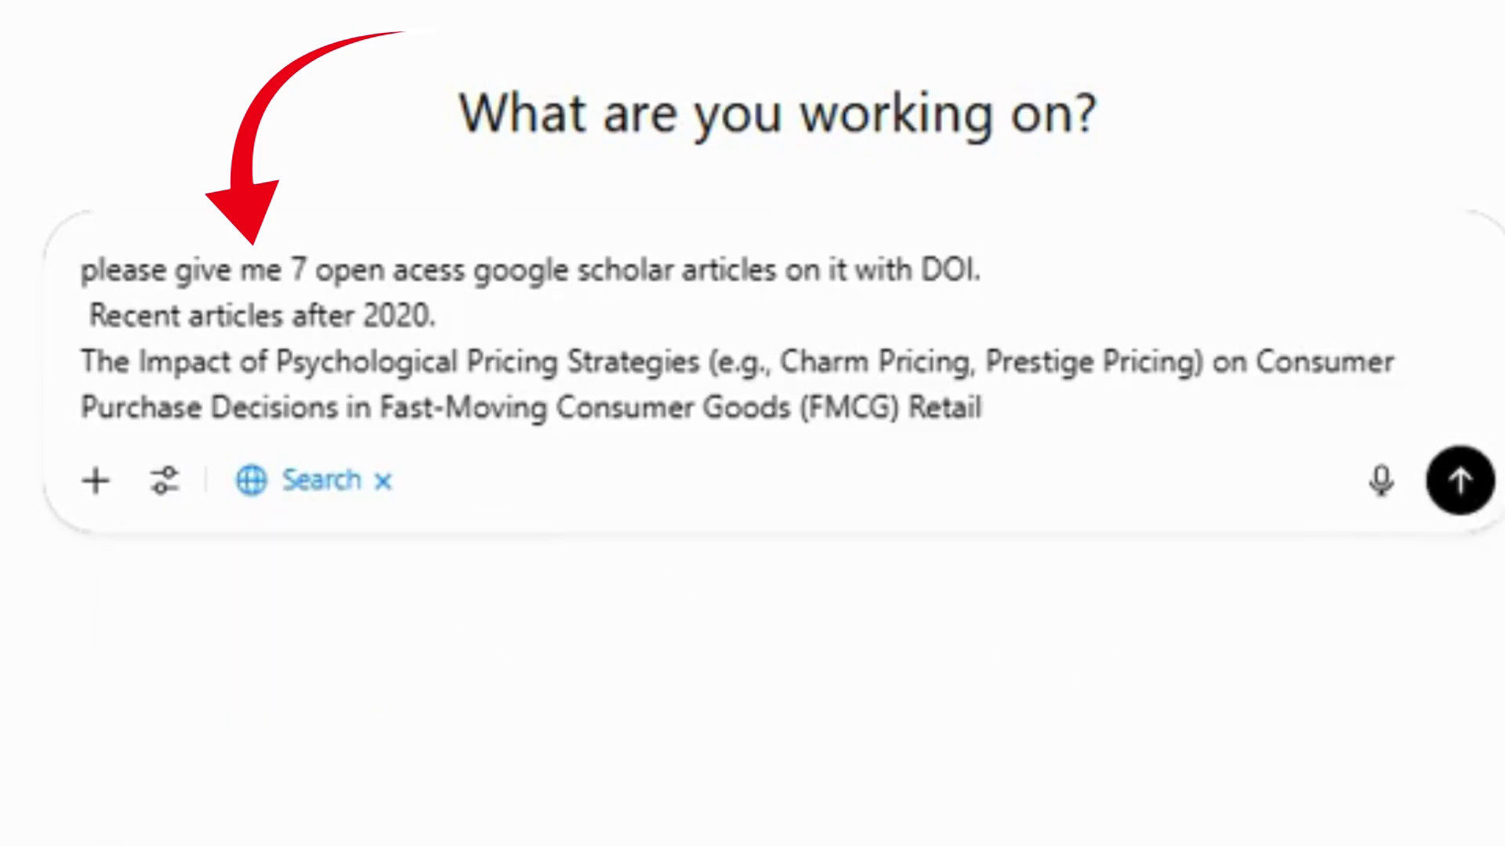
left_click(1459, 482)
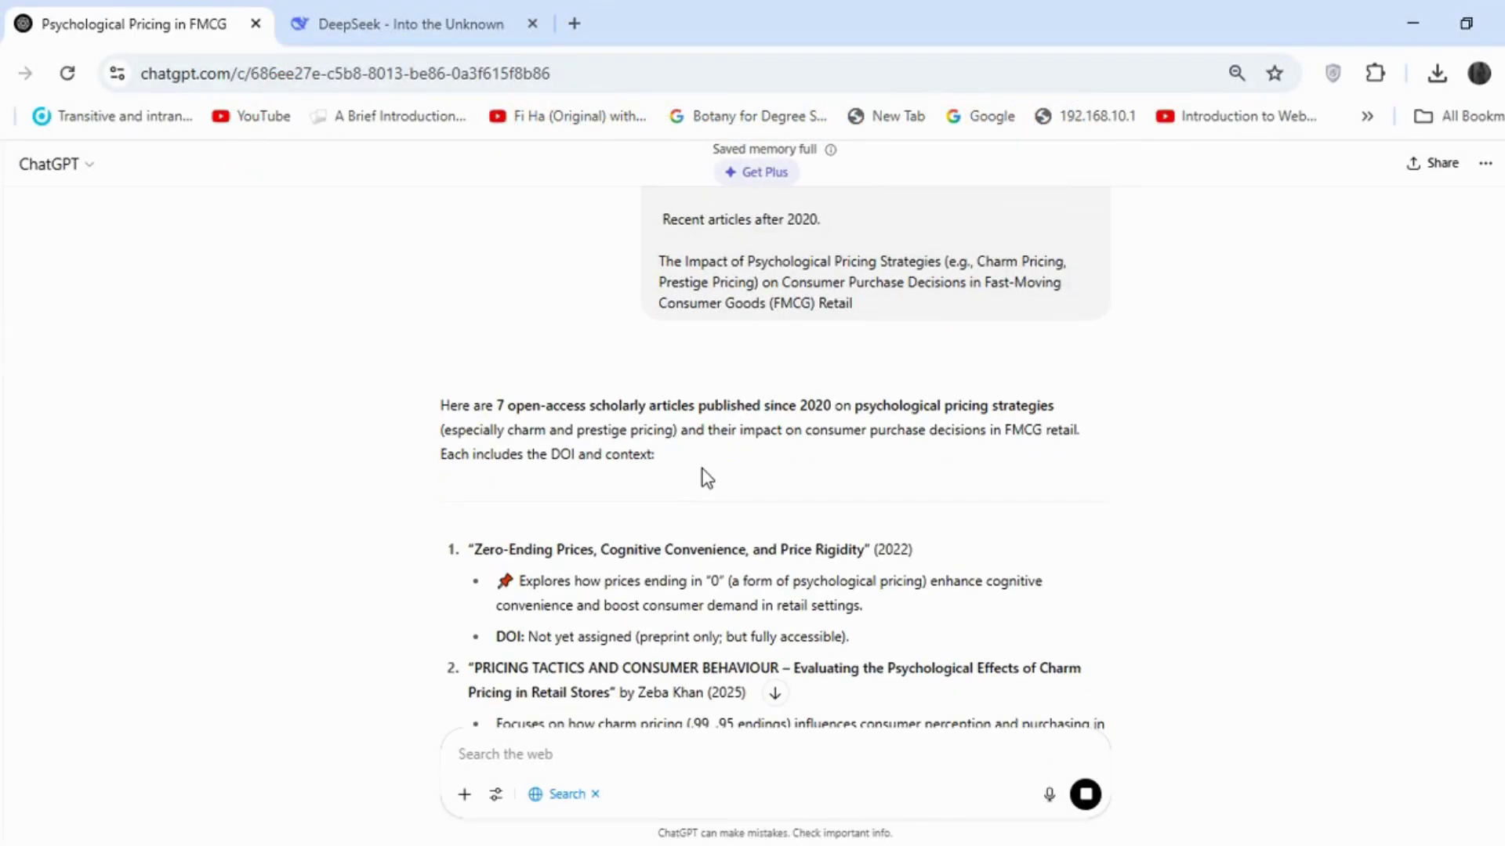
- Open the arXiv source in a new tab and view the zero-ending prices paper as a PDF
right_click(965, 498)
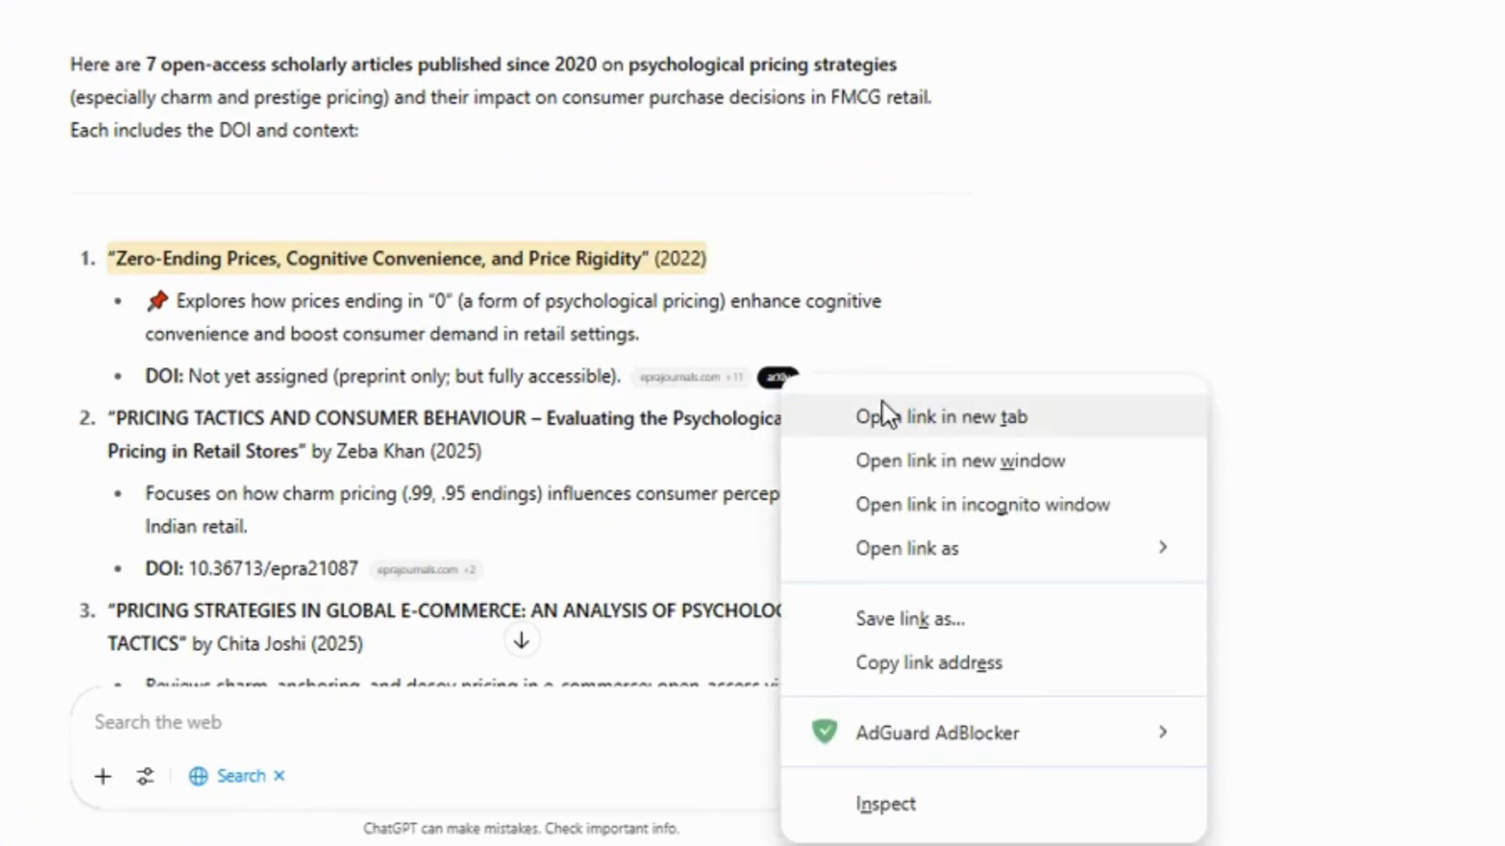
left_click(882, 416)
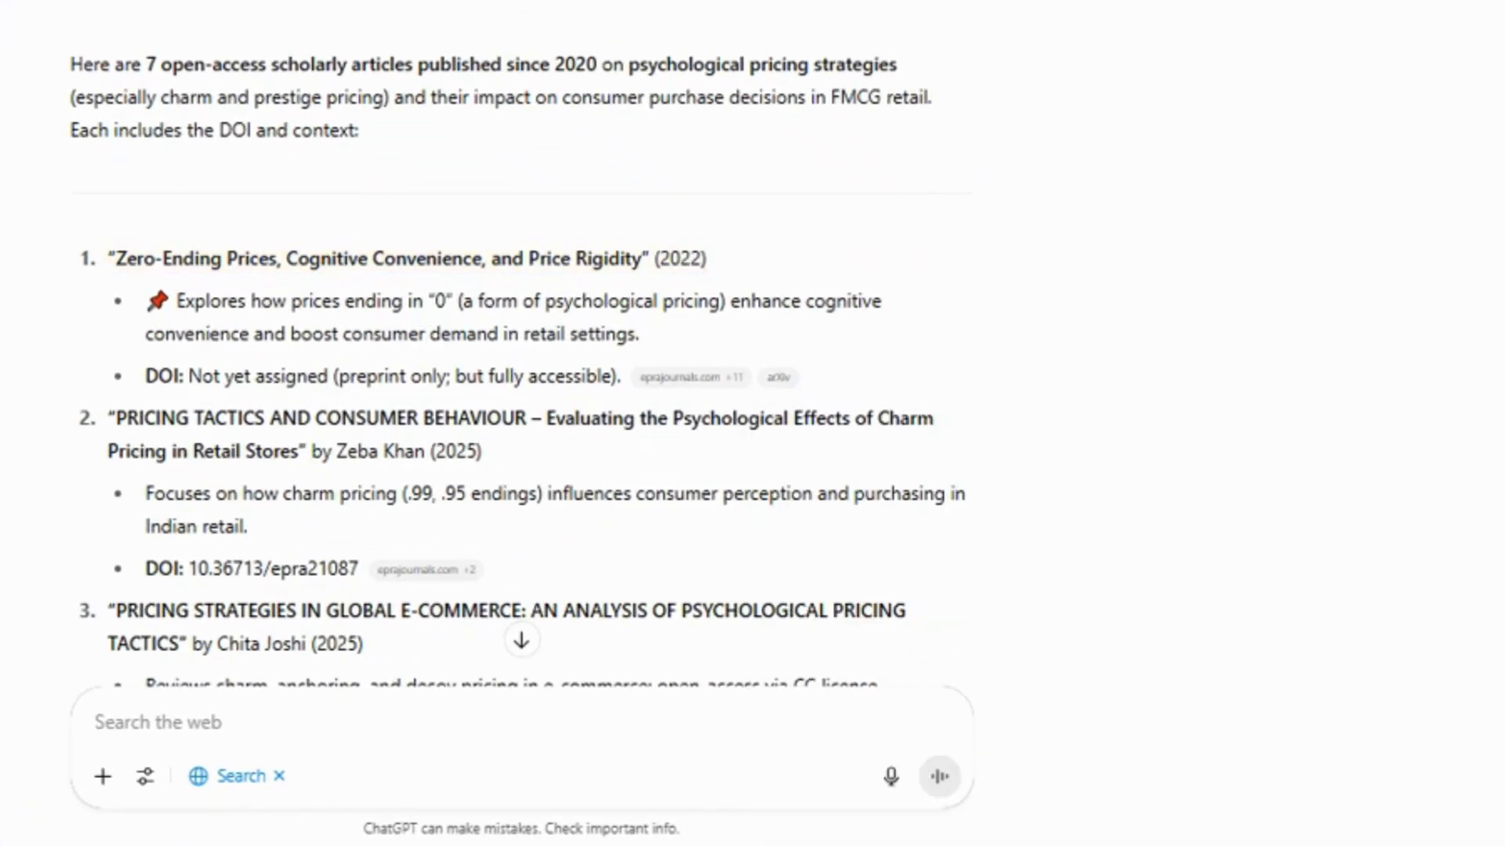
left_click(404, 10)
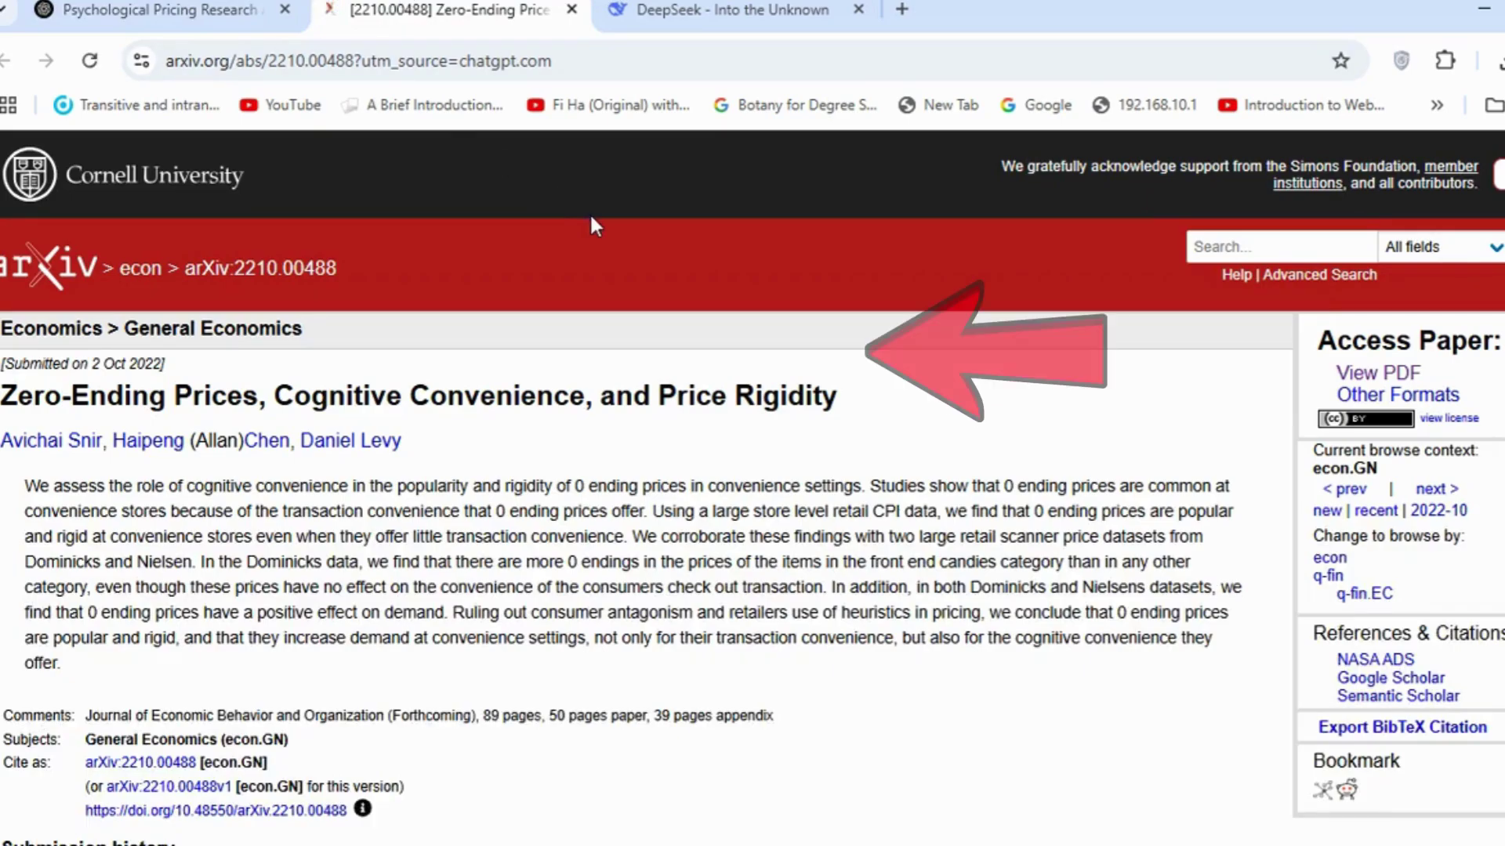
left_click(1363, 370)
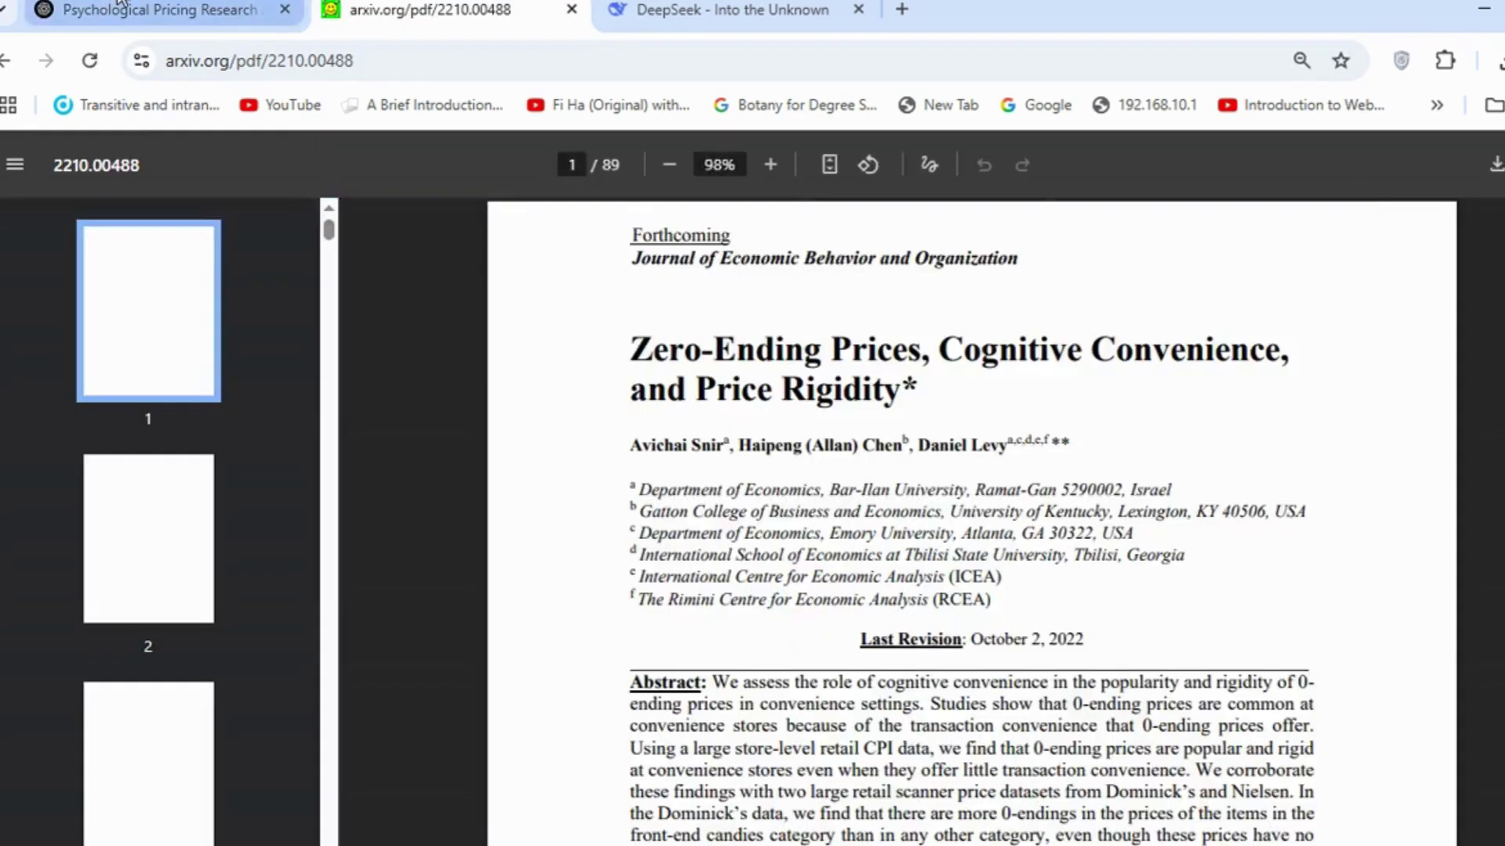
- Open the second article's journal page and its charm pricing full PDF
left_click(119, 10)
left_click(466, 496)
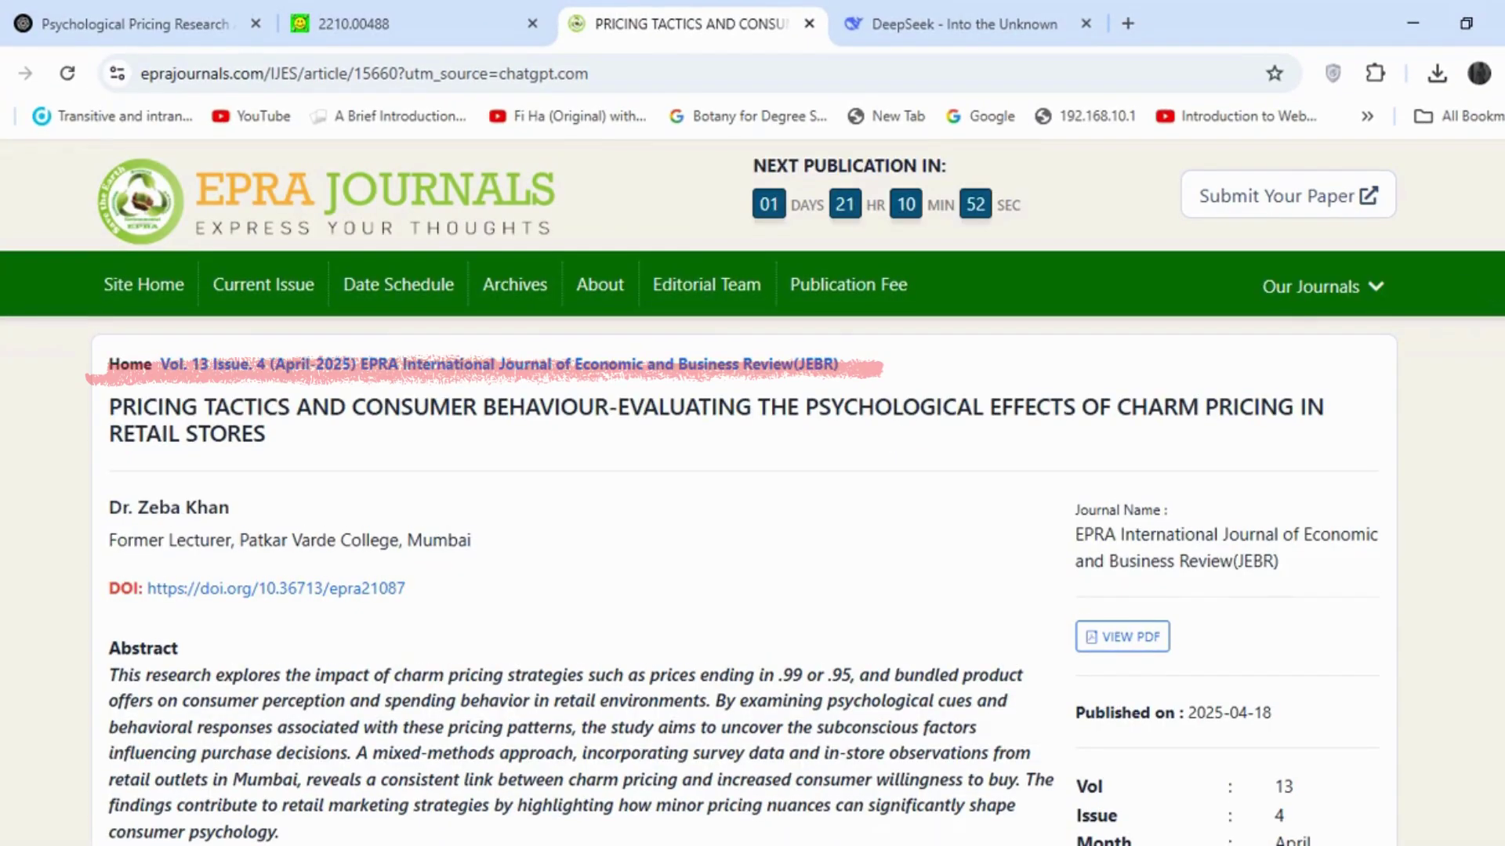
scroll(1019, 501, "down", 1)
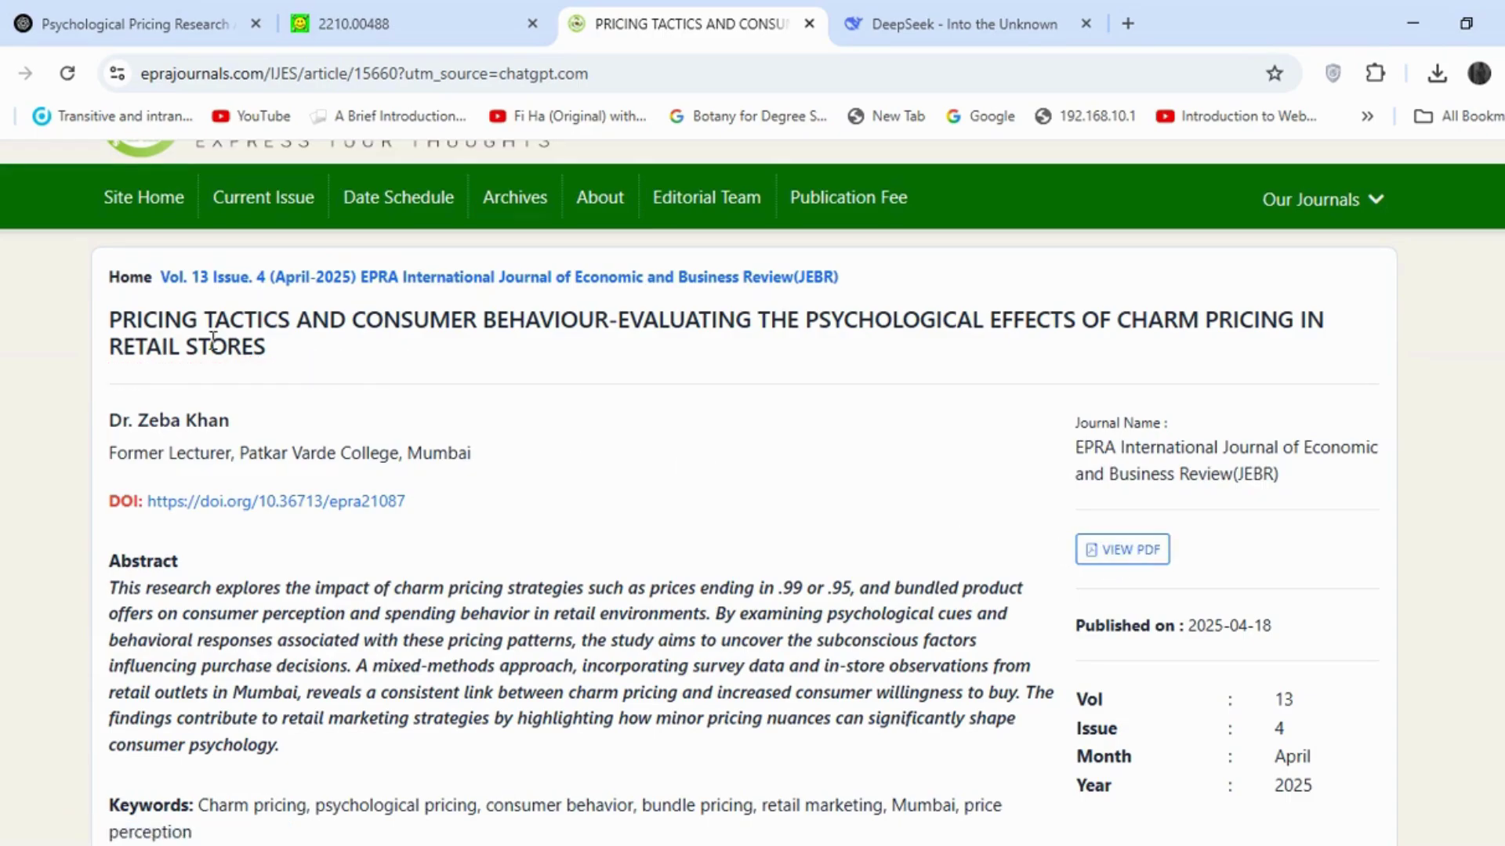
left_click(1108, 549)
scroll(1004, 548, "down", 2)
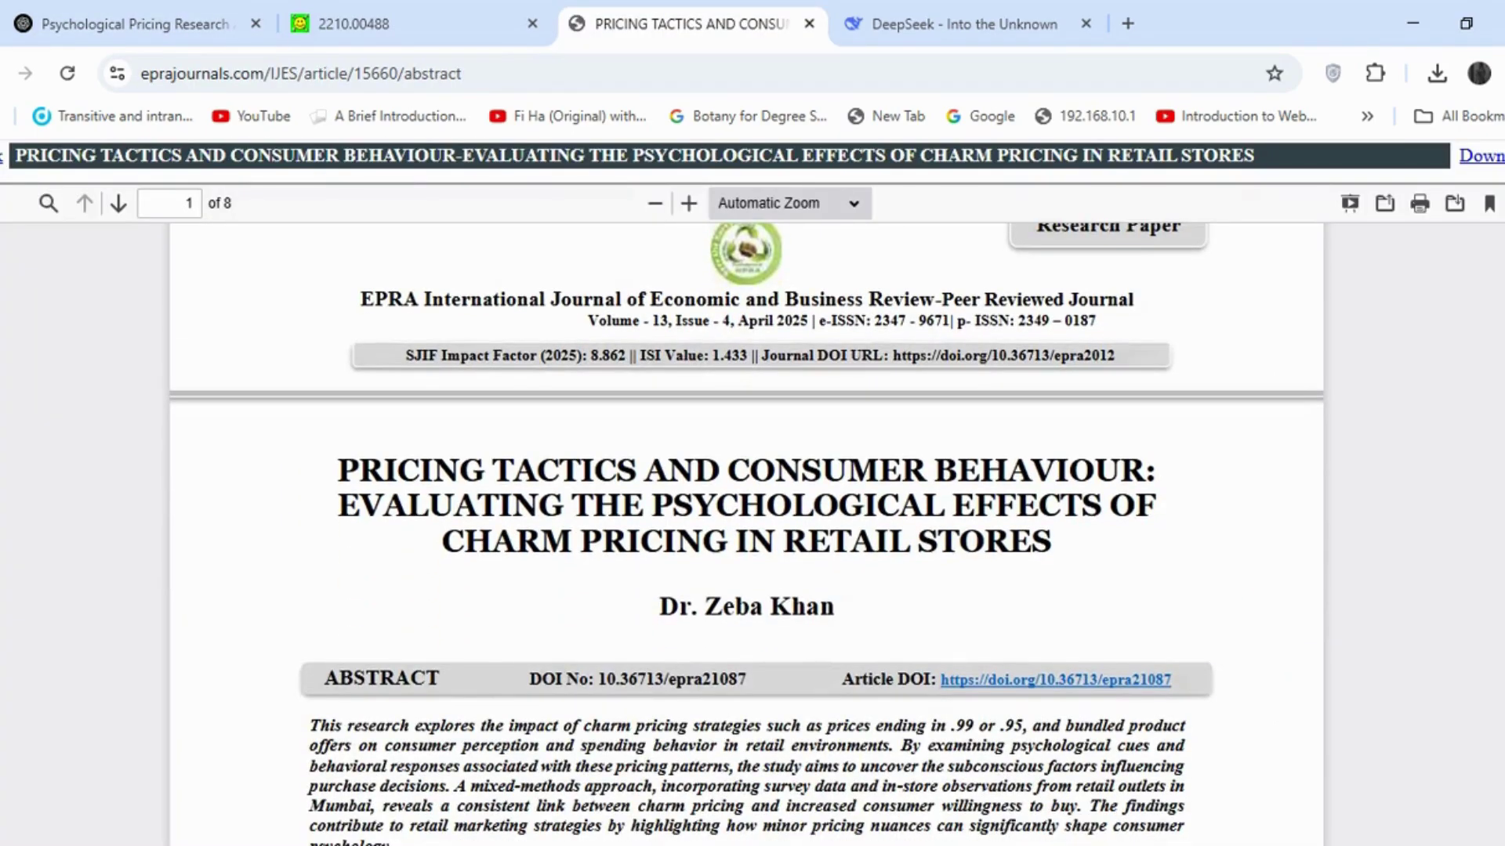
- Open the third article's publisher page from the ChatGPT list
left_click(57, 10)
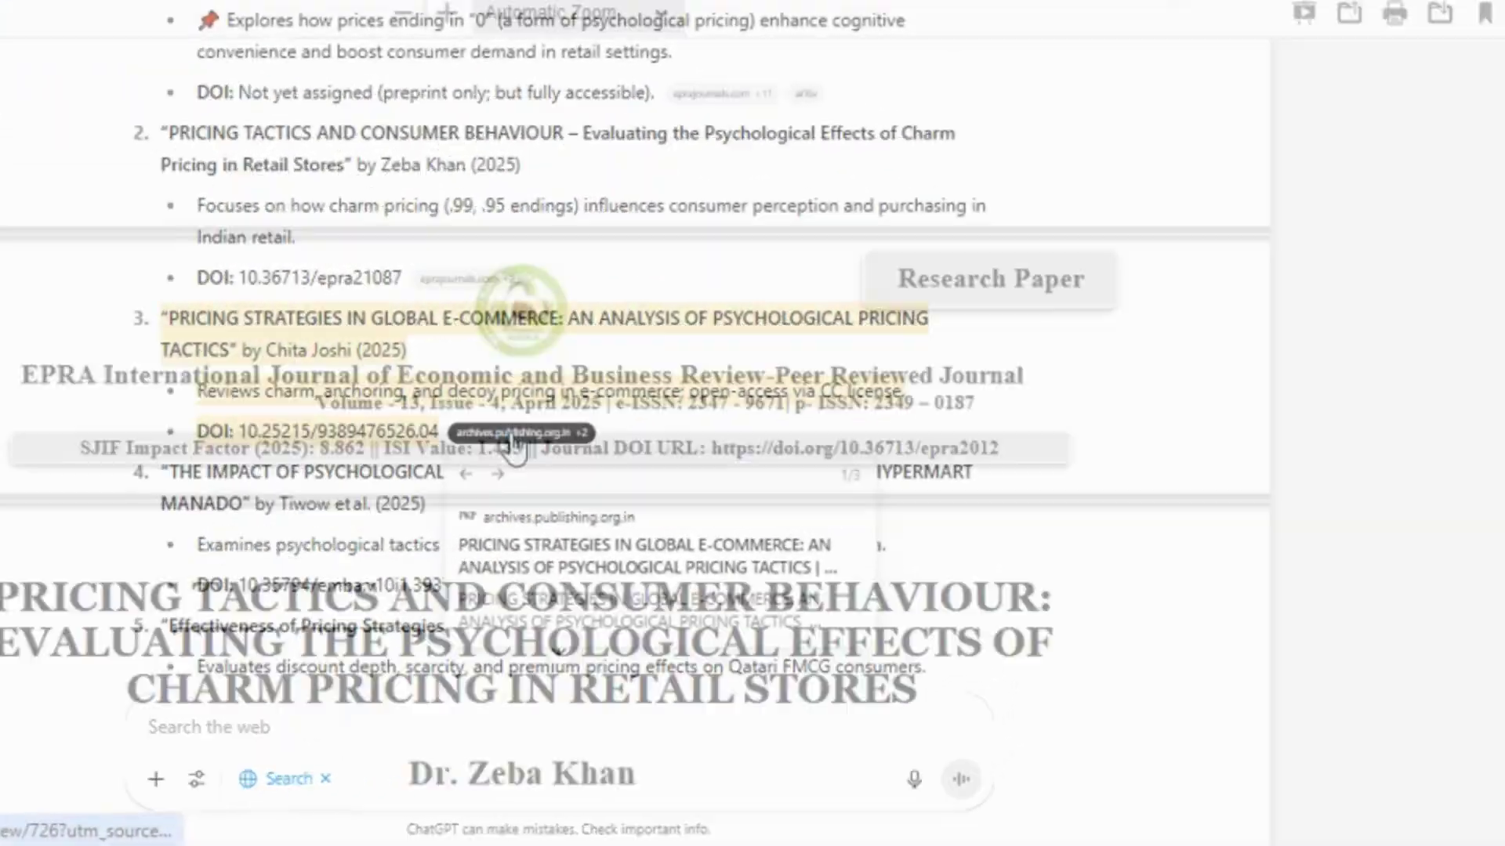
right_click(459, 403)
key("Escape")
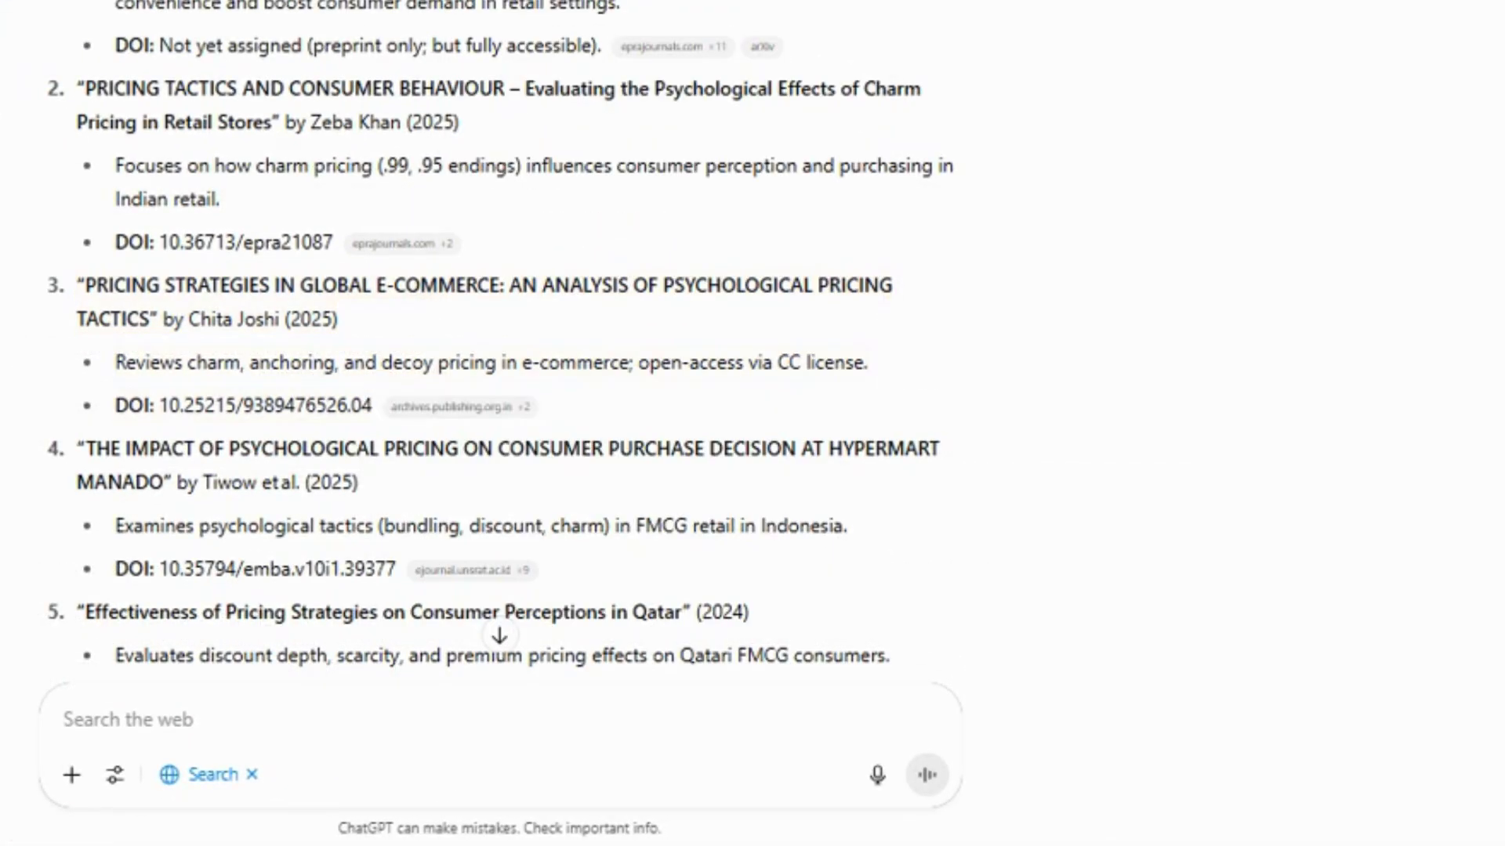
left_click(457, 407)
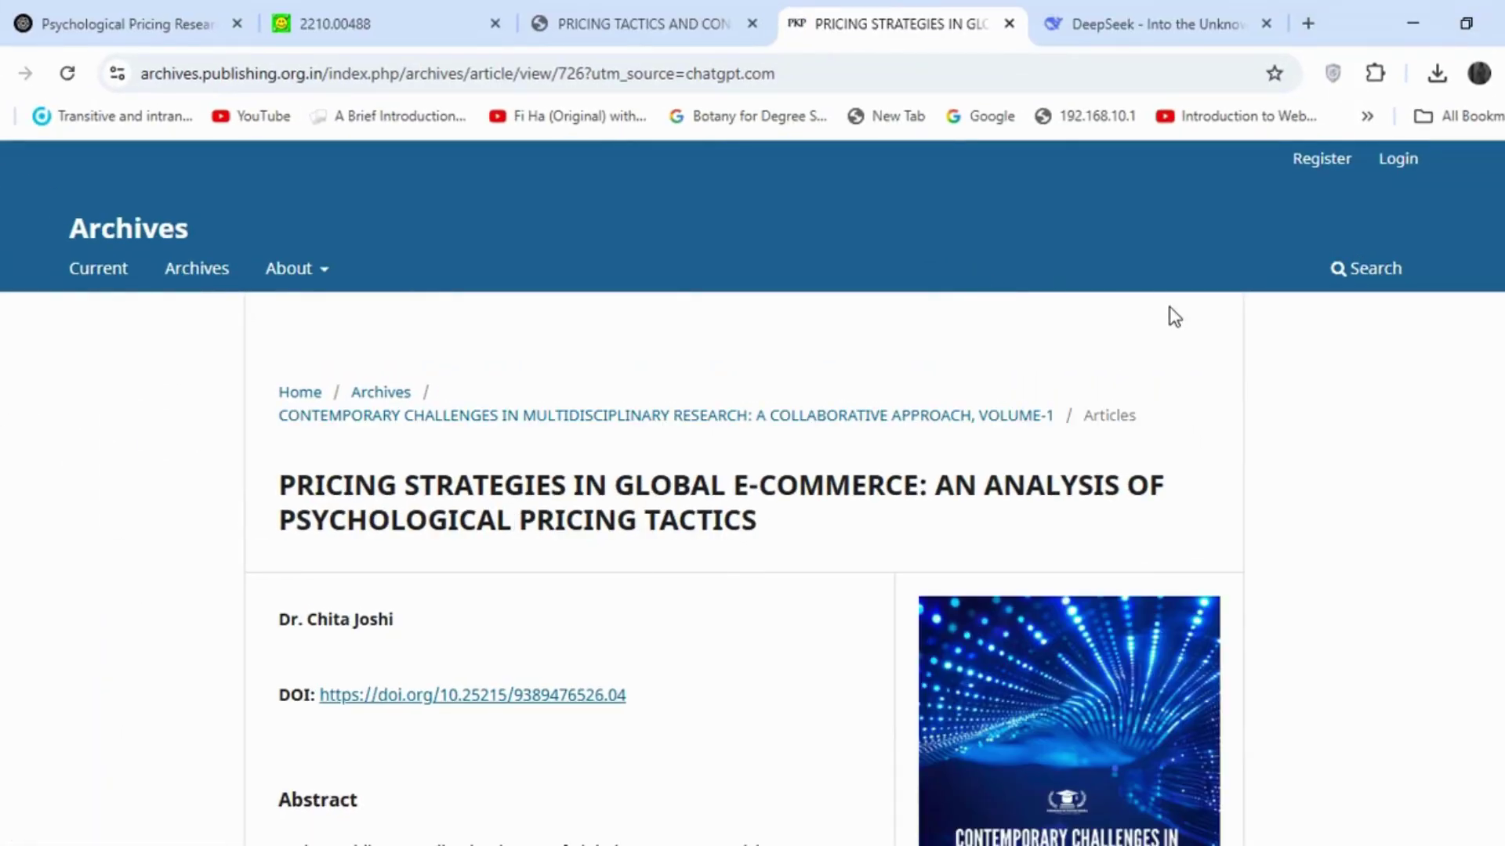
scroll(1173, 317, "down", 10)
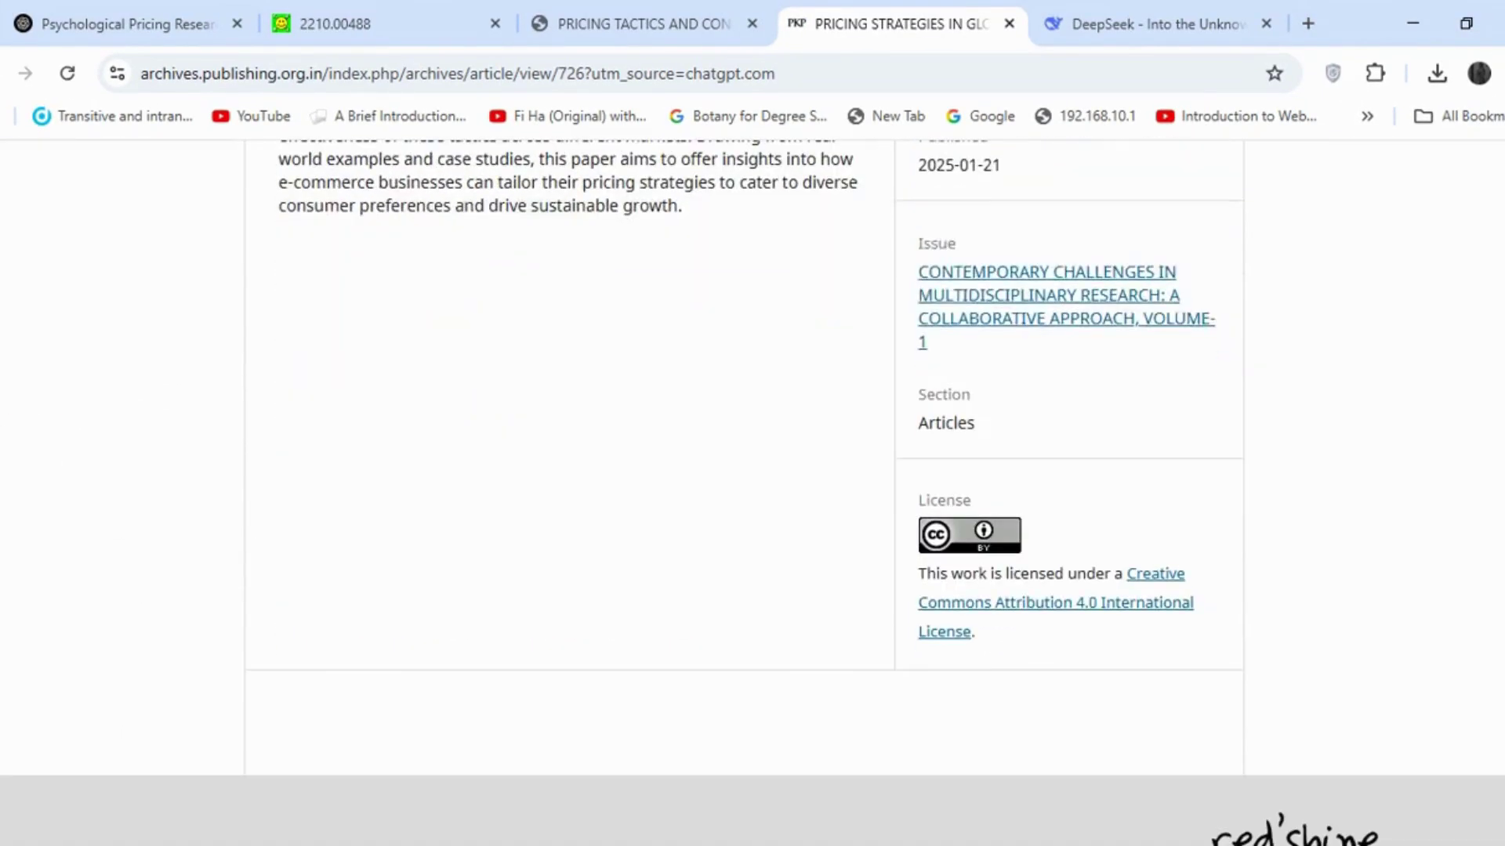
- Open the Hypermart Manado article and download its PDF, then open item 5's ResearchGate page
key("ctrl+1")
right_click(766, 504)
left_click(863, 195)
left_click(850, 23)
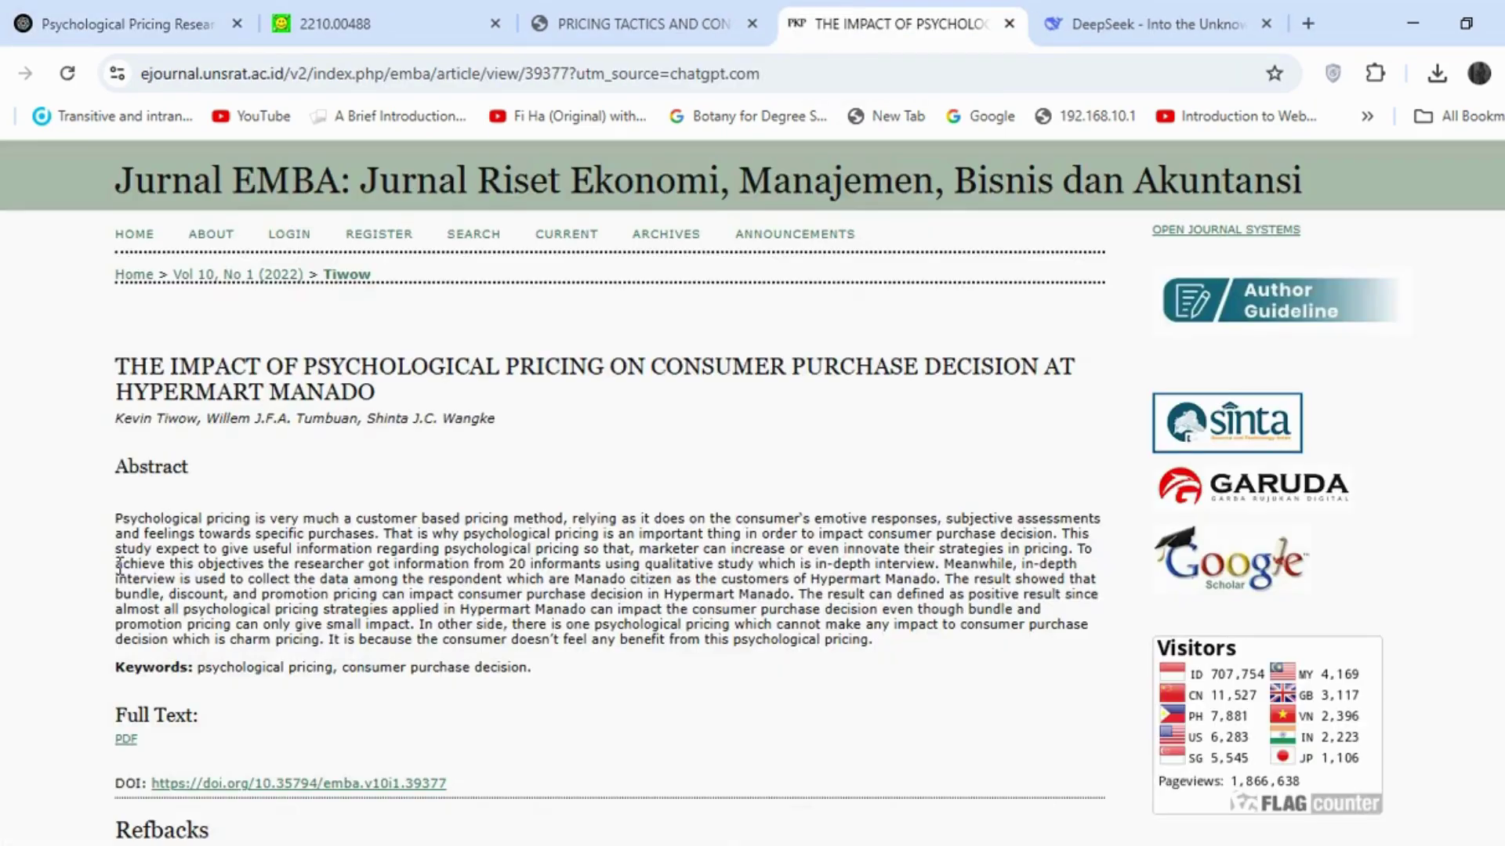
left_click(127, 739)
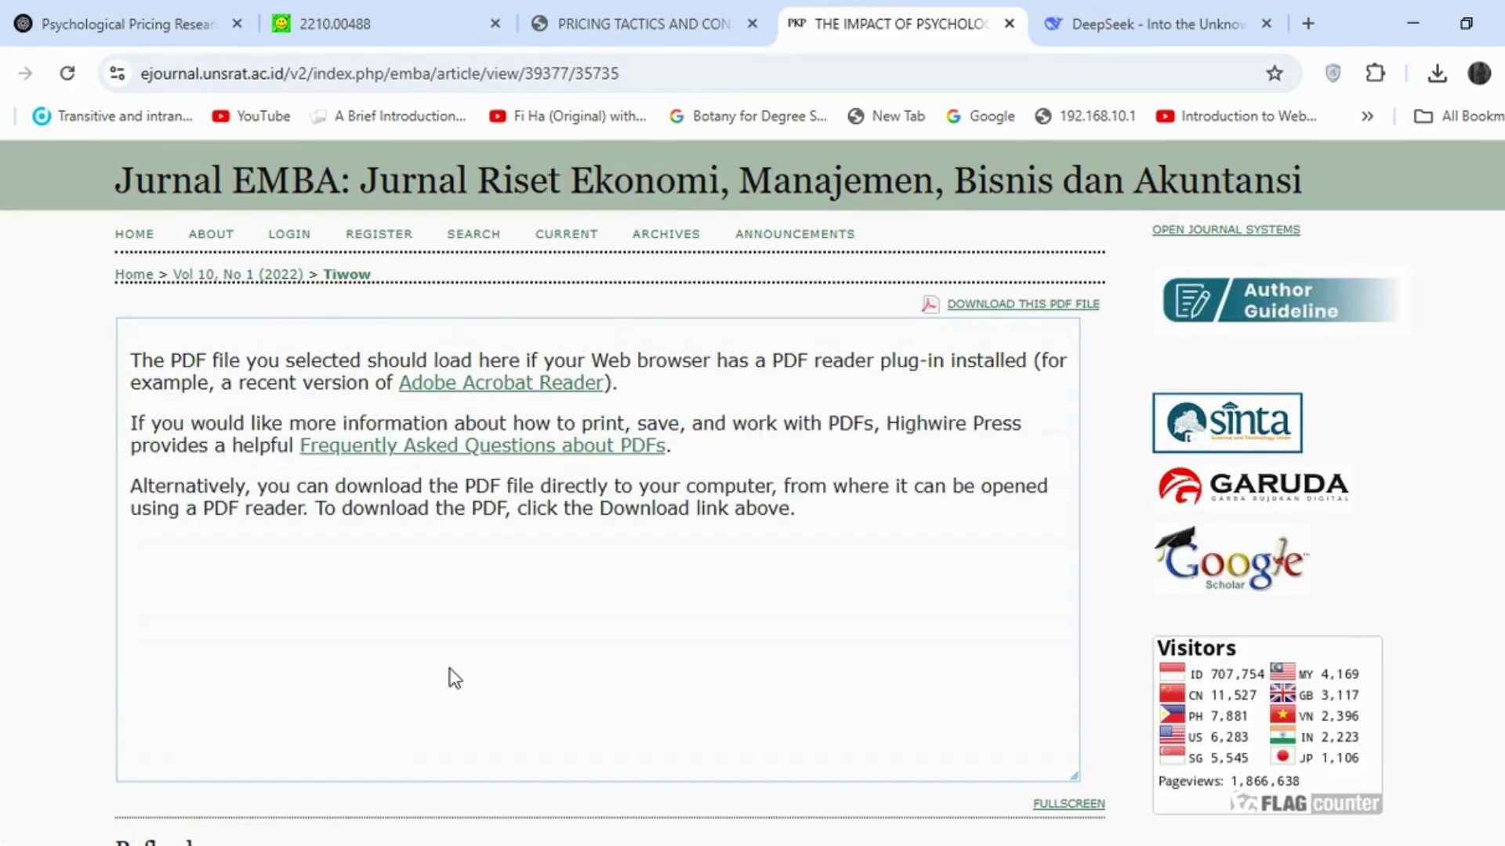
left_click(1011, 305)
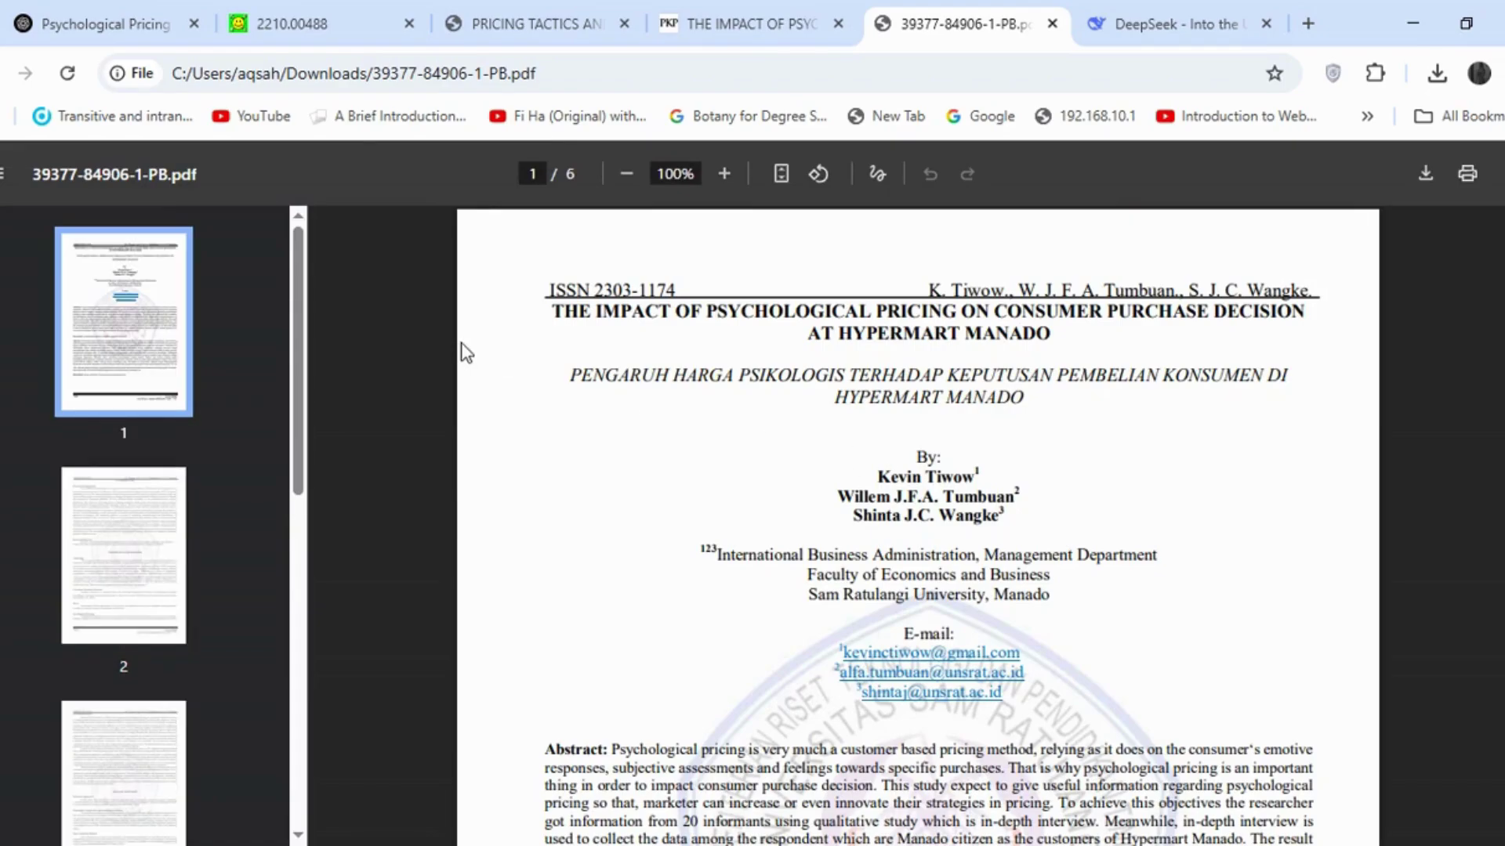
key("ctrl+1")
right_click(673, 418)
left_click(789, 440)
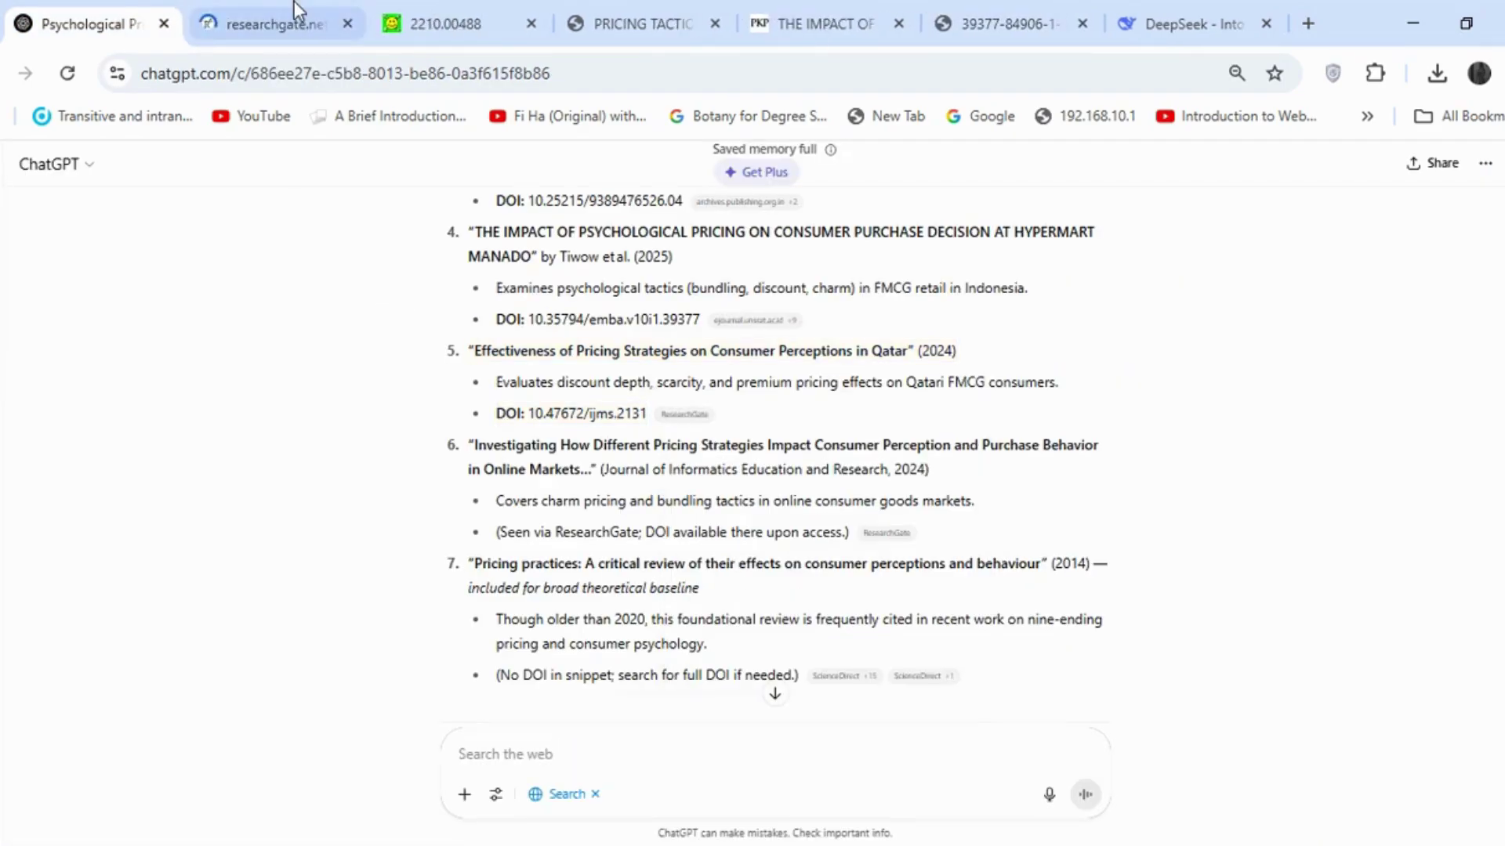
- Download the Qatar pricing-strategies paper's full-text PDF from ResearchGate
left_click(274, 23)
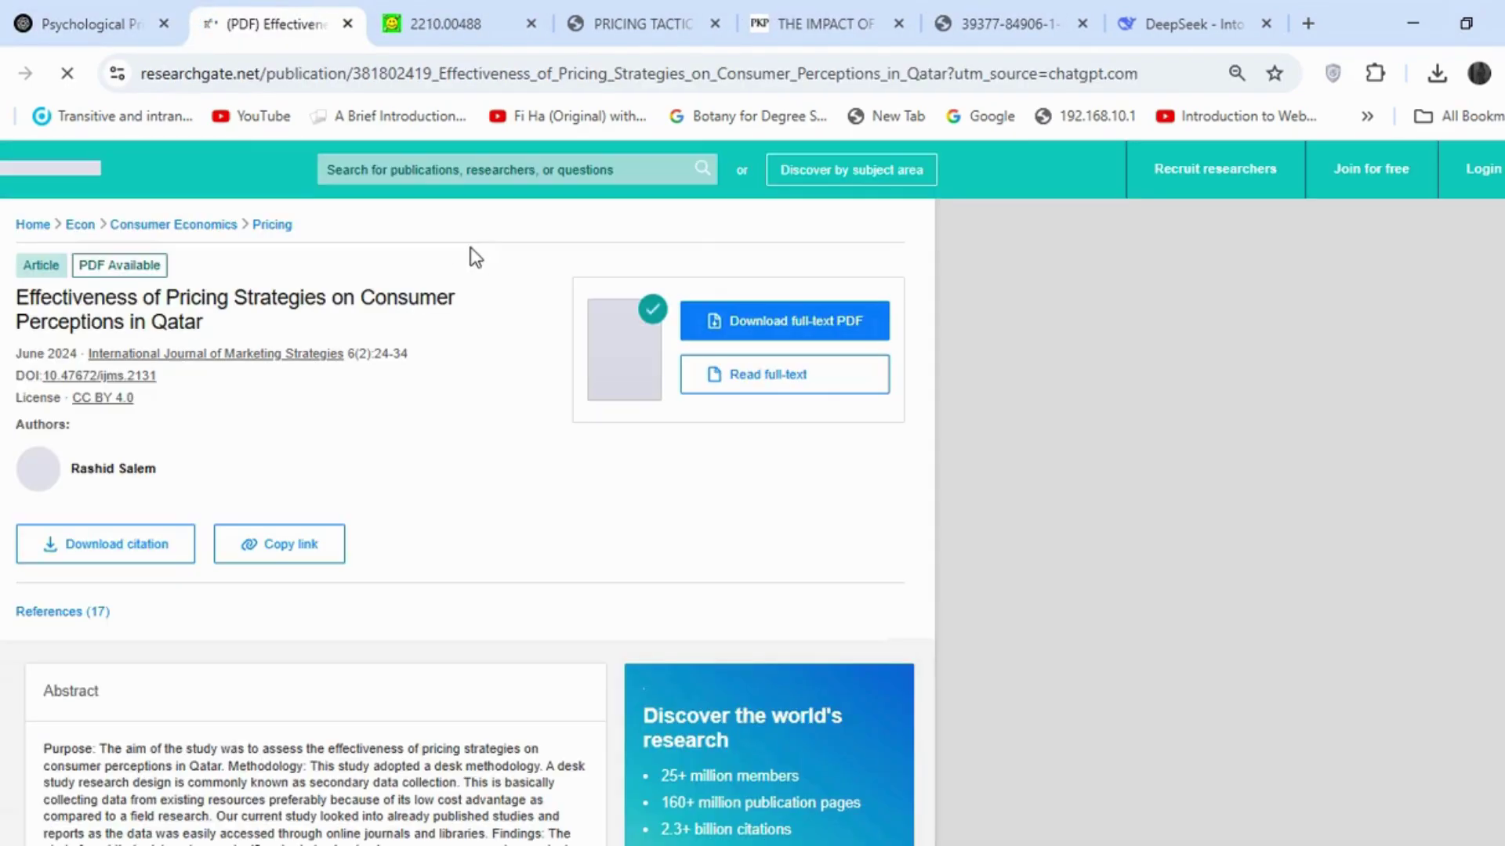
left_click(755, 335)
scroll(918, 525, "down", 10)
scroll(1478, 295, "up", 10)
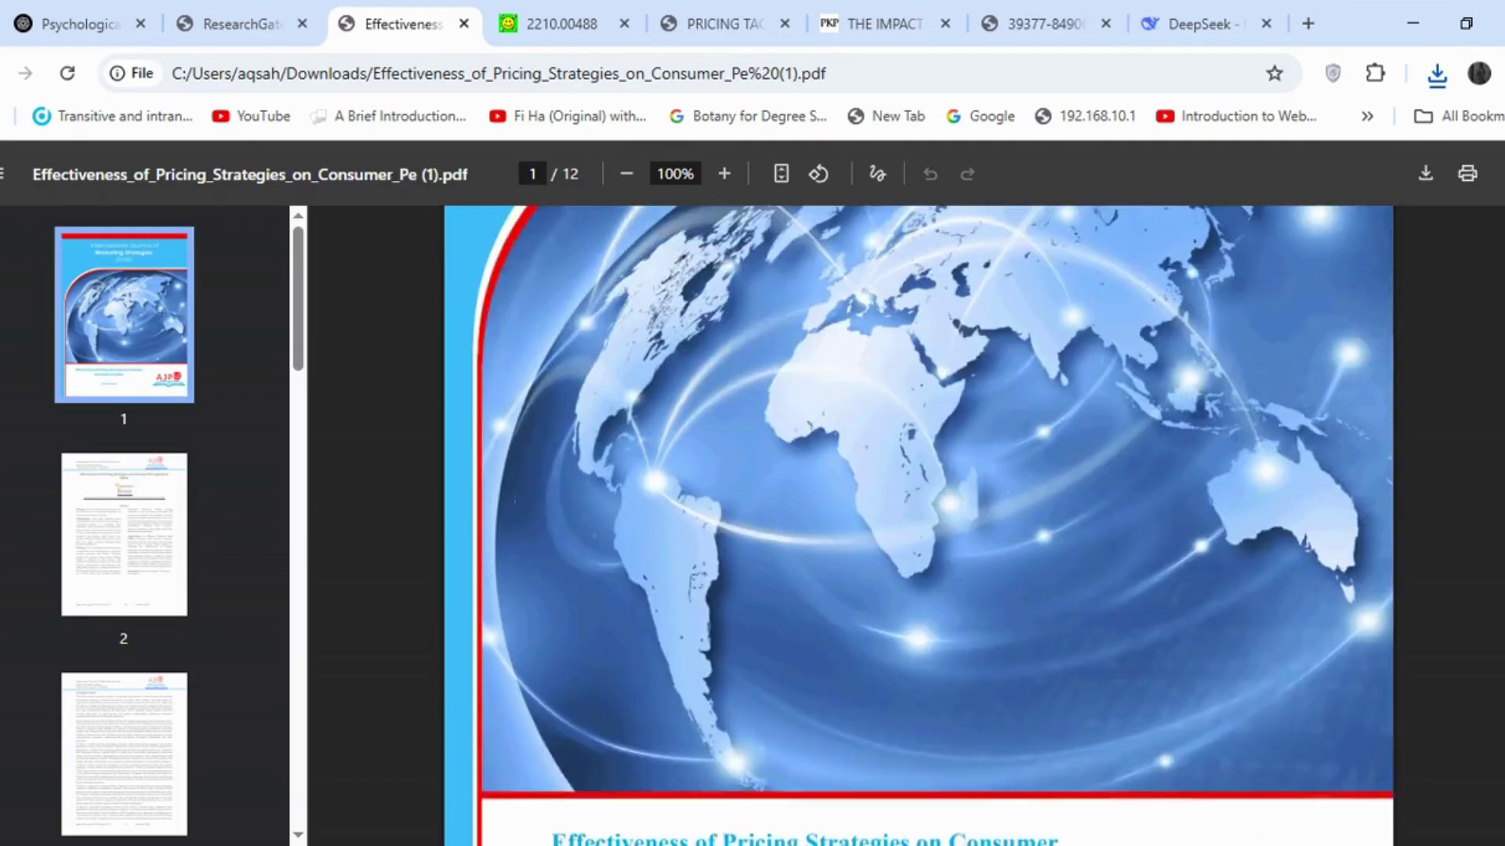
scroll(1478, 296, "down", 10)
- Open item 6's ResearchGate page and download the online-markets pricing paper's full-text PDF
left_click(78, 24)
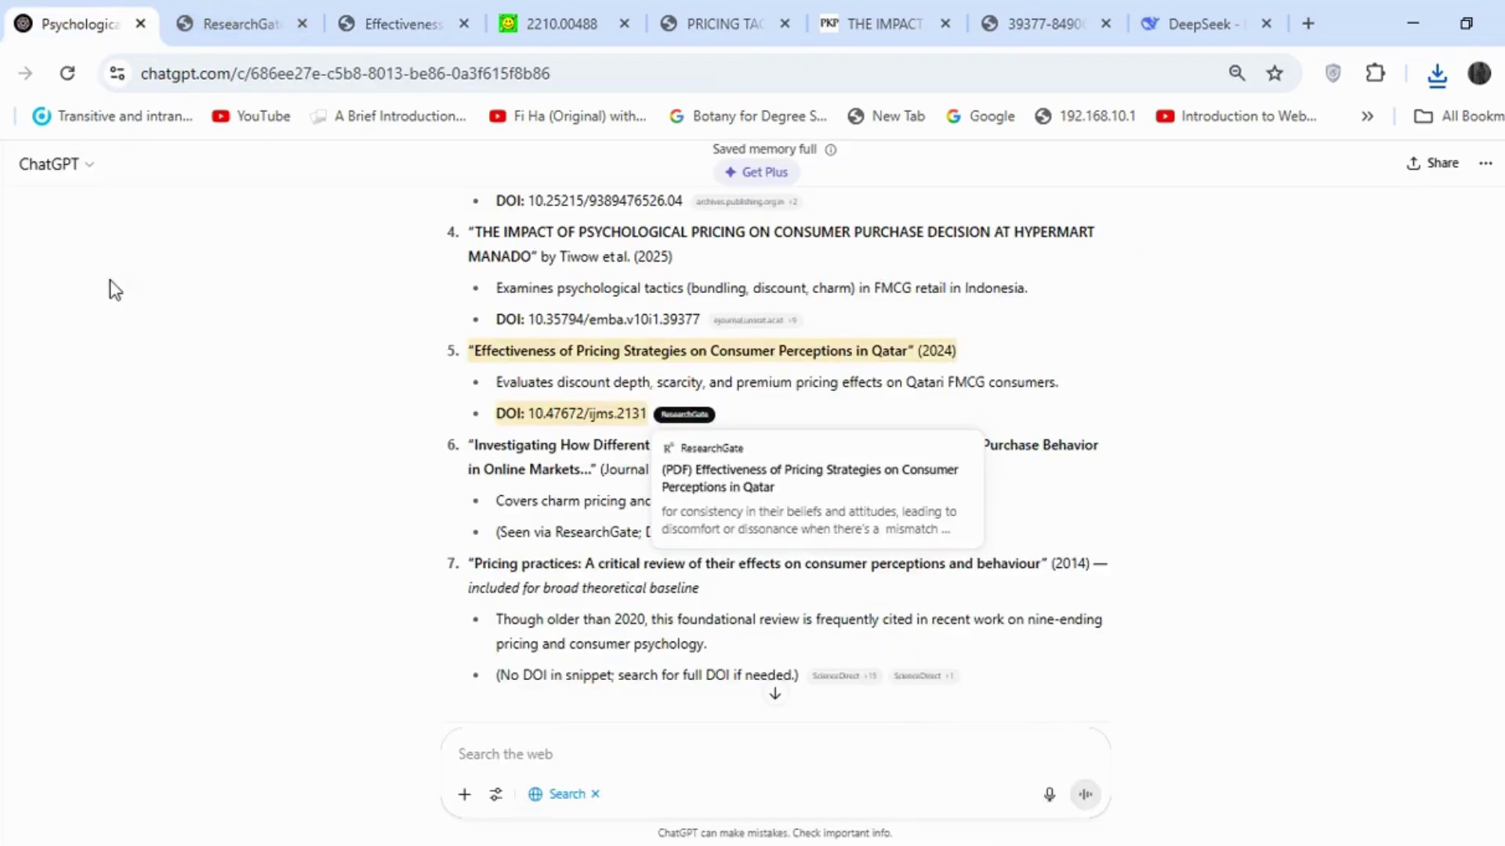
scroll(290, 453, "down", 1)
right_click(888, 441)
left_click(952, 473)
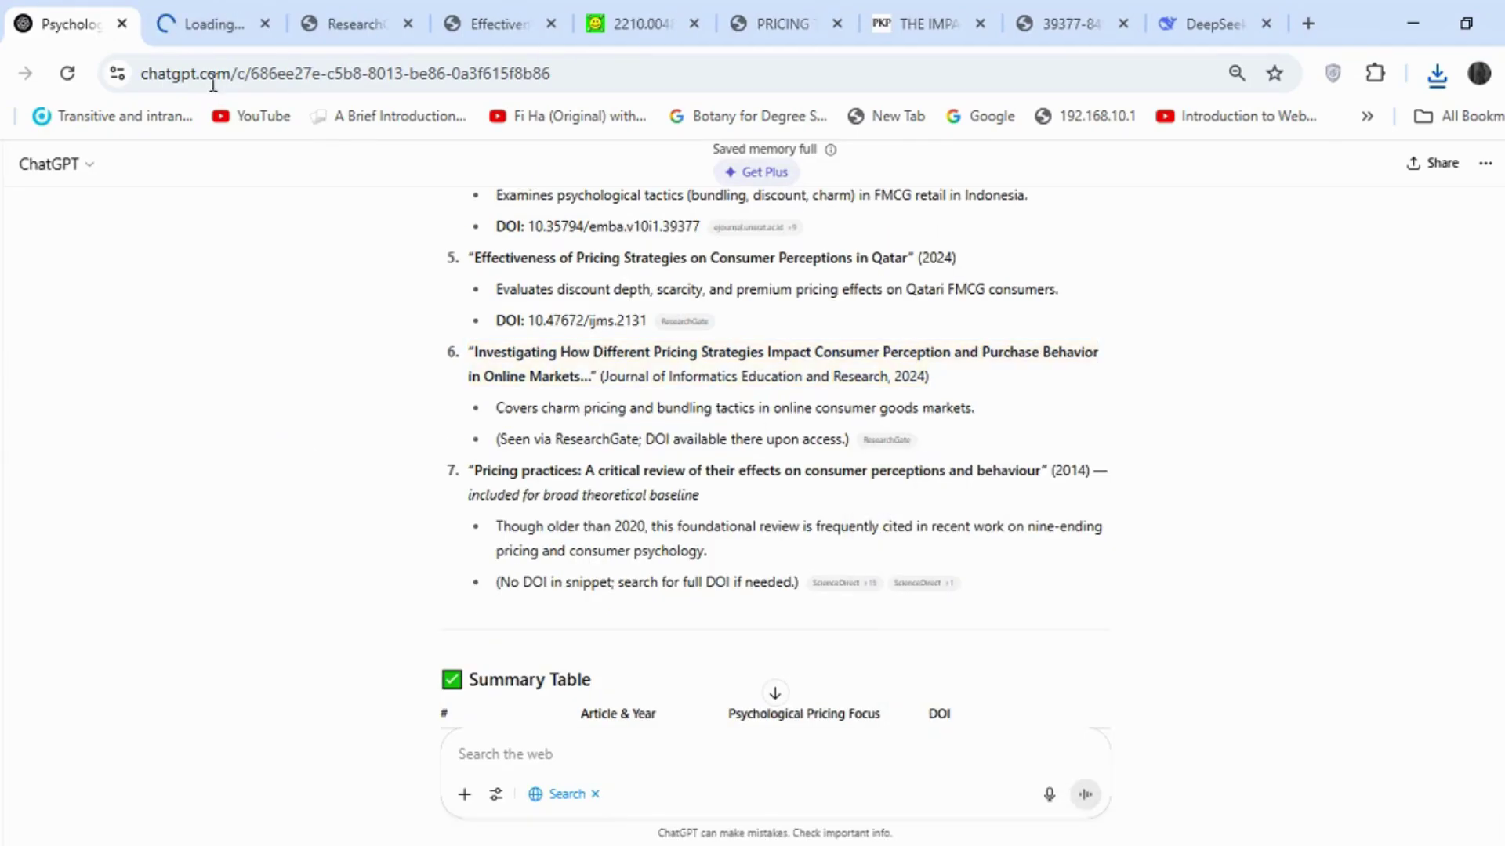
left_click(199, 23)
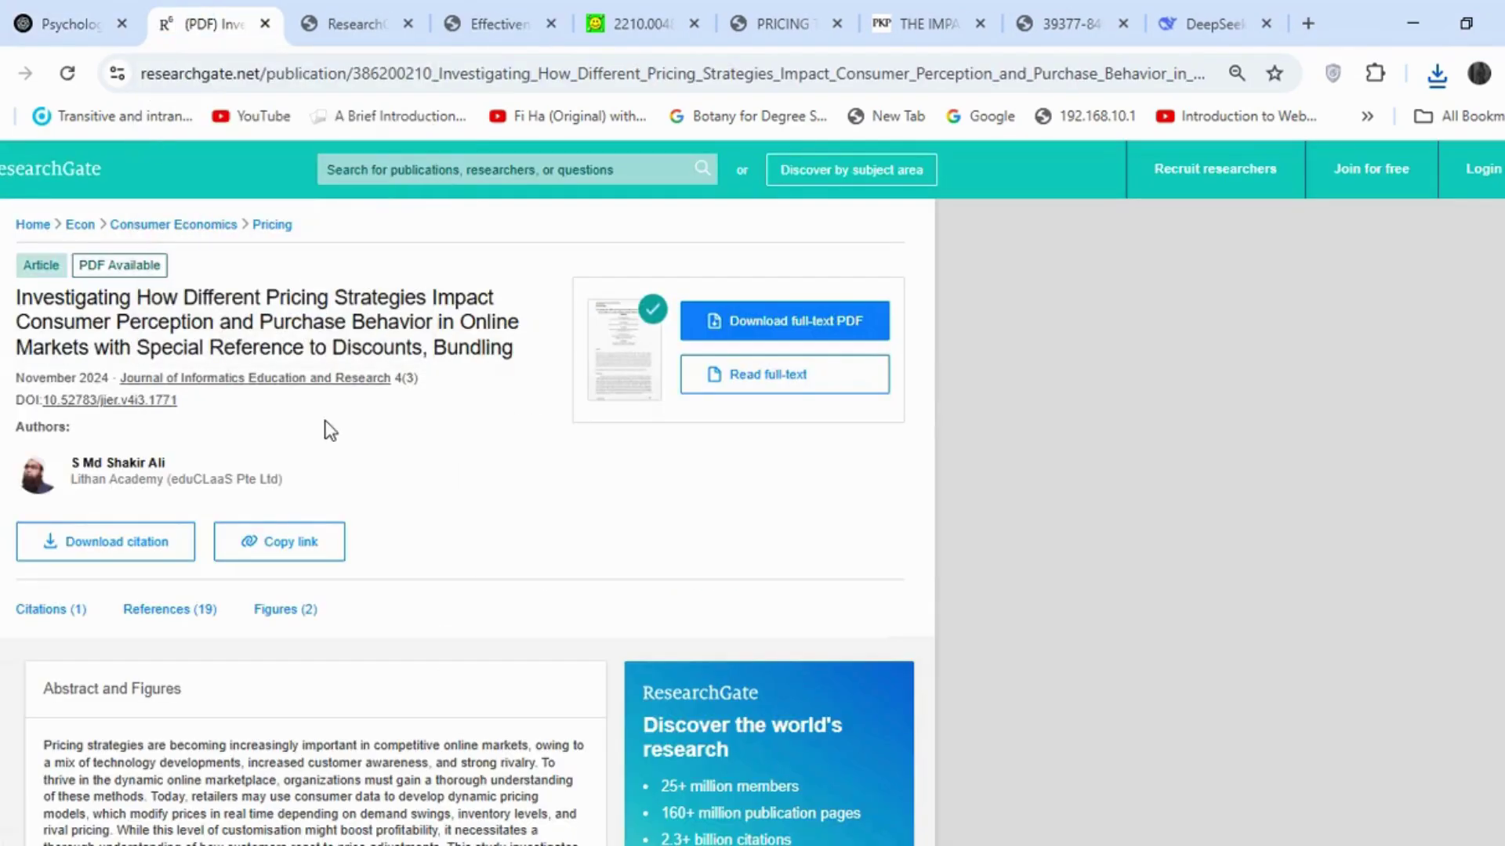
left_click(784, 321)
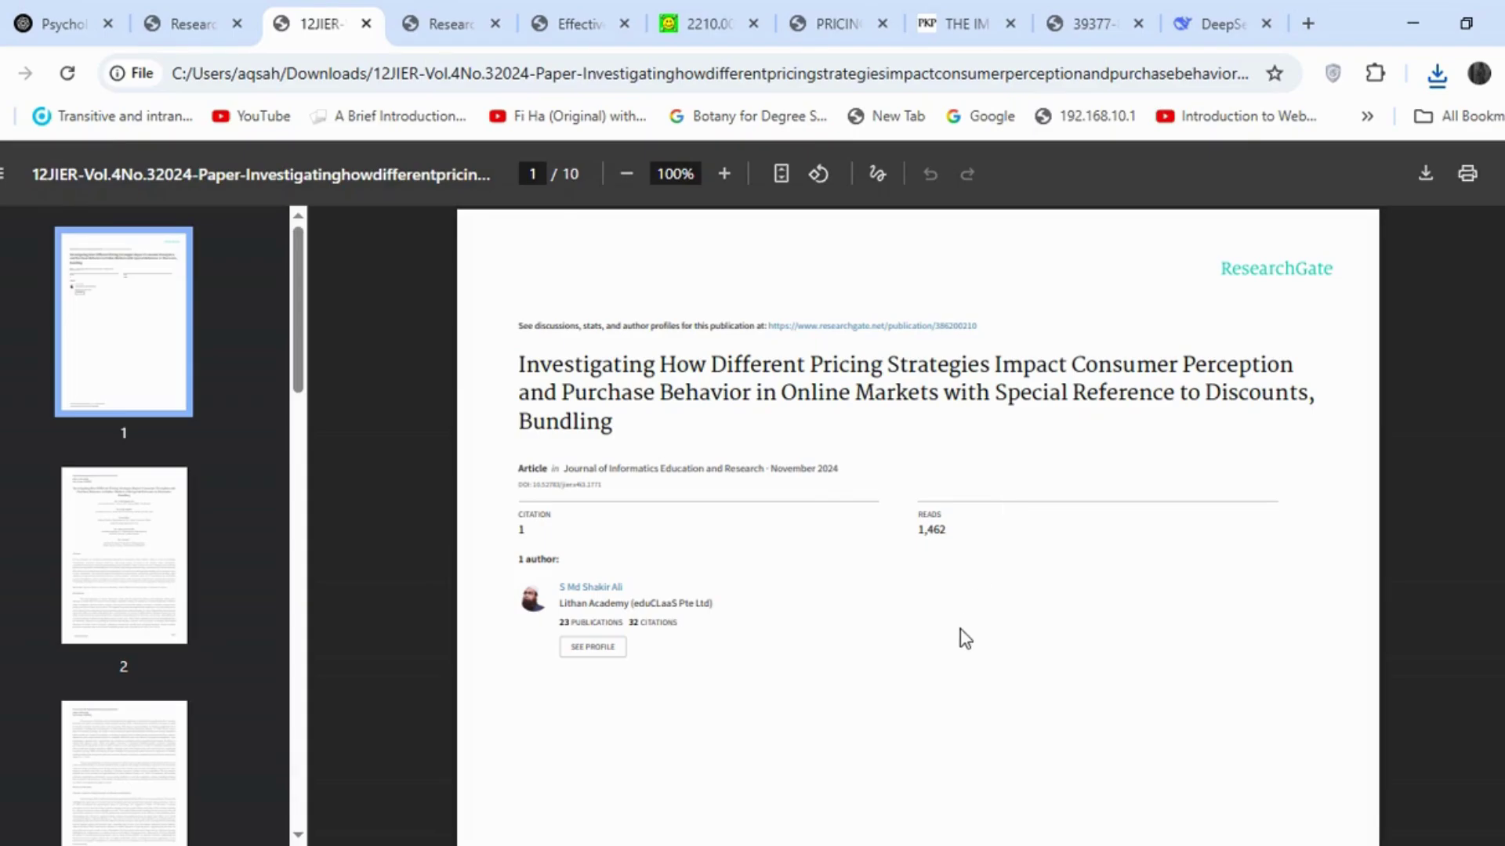
left_click(205, 9)
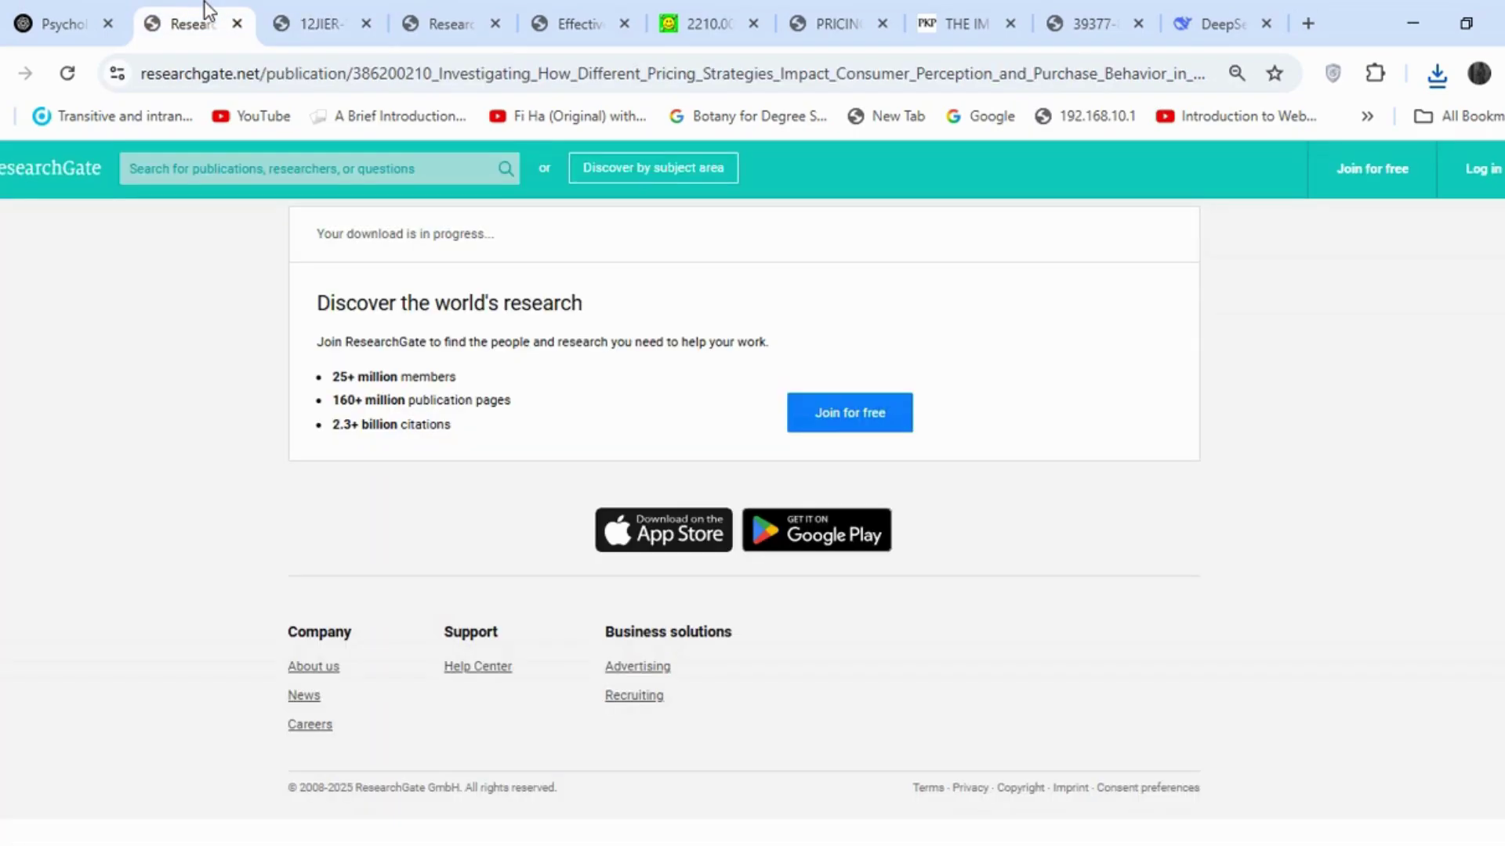
- Review the open article tabs: Qatar PDF, zero-ending PDF, Hypermart Manado page and PDF, charm pricing PDF
left_click(318, 4)
left_click(444, 4)
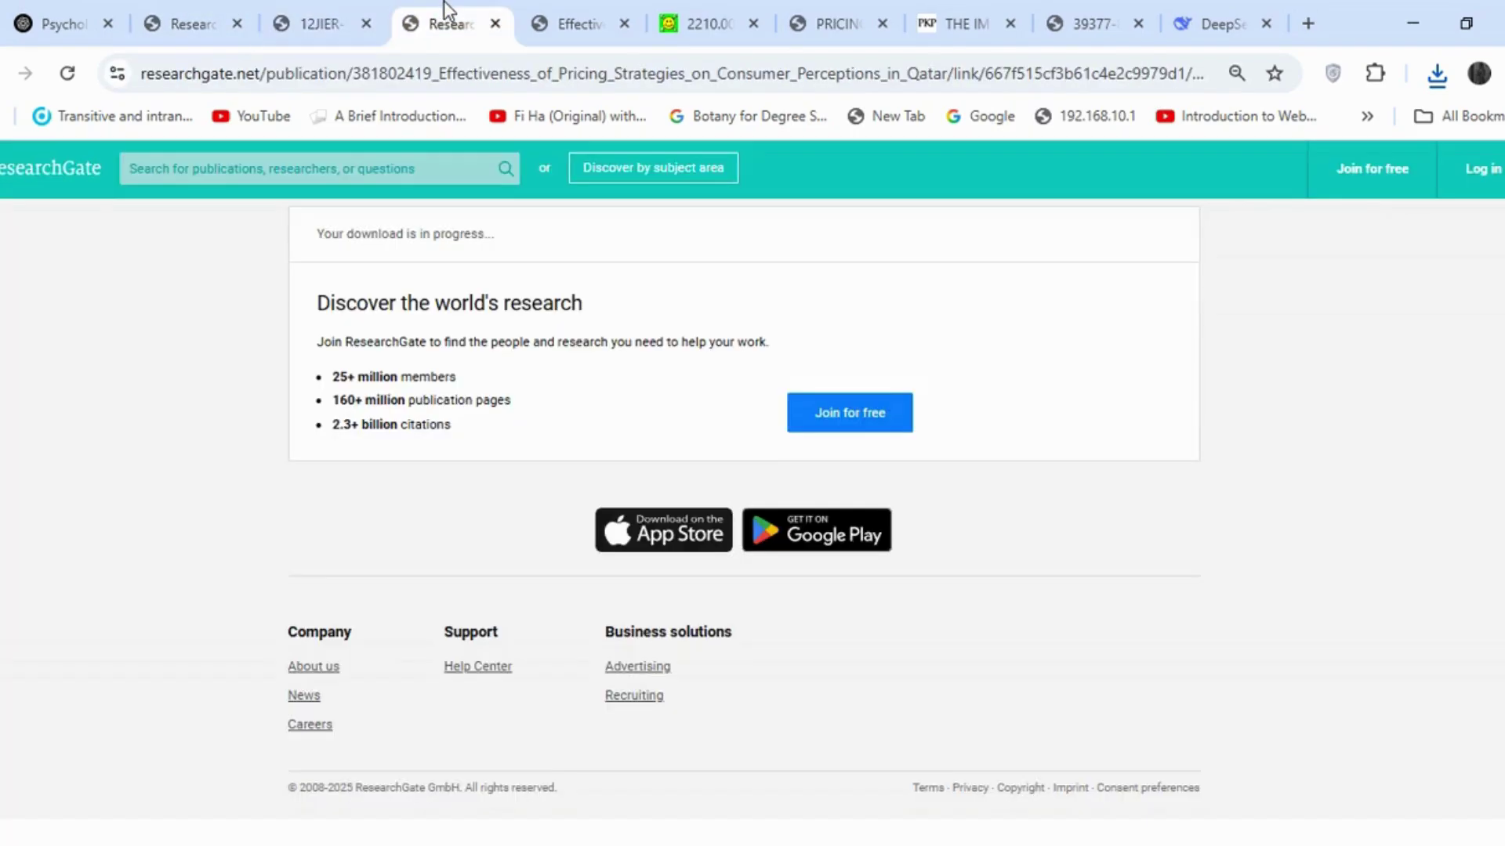
left_click(544, 4)
left_click(684, 4)
left_click(941, 3)
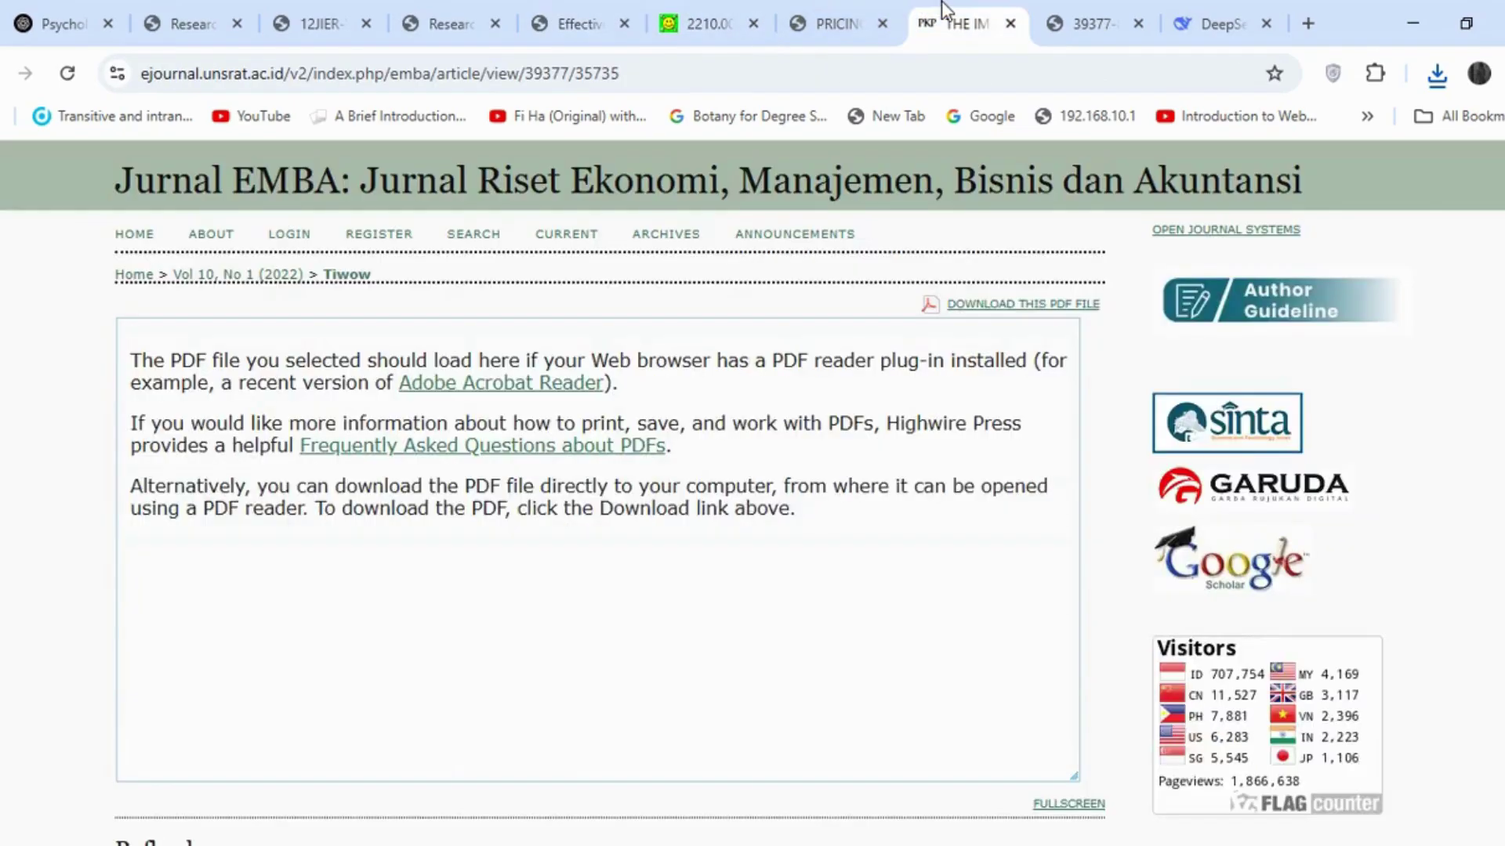
left_click(1041, 4)
left_click(834, 12)
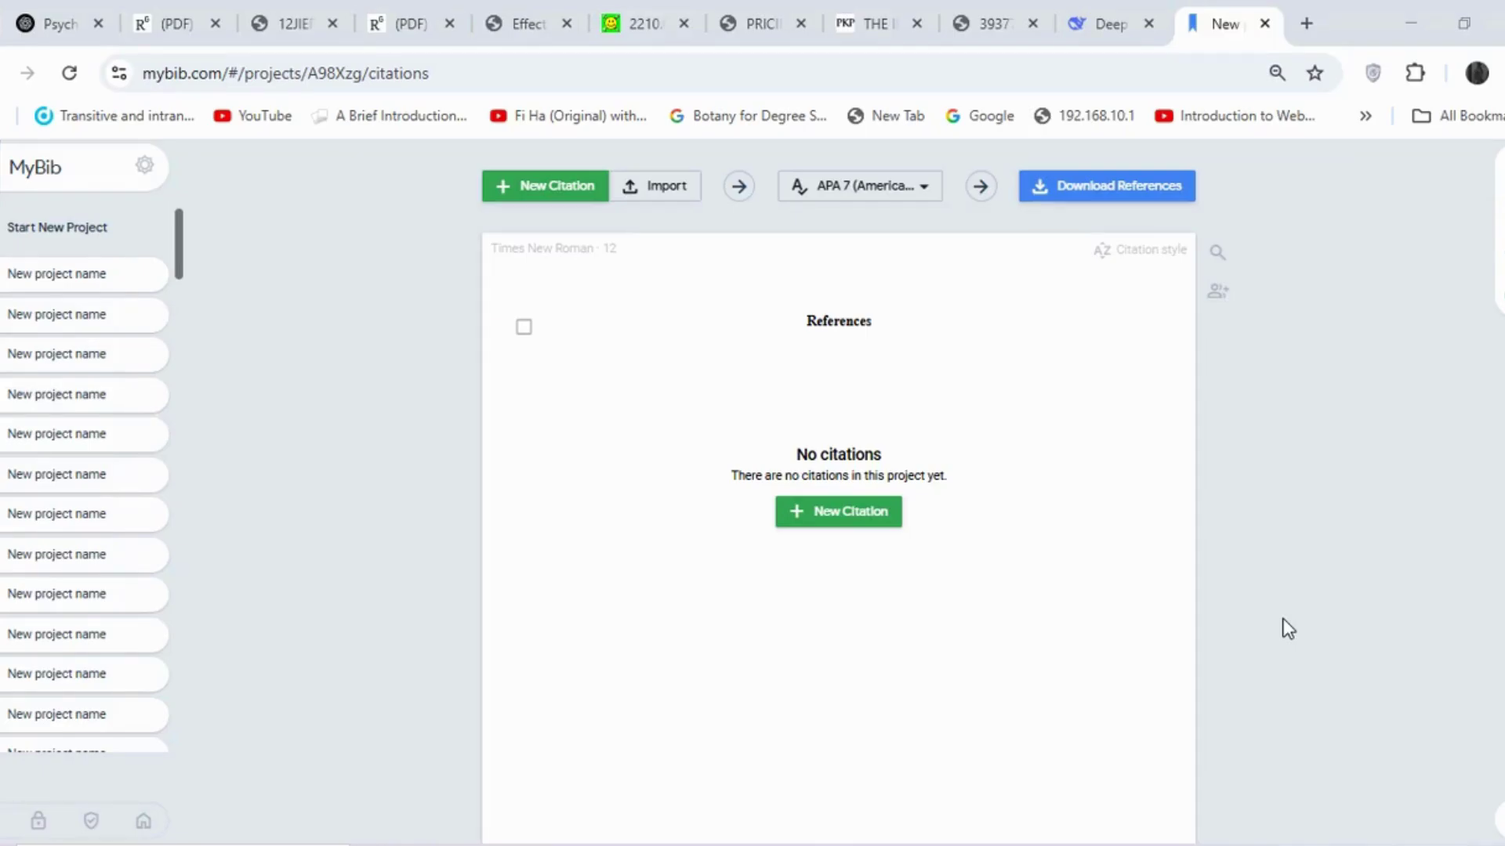
- Cite the online-markets pricing article in MyBib as a journal article found by its DOI
left_click(1105, 24)
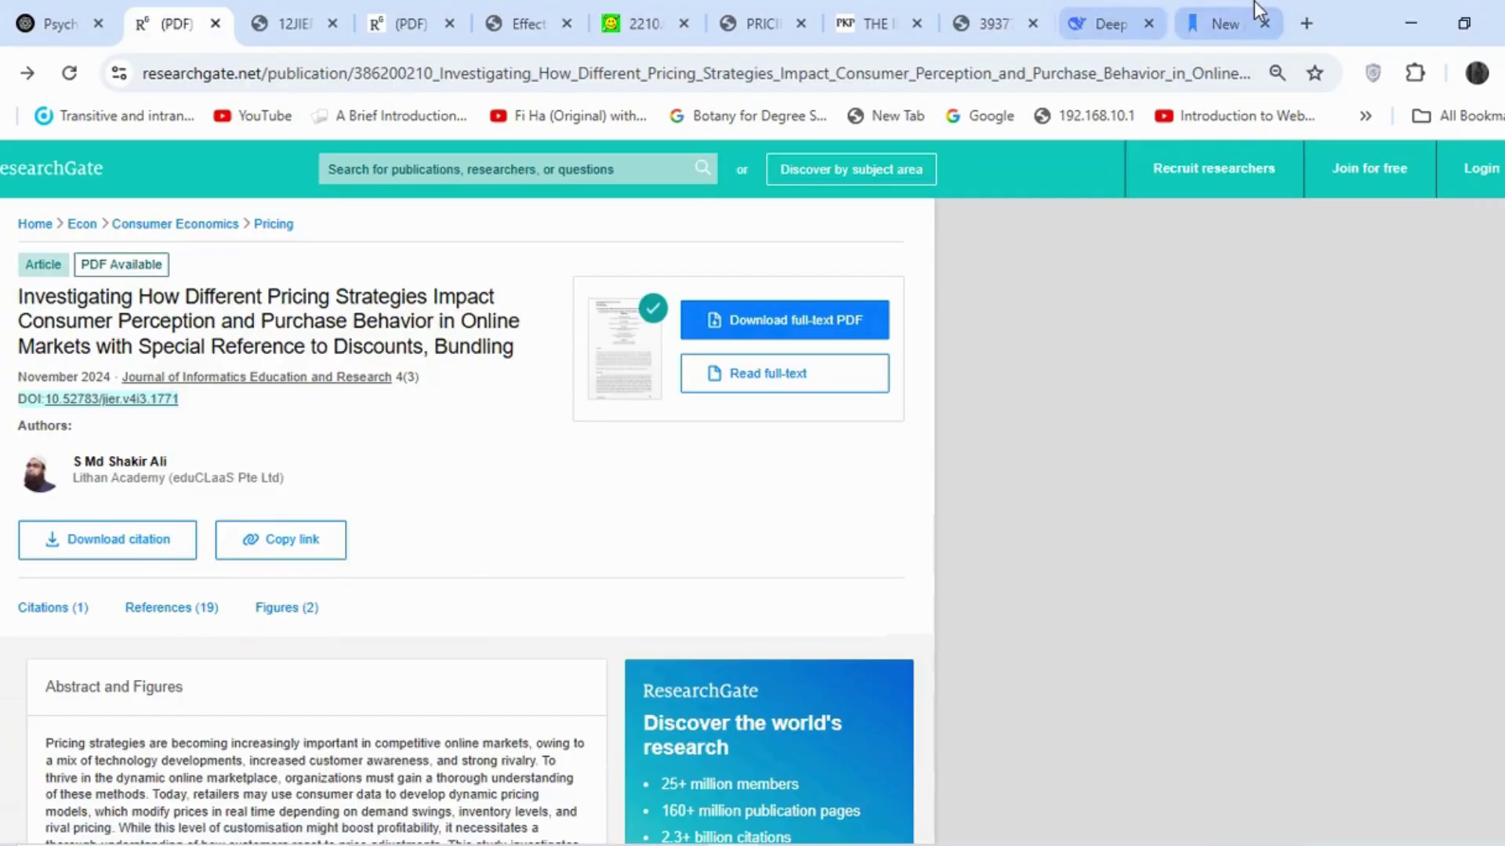
left_click(1223, 23)
left_click(541, 188)
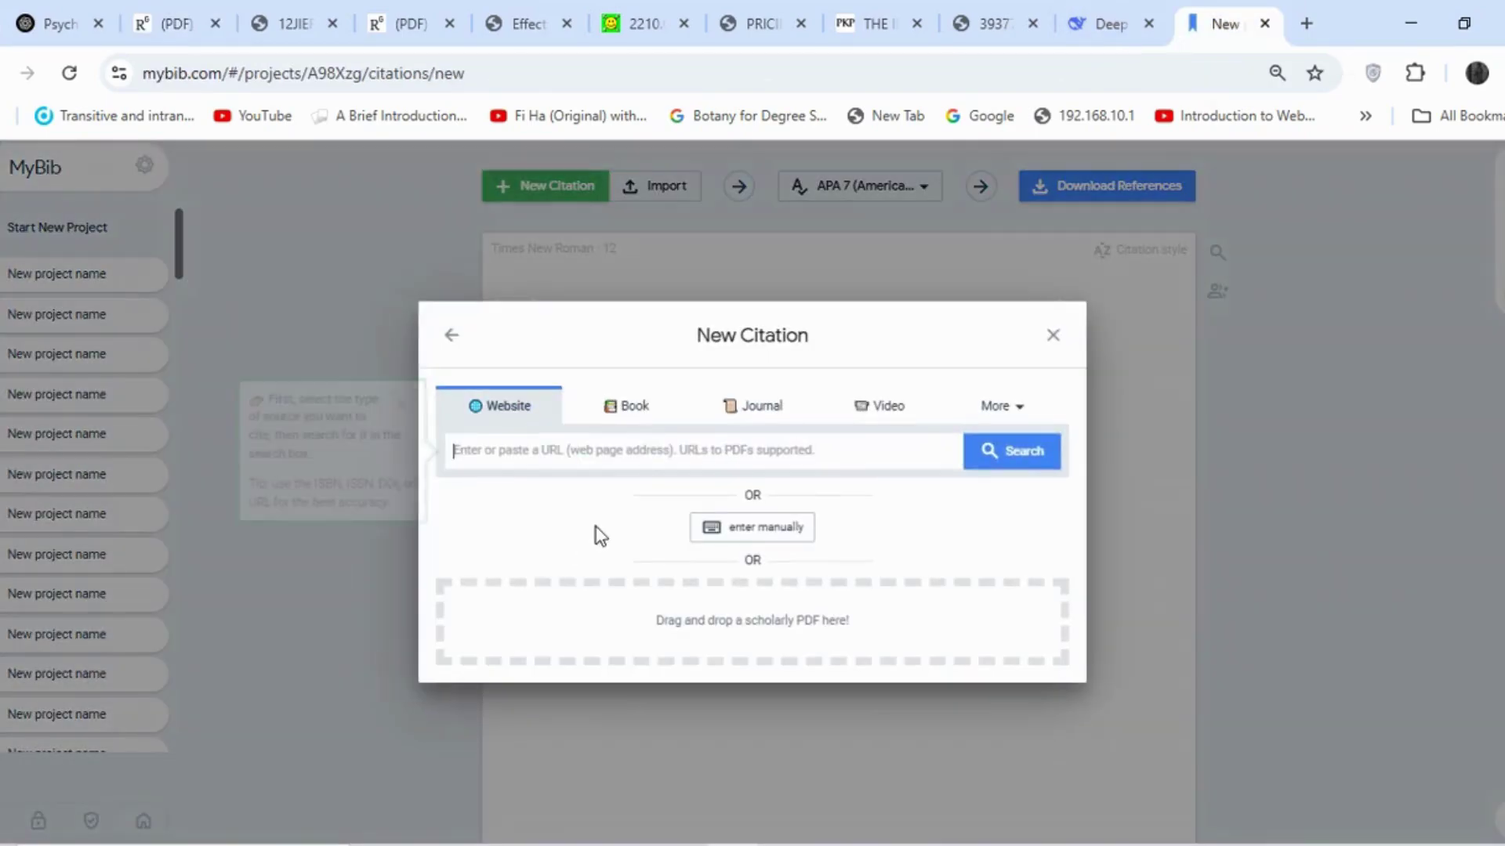
right_click(648, 453)
left_click(741, 529)
left_click(756, 408)
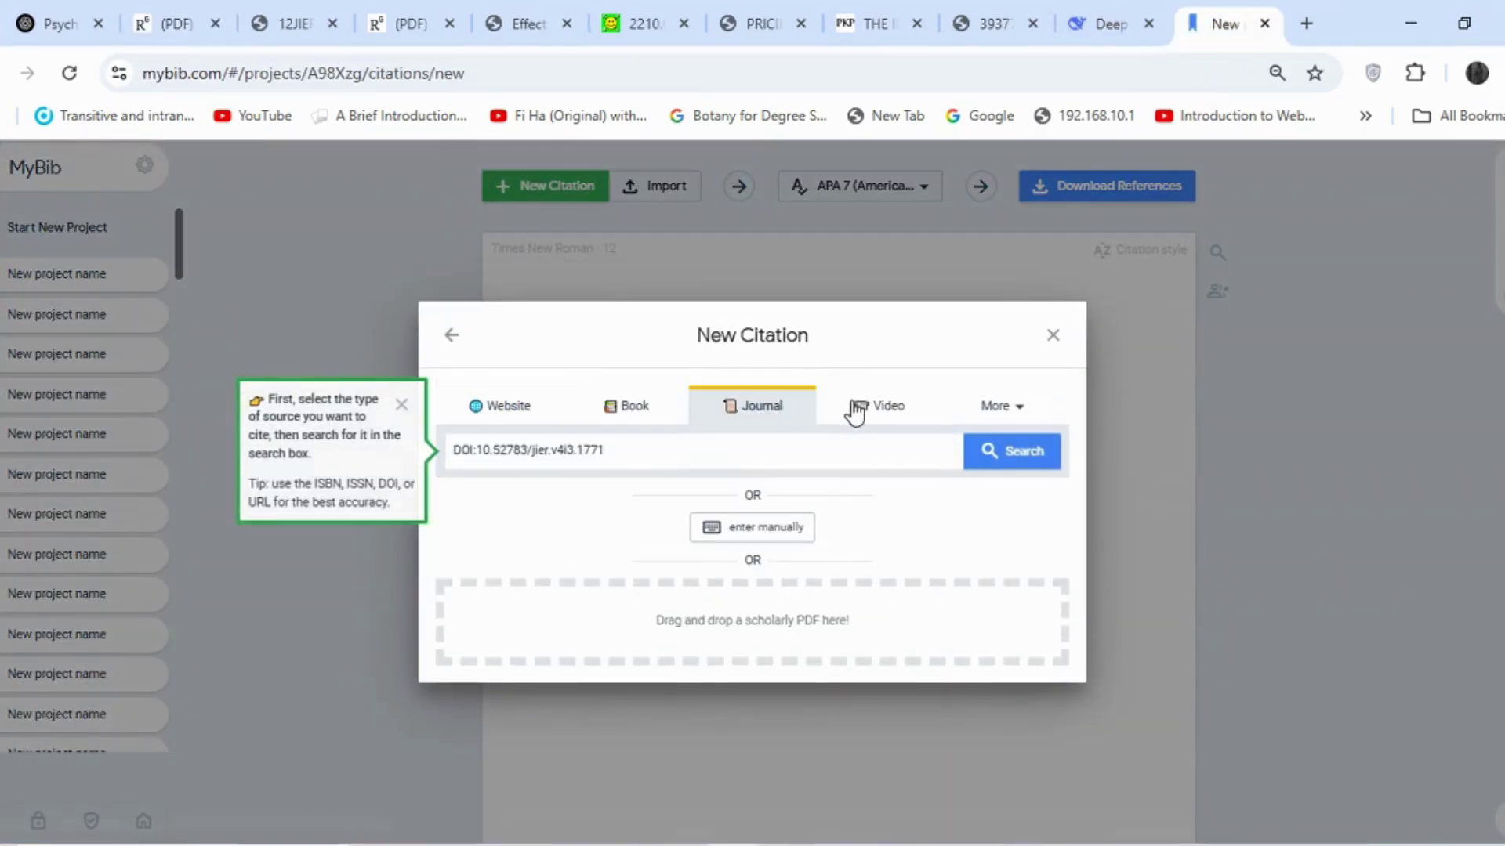
left_click(1011, 452)
left_click(703, 525)
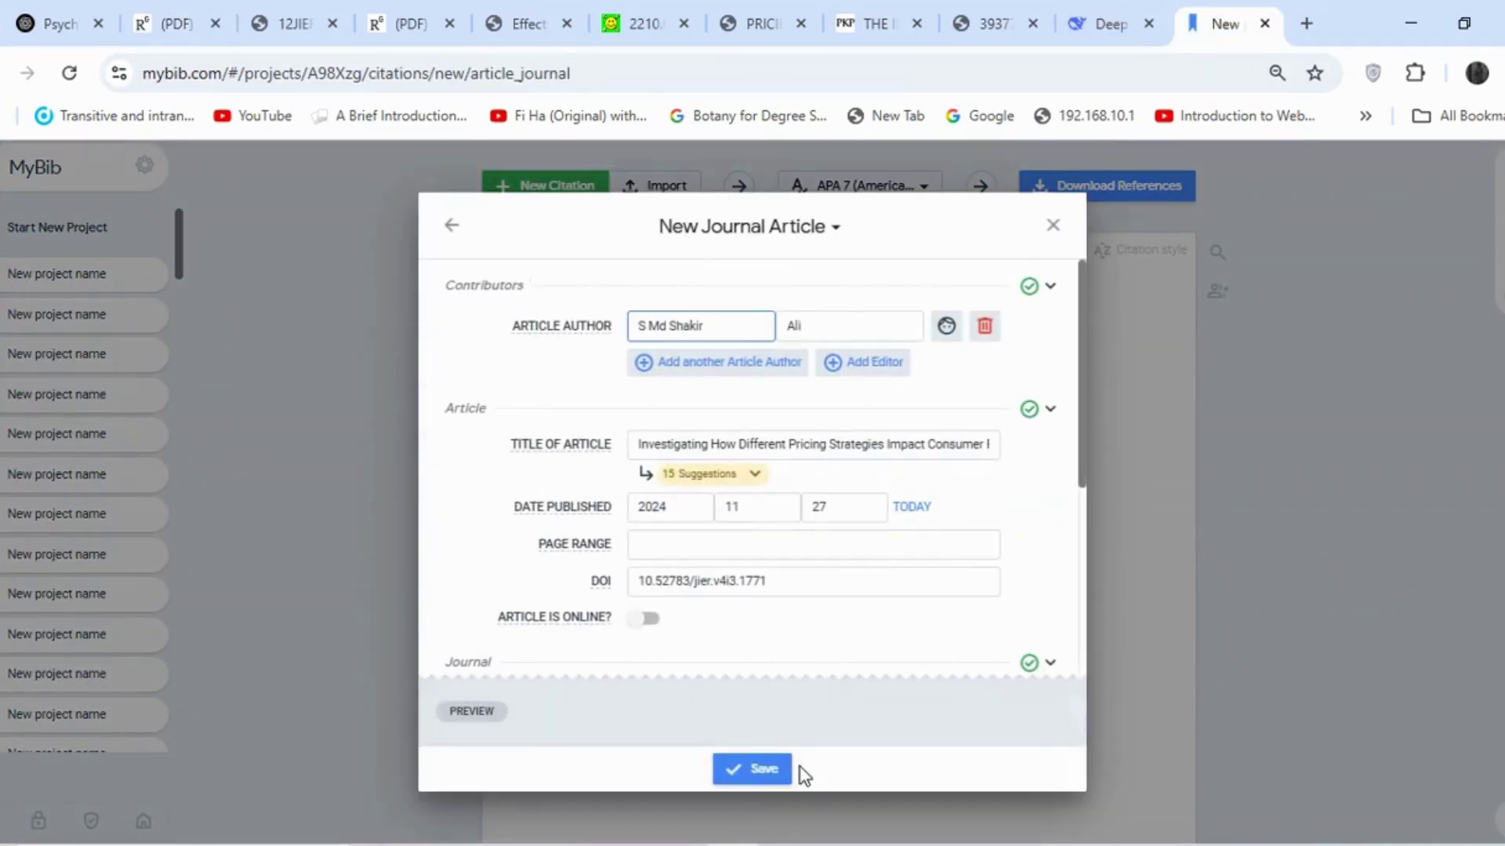
left_click(398, 24)
- Copy the Qatar pricing-strategies article's DOI for the next citation
left_click_drag(160, 375, 14, 373)
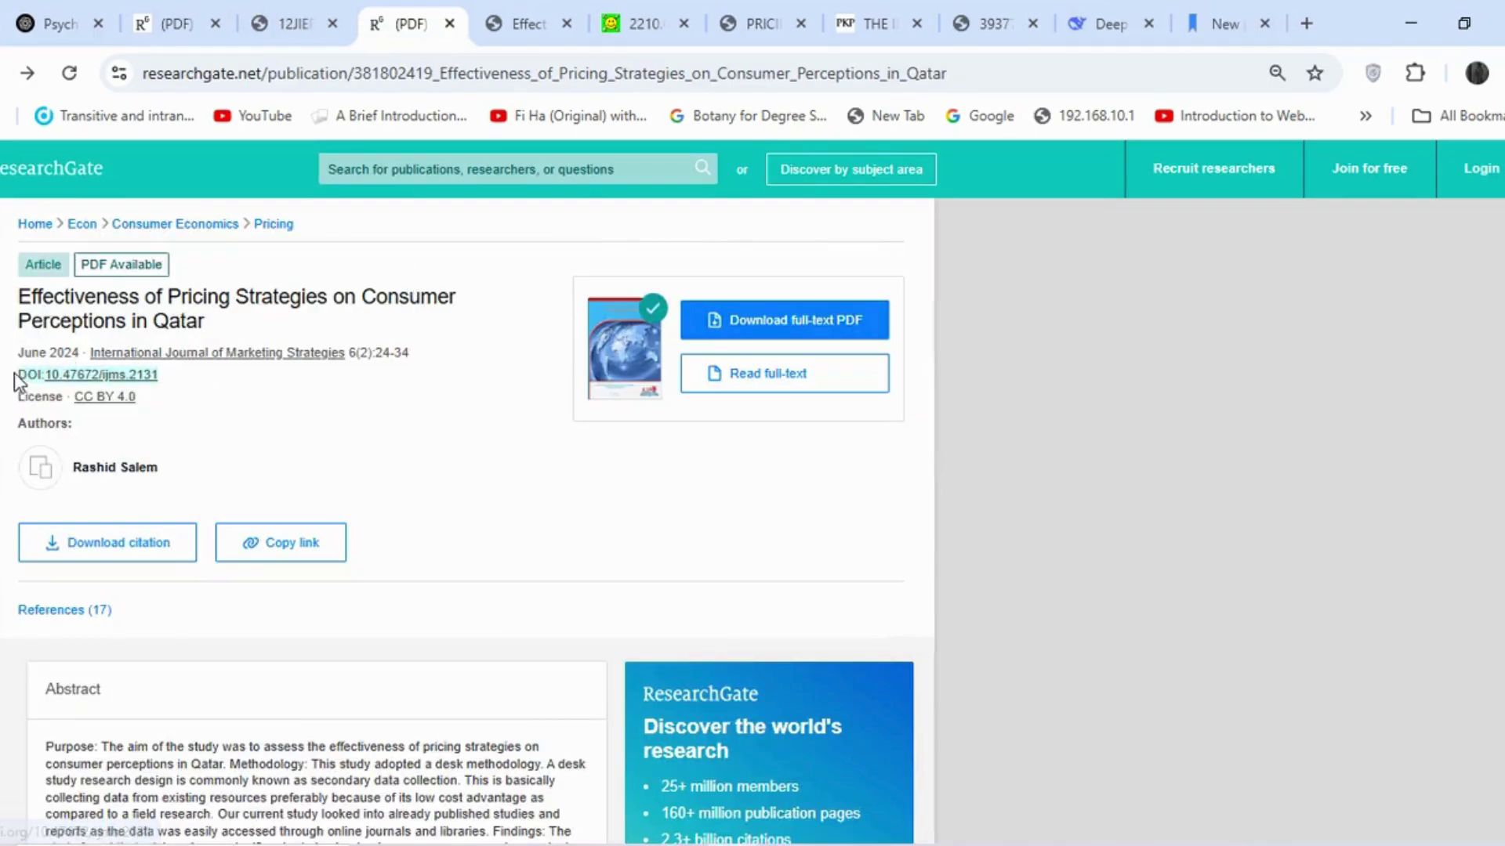
right_click(16, 374)
left_click(98, 402)
left_click(1222, 22)
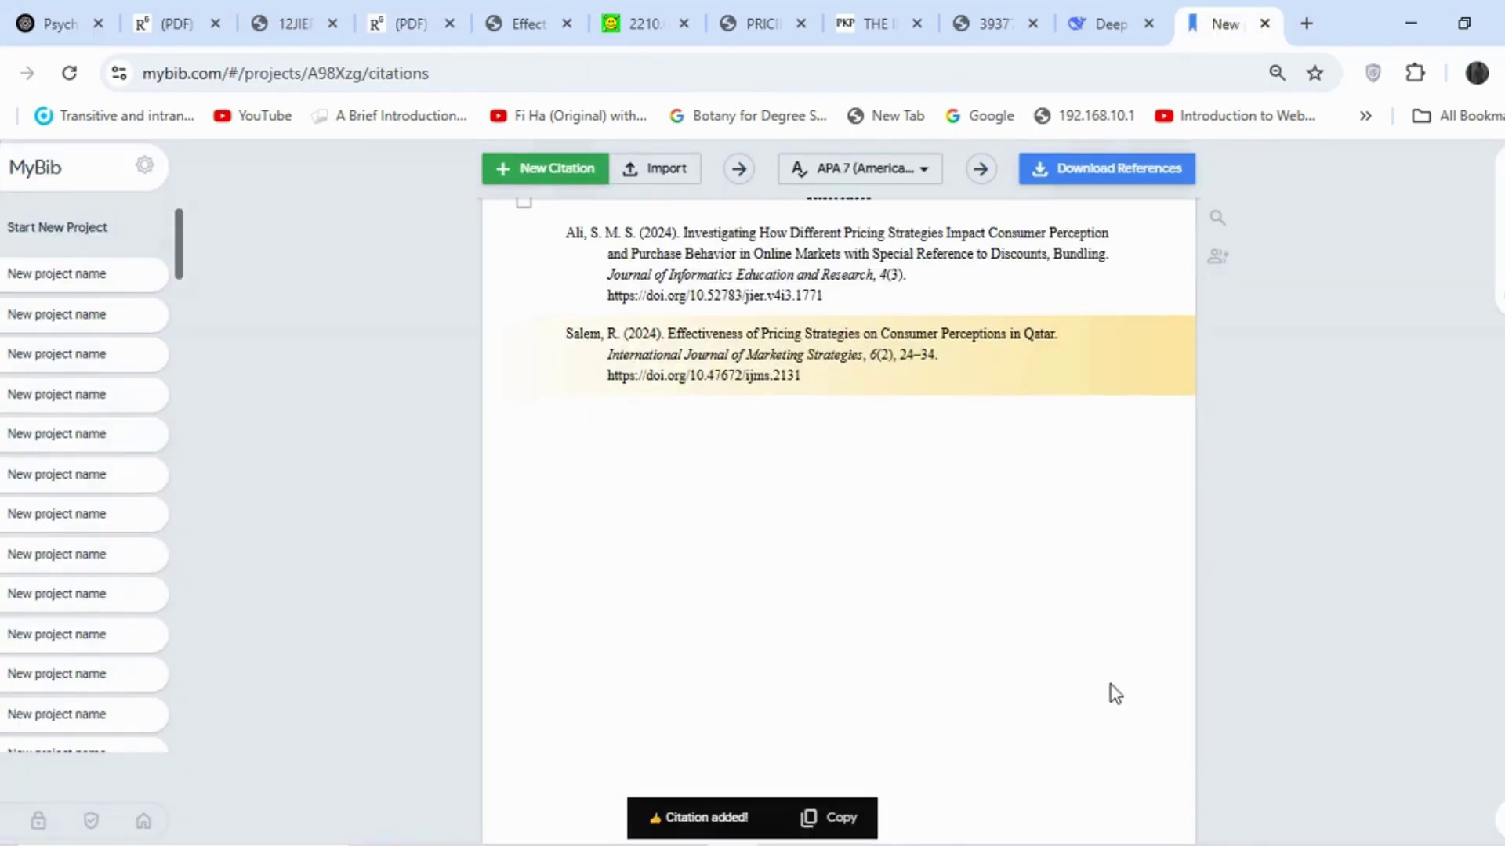
- Start a new MyBib citation using the zero-ending prices paper's arXiv address, which finds nothing
left_click(634, 21)
left_click(235, 73)
right_click(288, 73)
left_click(402, 294)
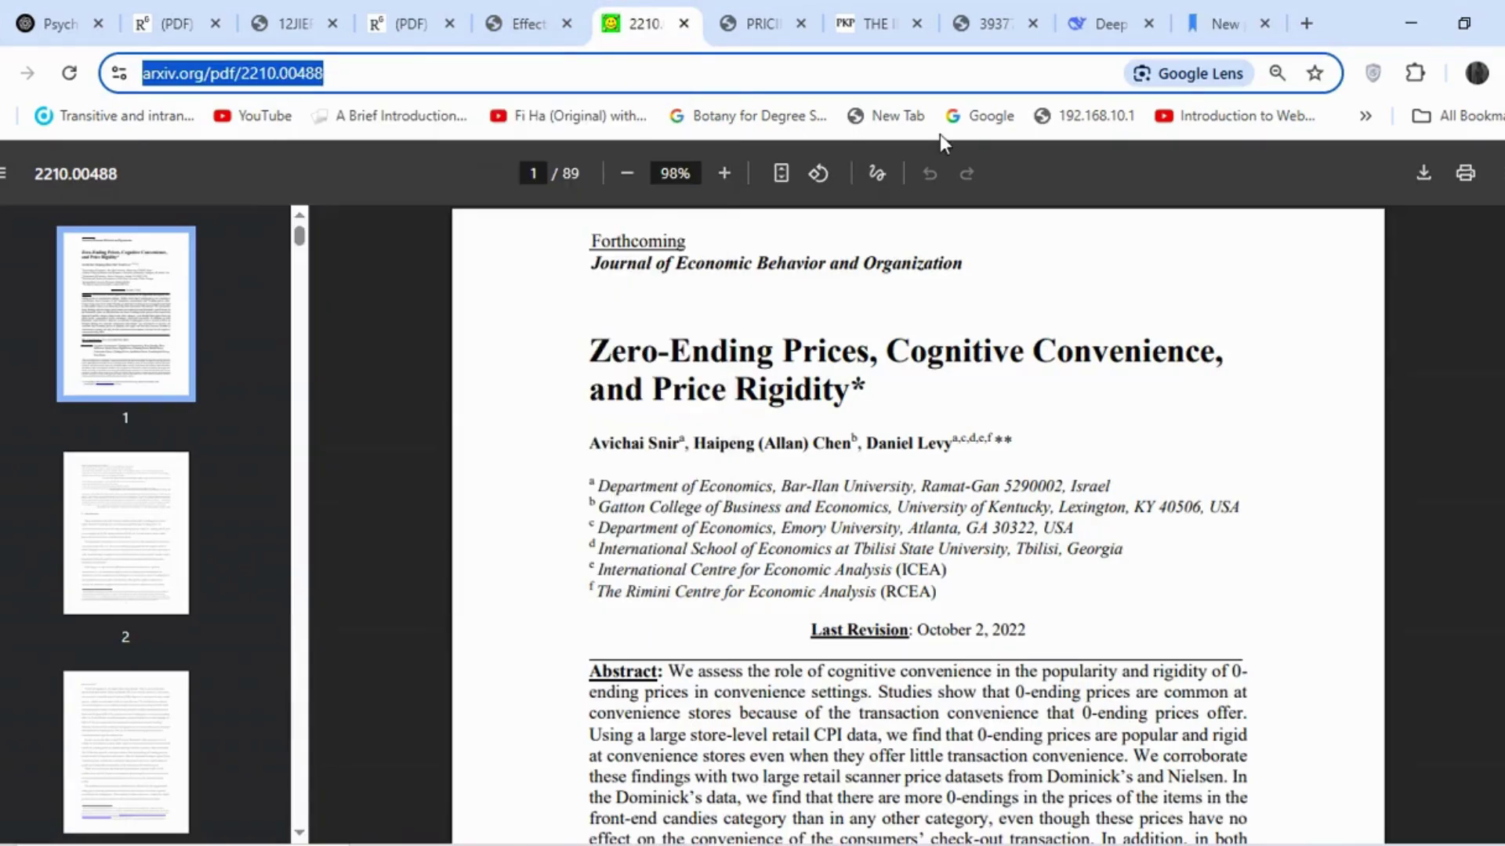
left_click(1223, 23)
left_click(560, 174)
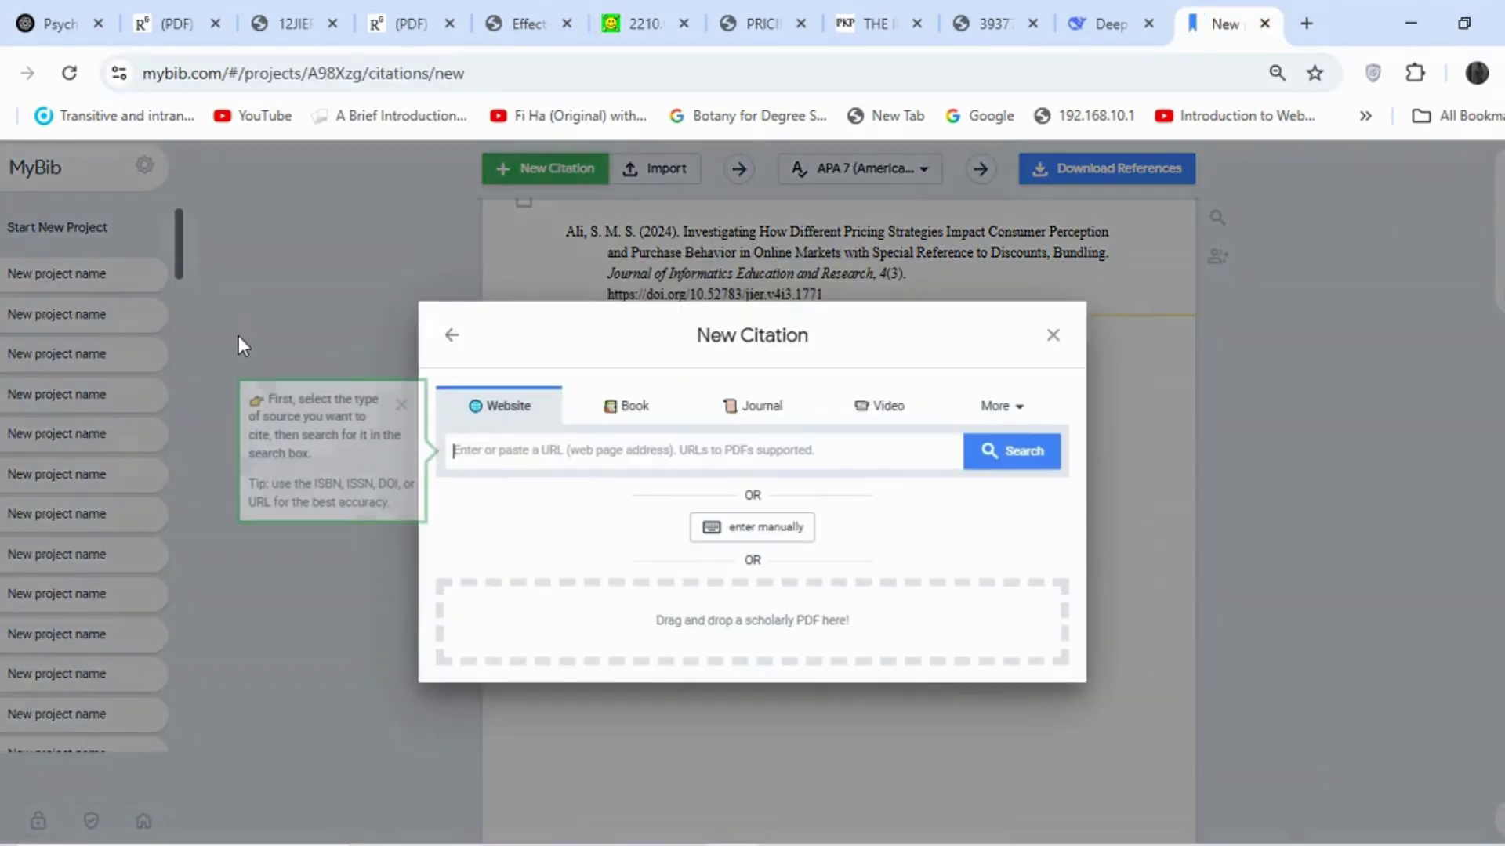
key("super+v")
left_click(638, 505)
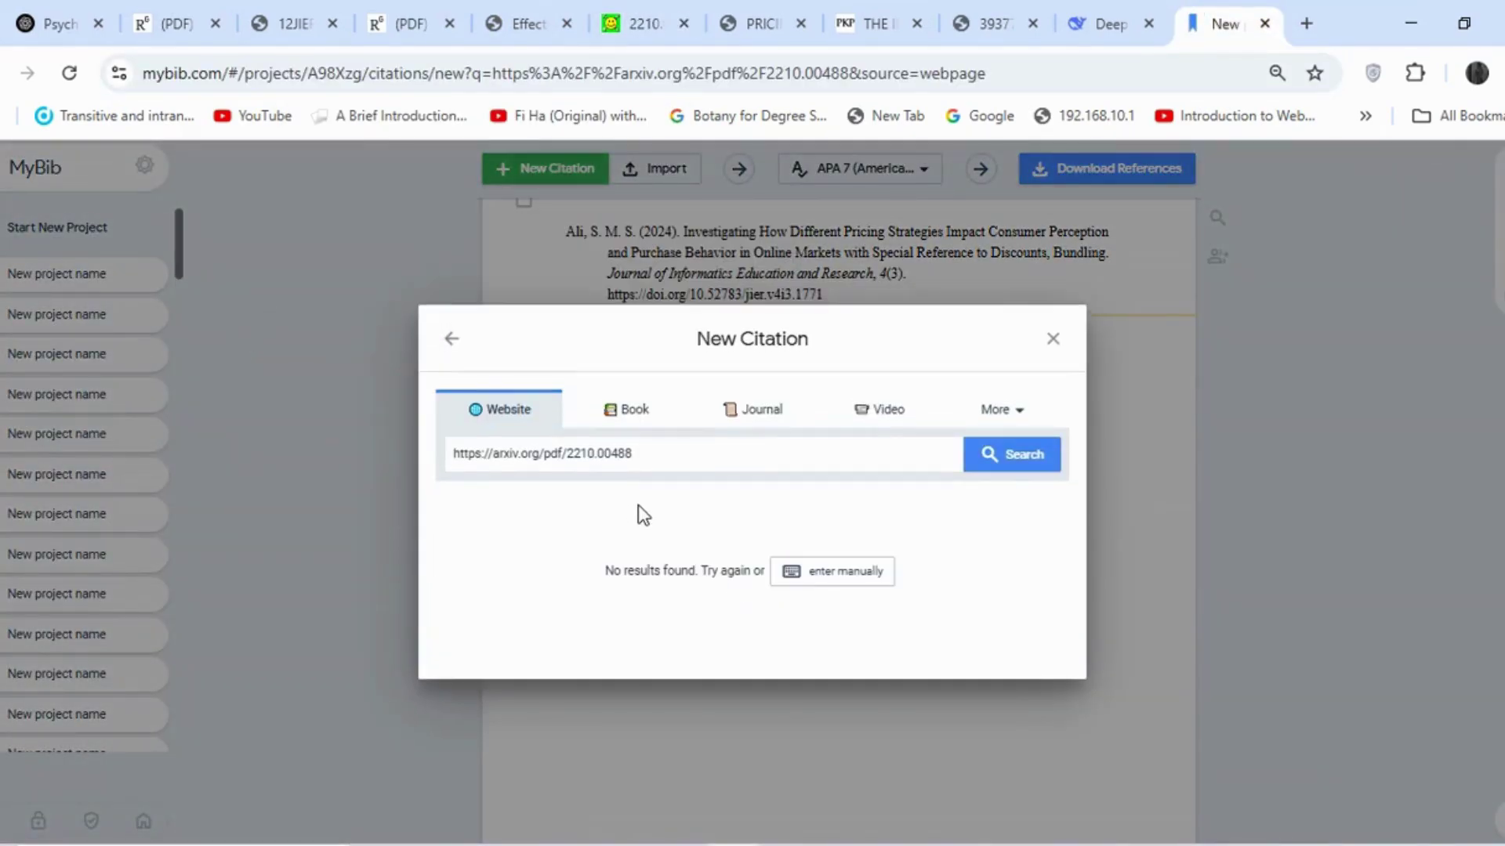
left_click(665, 13)
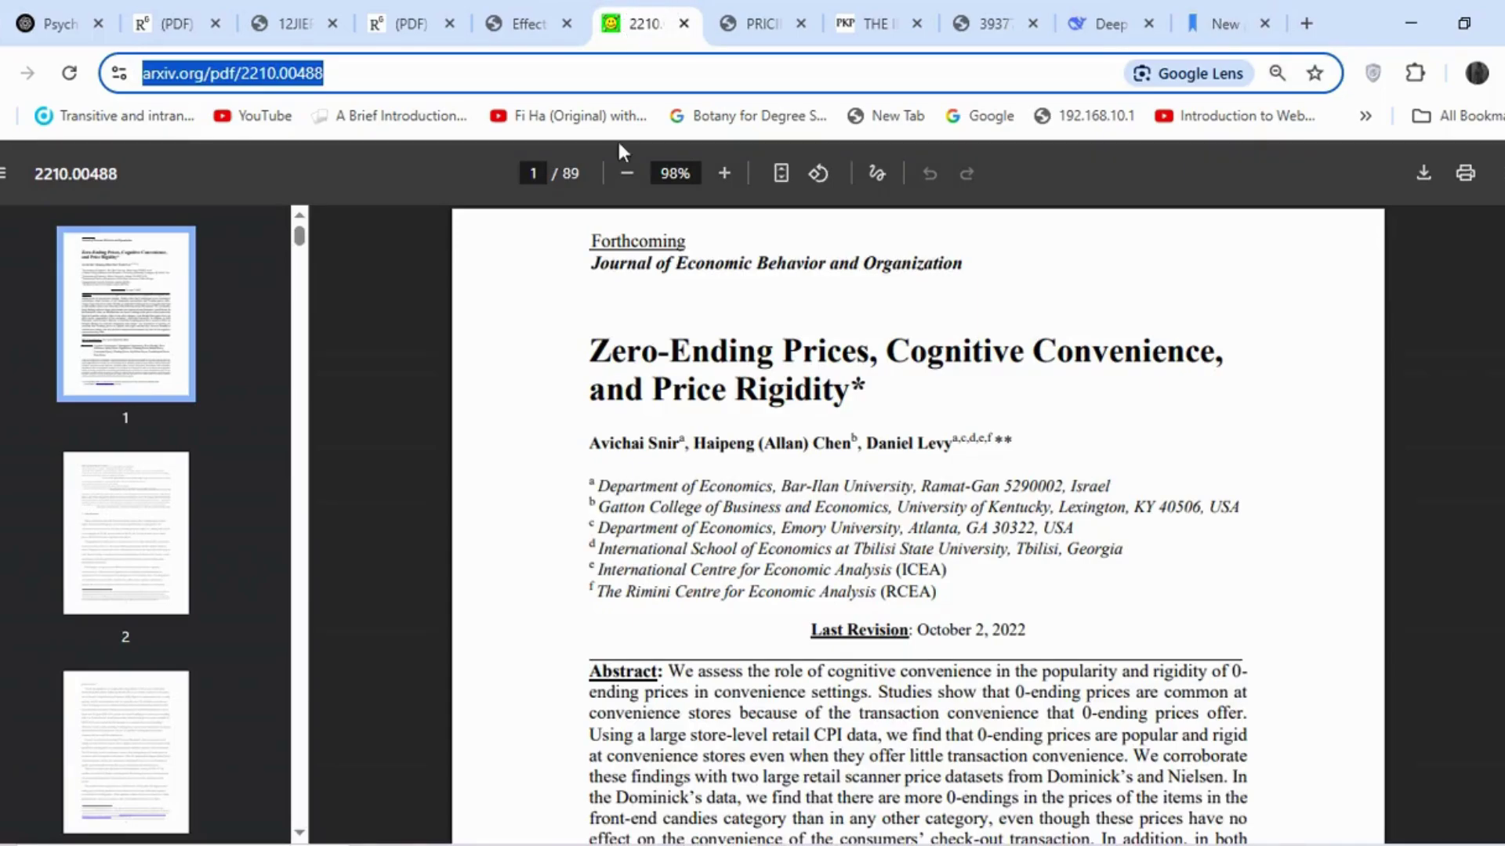
left_click(1225, 6)
- Search journal articles by the paper's title instead, pick the Zero-ending prices result, and save
left_click_drag(671, 453, 304, 444)
key("BackSpace")
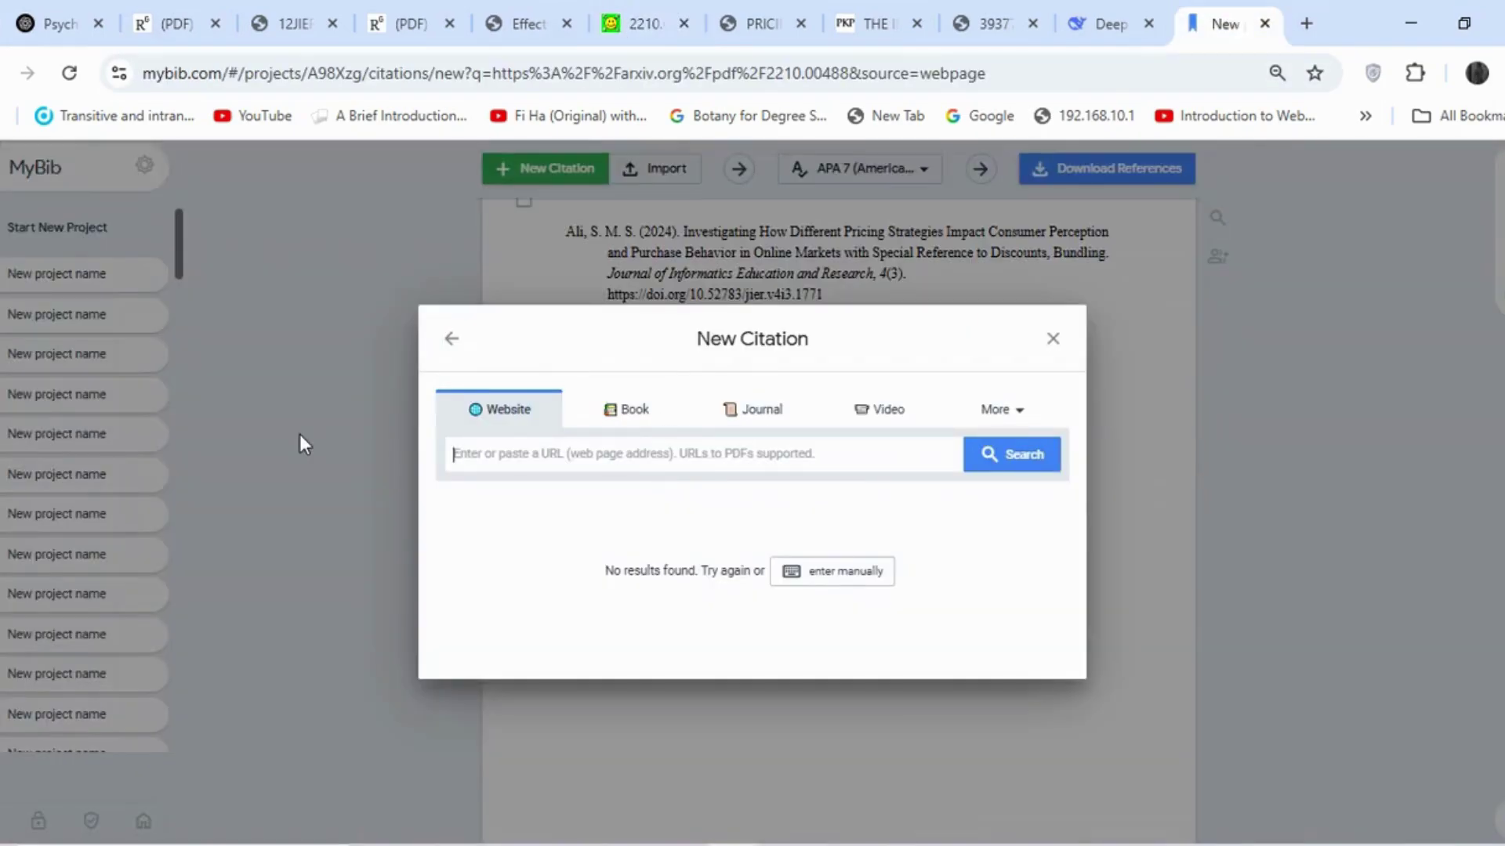
key("super+v")
left_click(595, 307)
left_click(741, 400)
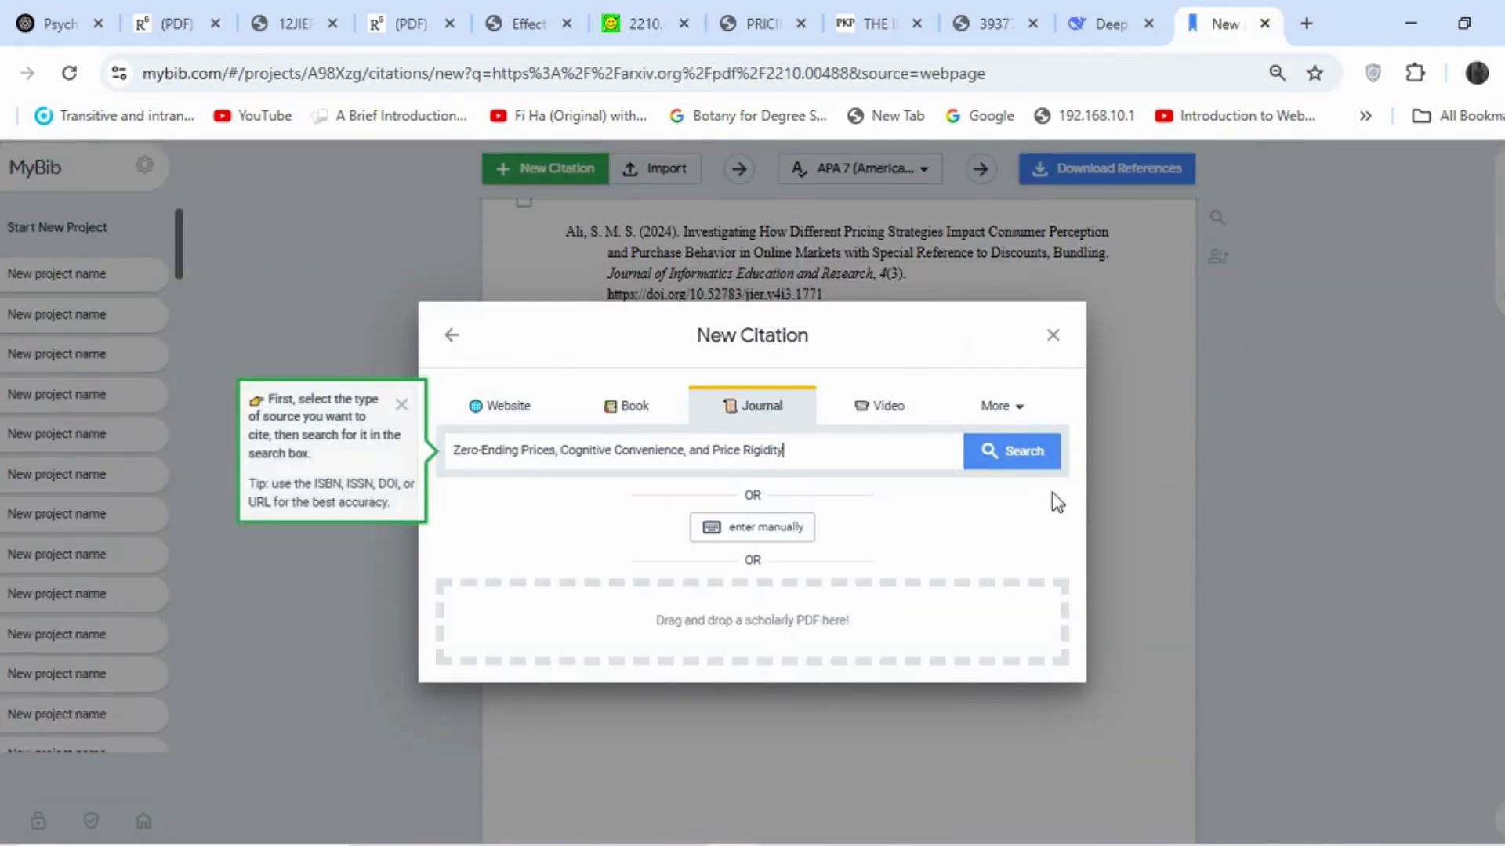
key("Return")
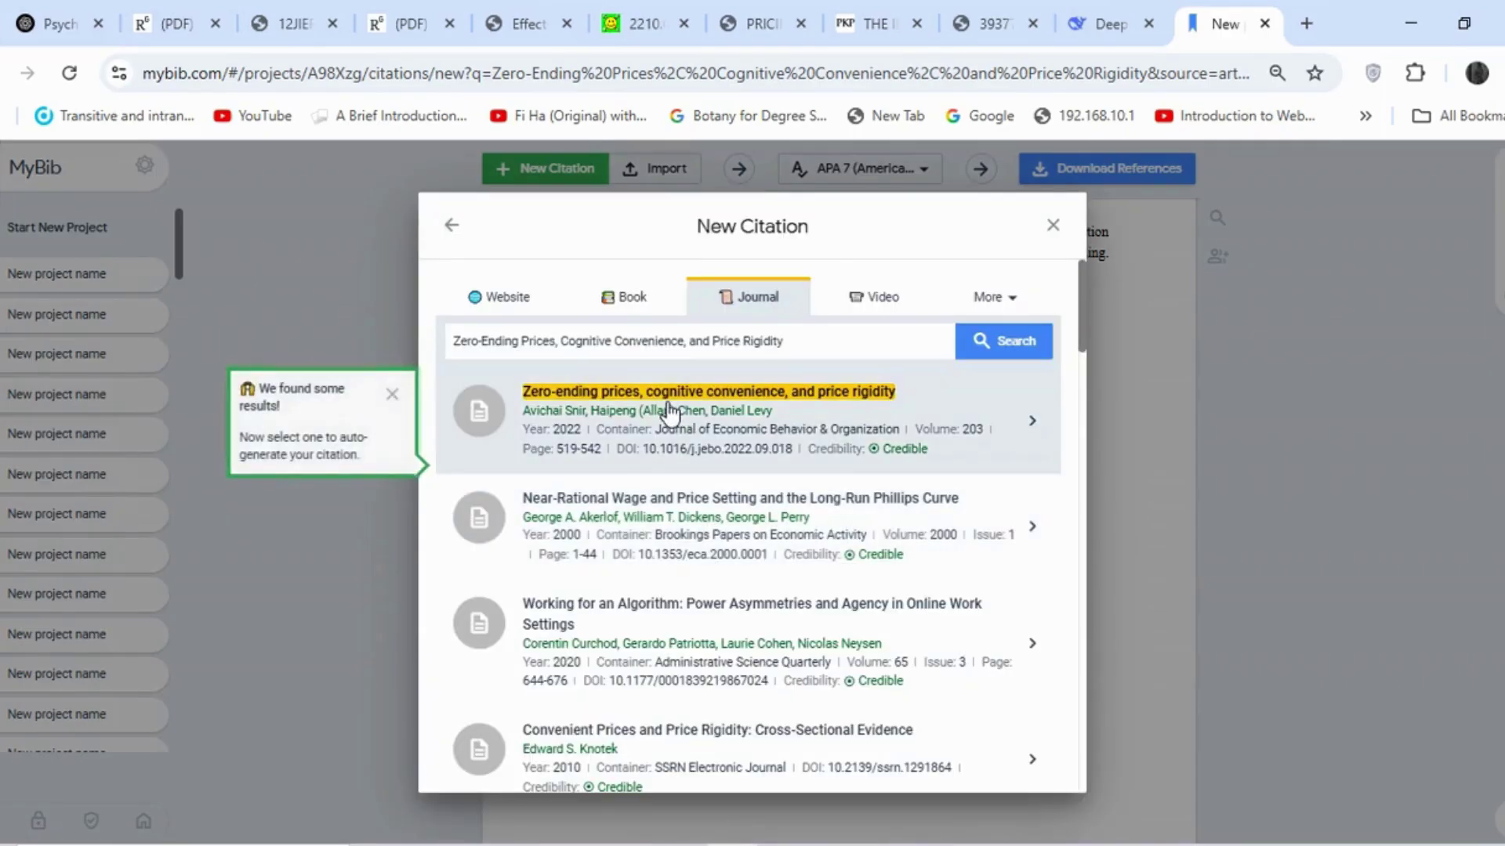
key("ctrl+6")
left_click(1228, 15)
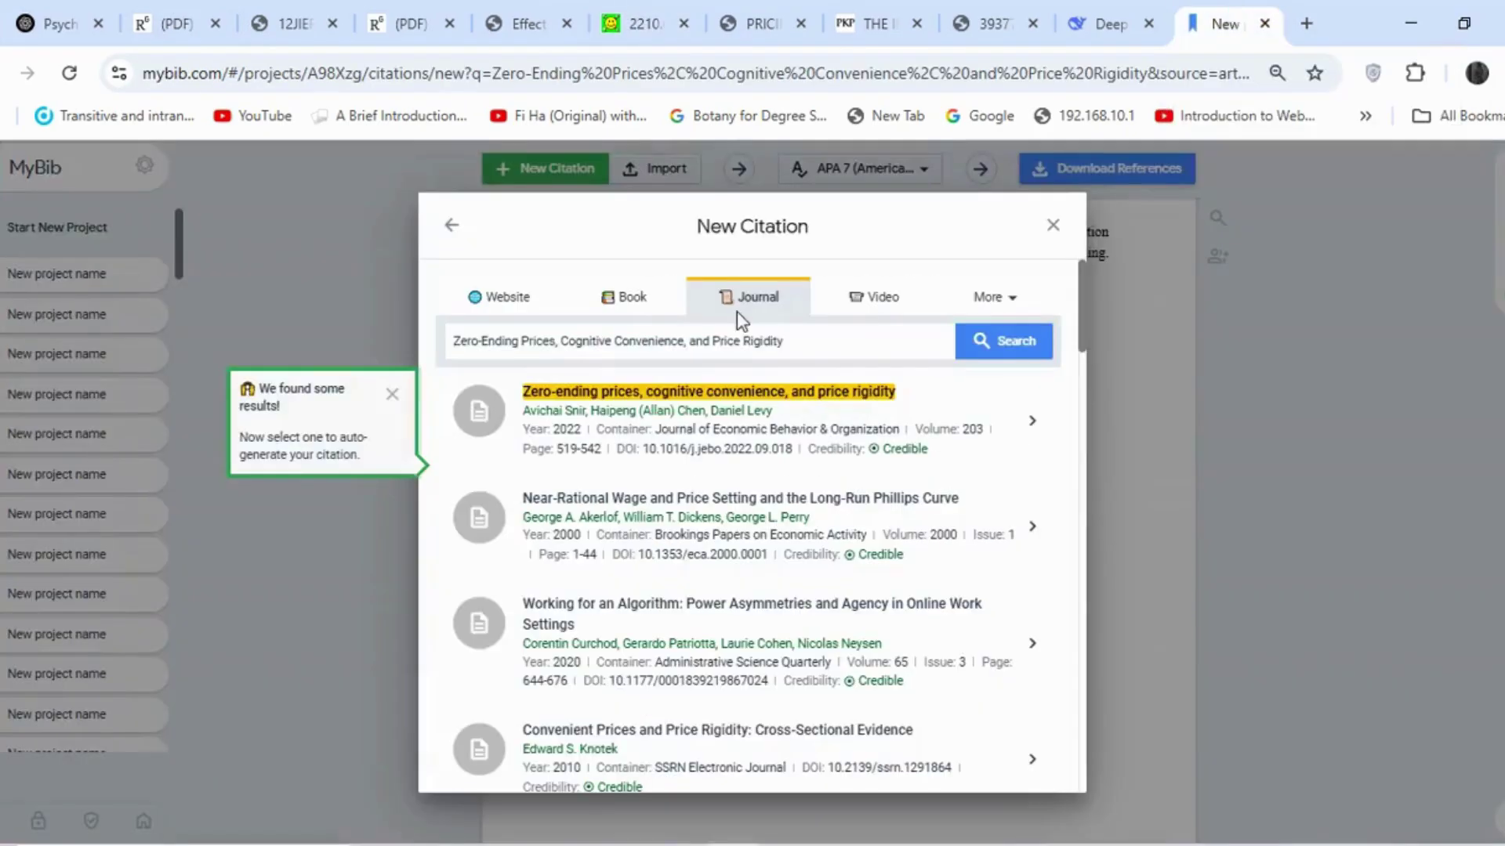
left_click(658, 430)
left_click(748, 771)
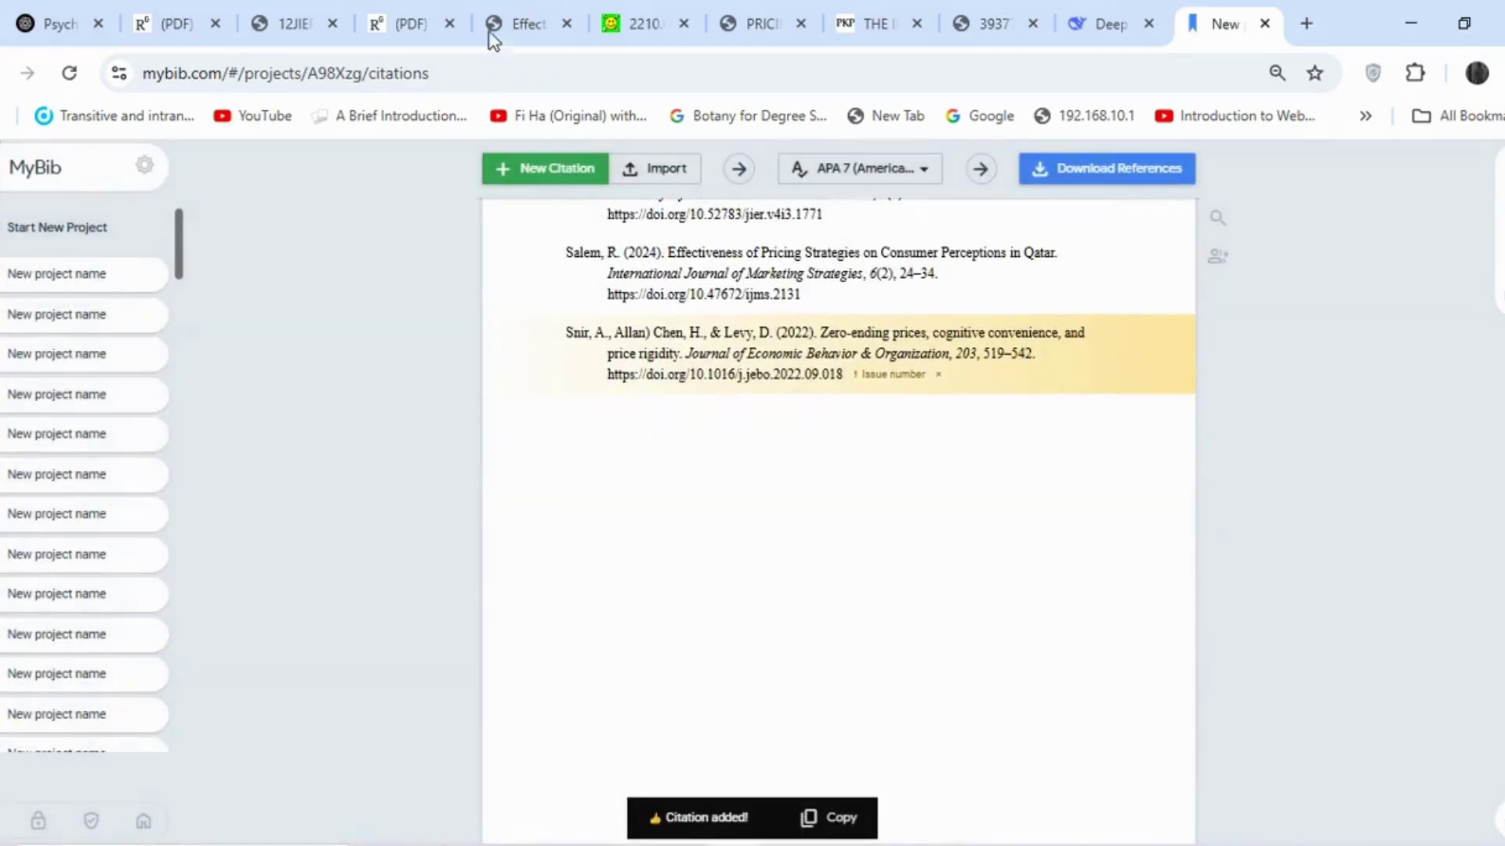
- Look up the charm pricing article by its DOI as a journal article and open its citation form
left_click(748, 24)
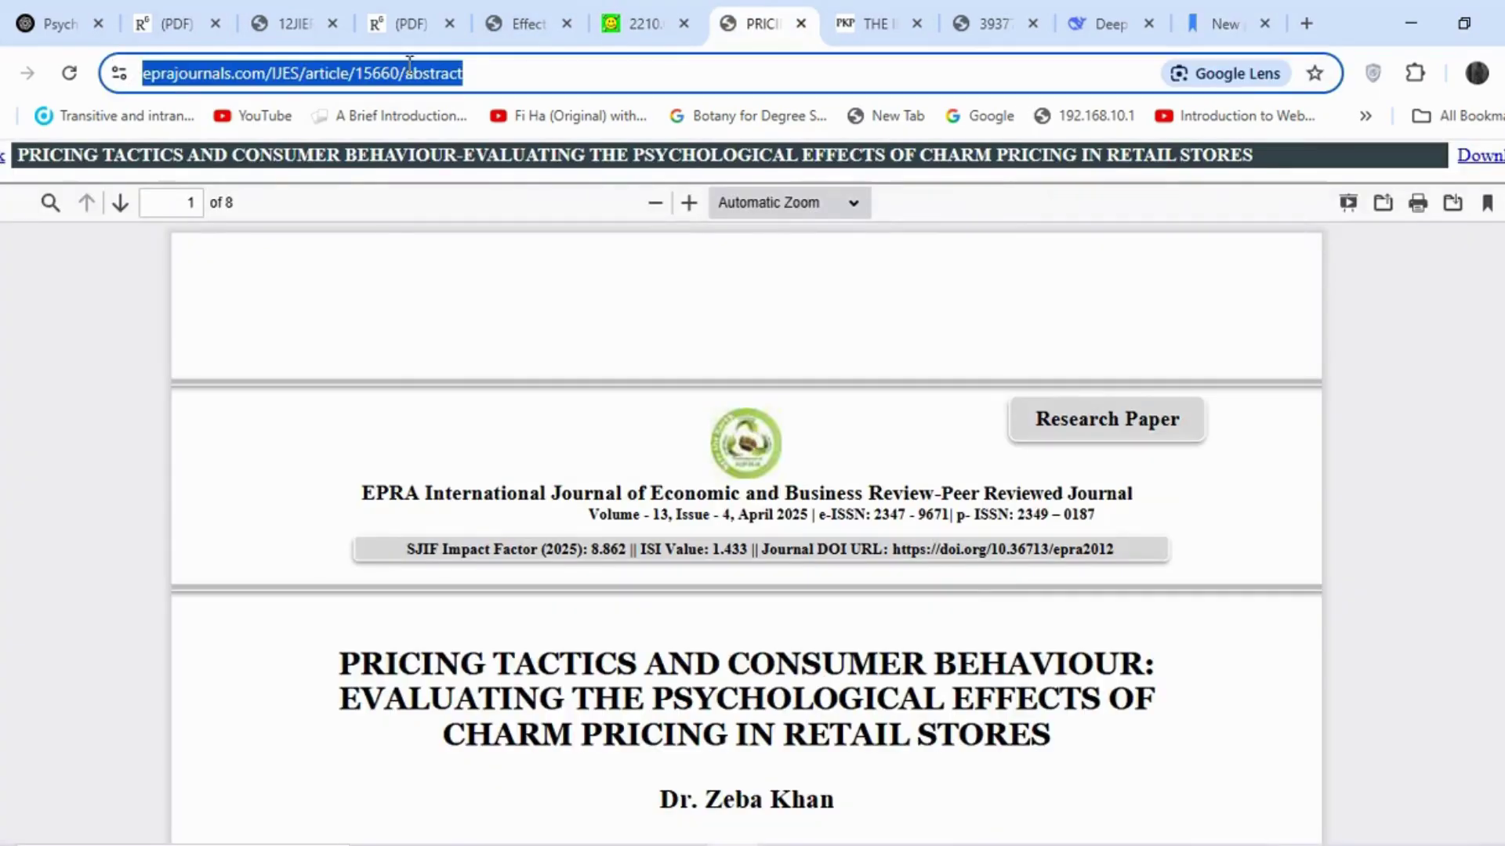
right_click(409, 73)
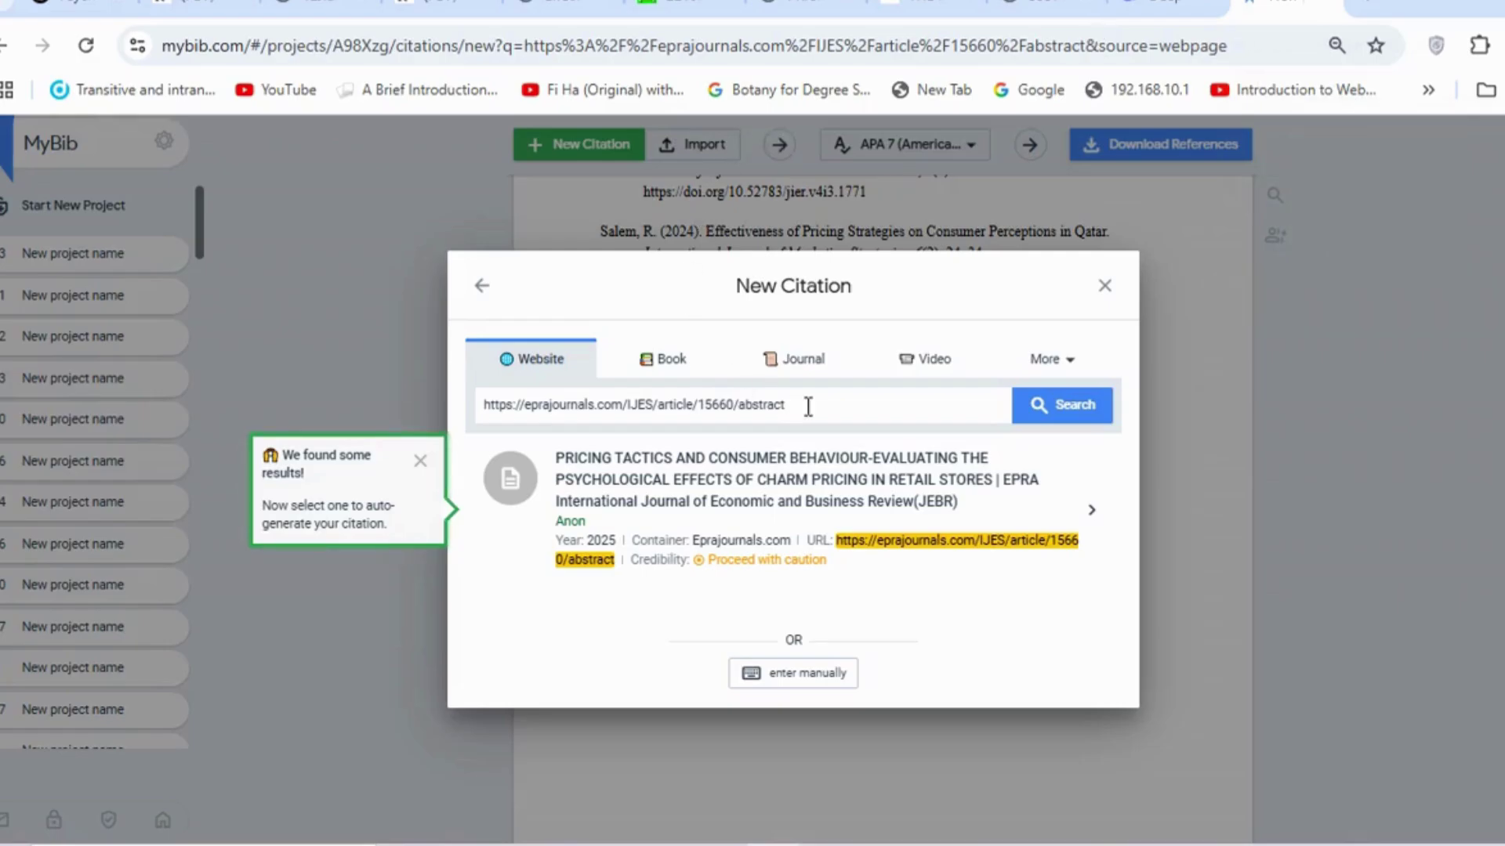
key("ctrl+a")
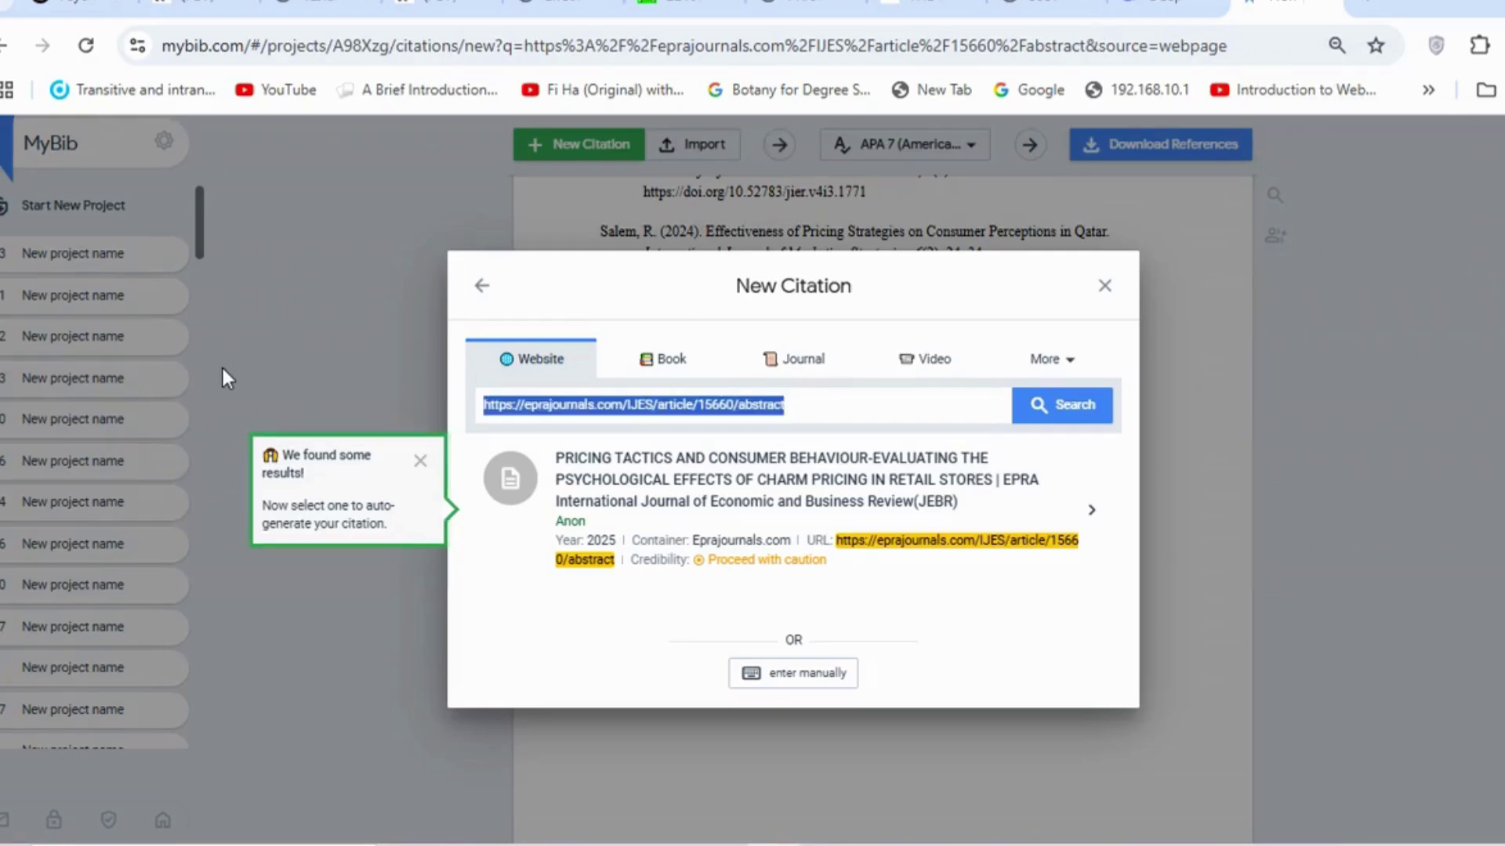
key("BackSpace")
key("super+v")
key("Return")
left_click(817, 345)
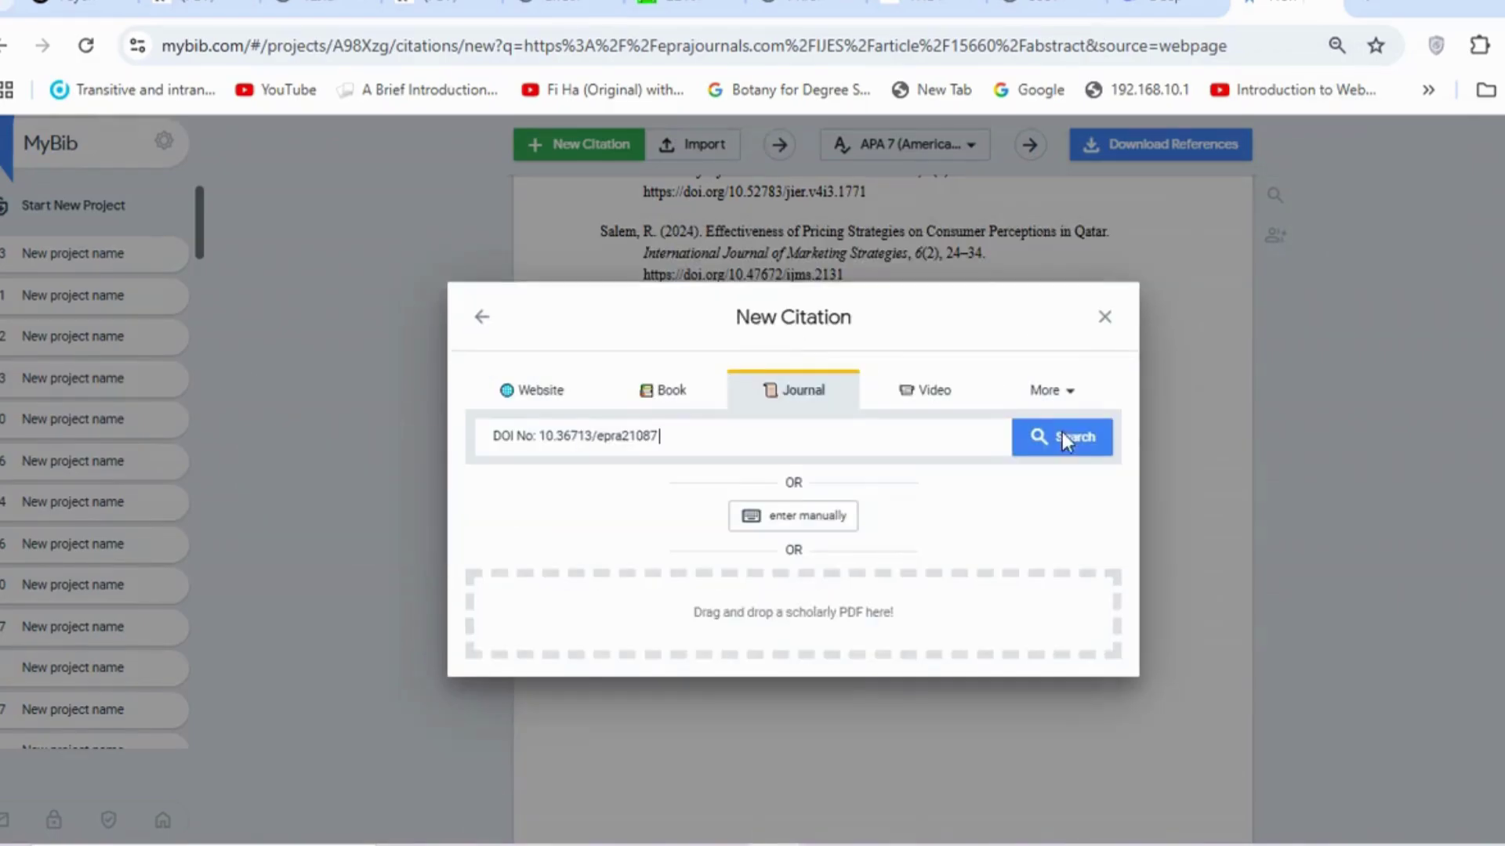
left_click(1063, 433)
left_click(925, 505)
- Move the author's title and first name from the last-name box into First name(s) and update
left_click_drag(834, 306, 784, 306)
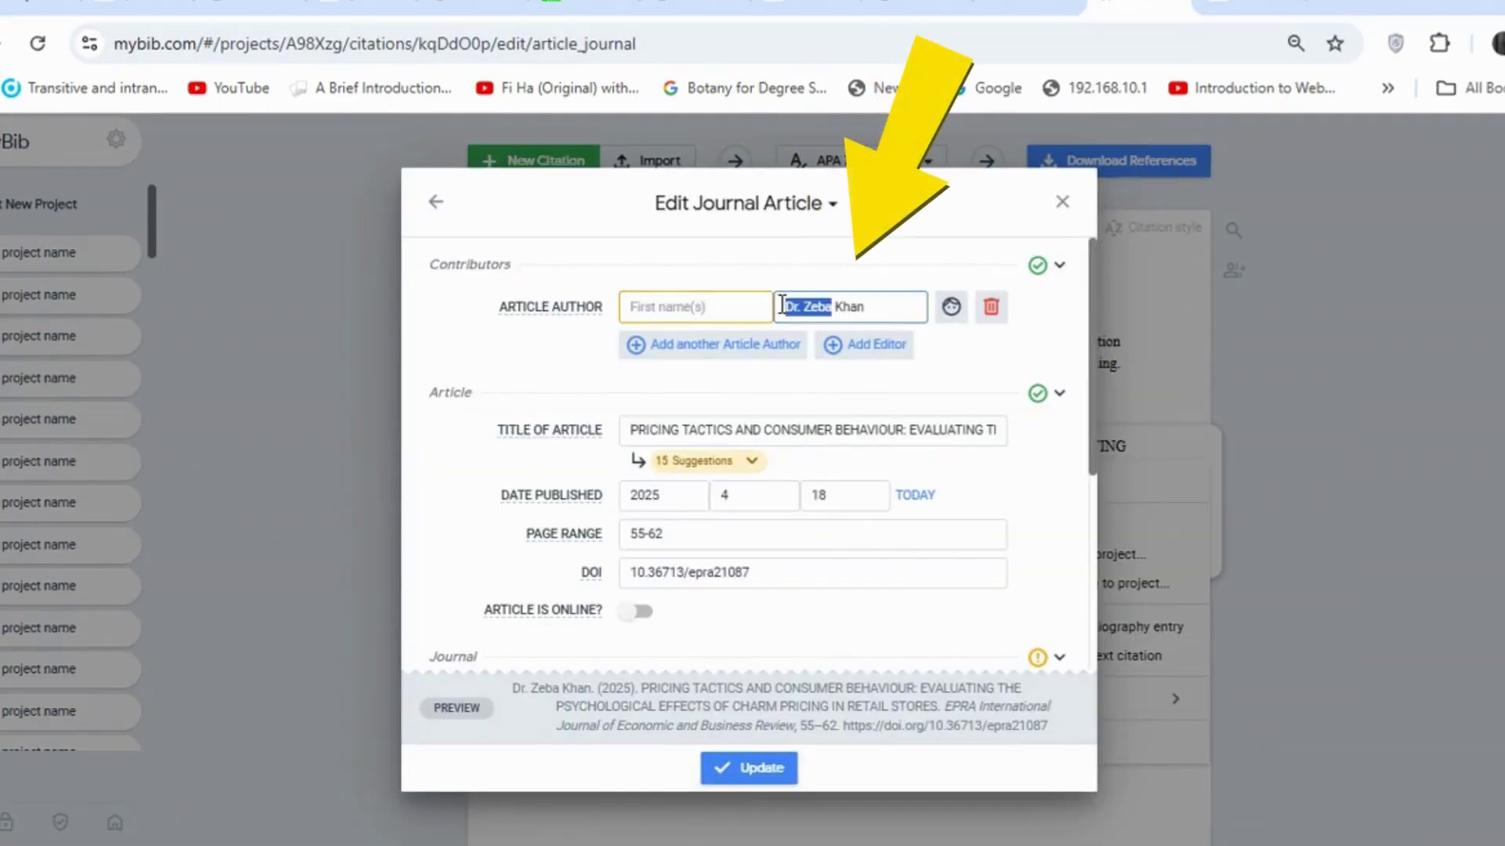
right_click(843, 306)
left_click(871, 292)
left_click(718, 304)
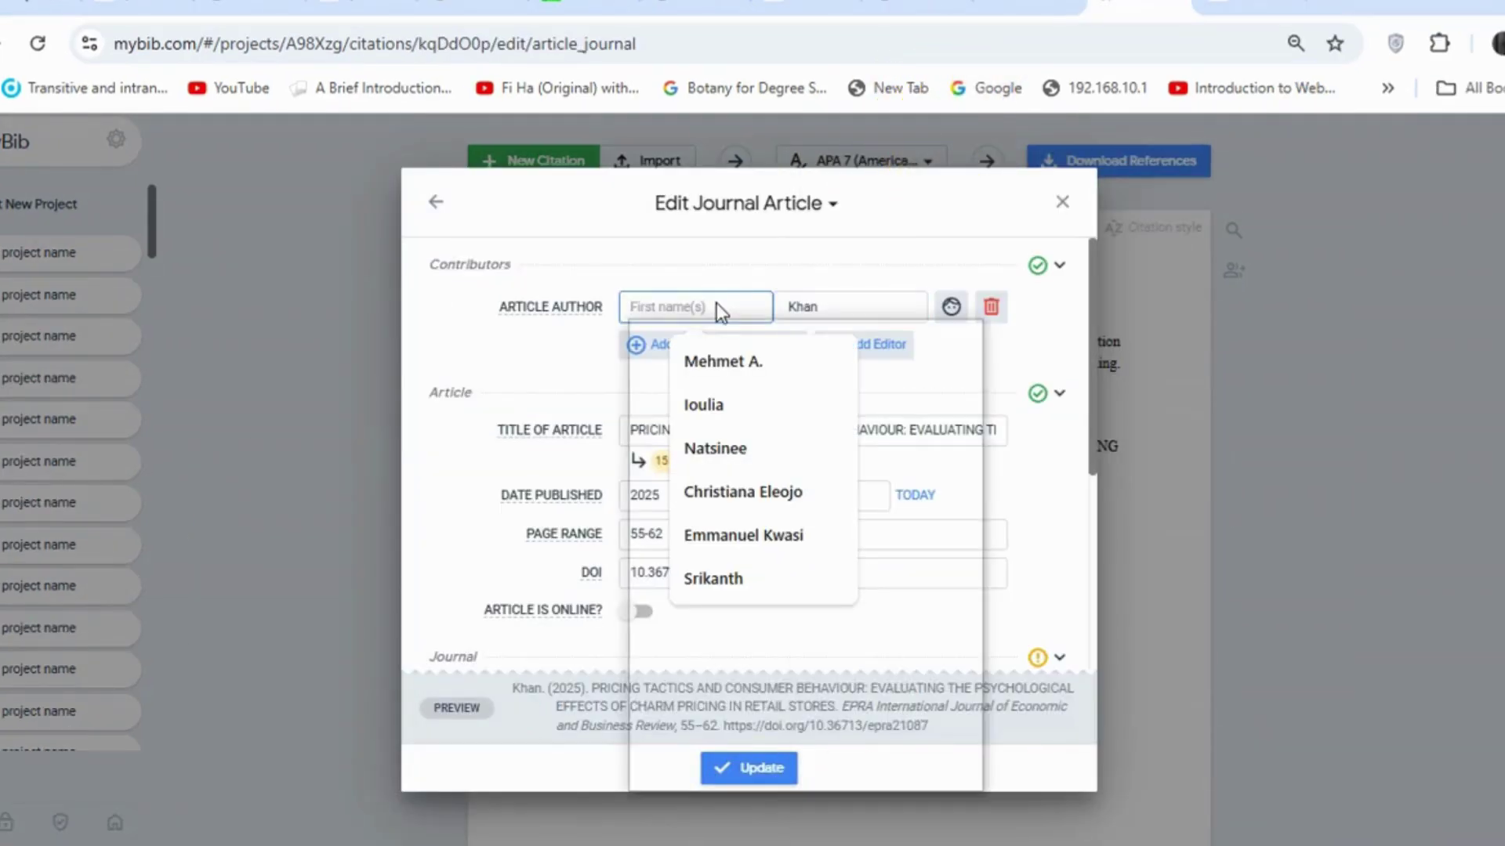
key("super+v")
left_click(779, 430)
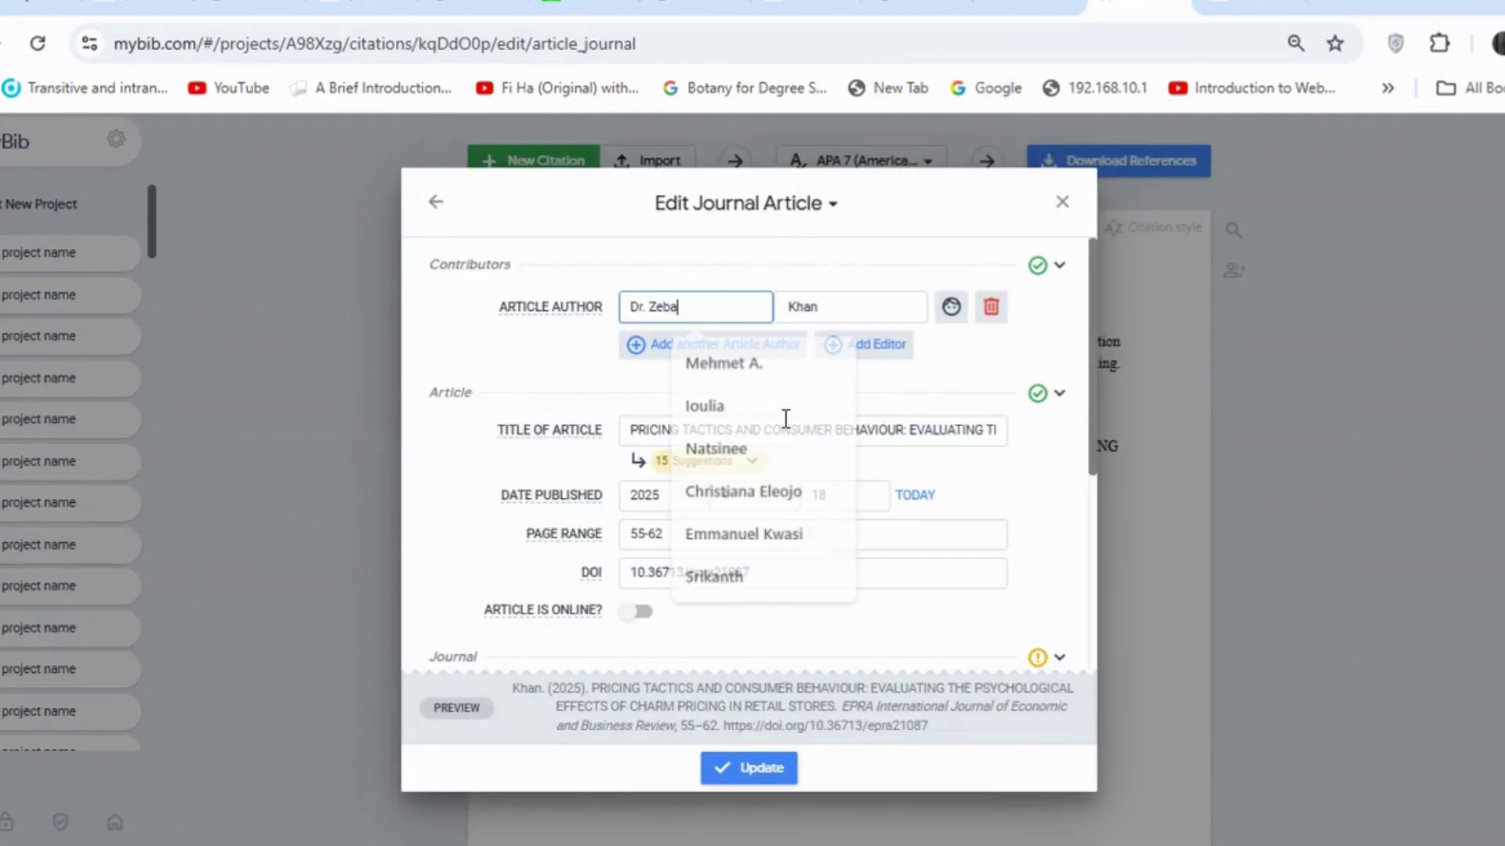
left_click(754, 772)
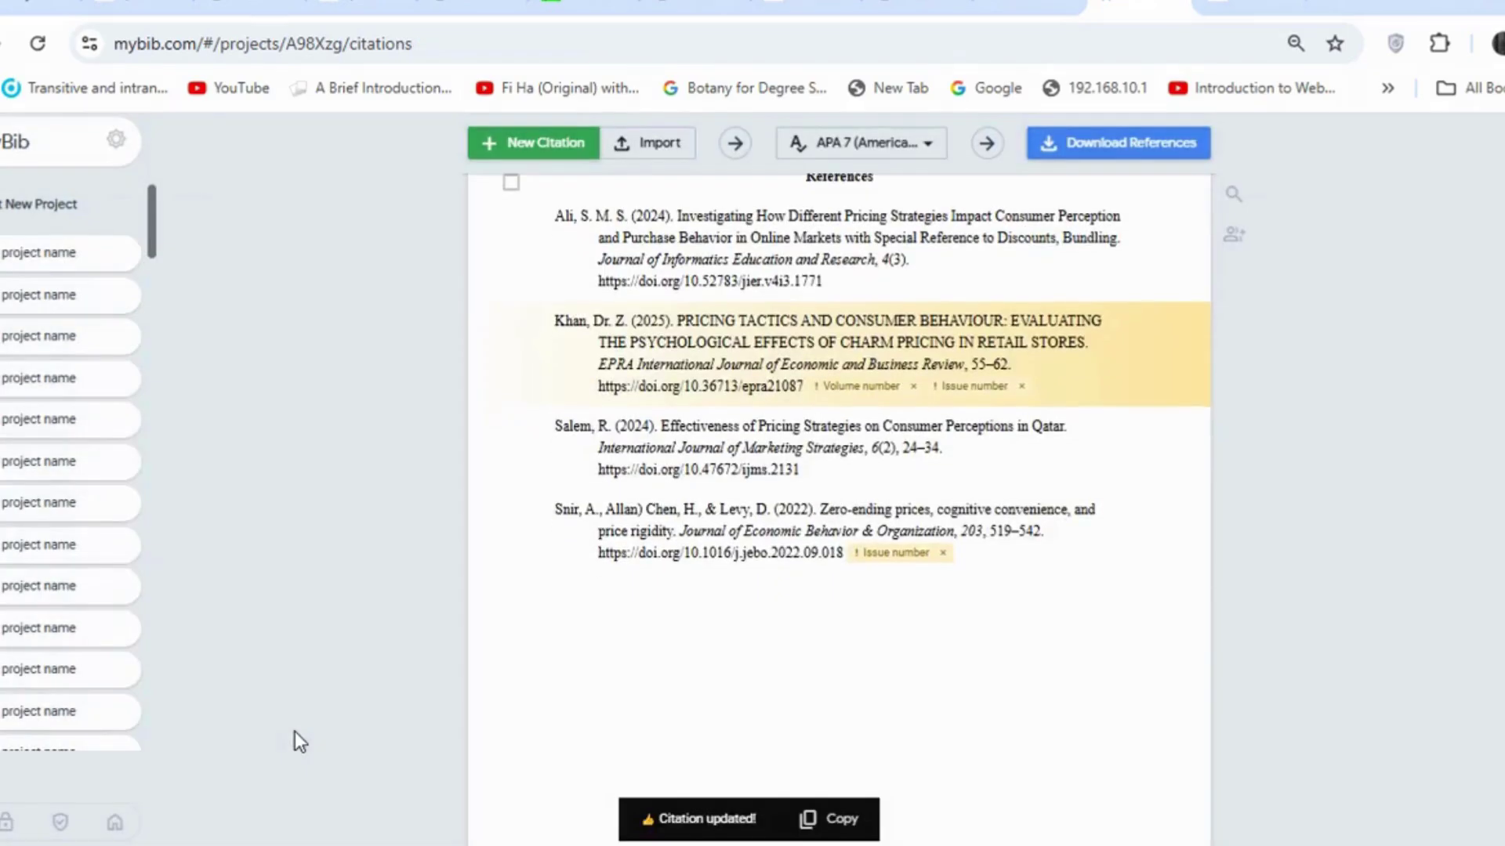
key("alt+Tab")
- Search MyBib using the Hypermart Manado article's DOI link
right_click(428, 801)
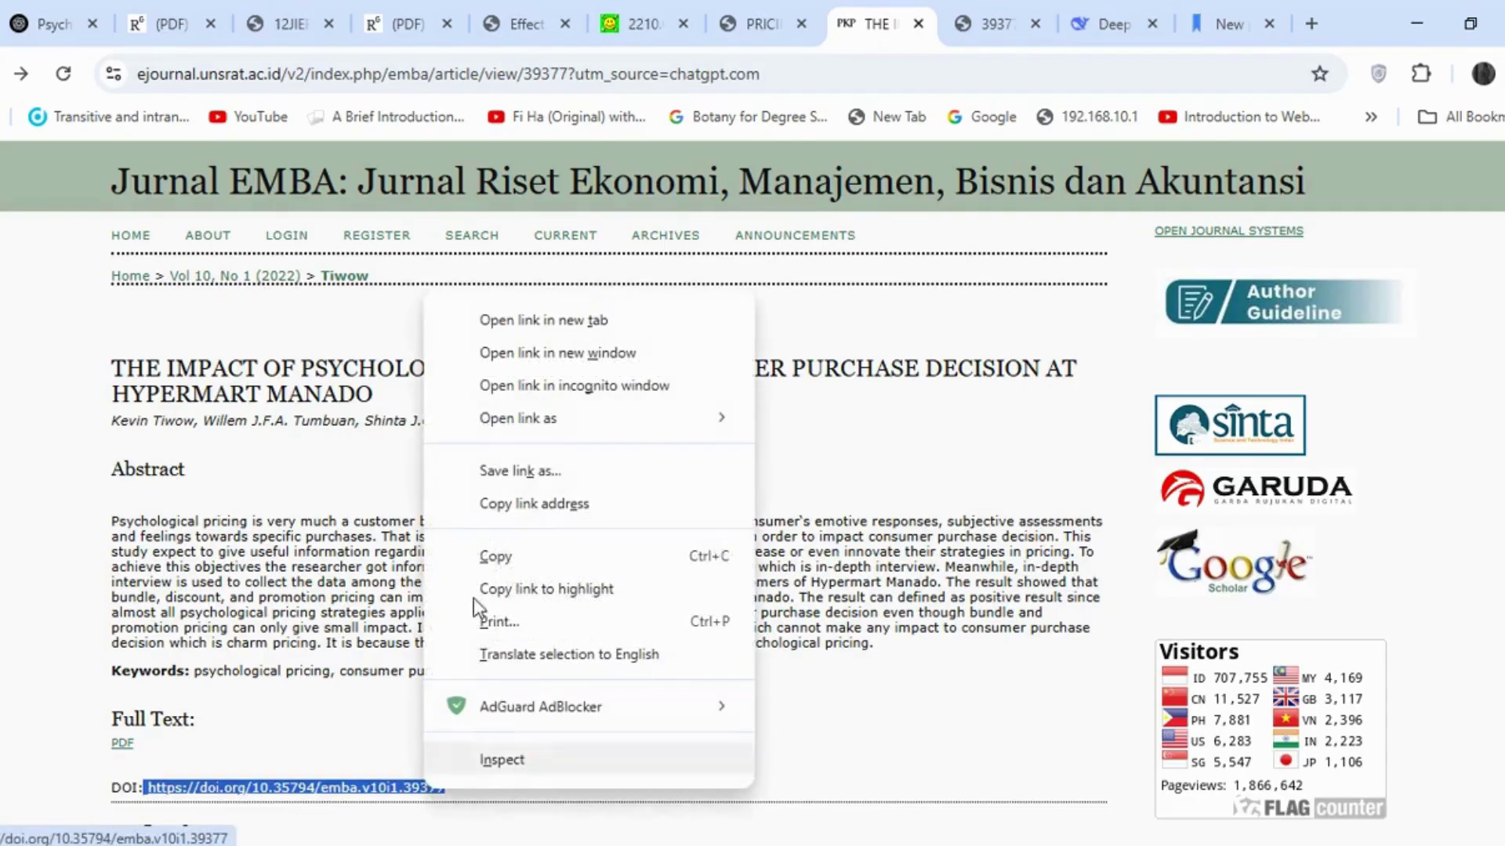
left_click(509, 553)
left_click(1197, 14)
left_click(1036, 455)
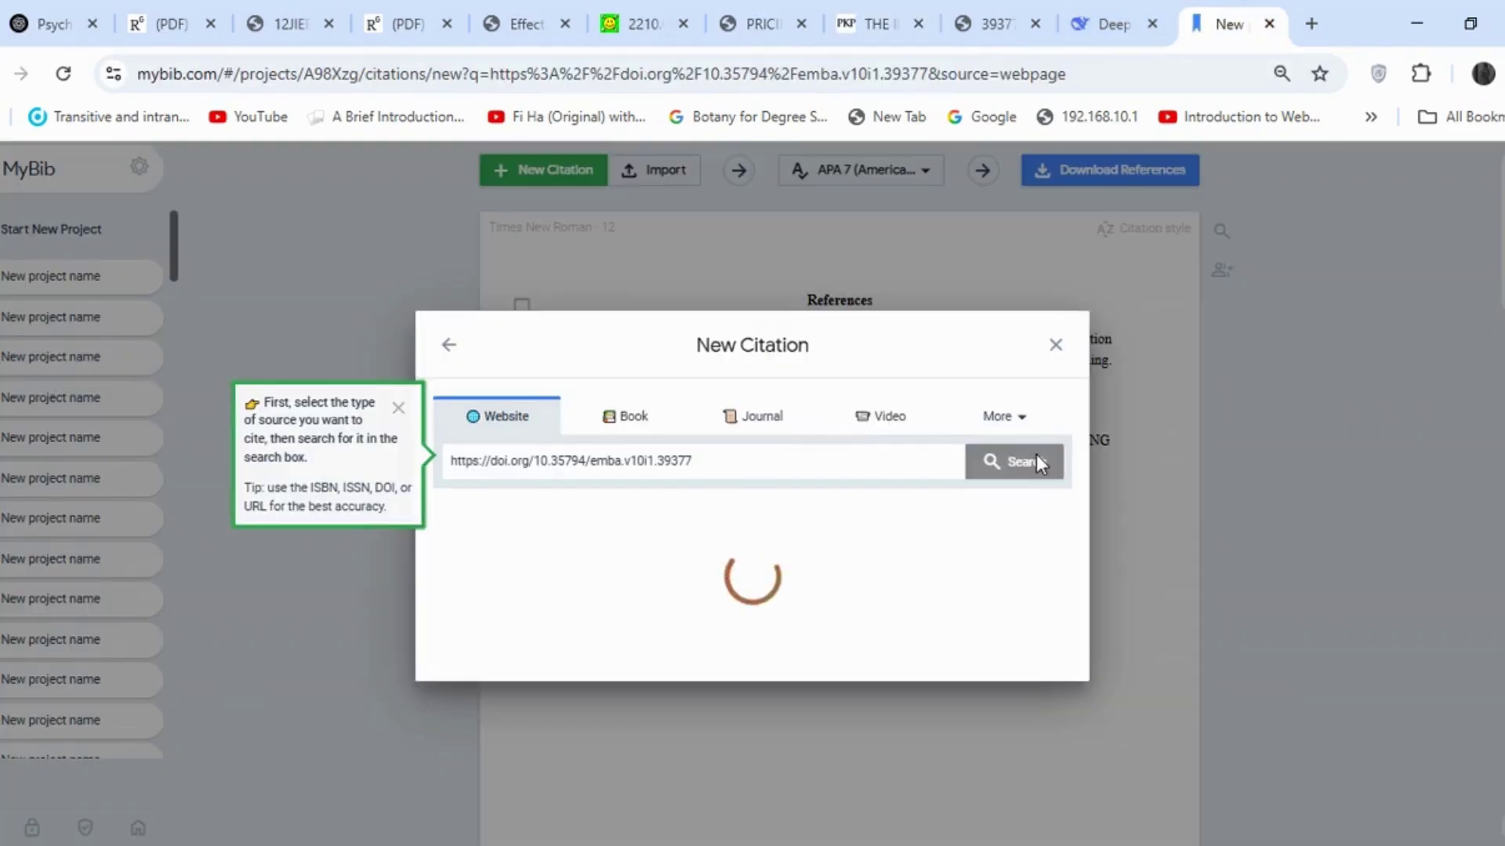
- Find the article's journal page by web-searching its title from the PDF and copy its address
left_click(985, 23)
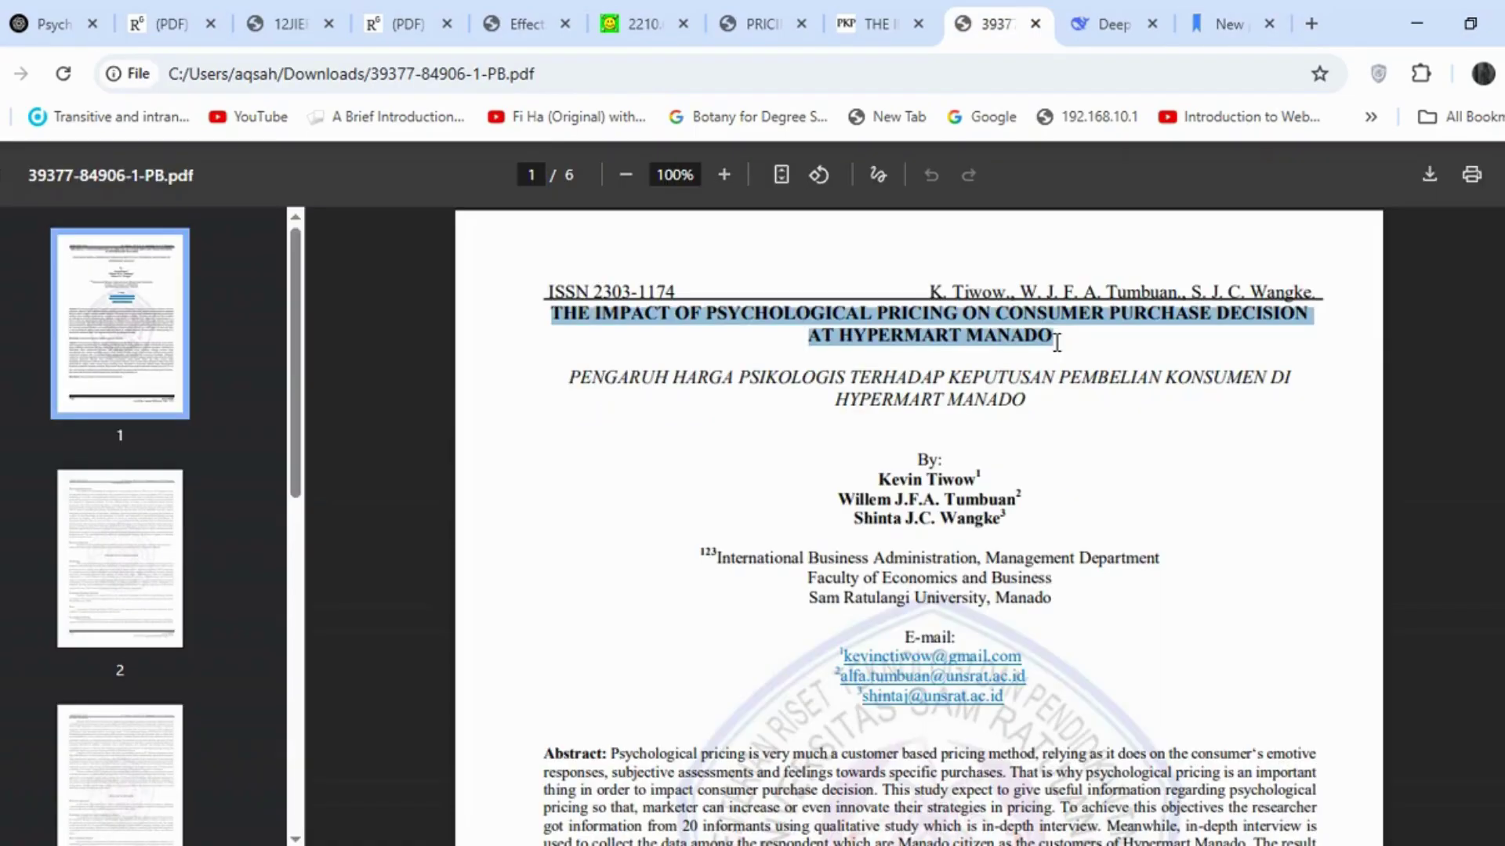
right_click(999, 333)
left_click(929, 367)
left_click(1311, 23)
key("ctrl+v")
key("Return")
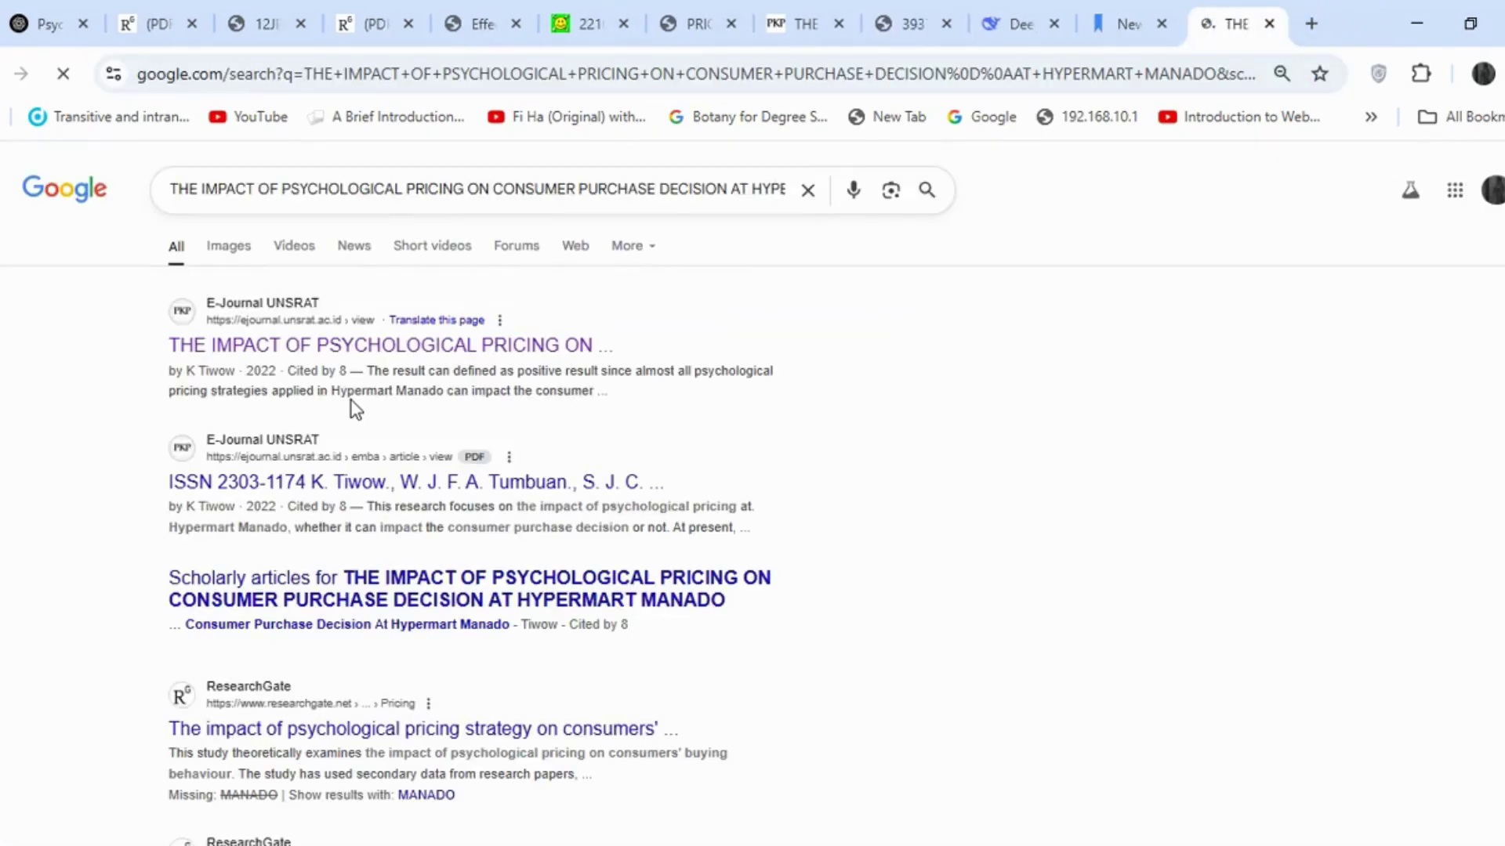
left_click(427, 352)
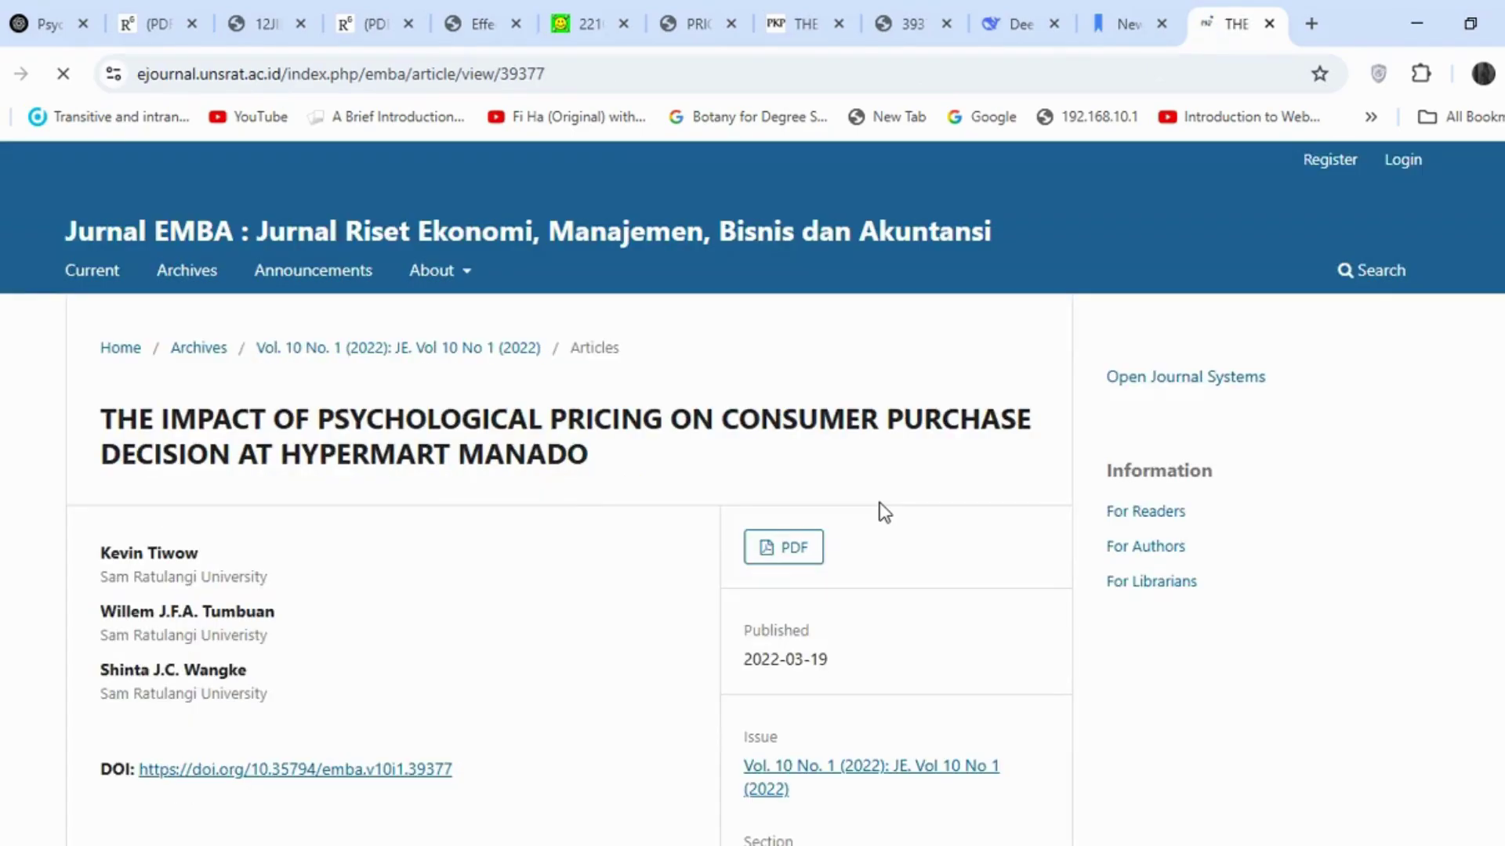
right_click(455, 75)
left_click(561, 291)
- Look up the article in MyBib by its page address and save it to the references
key("ctrl+shift+Tab")
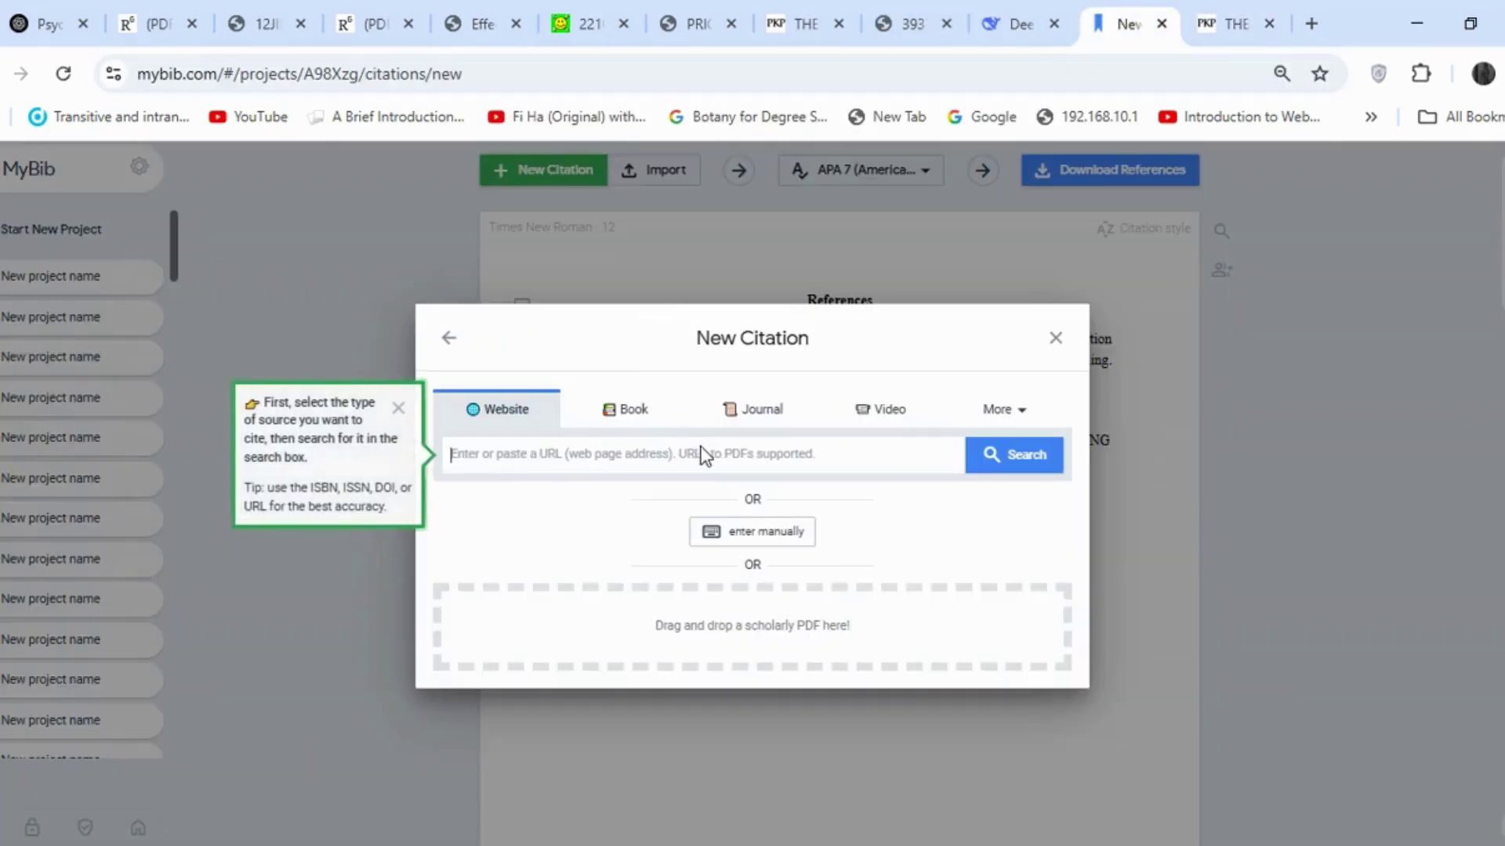
right_click(697, 455)
left_click(770, 585)
left_click(999, 455)
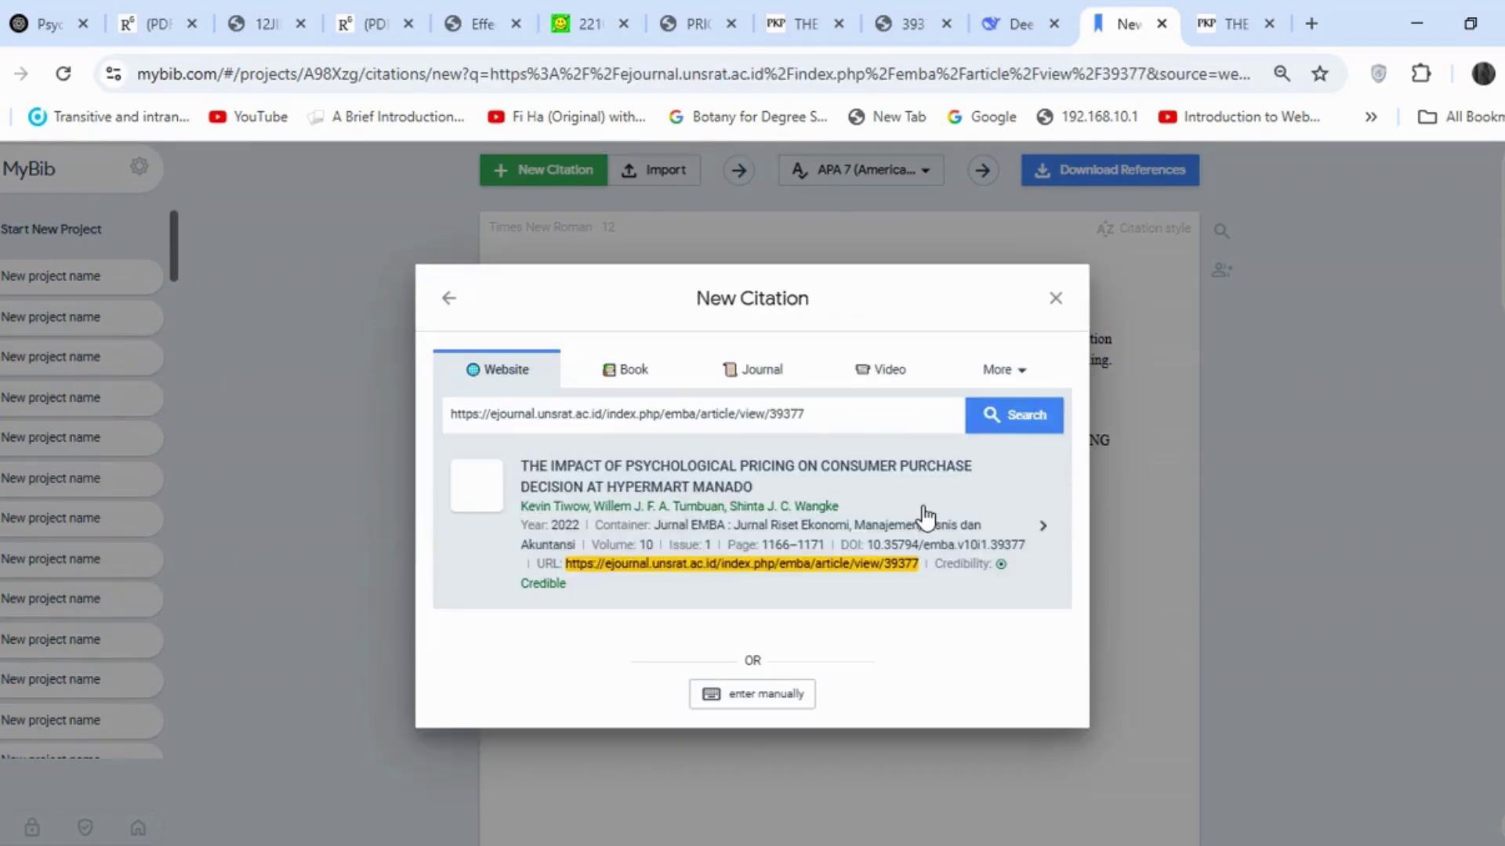
left_click(923, 511)
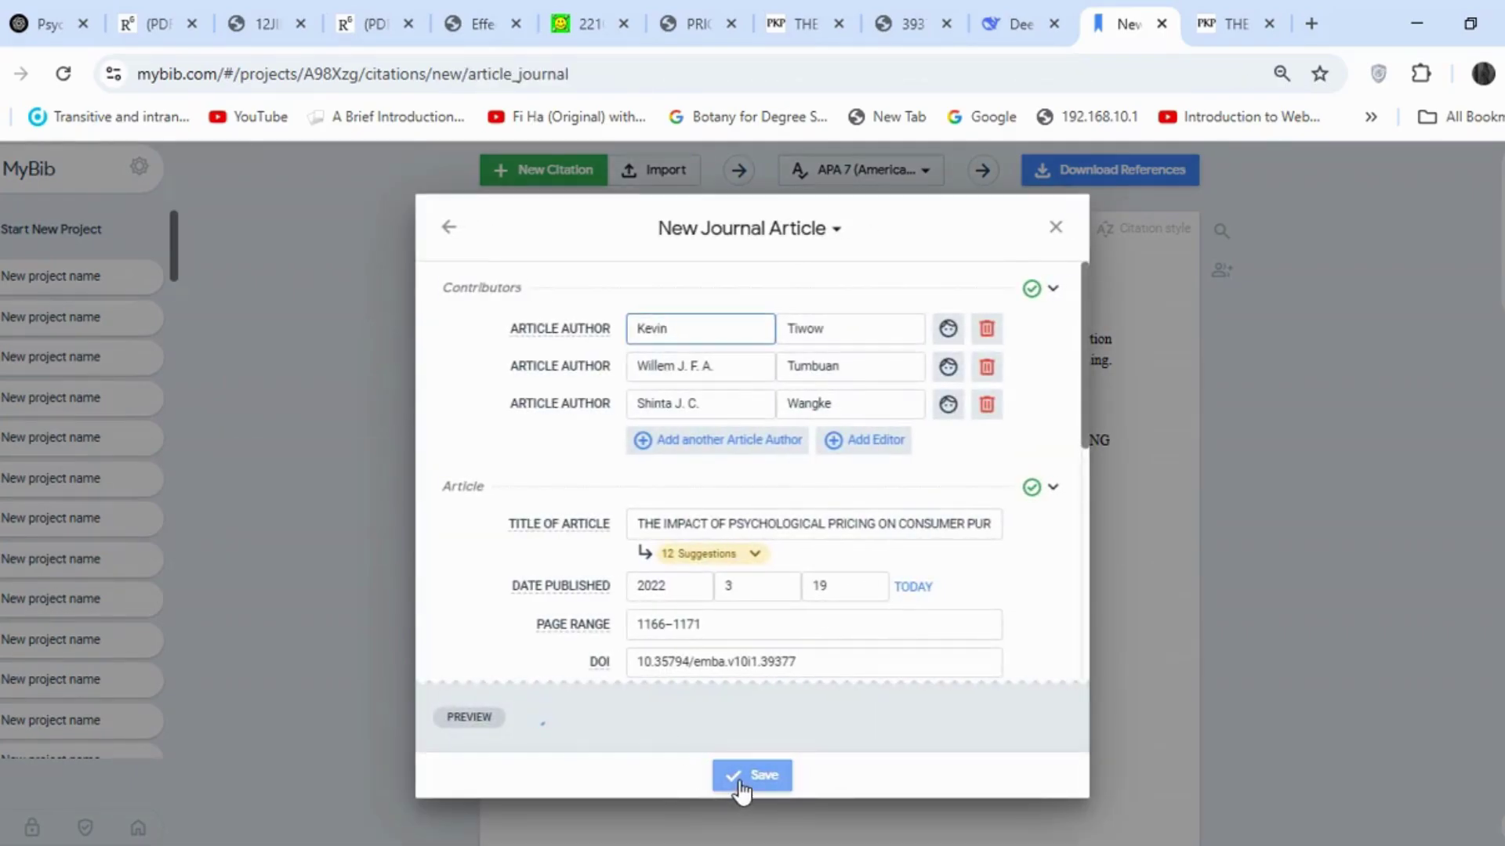
left_click(739, 781)
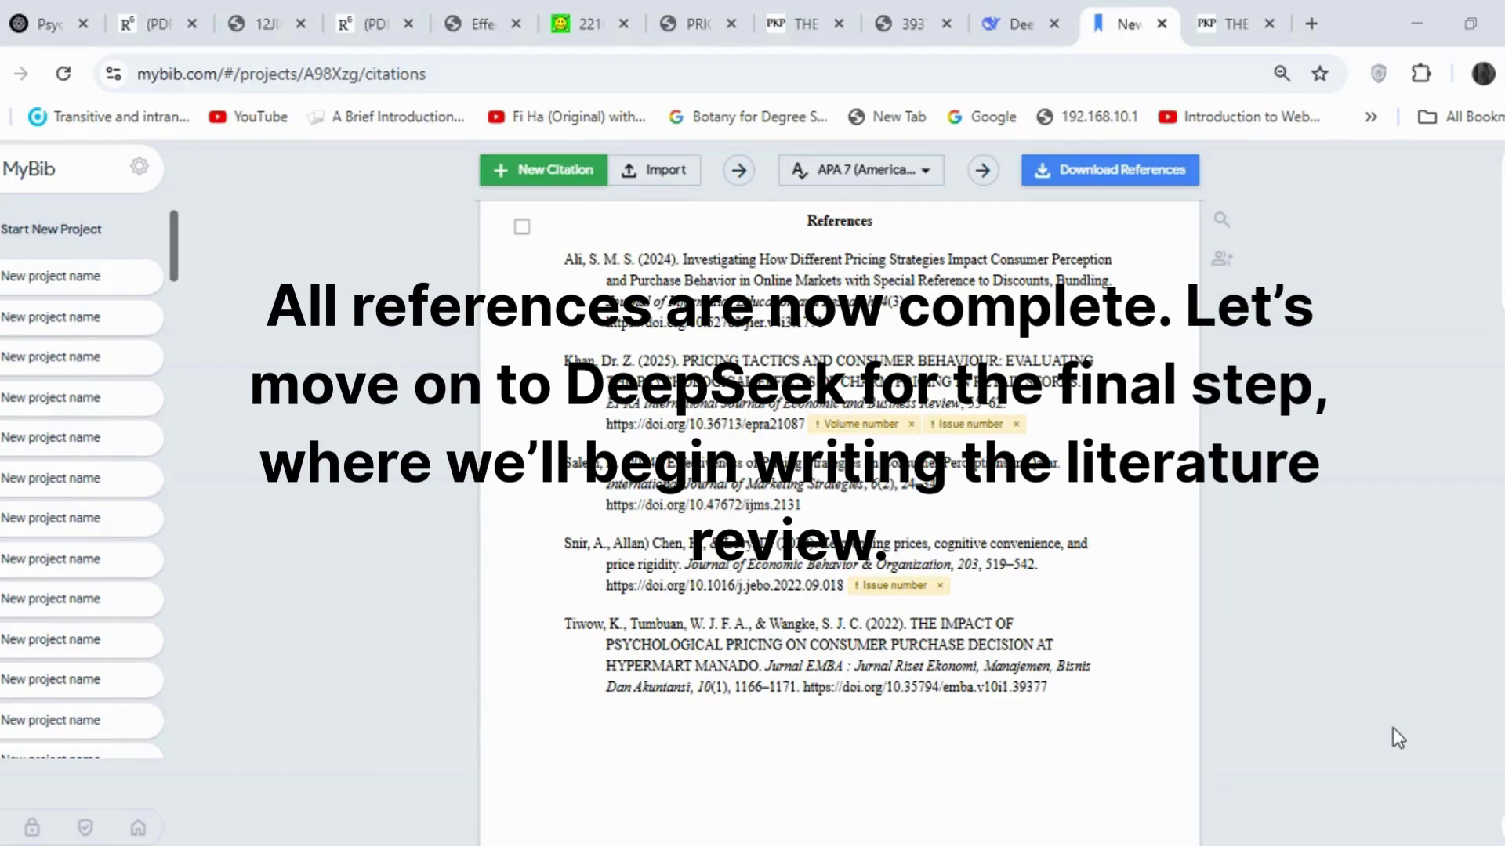
- Write the literature-review prompt demanding author citations, adding saved lines on findings, methodologies and gaps
type("olny")
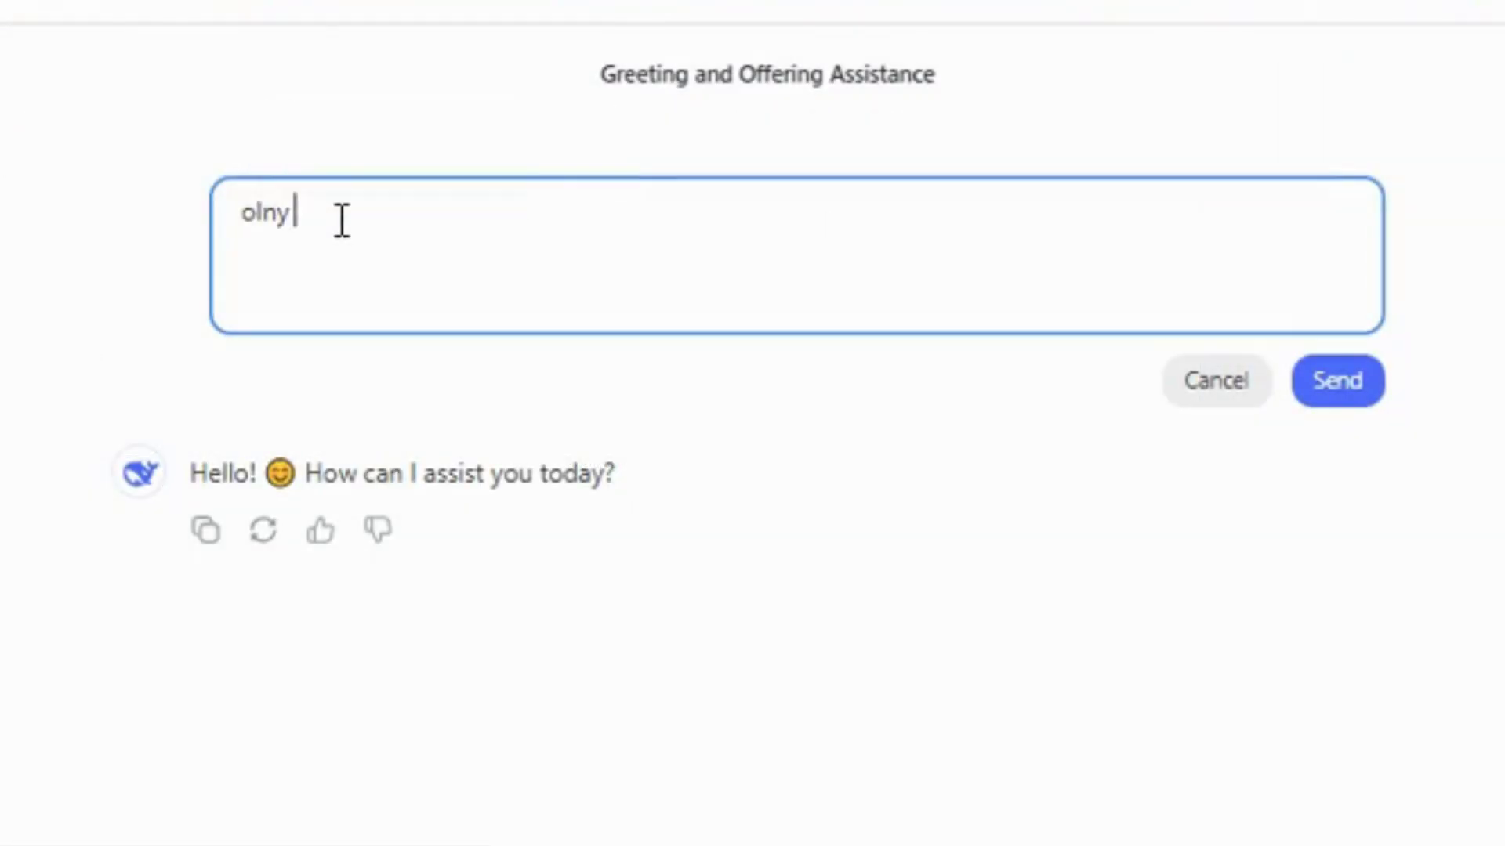
type(" write in sever")
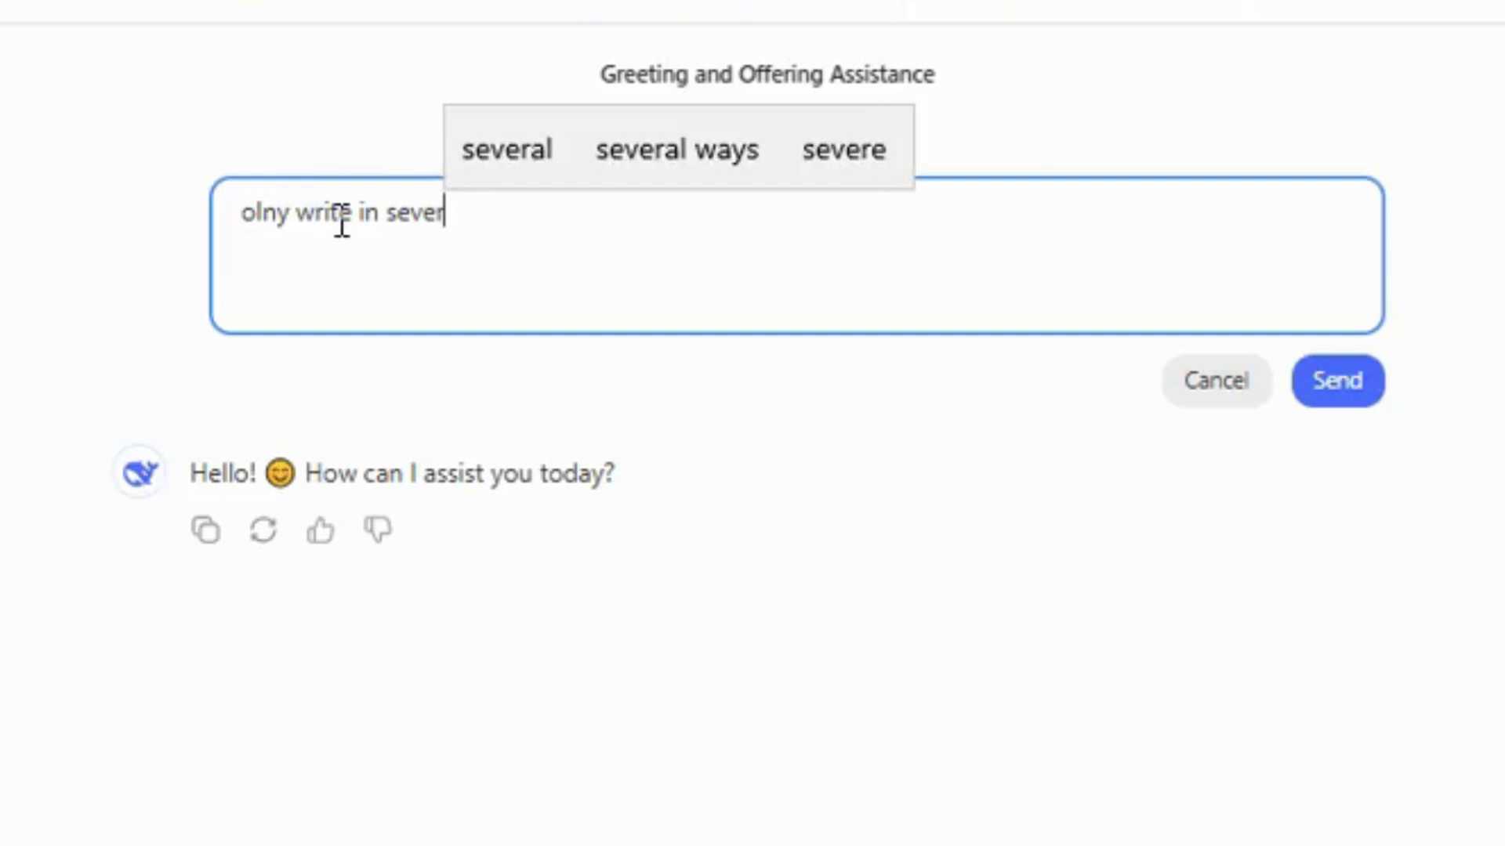
type("al lenghty paragraphs with detailed explnantions. write a literatur")
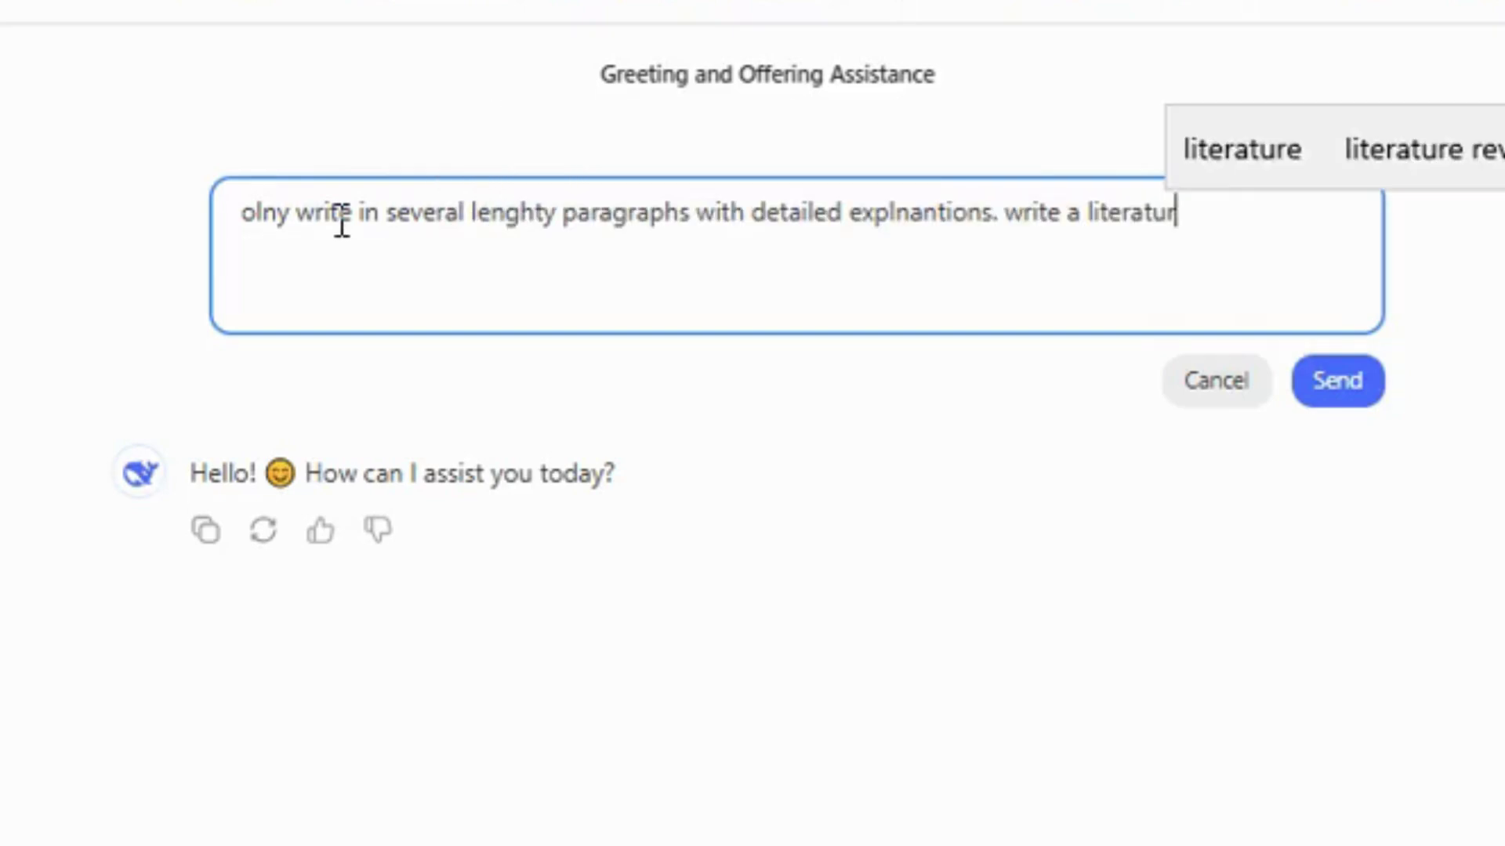
type("e review")
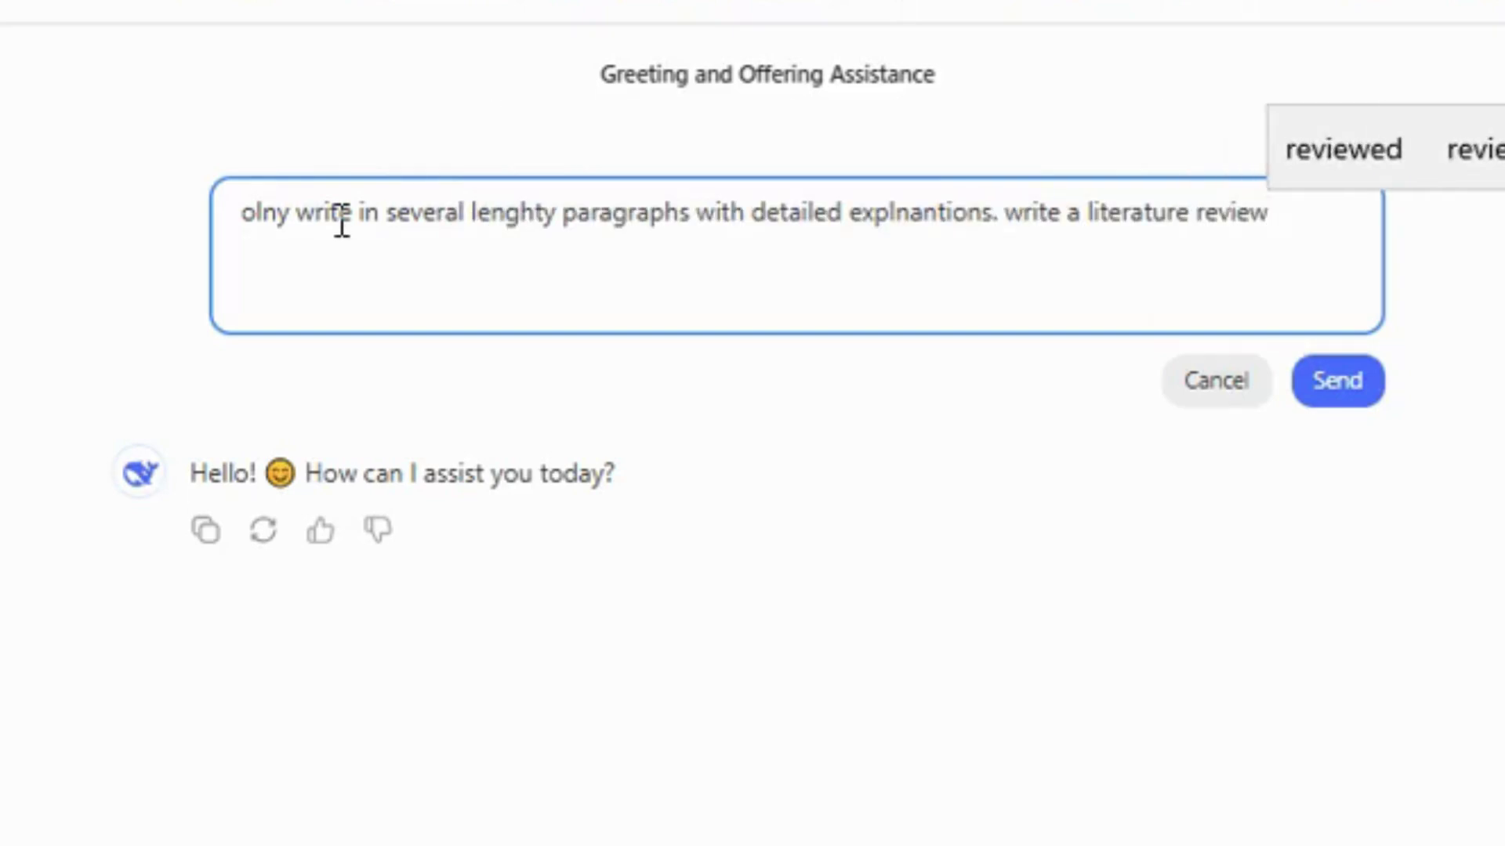
type(". please mu")
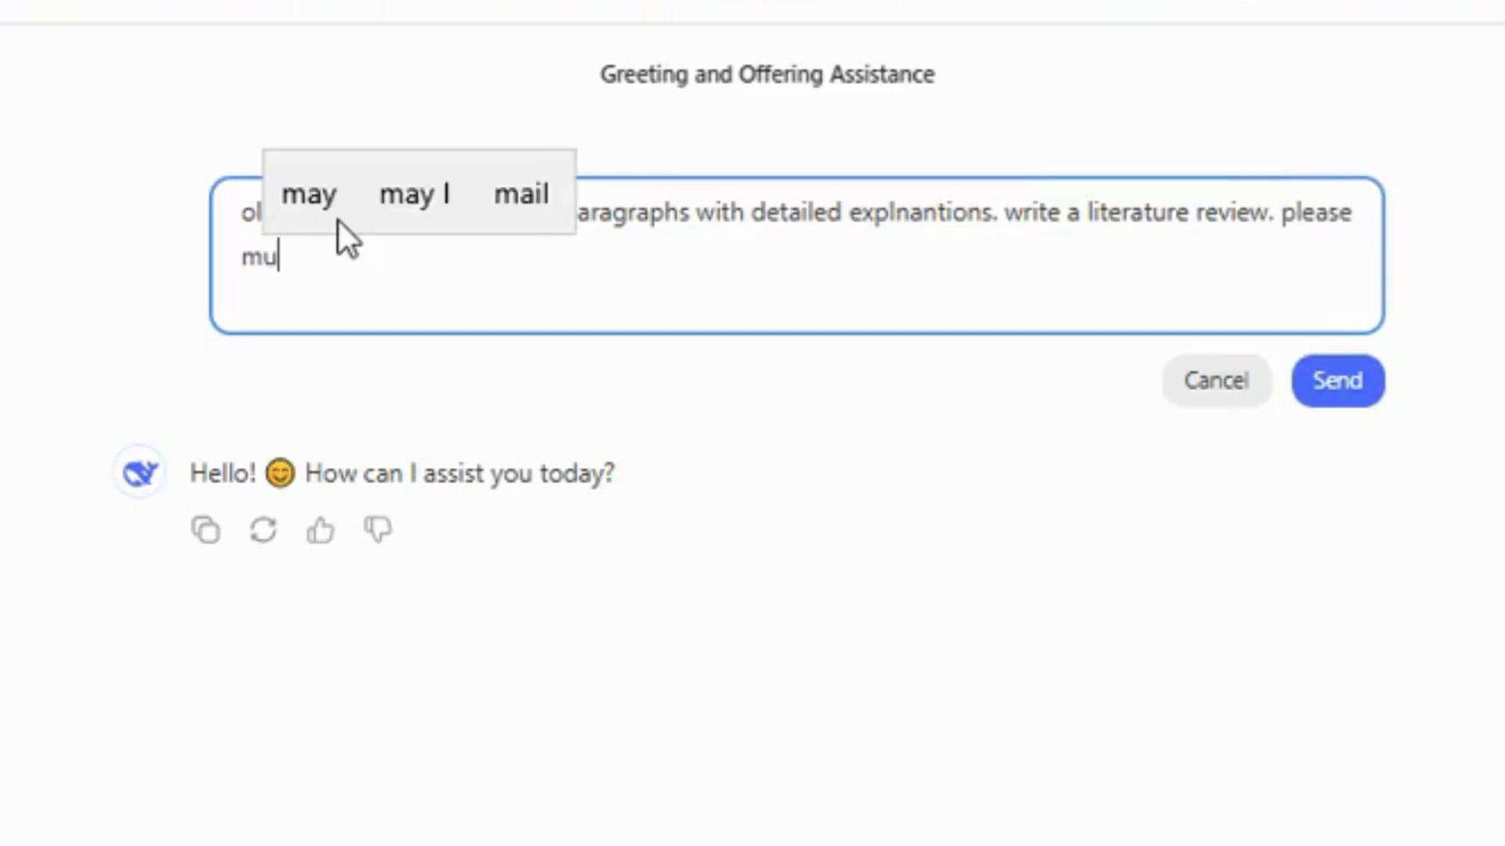
type("st use auth")
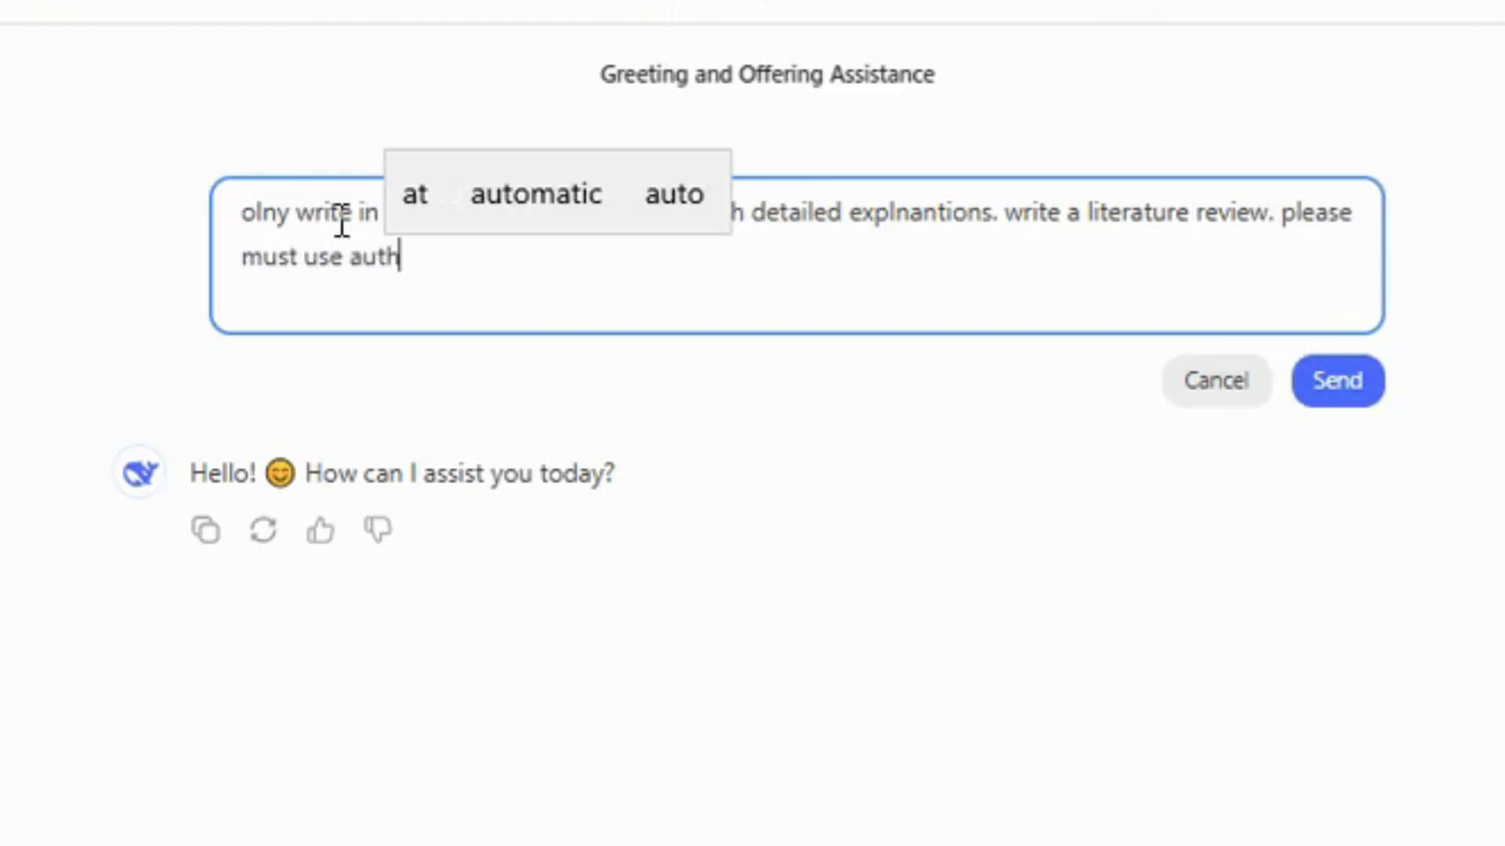
type("ors")
key("BackSpace")
key("BackSpace")
key("BackSpace")
key("BackSpace")
key("BackSpace")
key("BackSpace")
key("BackSpace")
key("BackSpace")
key("BackSpace")
key("BackSpace")
key("BackSpace")
key("BackSpace")
key("BackSpace")
key("BackSpace")
key("BackSpace")
key("BackSpace")
key("BackSpace")
key("BackSpace")
key("BackSpace")
key("BackSpace")
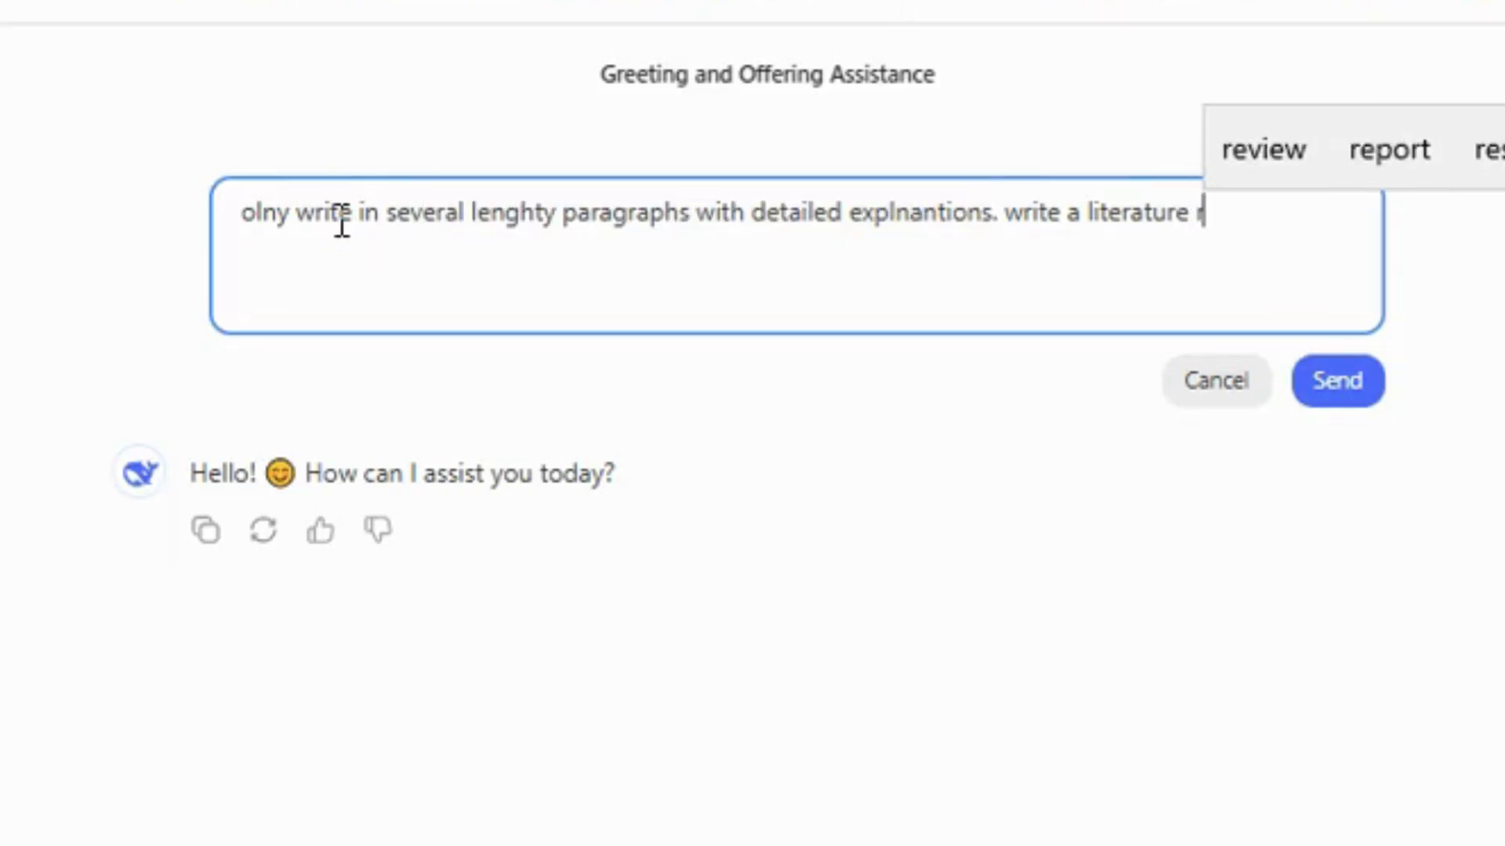
type("eview. please must use authors citations.")
key("super+v")
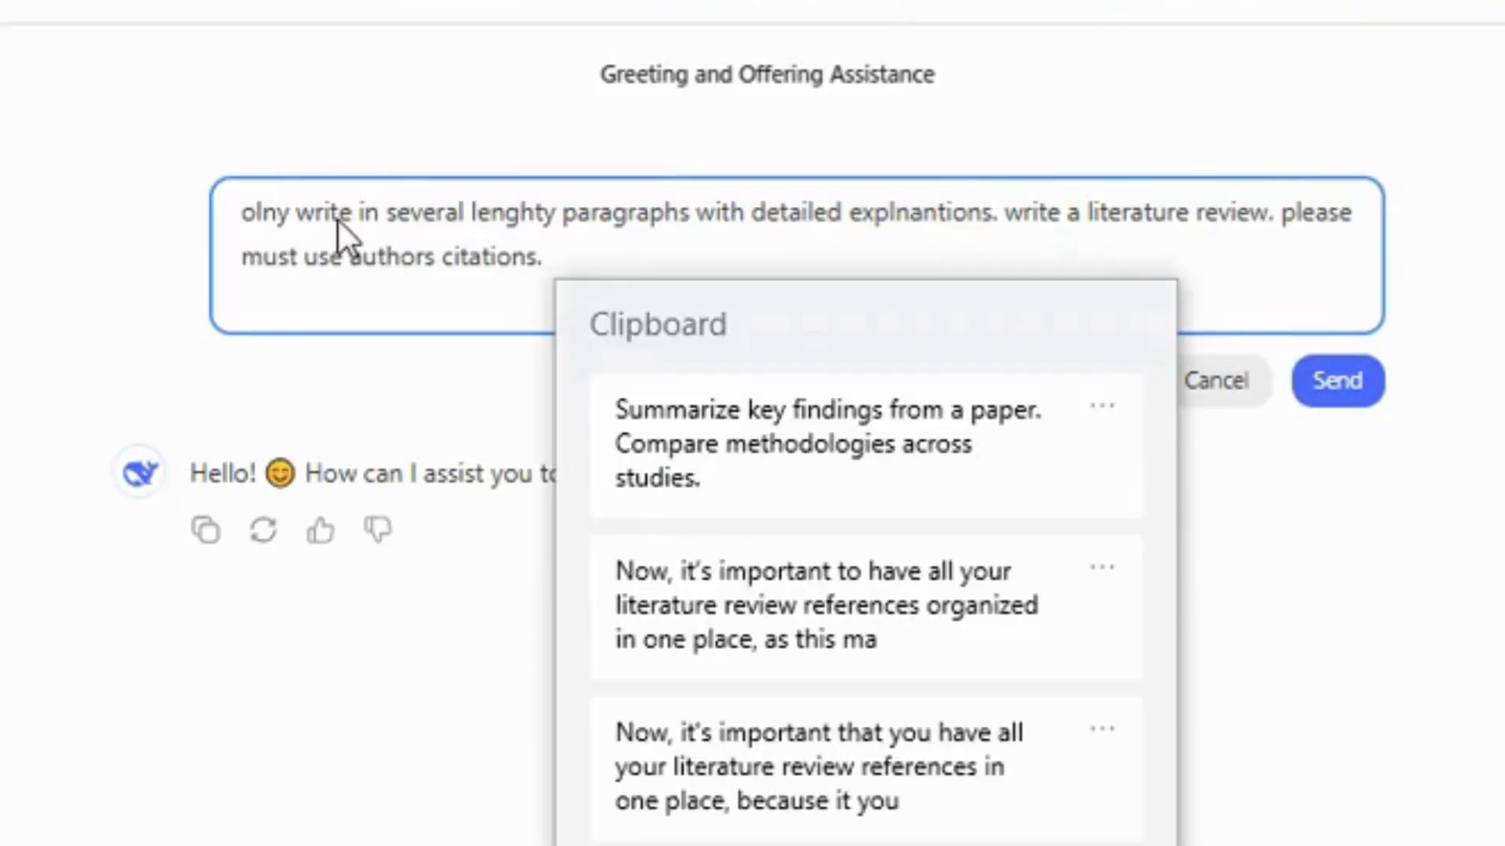
left_click(741, 420)
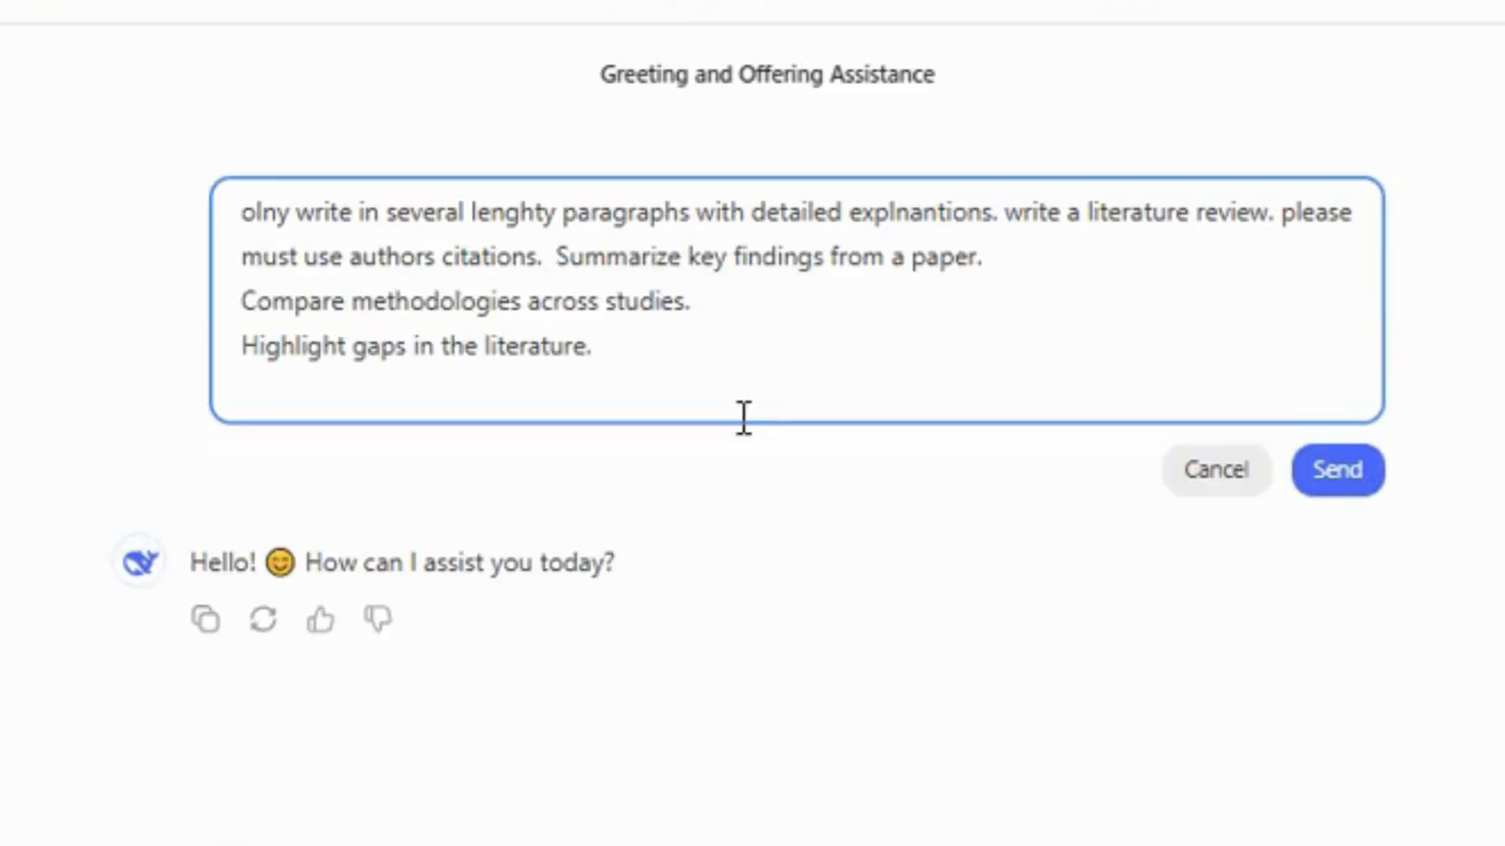
left_click(1188, 6)
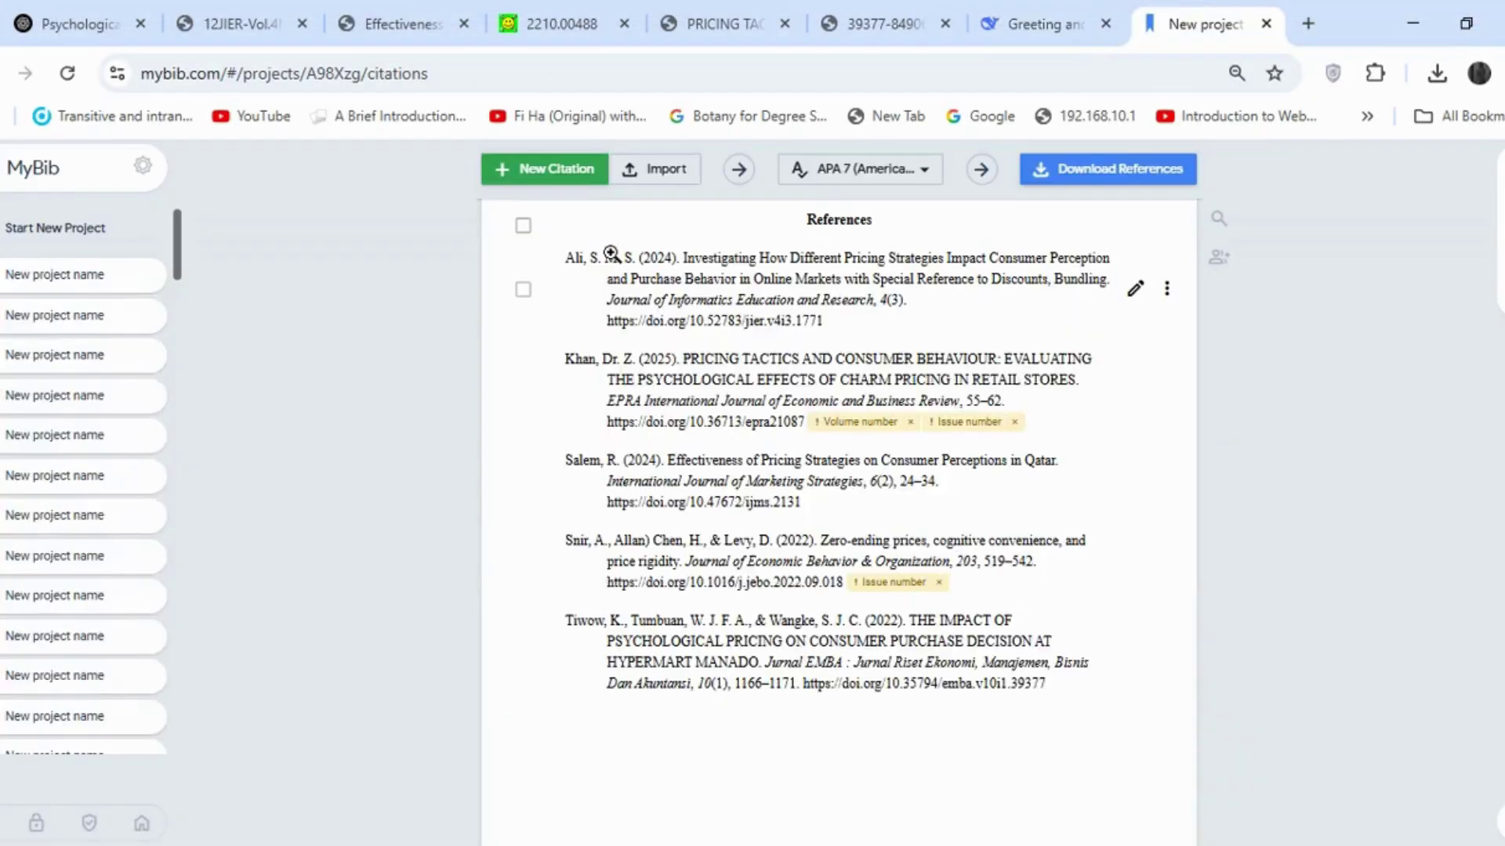
- Paste the first reference's MyBib bibliography entry and in-text citation into the edited message
right_click(674, 270)
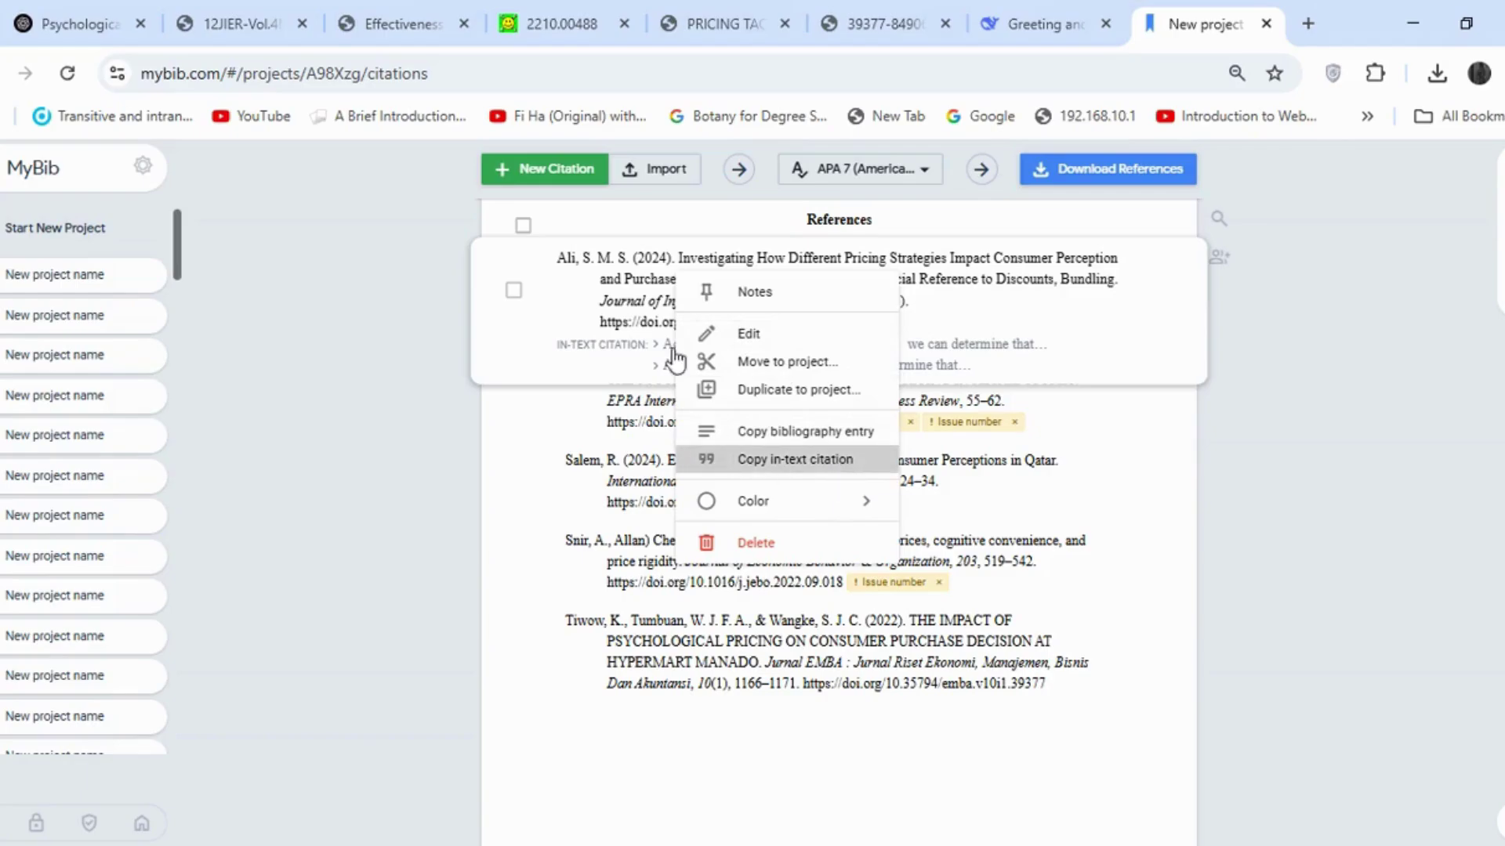
left_click(929, 466)
right_click(797, 284)
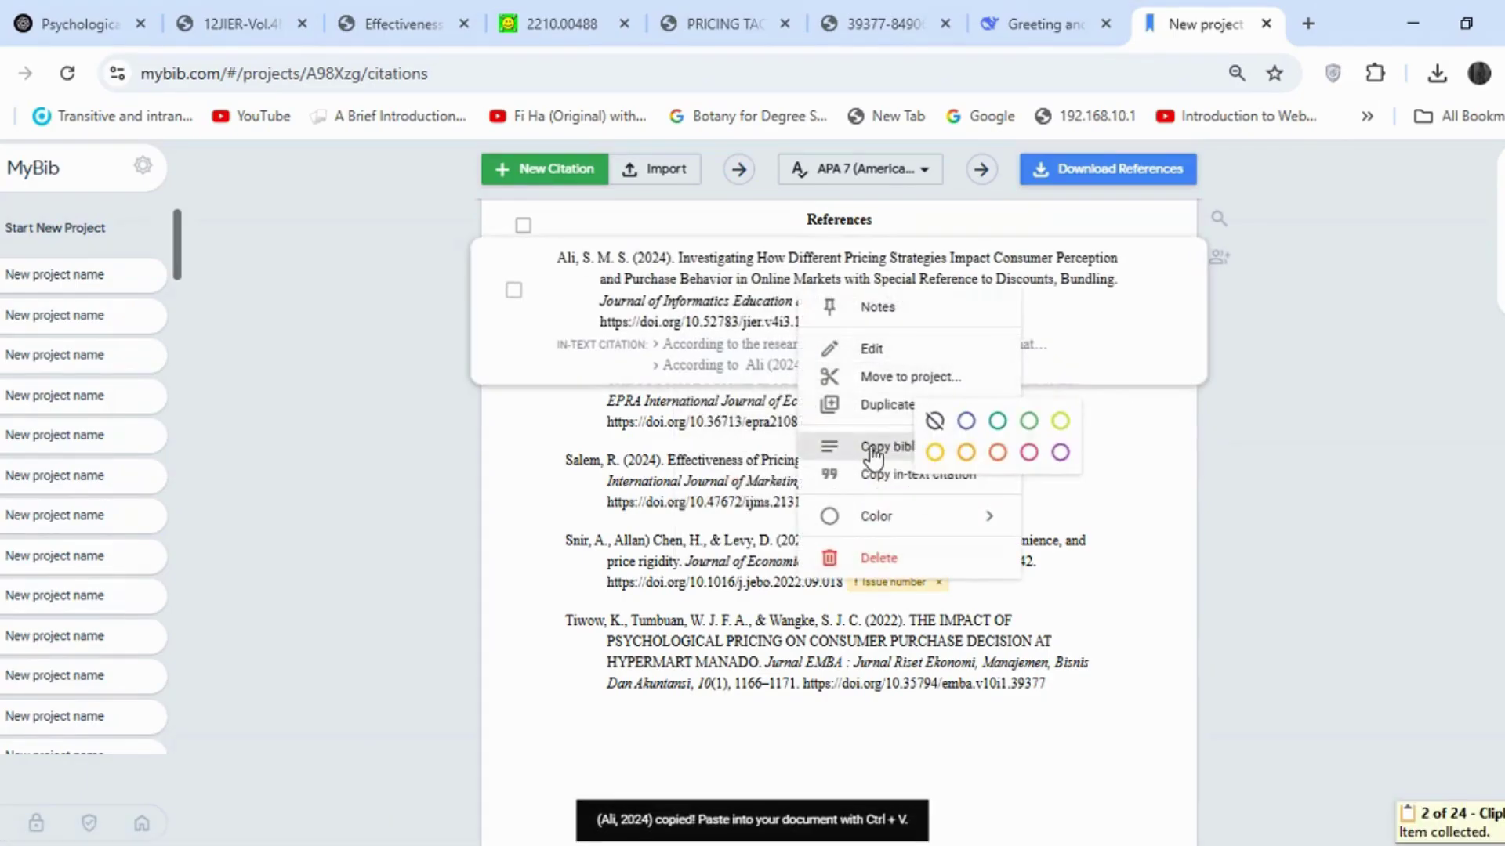
left_click(916, 441)
left_click(972, 36)
key("super+v")
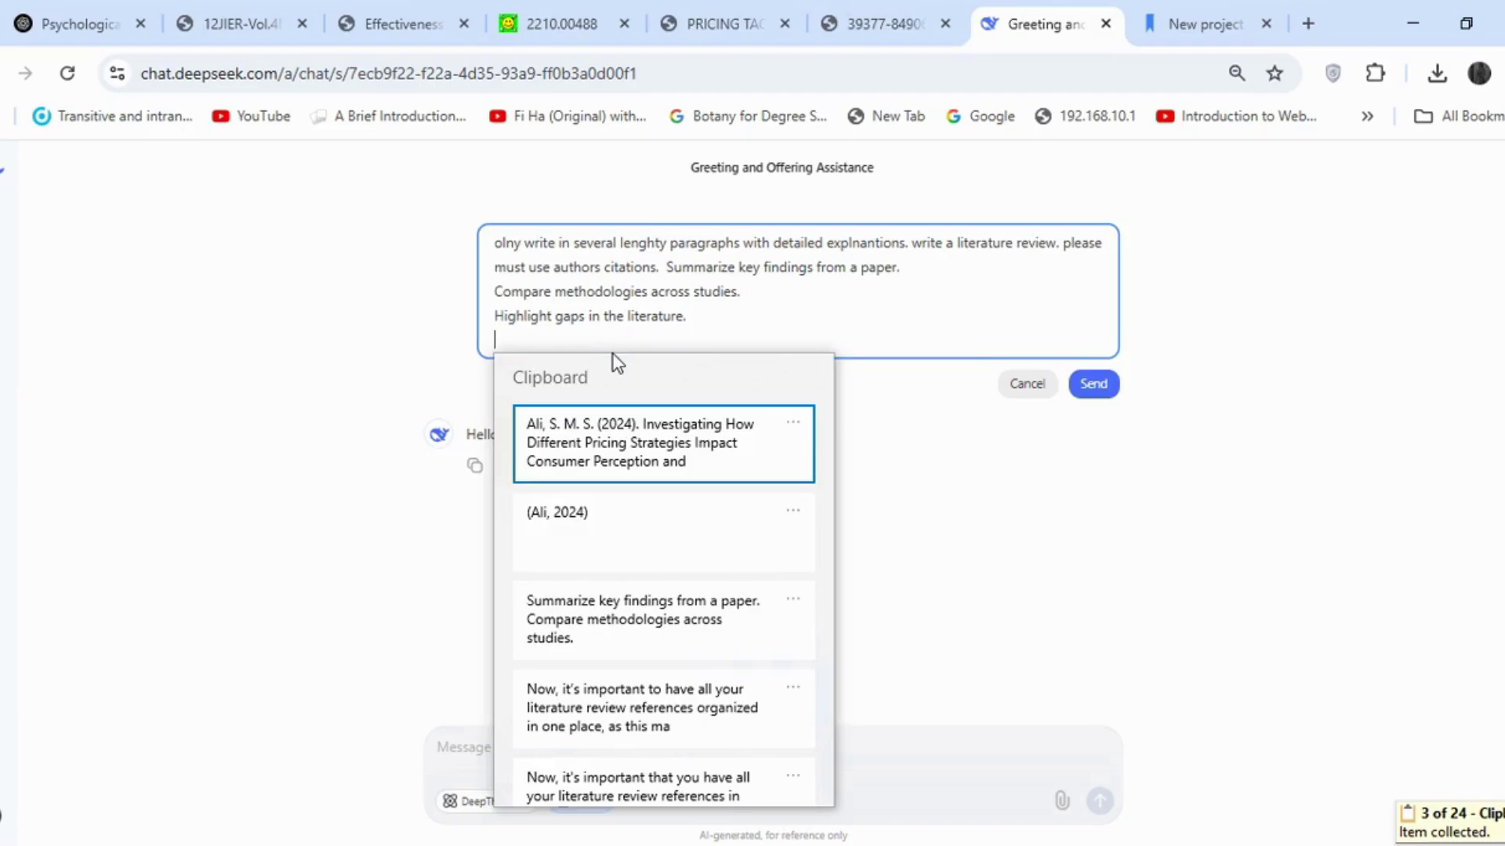
left_click(655, 451)
key("super+v")
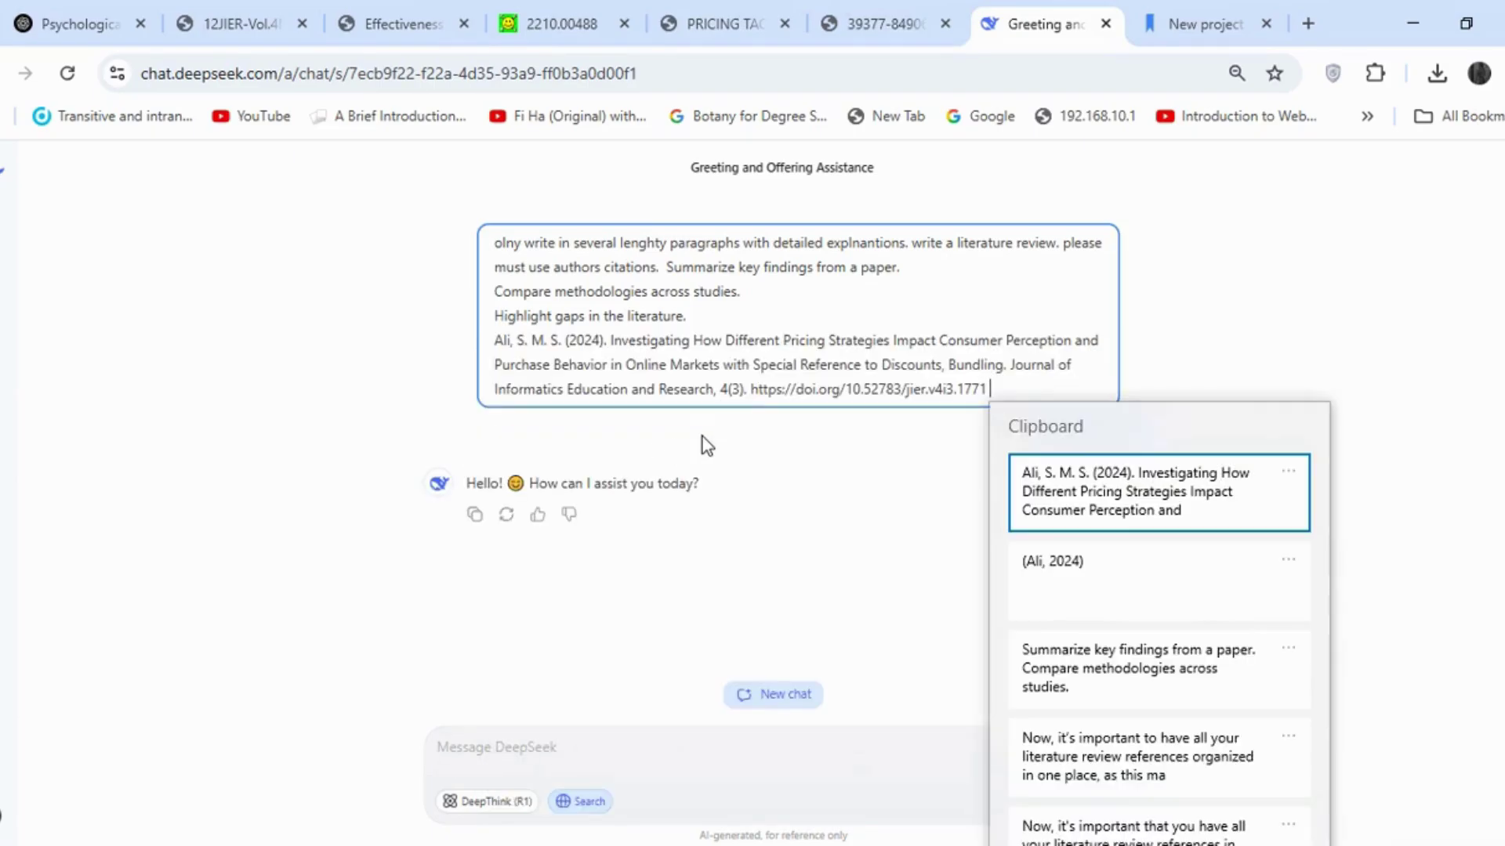
left_click(1033, 556)
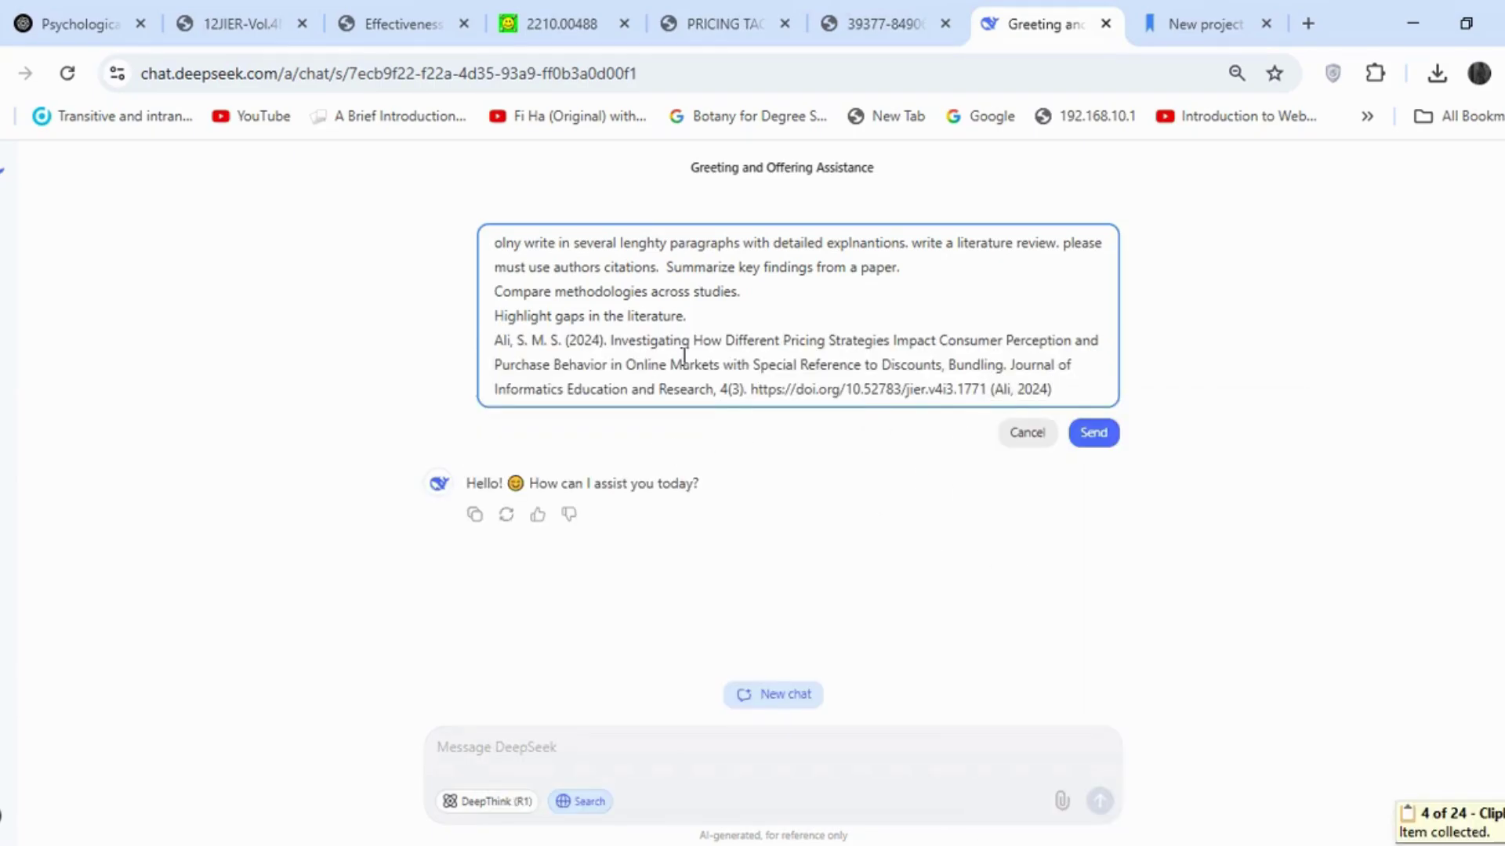
- Add the first paper's Research Methodology passage to the message
left_click(239, 24)
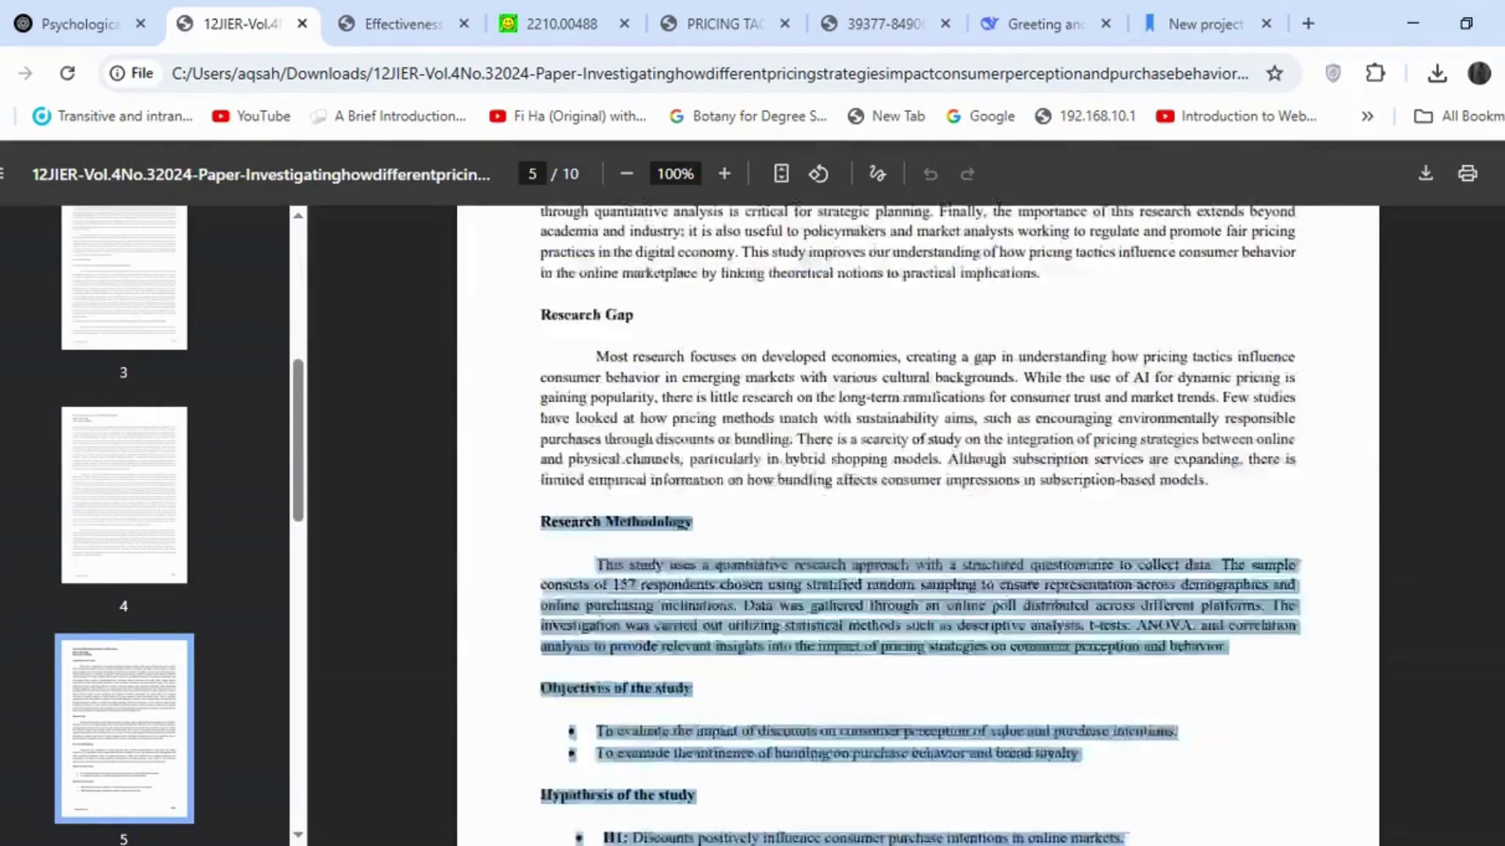
scroll(917, 470, "down", 5)
right_click(503, 317)
left_click(950, 336)
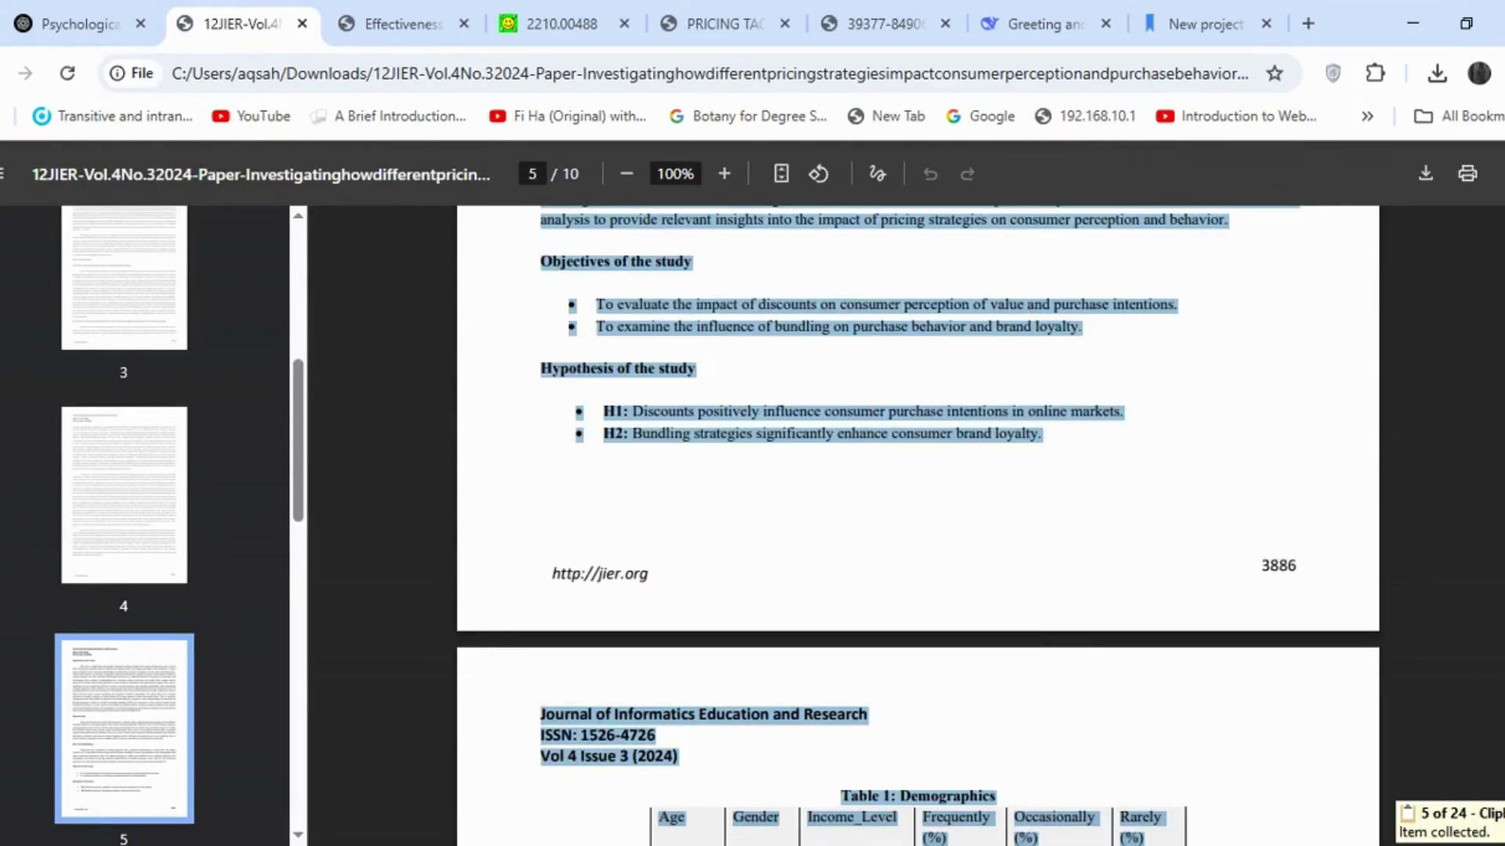
scroll(917, 470, "up", 5)
scroll(917, 470, "down", 8)
left_click(1026, 24)
key("super+v")
left_click(1121, 486)
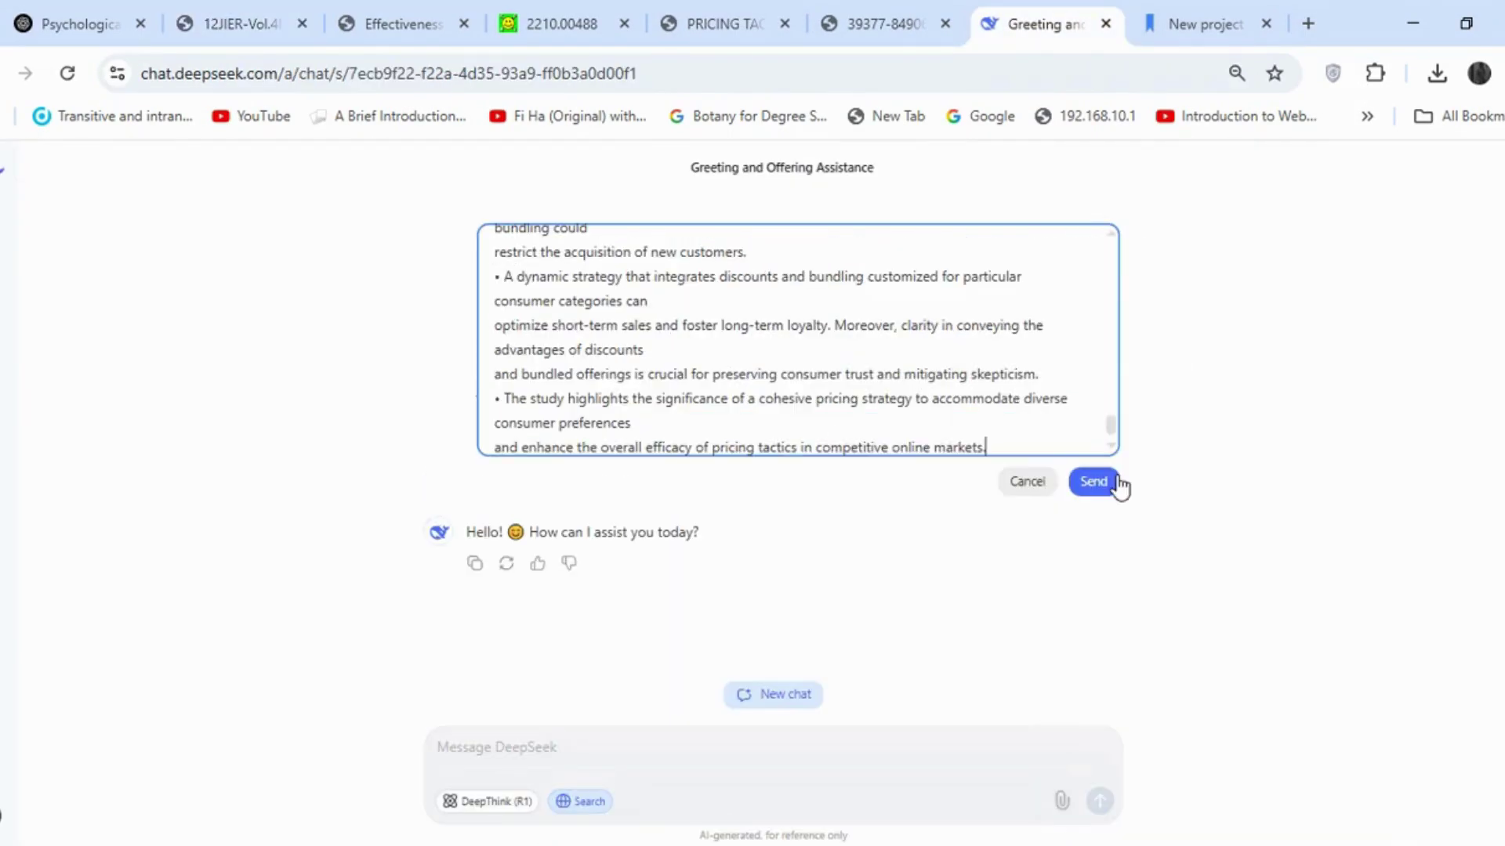
- Paste the charm pricing reference's bibliography entry and in-text citation into the message
left_click(1200, 19)
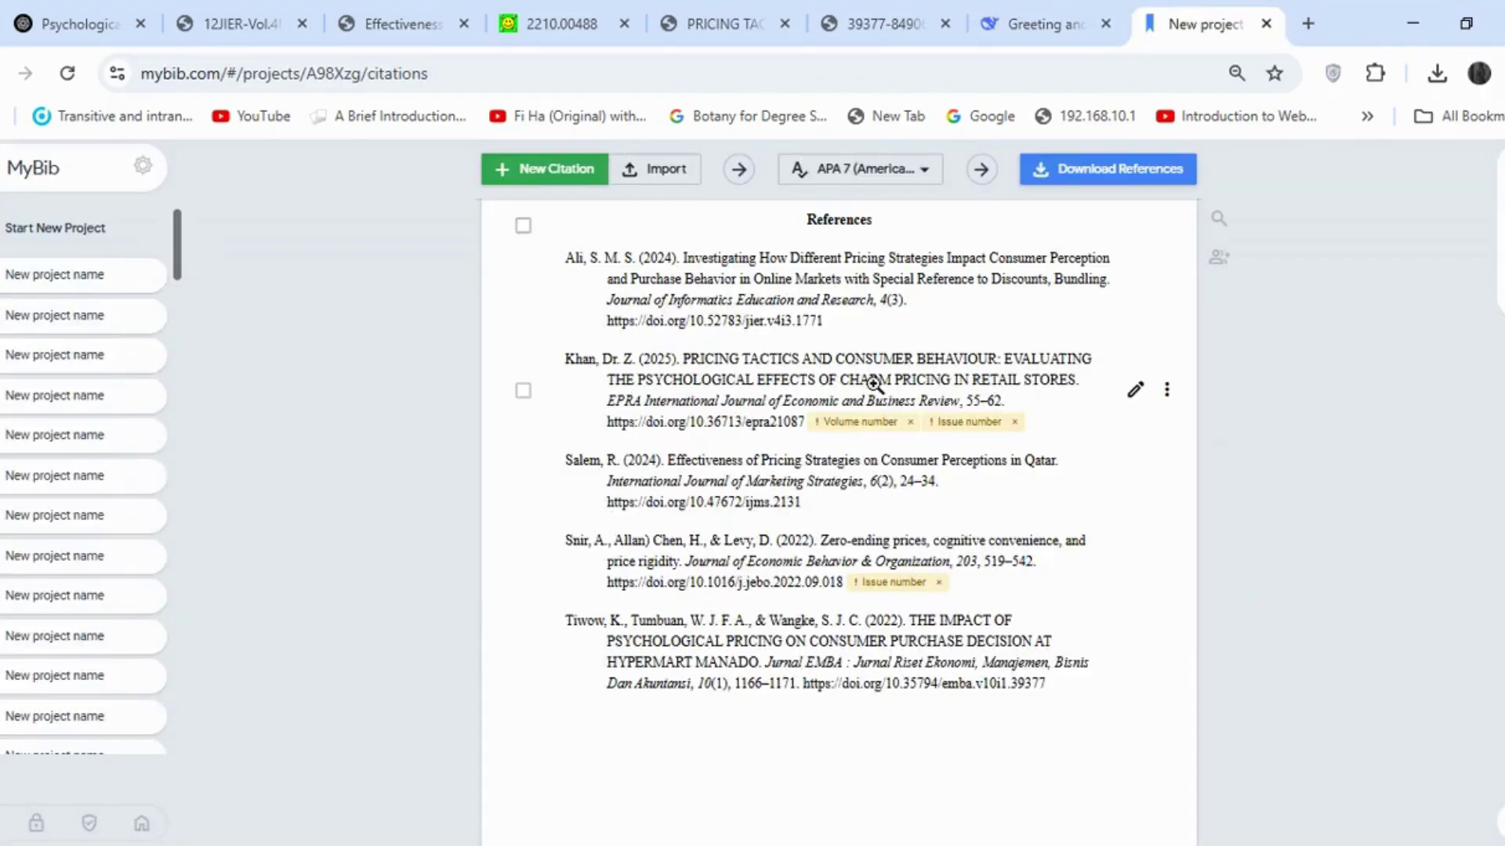
right_click(689, 370)
left_click(862, 521)
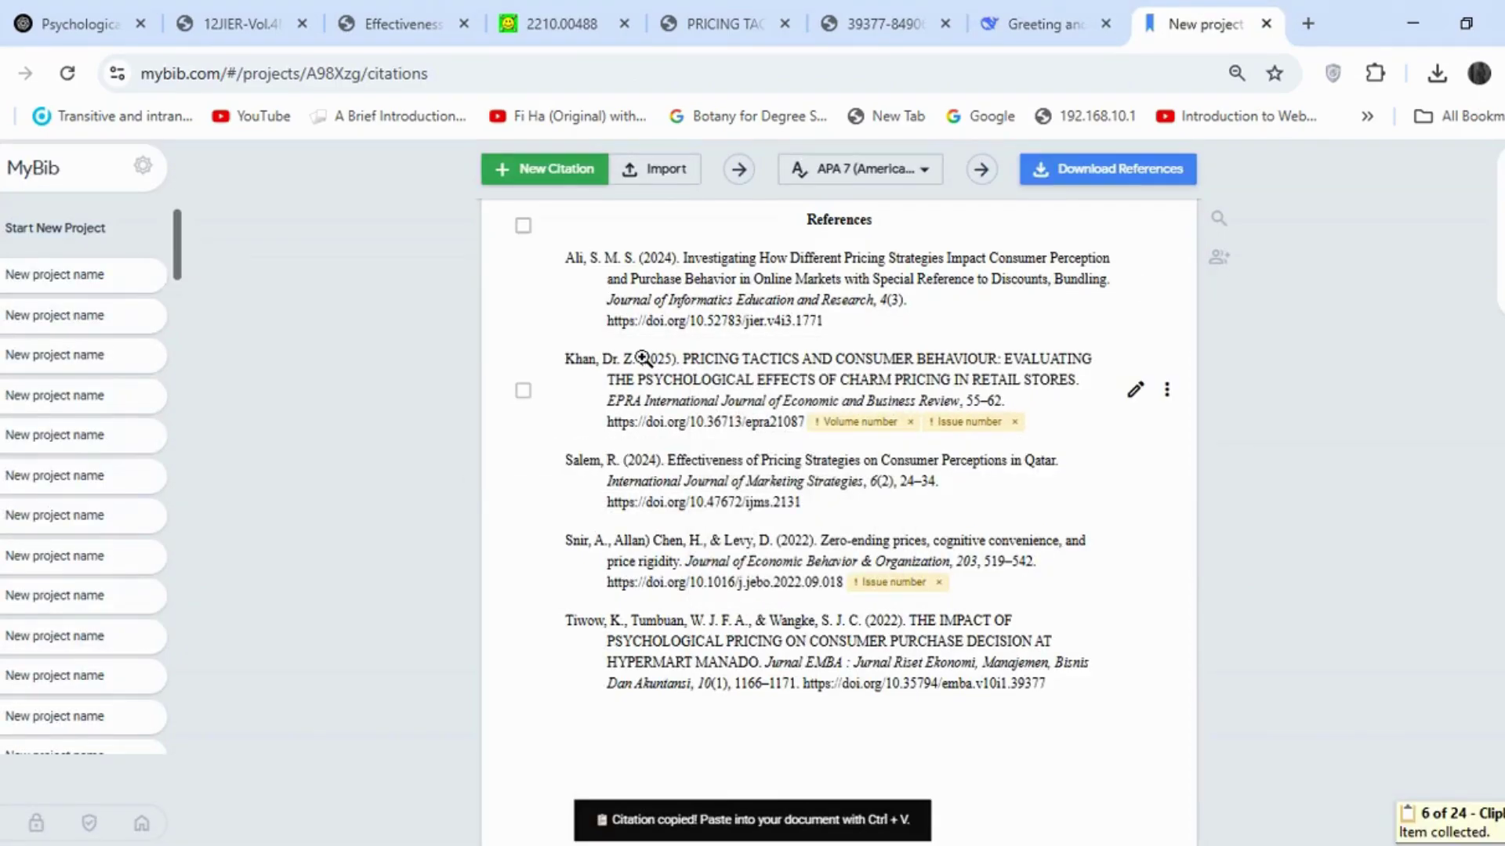
right_click(682, 367)
left_click(790, 549)
key("ctrl+shift+Tab")
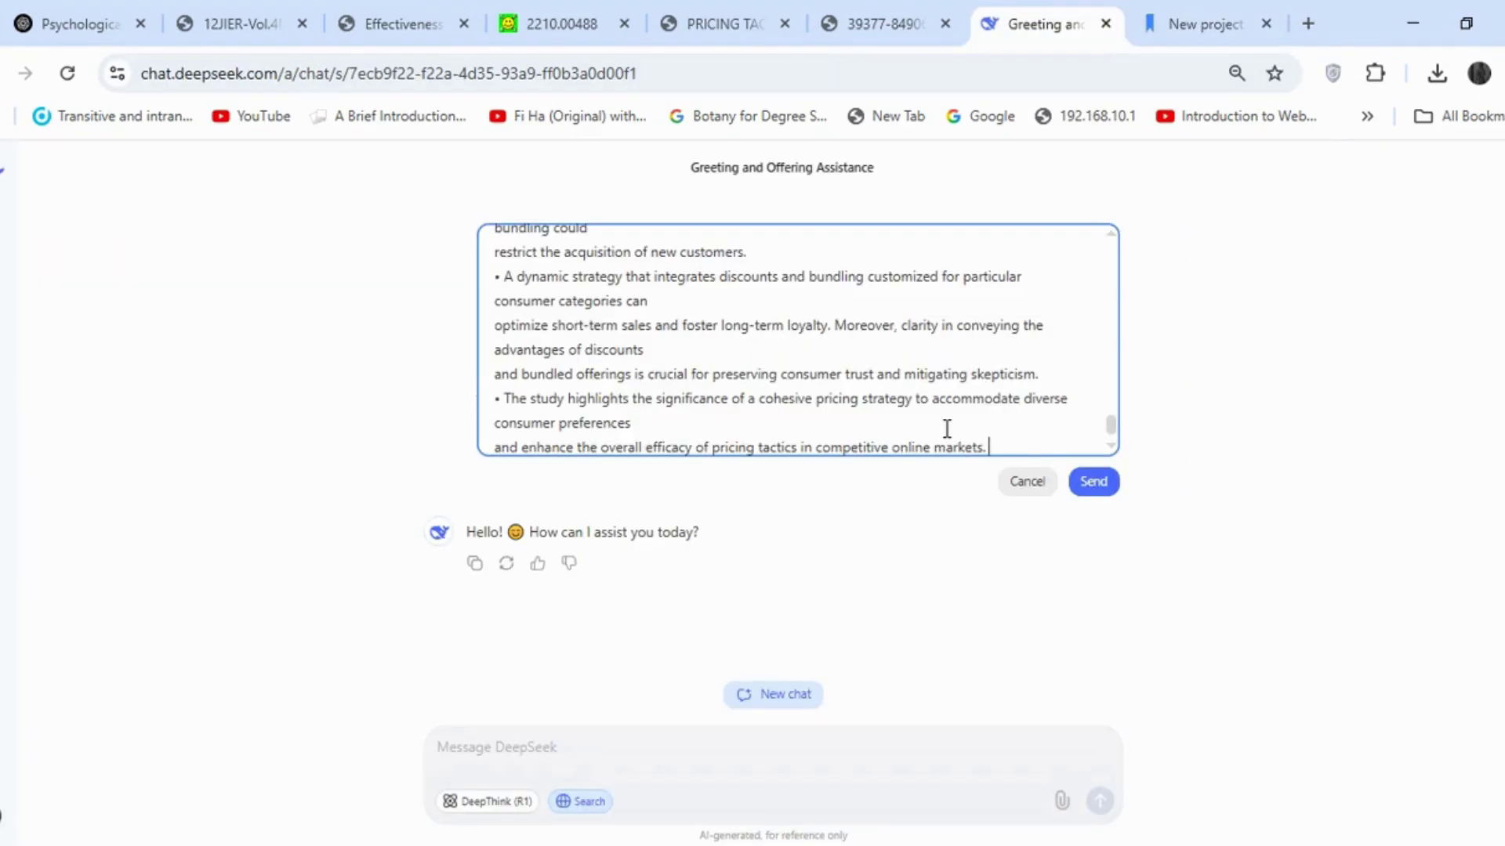
key("super+v")
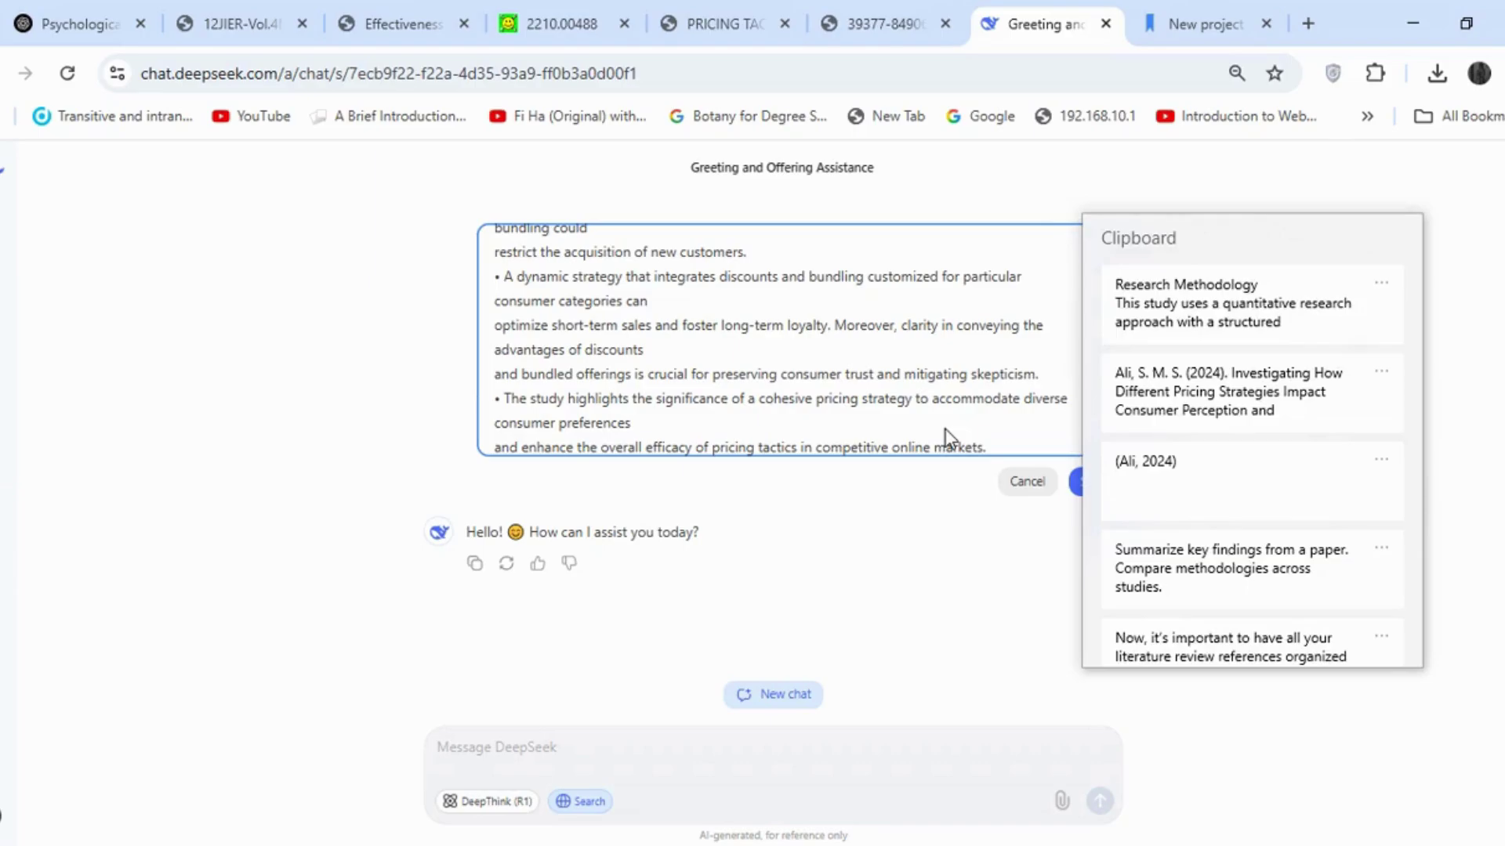
left_click(1159, 392)
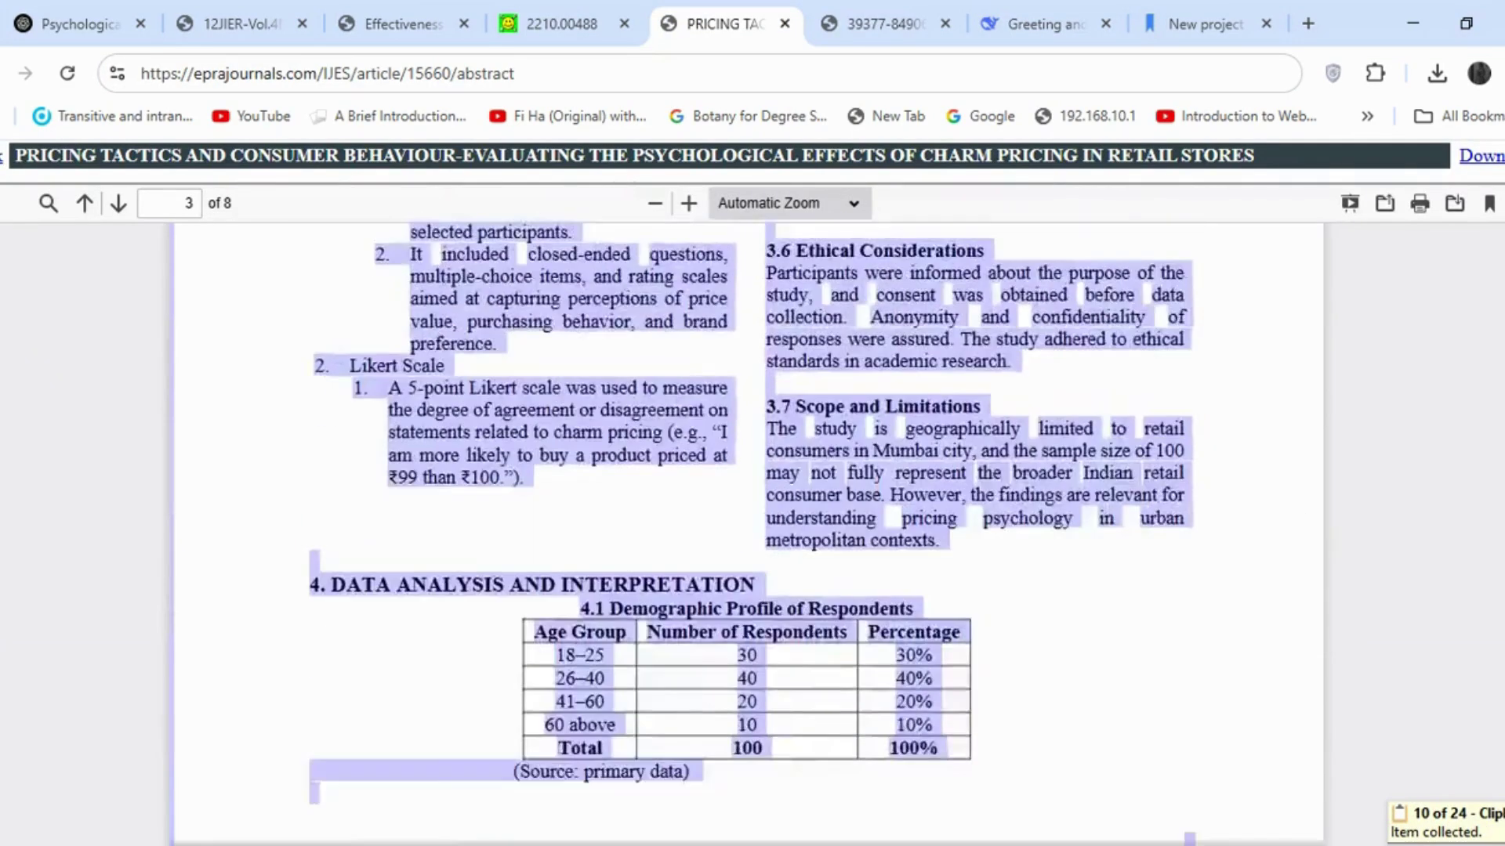
scroll(752, 509, "down", 10)
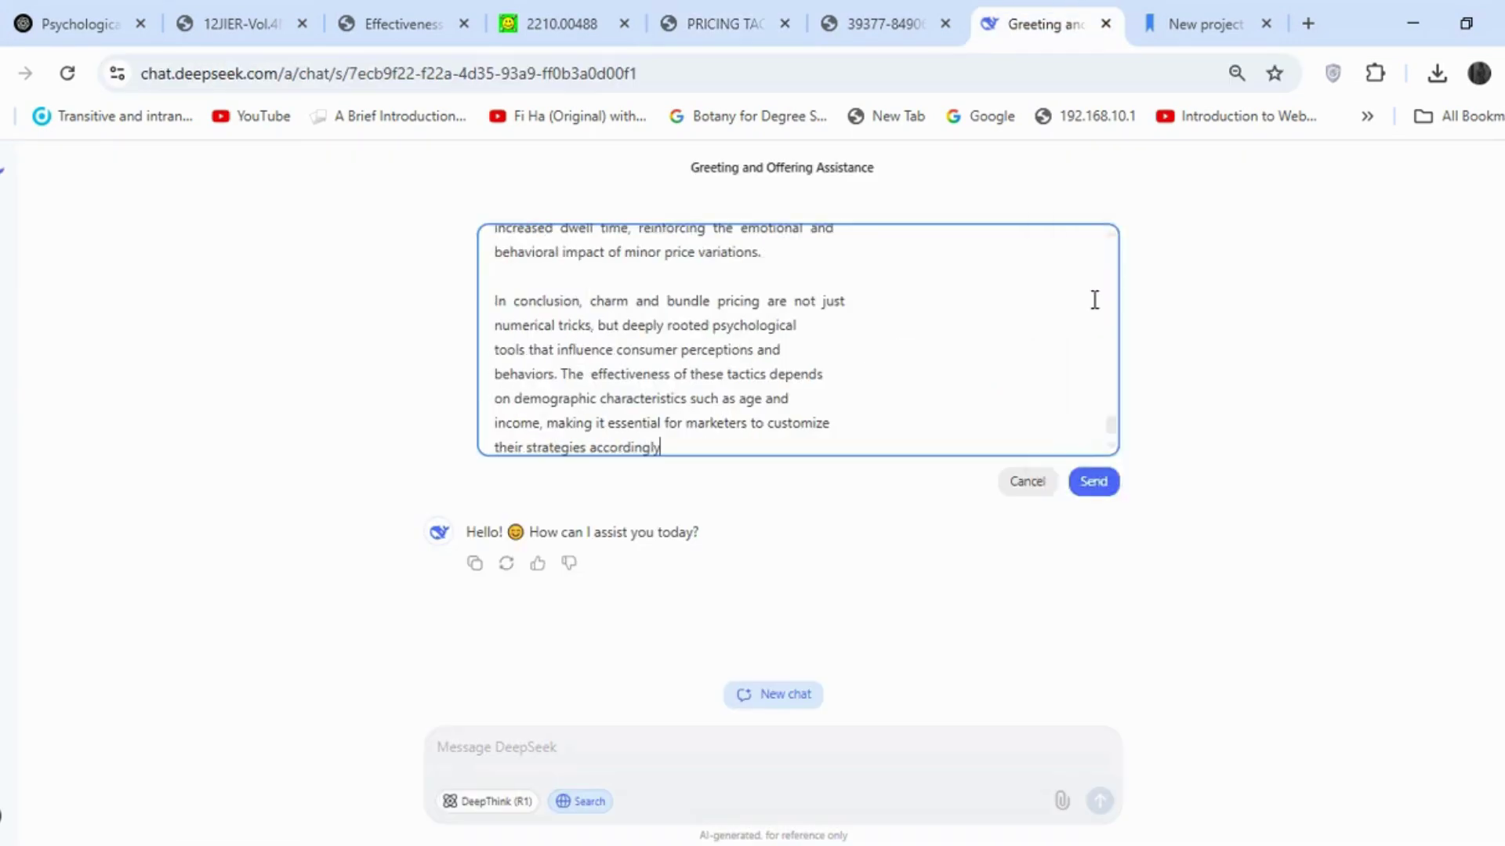
- Paste the full Salem (Qatar pricing) reference and its in-text citation into the message
left_click(1199, 23)
right_click(680, 482)
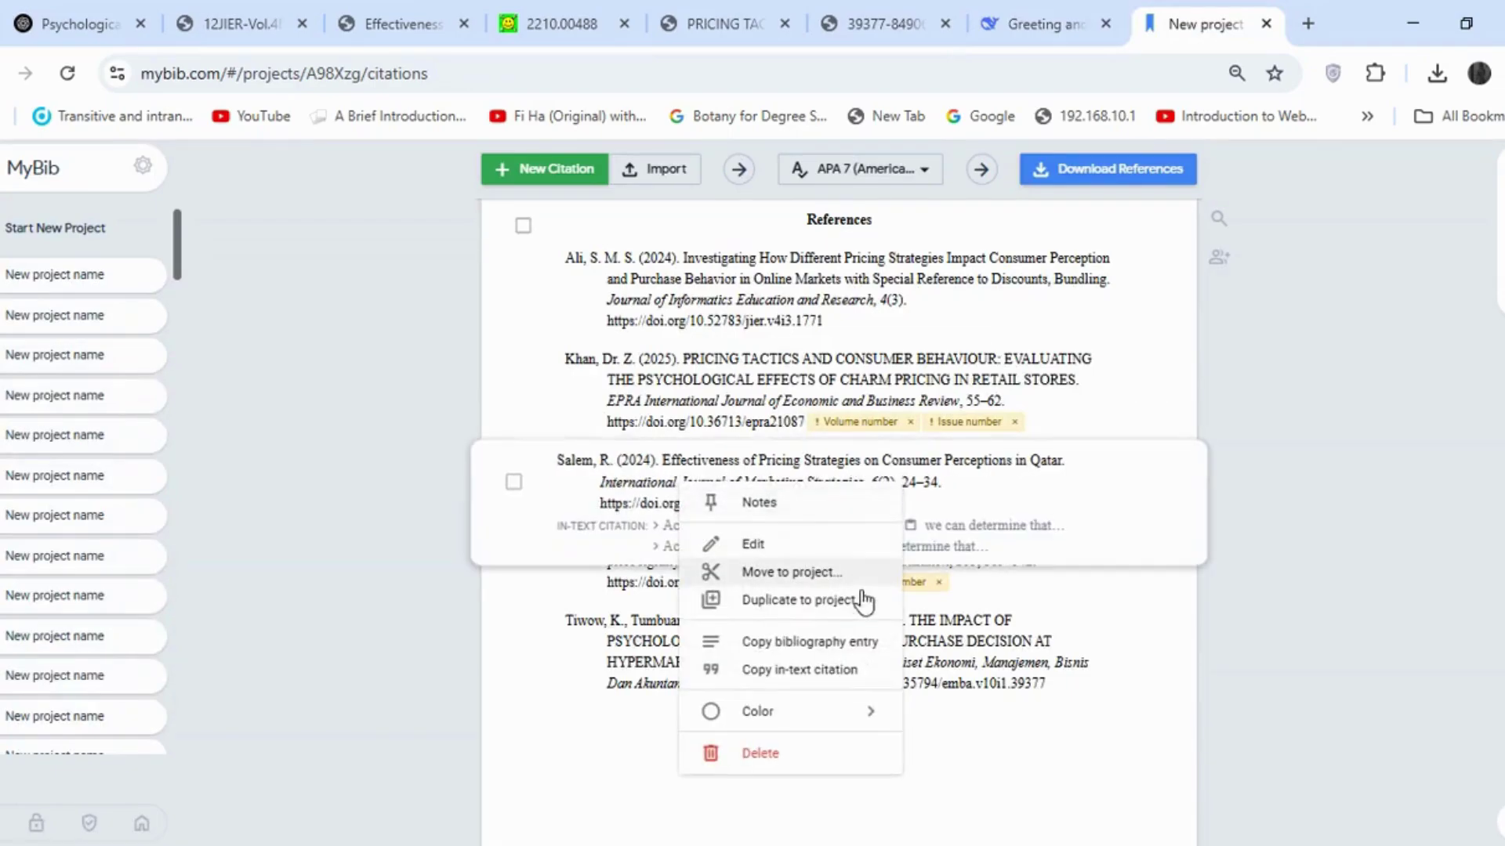
left_click(784, 648)
right_click(660, 495)
left_click(808, 691)
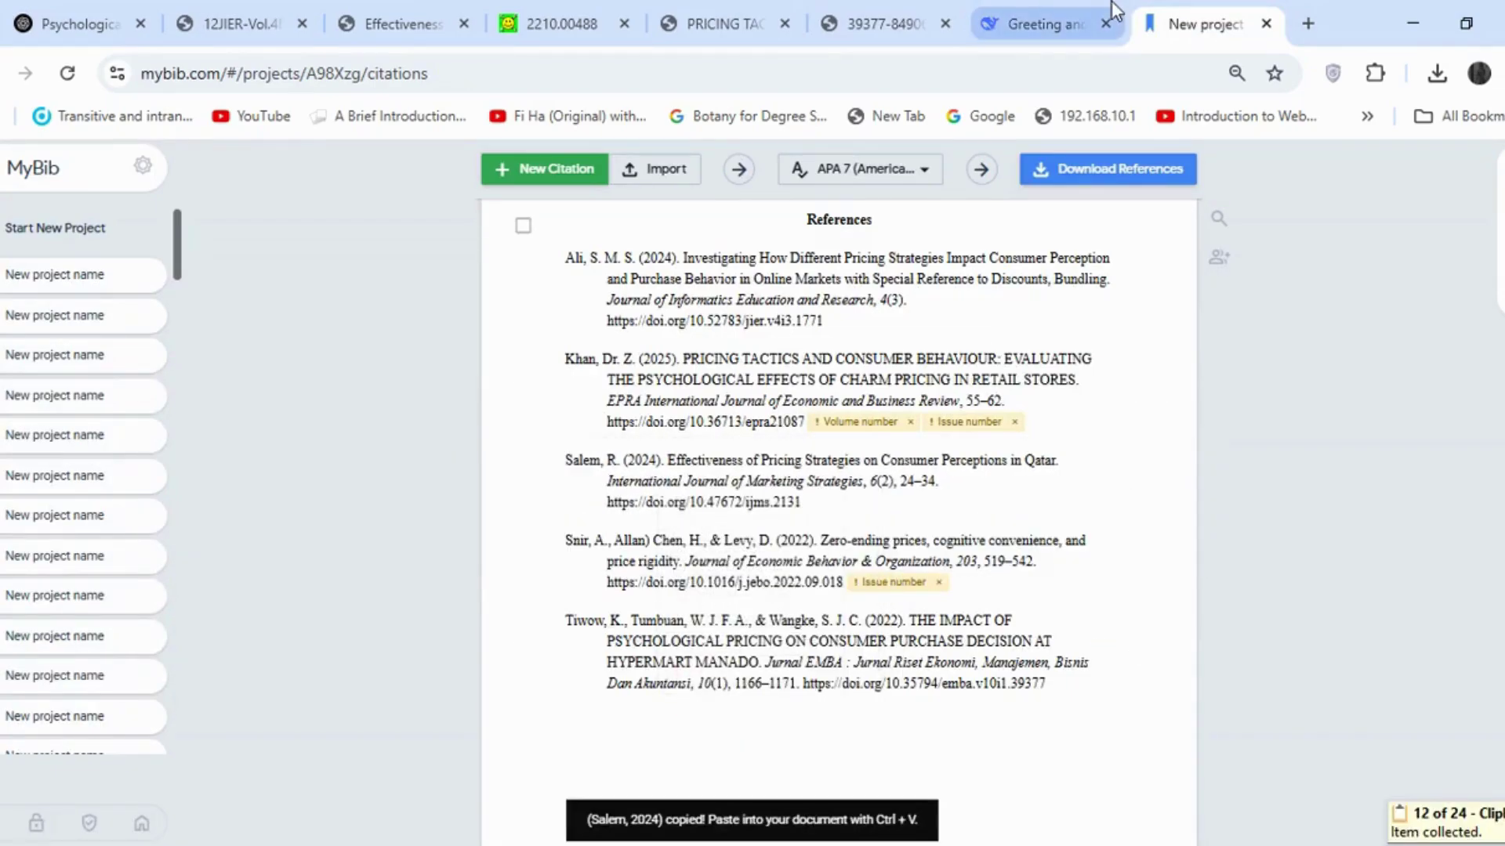
key("ctrl+shift+Tab")
key("super+v")
left_click(901, 383)
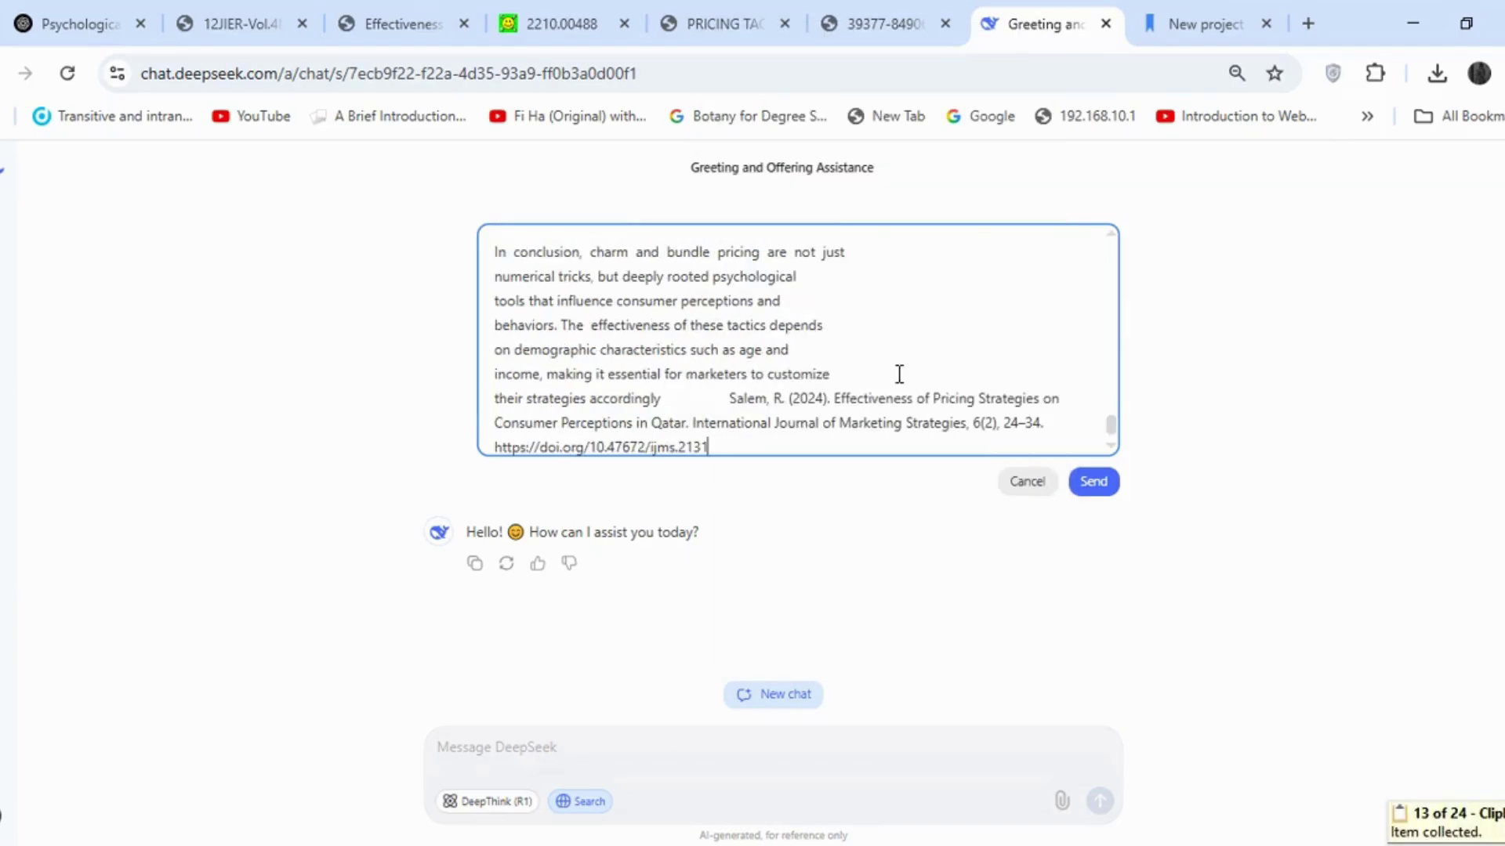
key("super+v")
- Add the Salem paper's implications passage from the Effectiveness PDF
key("ctrl+3")
scroll(917, 525, "down", 10)
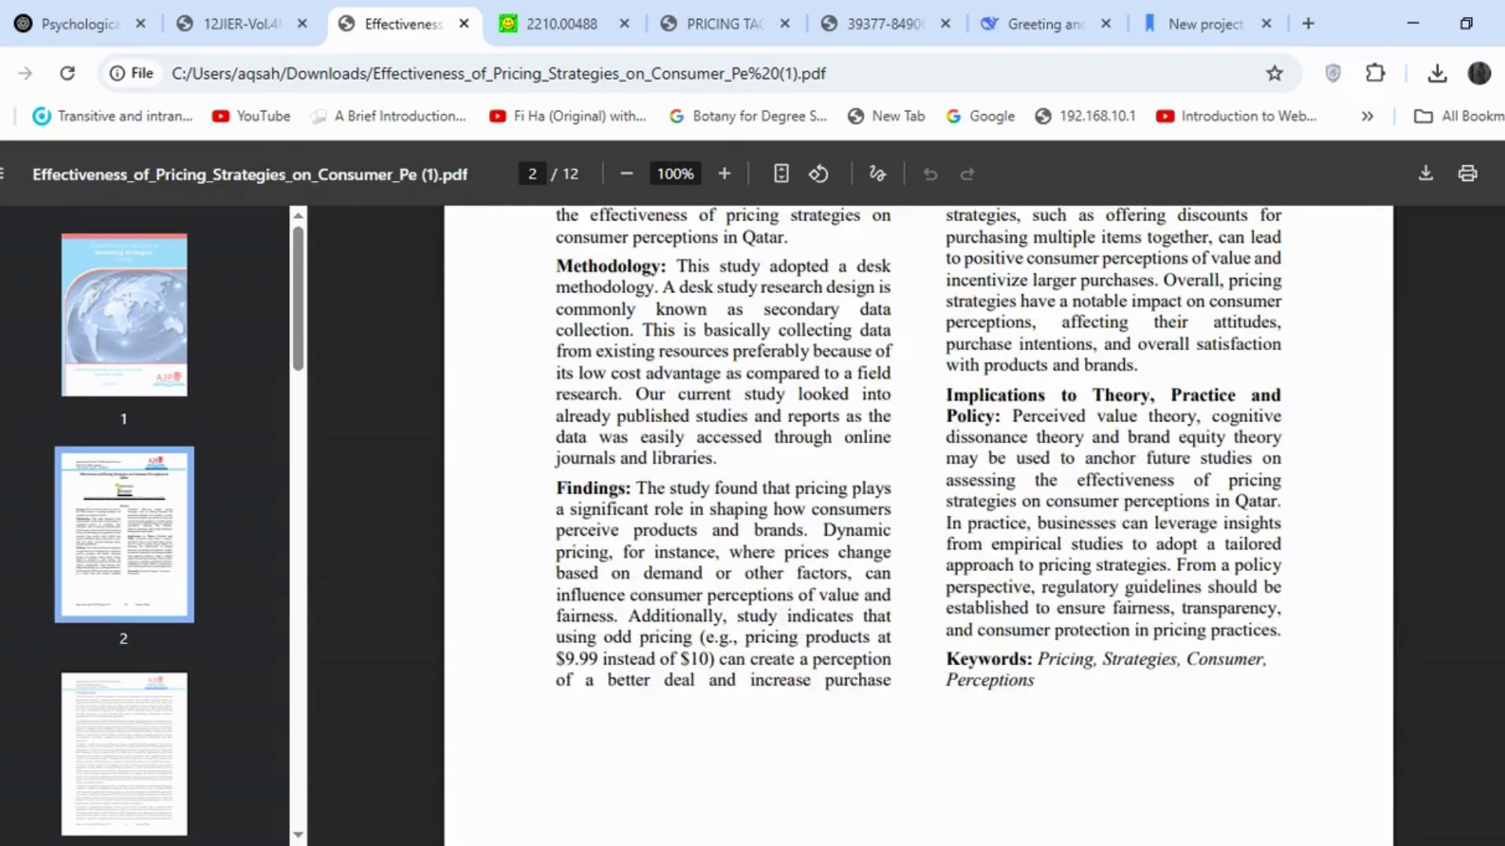
scroll(917, 525, "down", 10)
left_click(1027, 24)
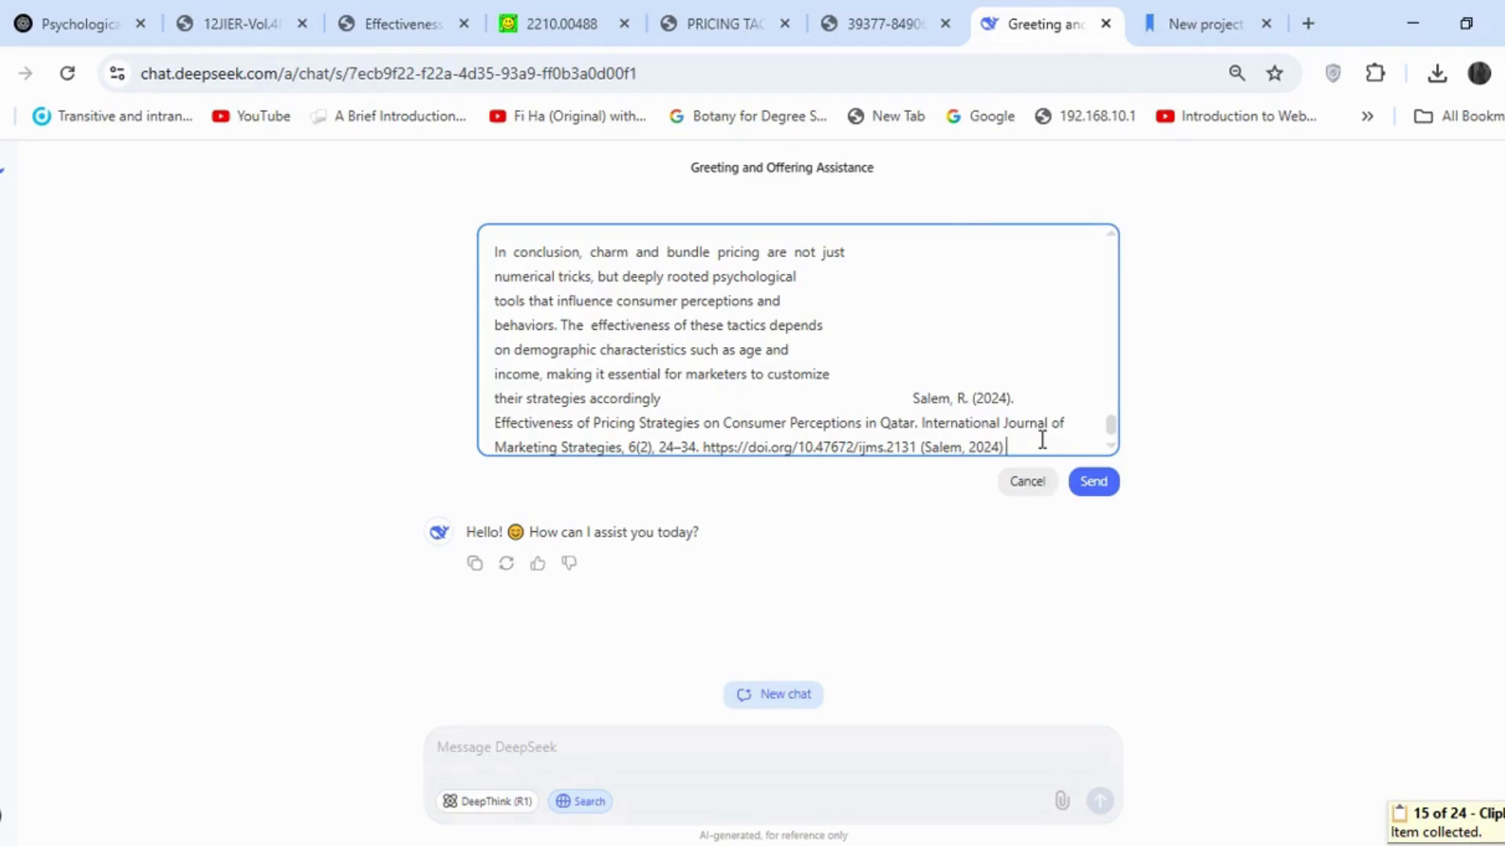
key("super+v")
key("Return")
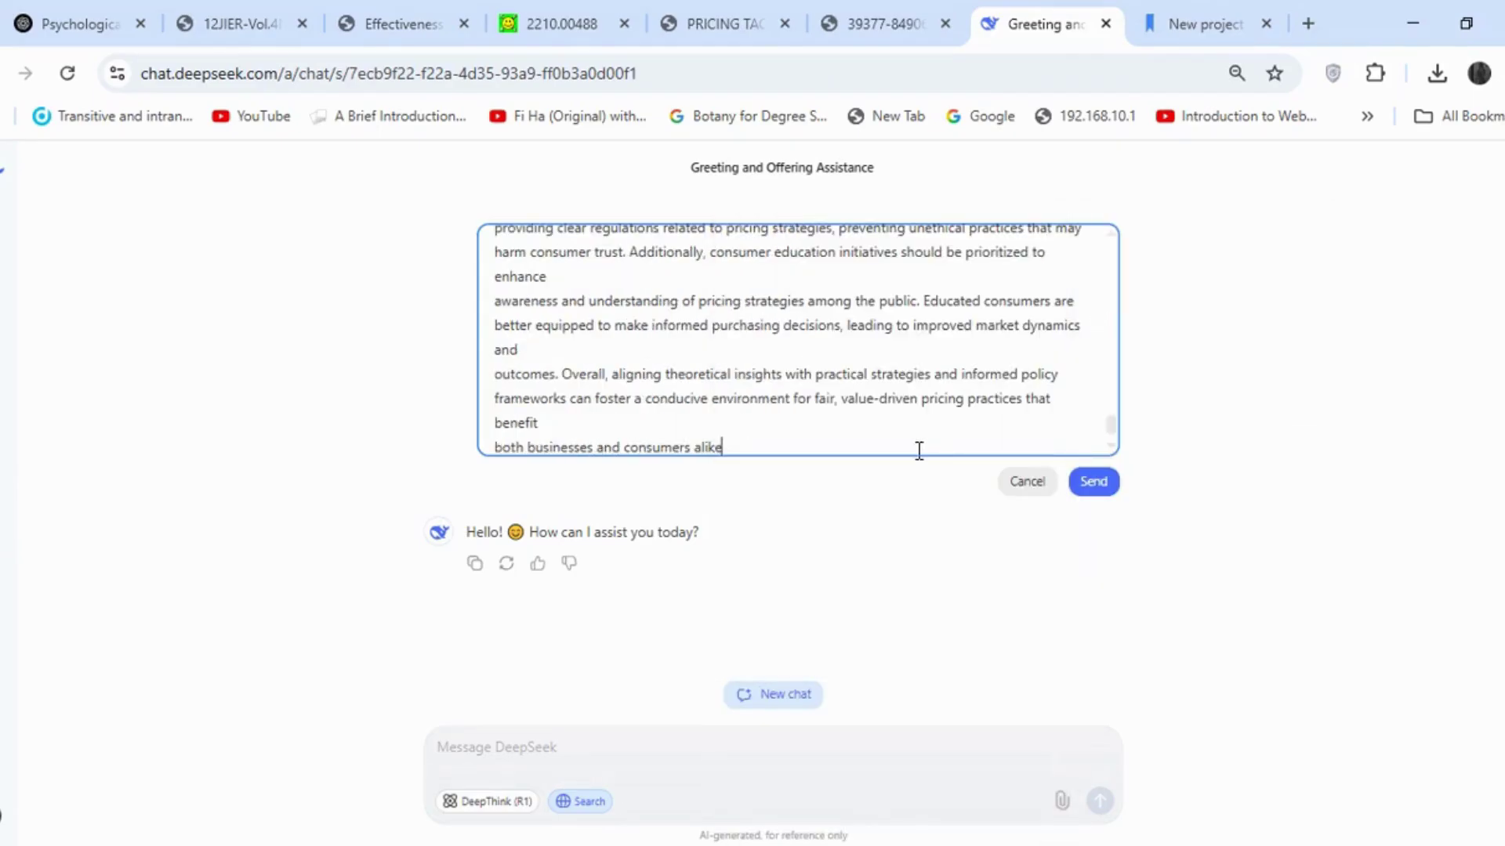
- Paste the full Snir reference followed by (Snir et al., 2022)
left_click(1248, 11)
right_click(580, 549)
left_click(755, 473)
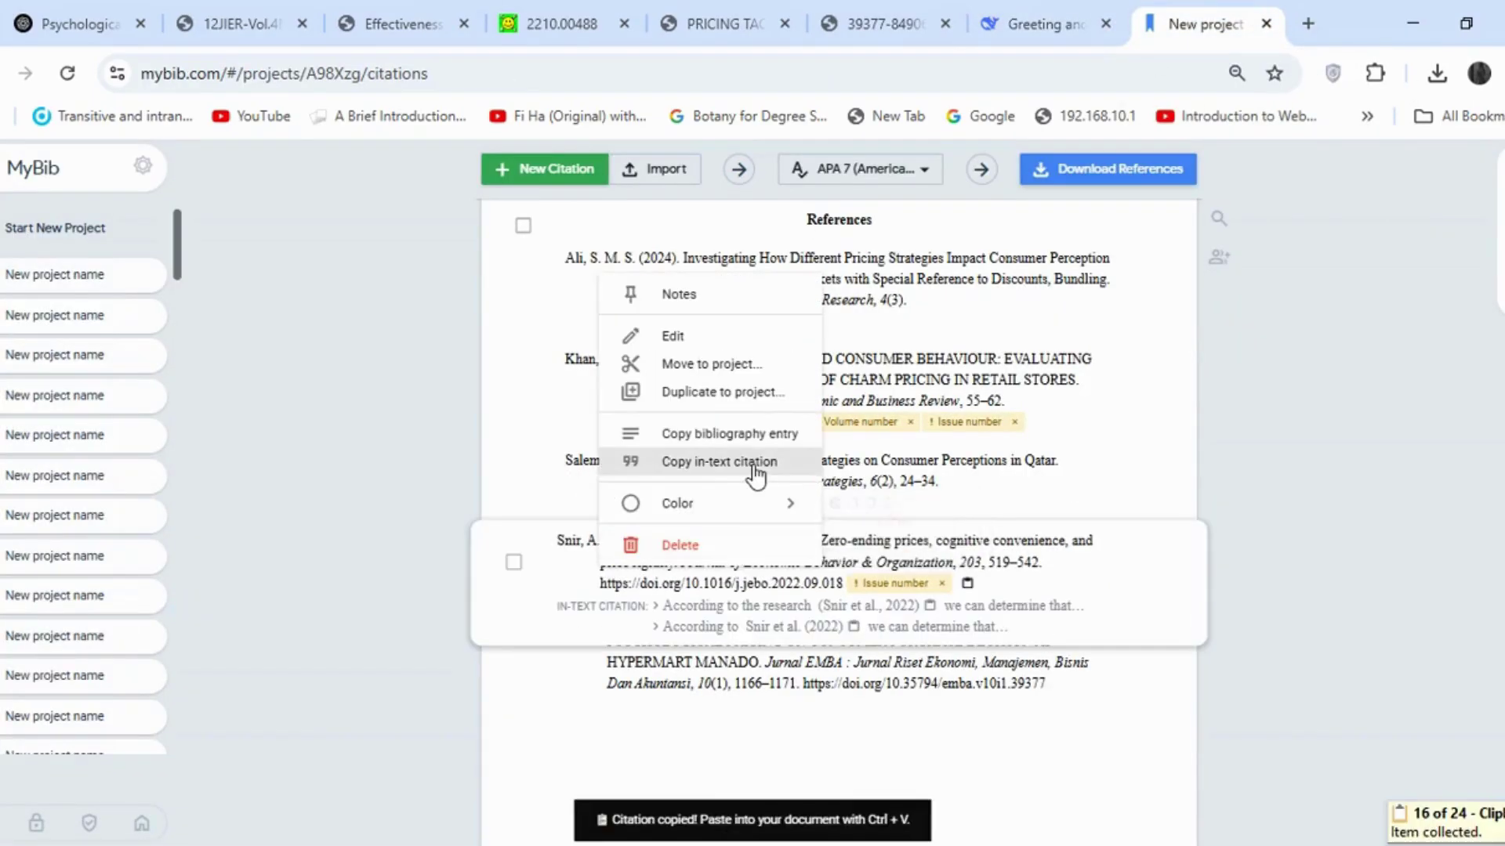
left_click(1058, 2)
key("super+v")
left_click(922, 377)
key("super+v")
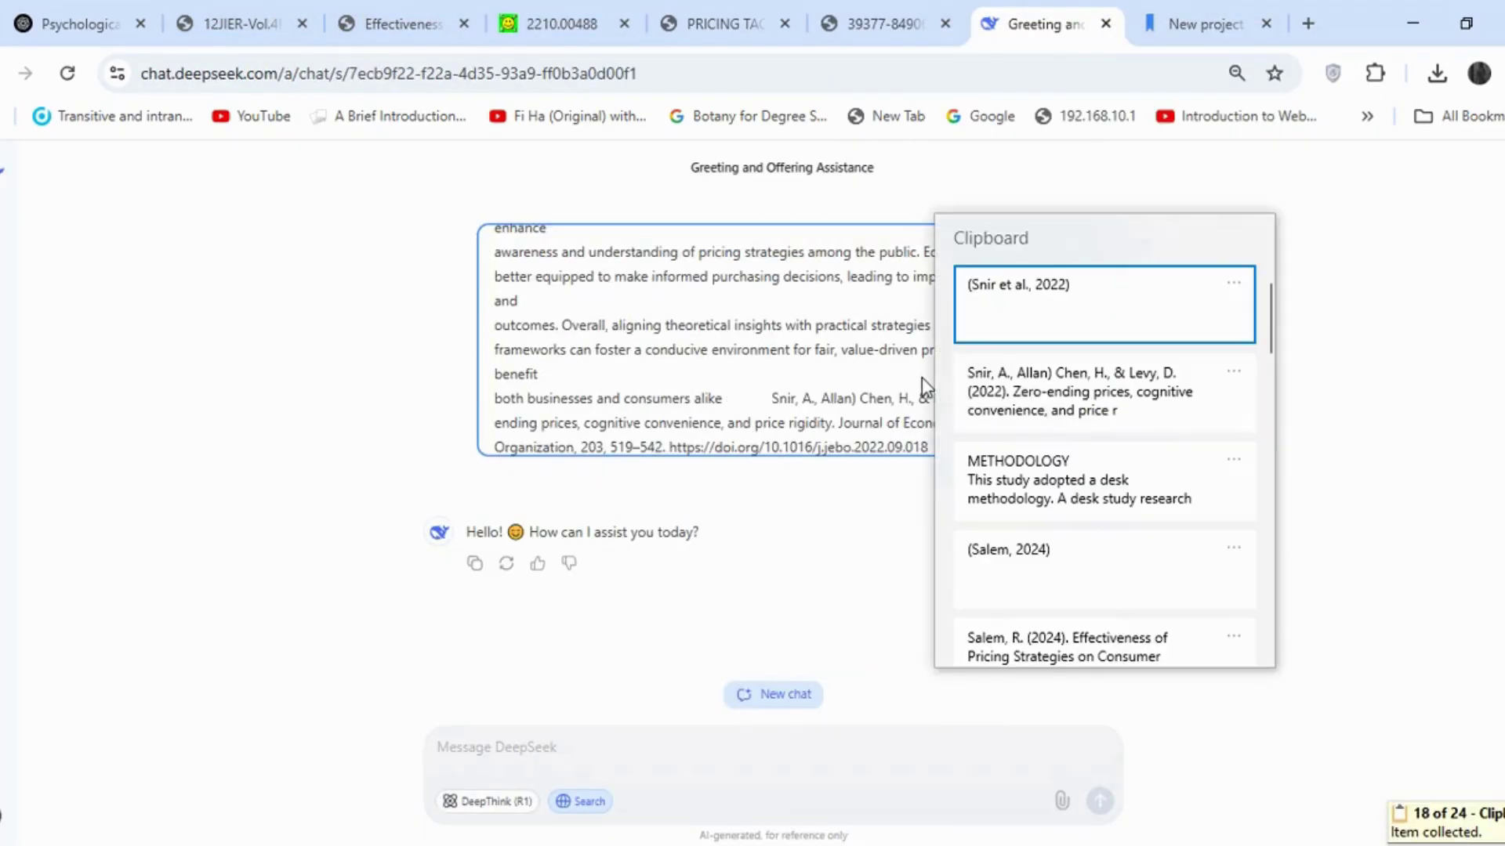
left_click(1128, 299)
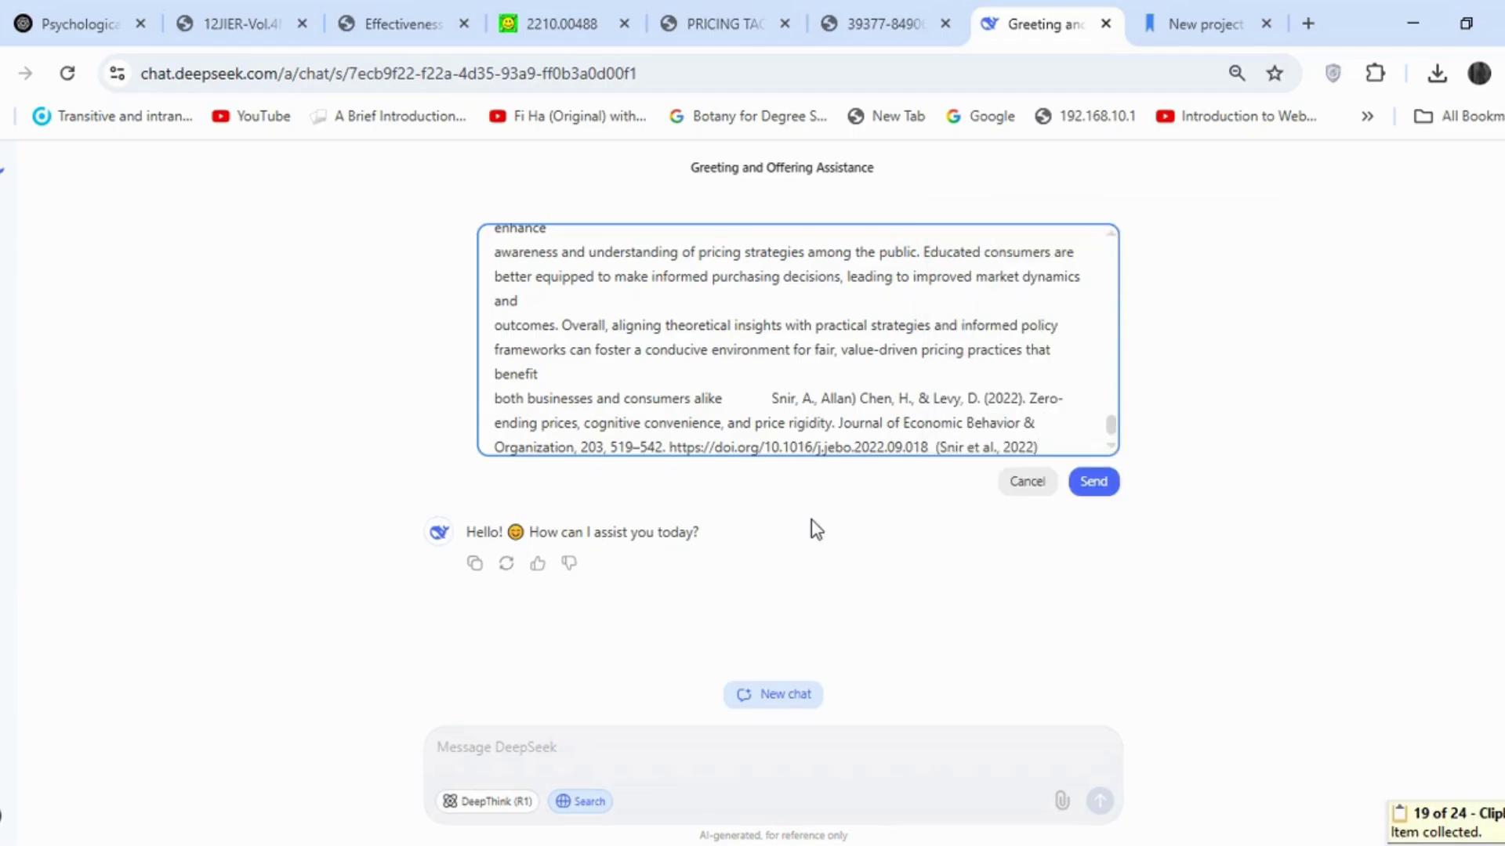
- Add the selected Snir passage from the 2210.00488 paper PDF
left_click(562, 24)
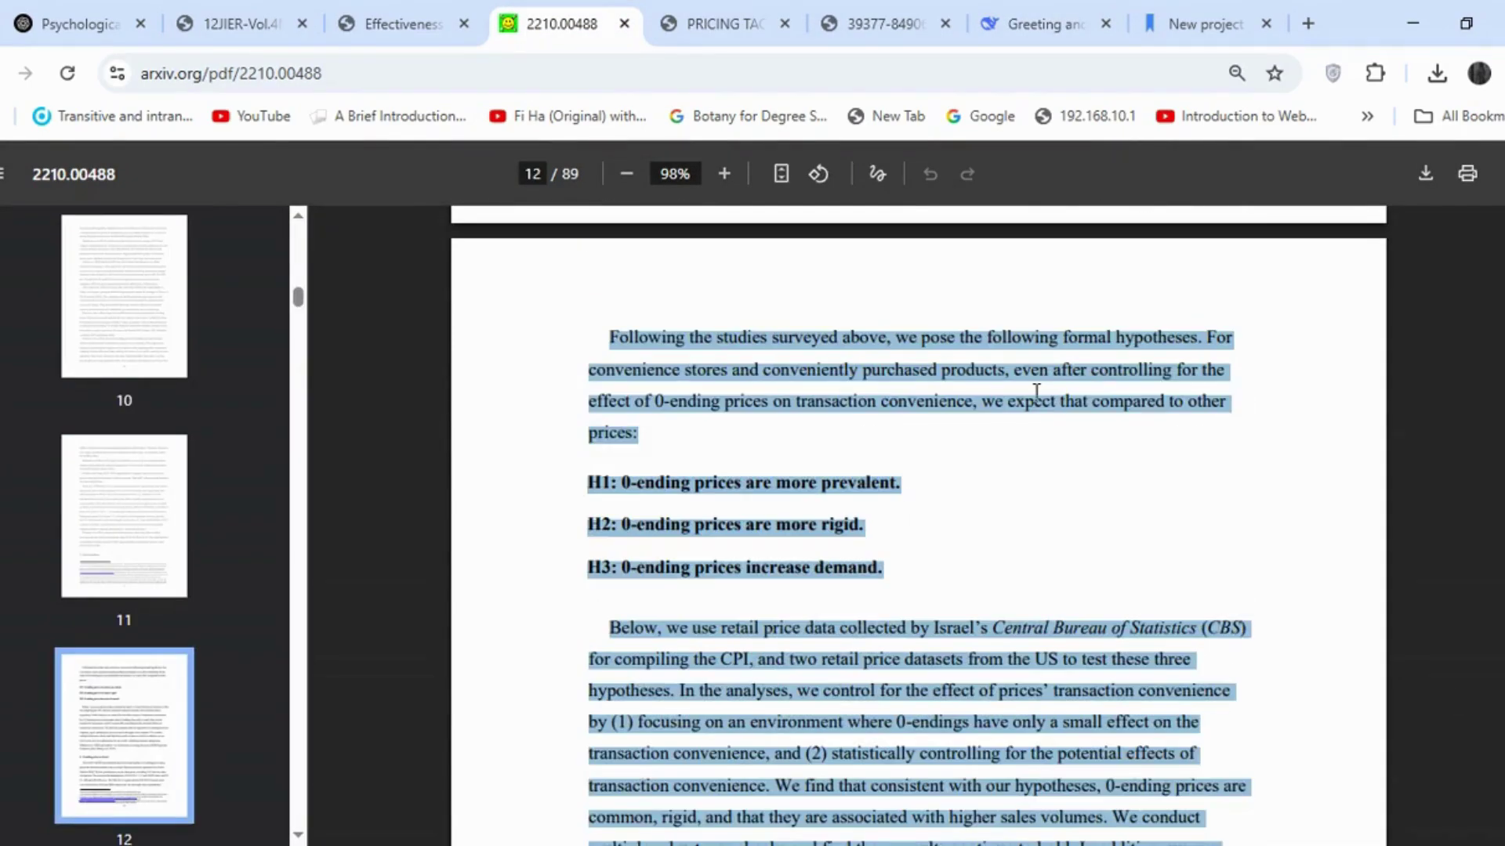
right_click(1036, 391)
left_click(947, 430)
left_click(1042, 24)
key("super+v")
left_click(1118, 295)
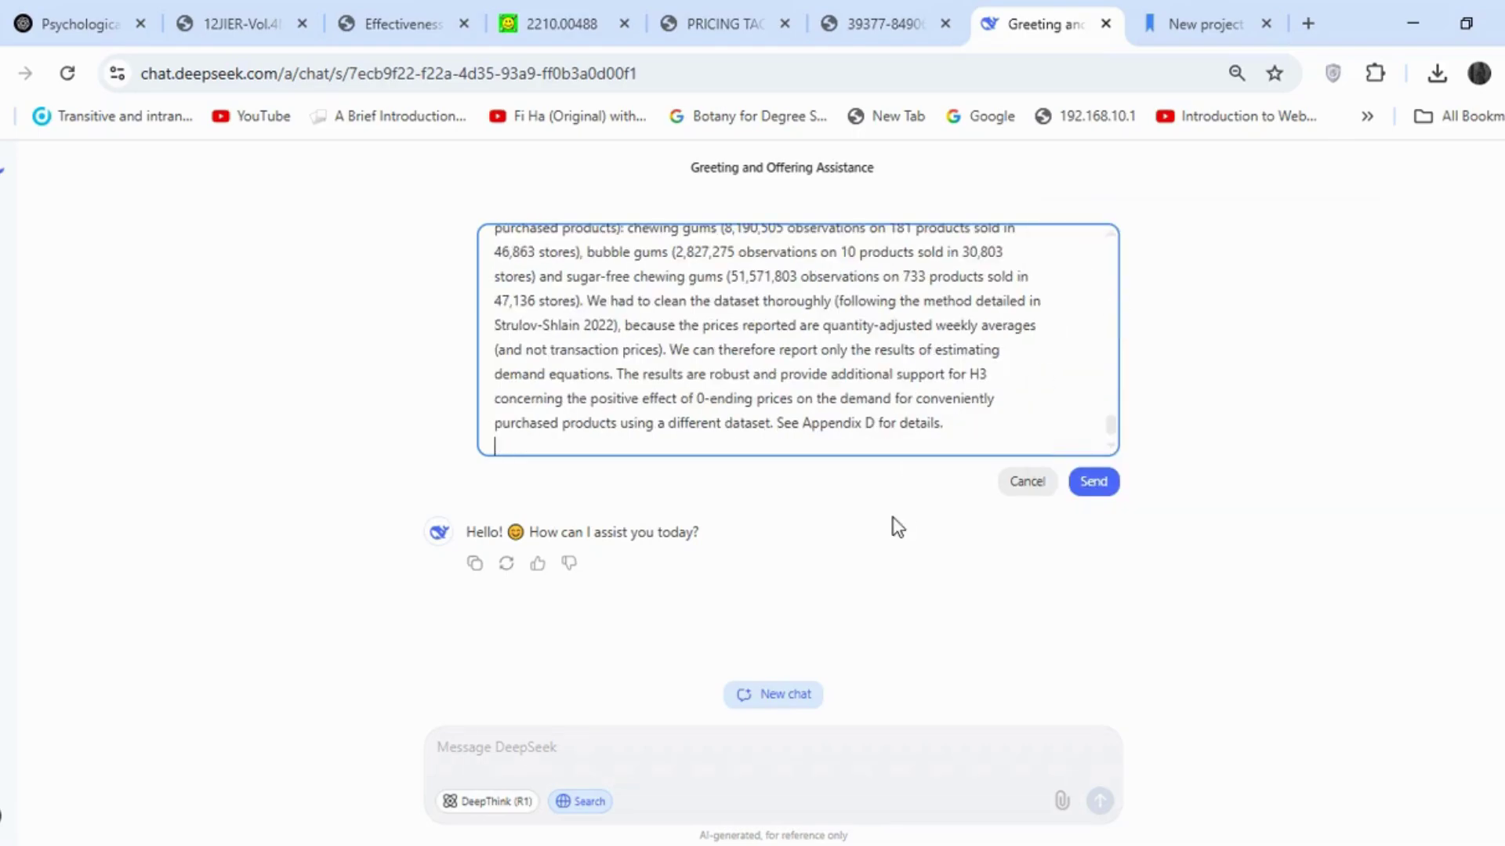
- Paste the full Tiwow reference followed by (Tiwow et al., 2022)
left_click(1205, 24)
right_click(658, 627)
left_click(690, 514)
left_click(690, 544)
left_click(1042, 24)
key("super+v")
left_click(901, 392)
key("super+v")
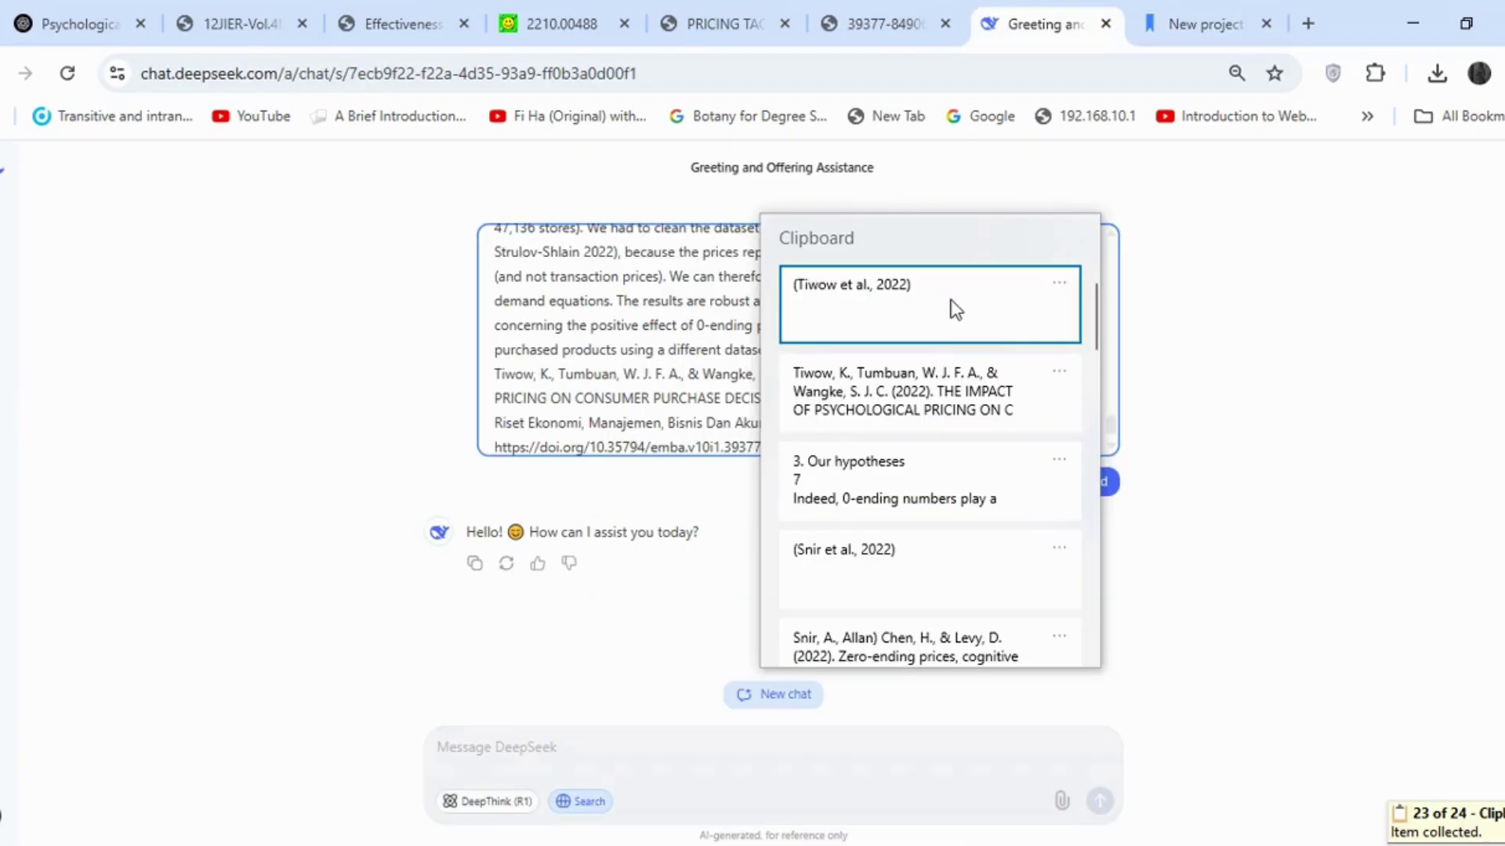
left_click(909, 310)
- Add the selected Tiwow passage from the 39377 paper PDF
left_click(885, 23)
right_click(877, 414)
left_click(921, 440)
left_click(1042, 23)
right_click(950, 291)
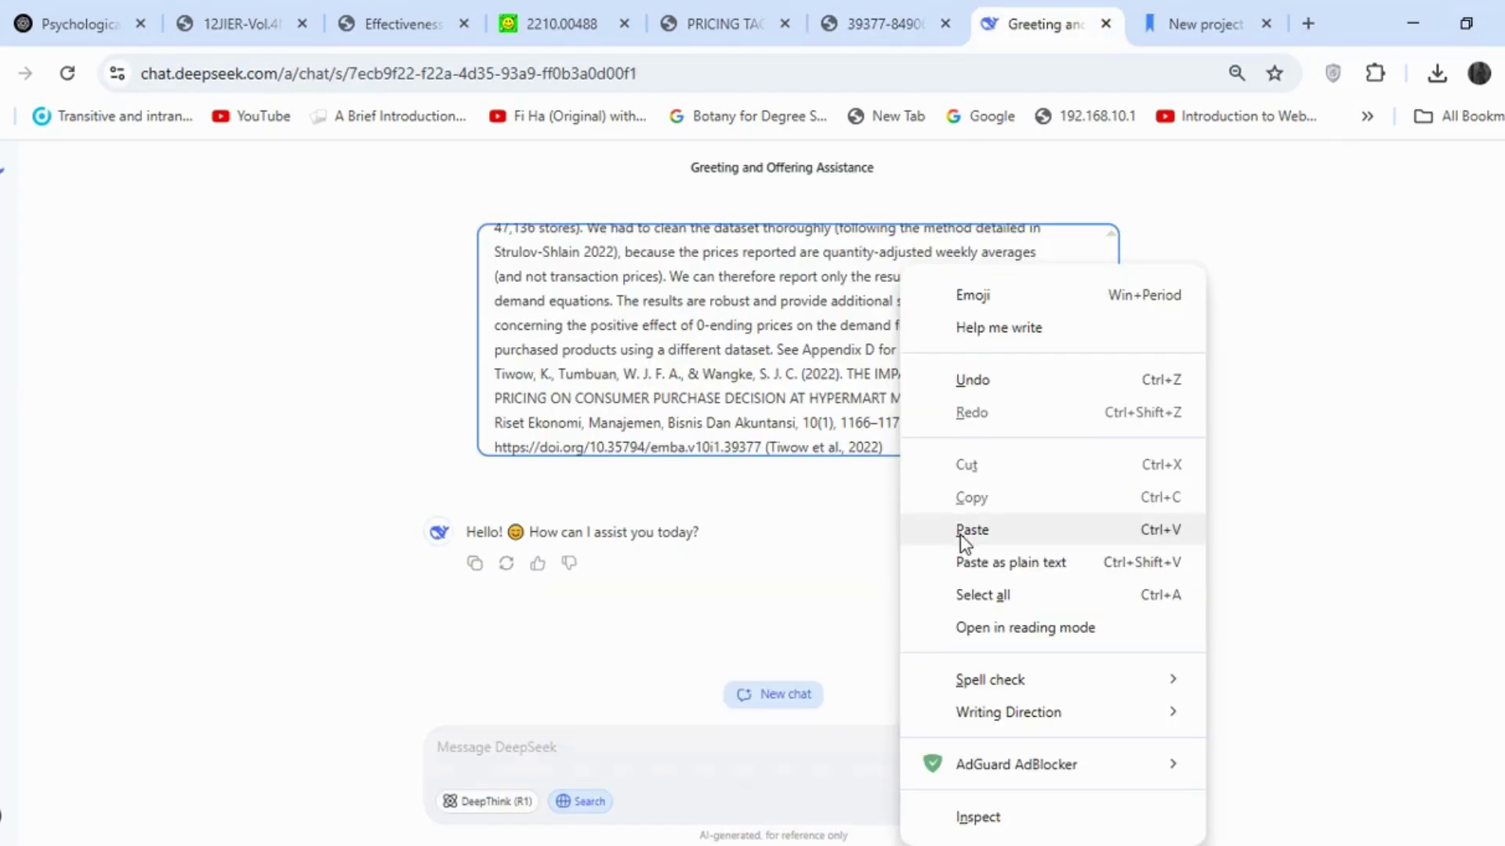
left_click(974, 528)
left_click(1161, 293)
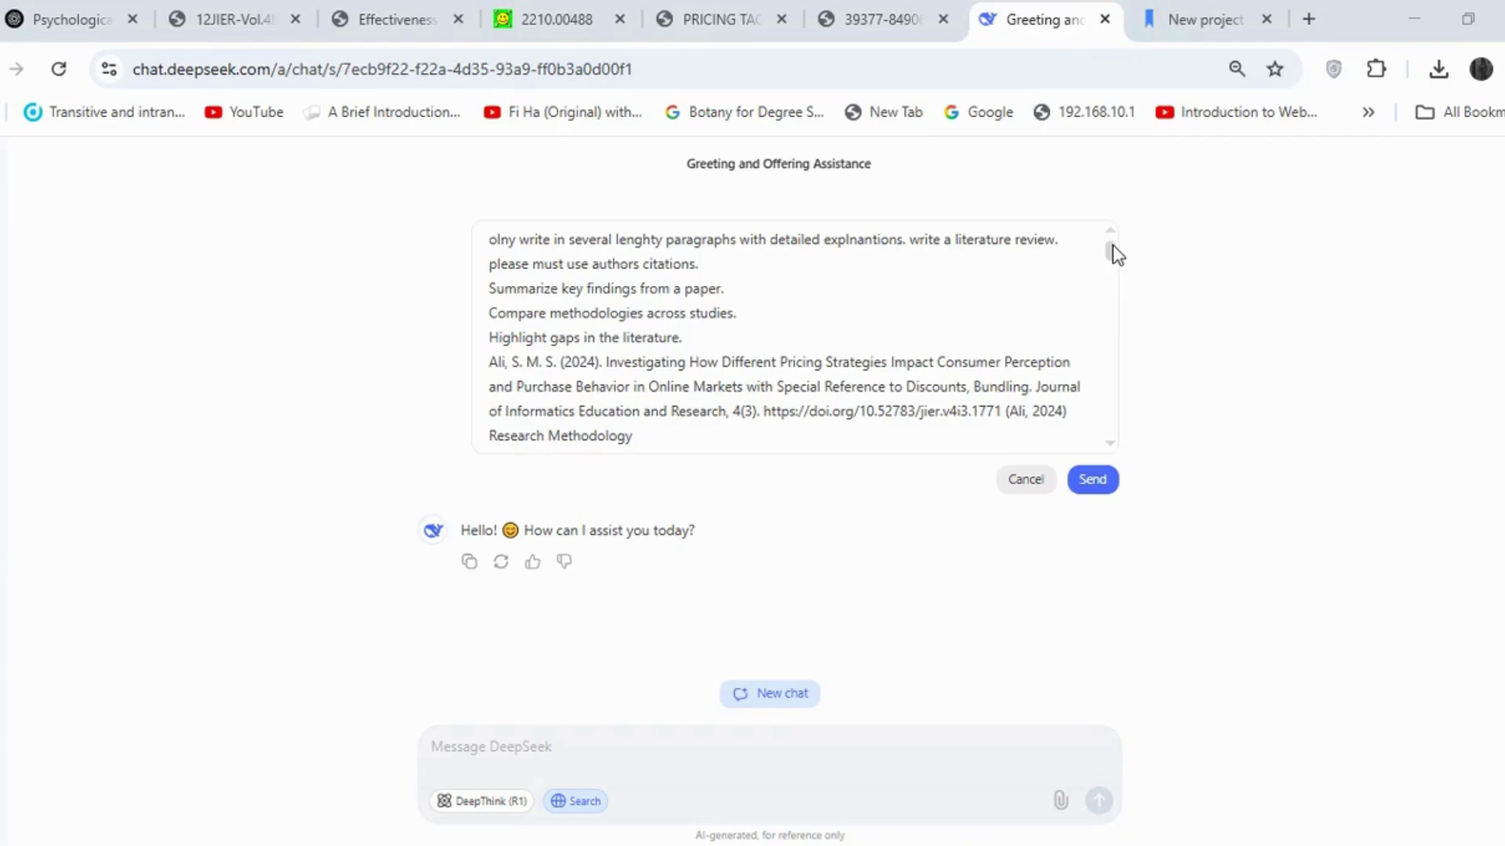
- Insert the full psychological-pricing-in-FMCG-retail review title and resubmit the edited prompt
left_click_drag(1111, 252, 1113, 346)
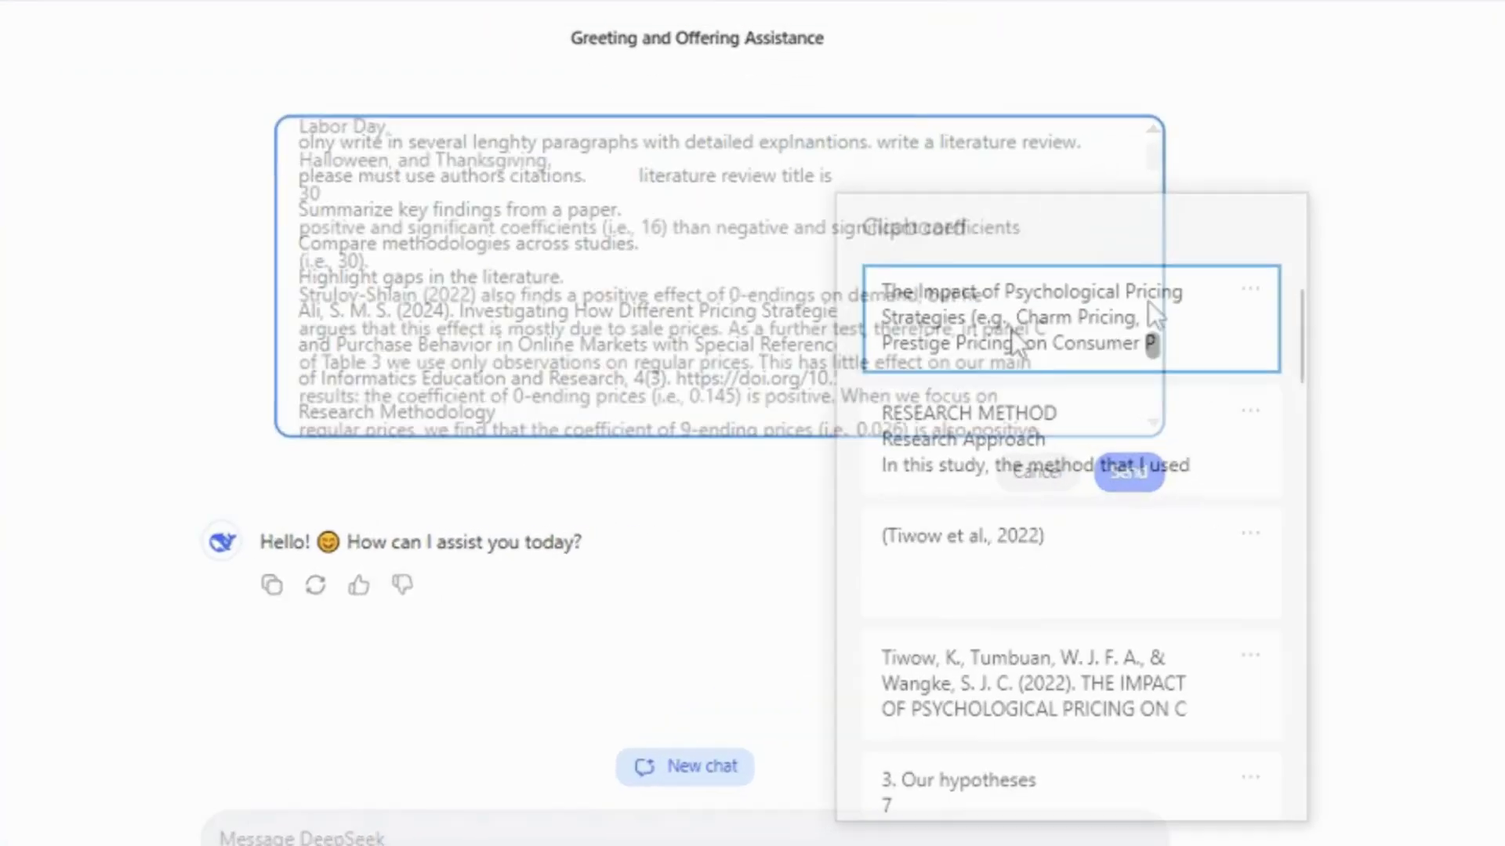
left_click(1149, 301)
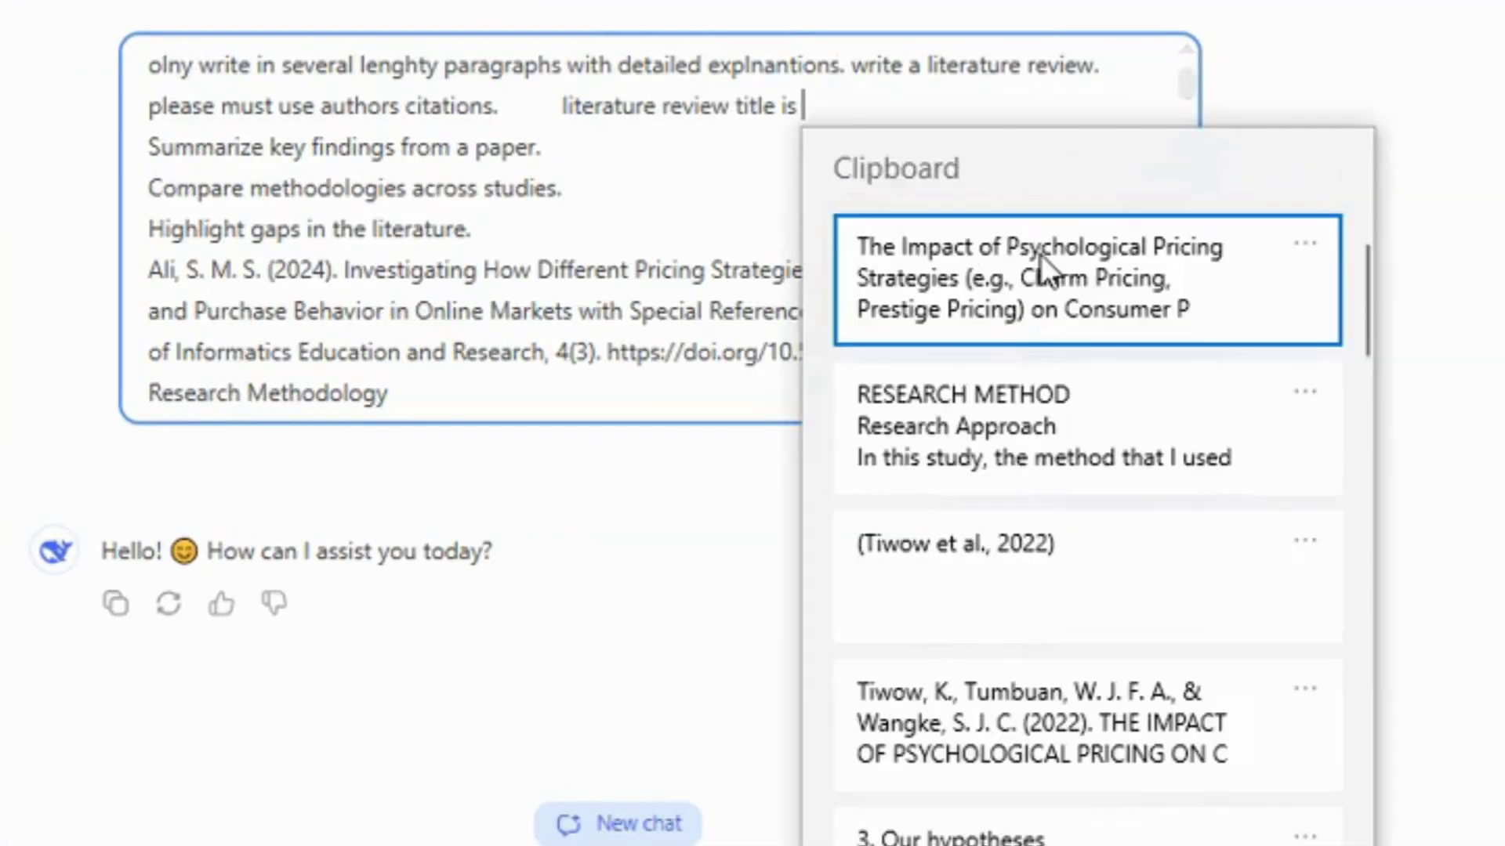
left_click(1041, 253)
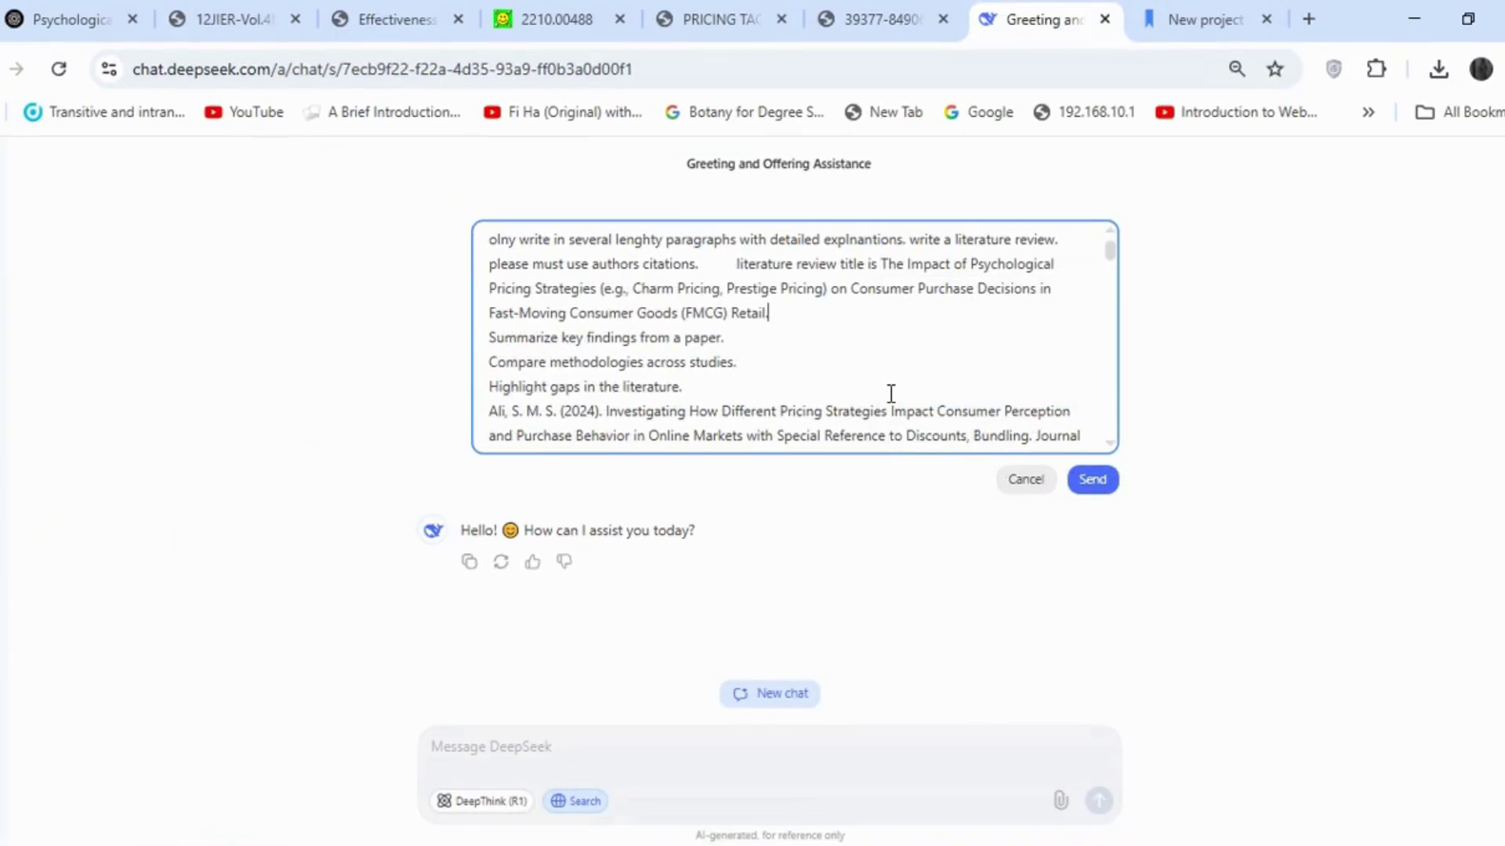
left_click(1089, 479)
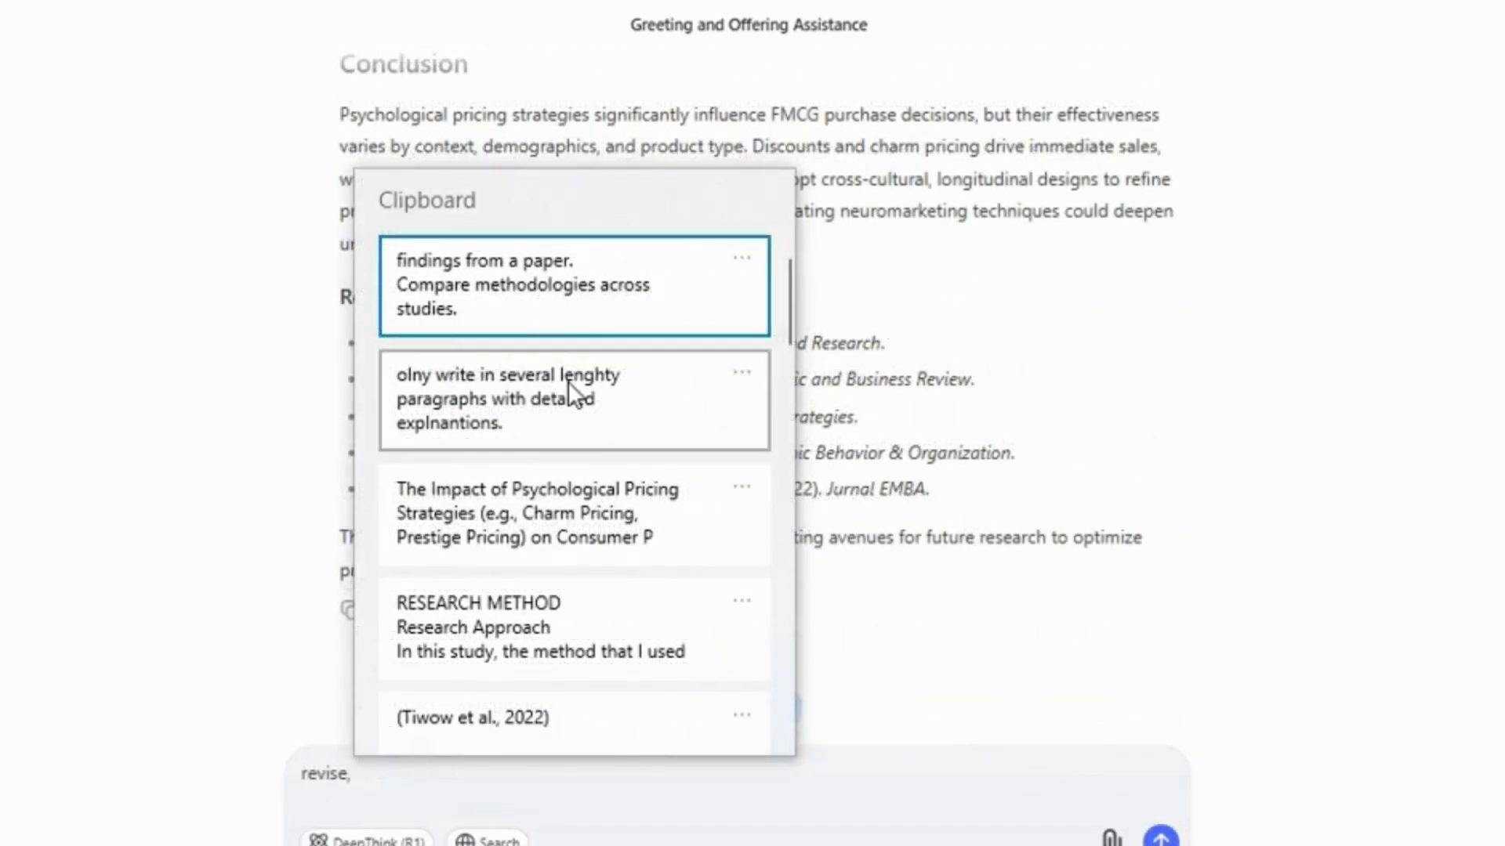
- Request a lengthy-paragraph revision summarizing each study, comparing methodologies and listing gaps
left_click(571, 392)
type("summariz")
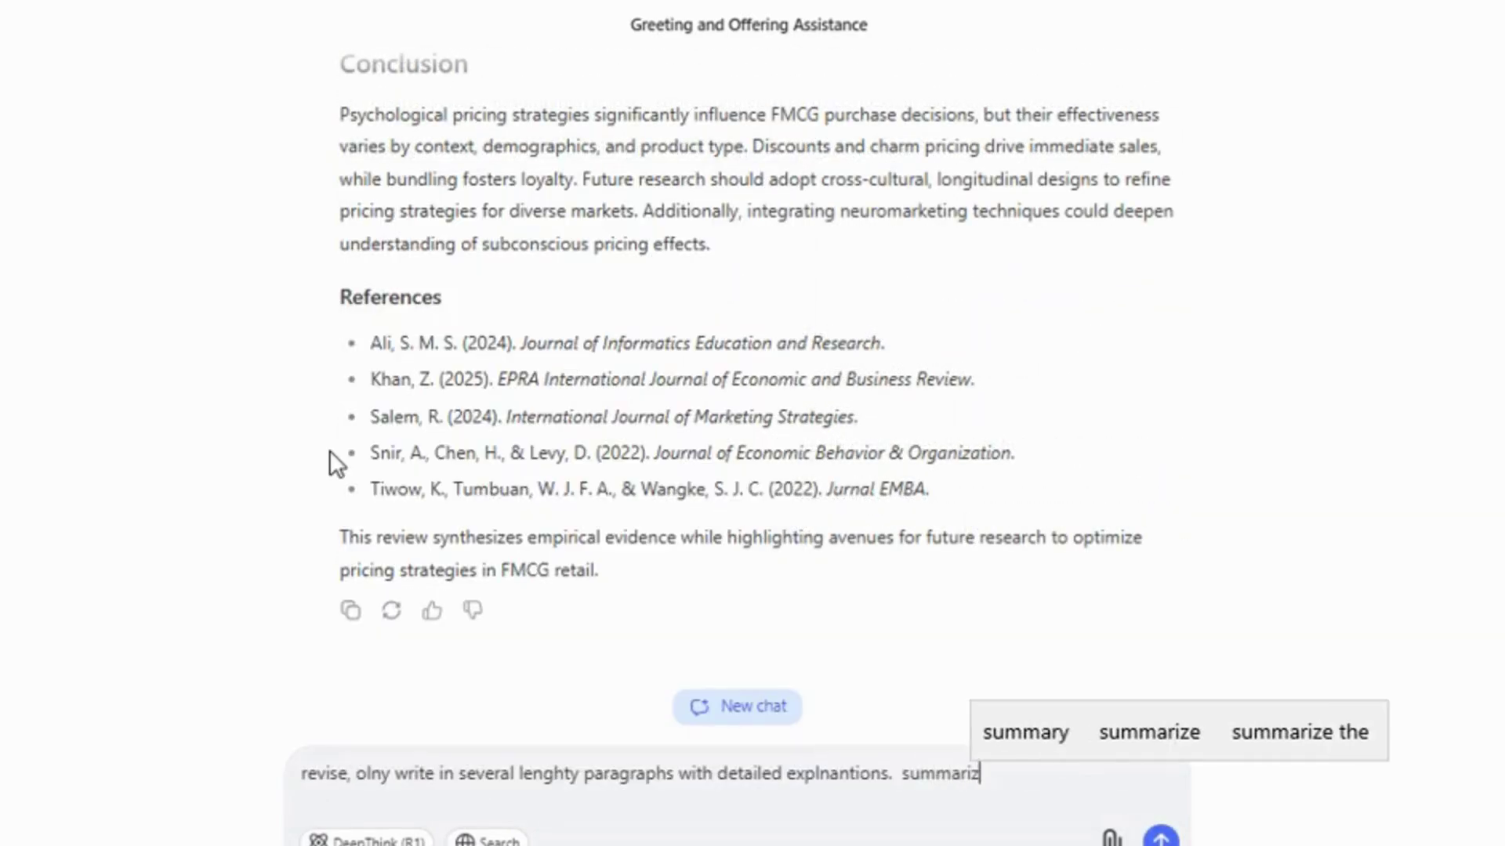
type("e")
key("super+v")
left_click(1136, 270)
key("Return")
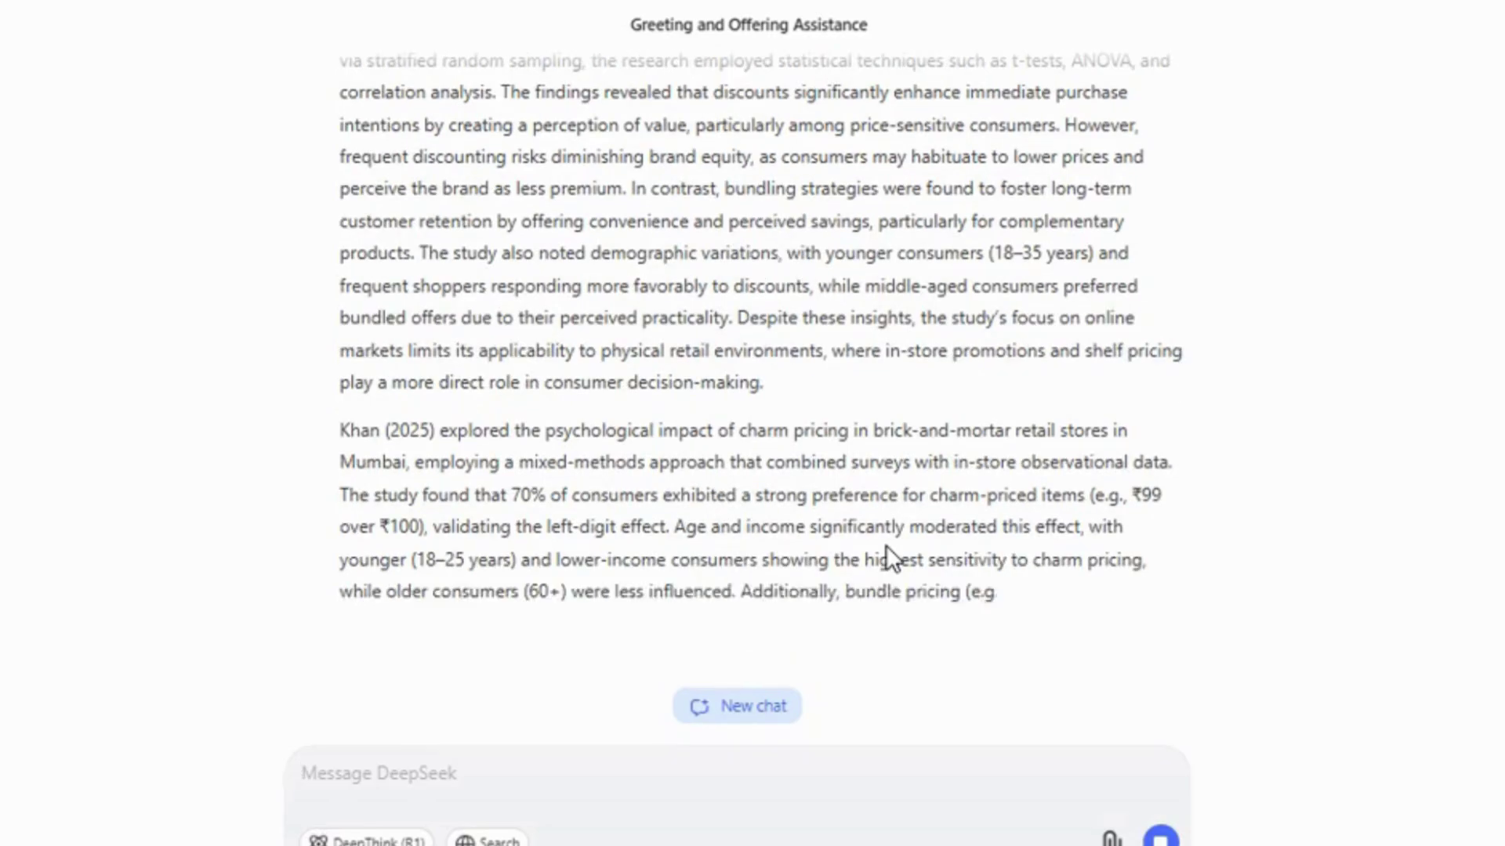
- Scroll through the Revised Literature Review reply
scroll(886, 546, "up", 10)
scroll(1049, 484, "down", 3)
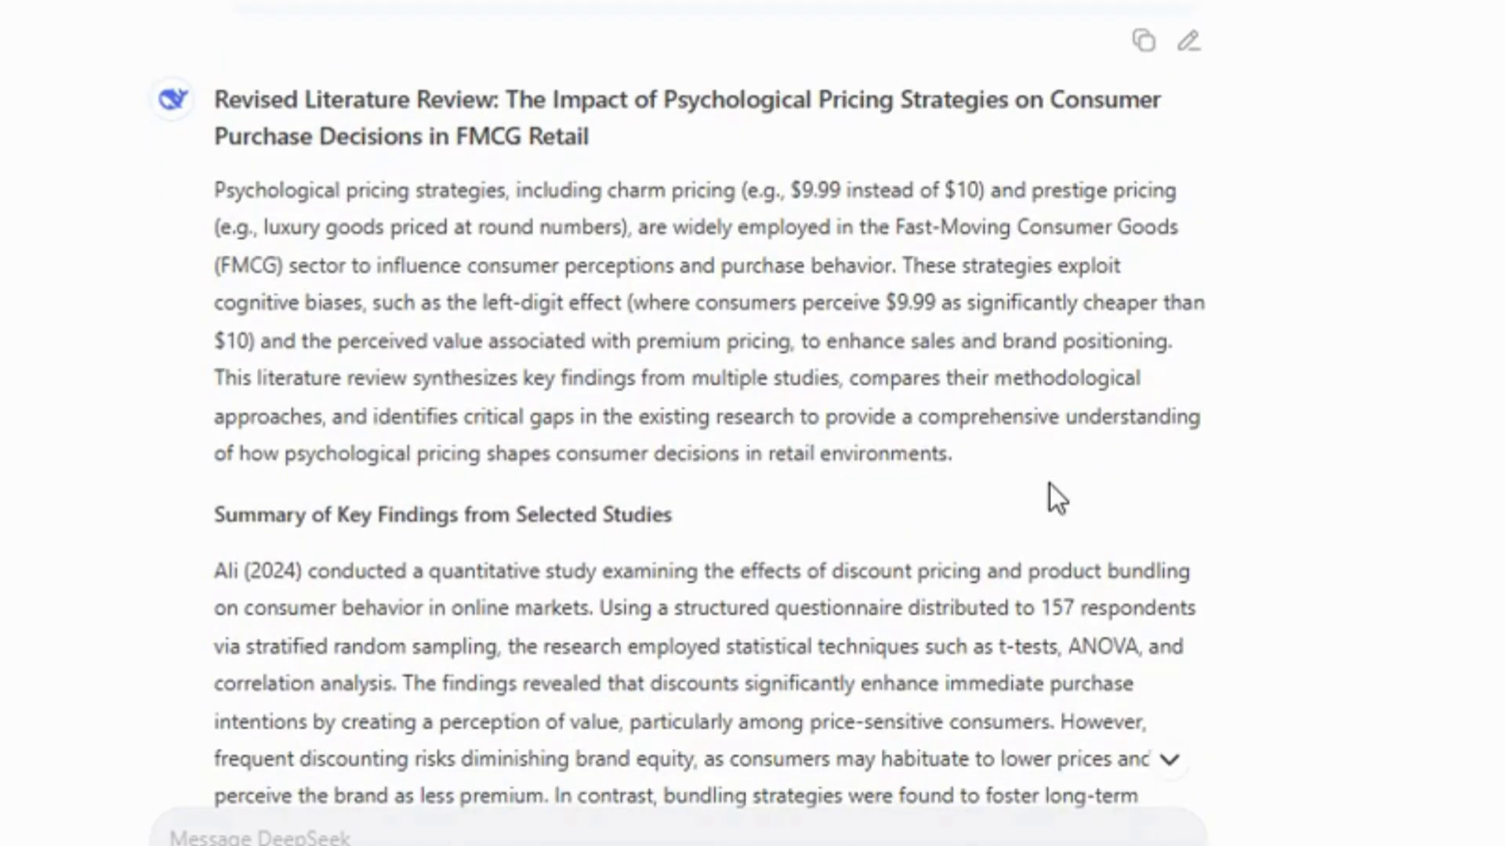
scroll(1049, 483, "down", 1)
scroll(1049, 484, "down", 1)
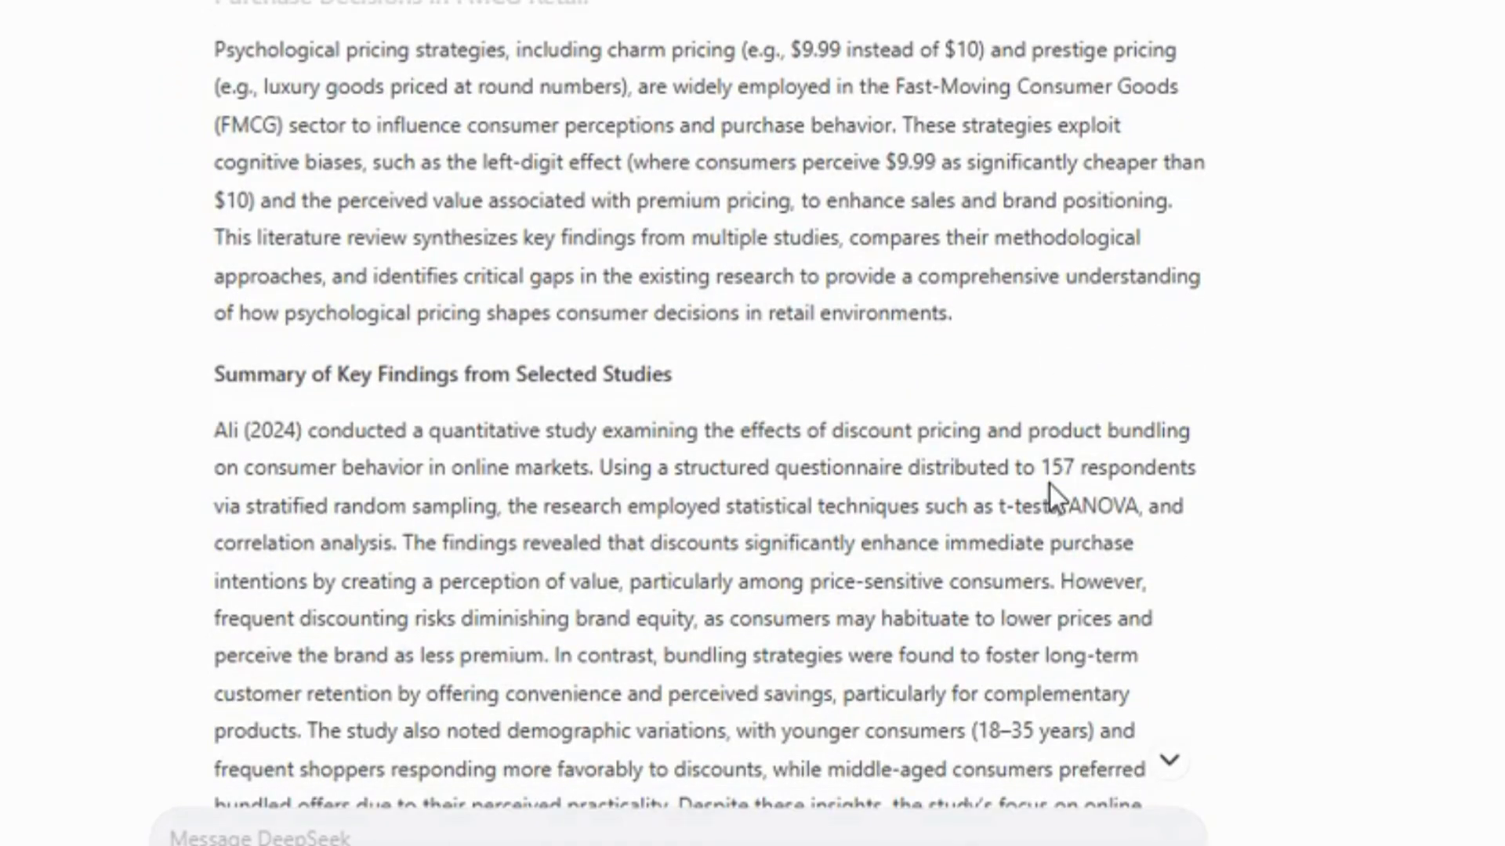
scroll(1050, 496, "down", 1)
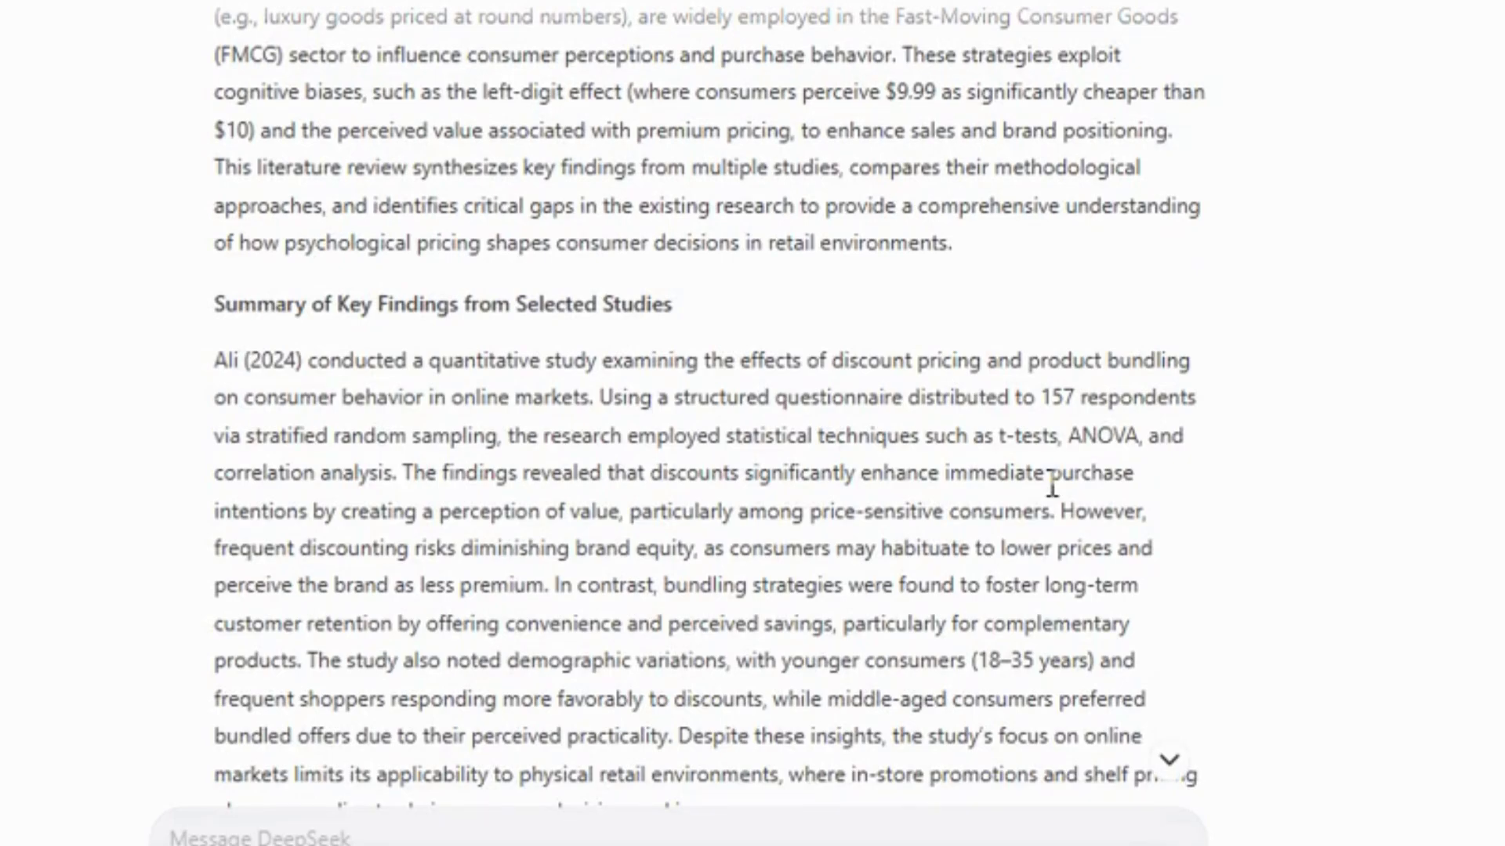
scroll(1051, 486, "down", 2)
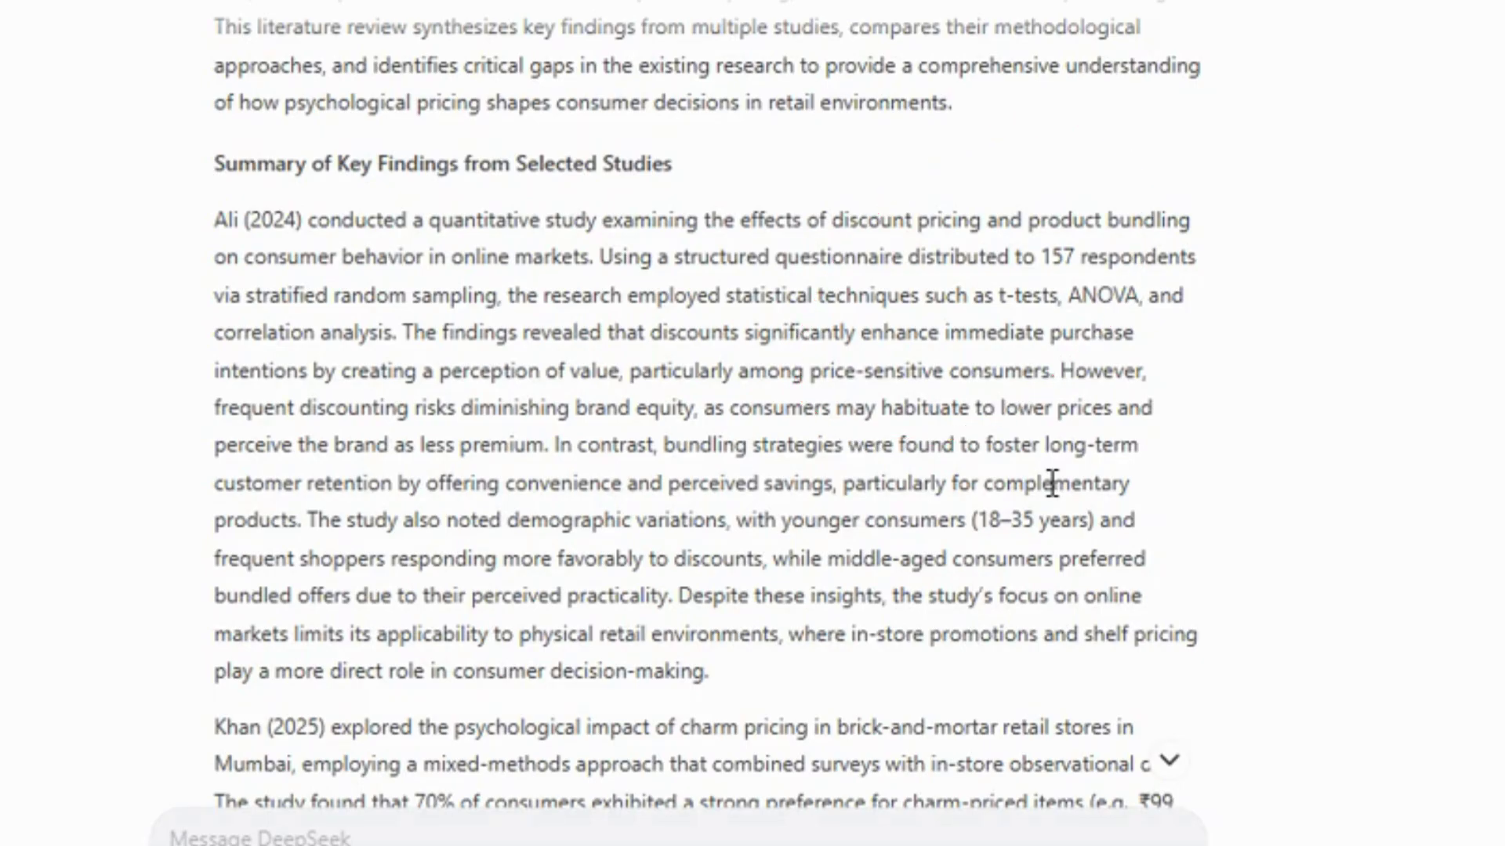
scroll(1051, 482, "down", 2)
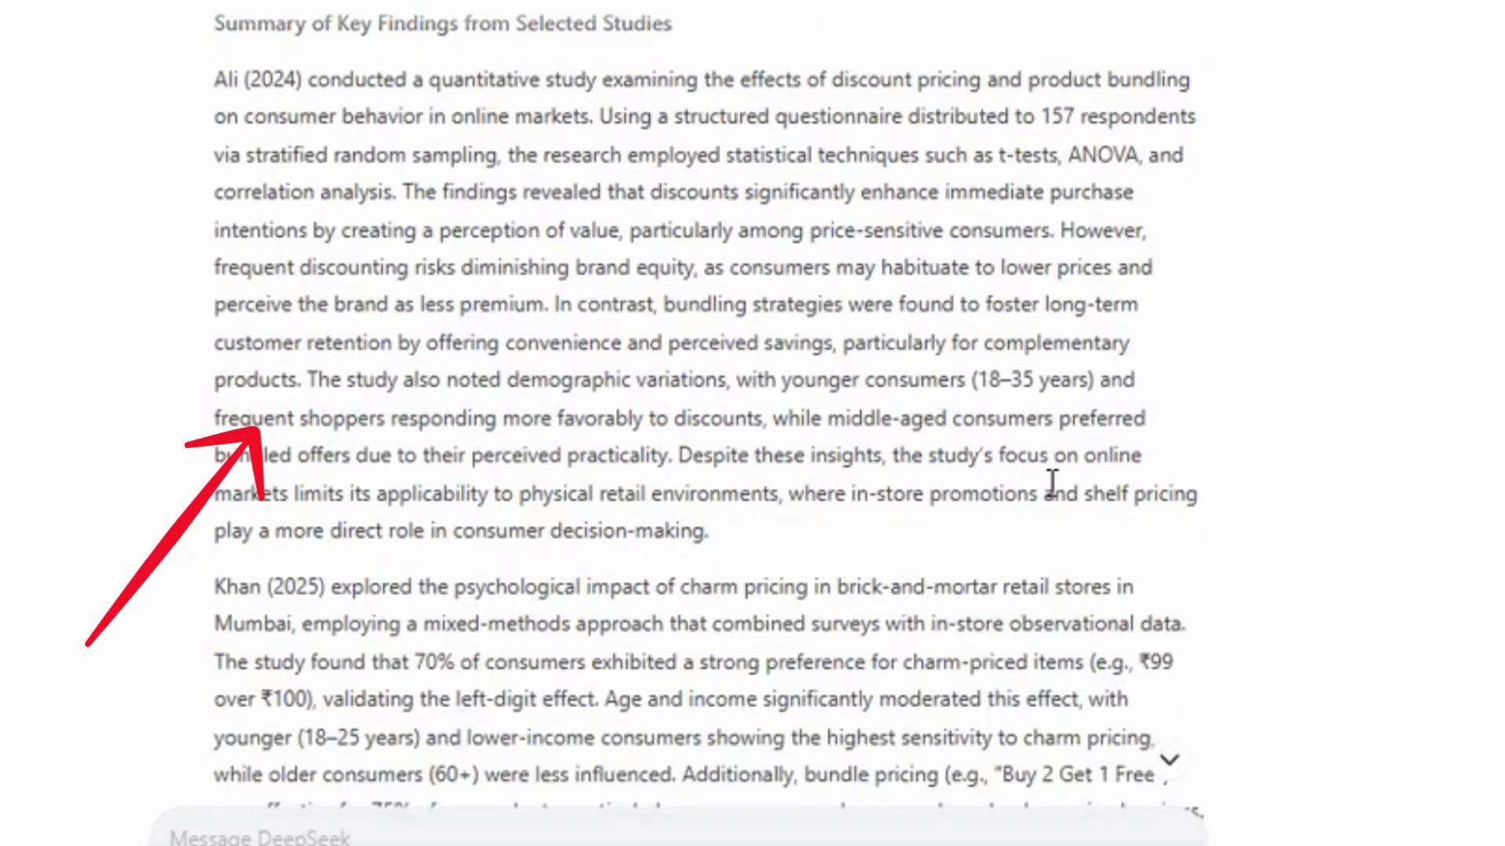
scroll(1051, 483, "down", 4)
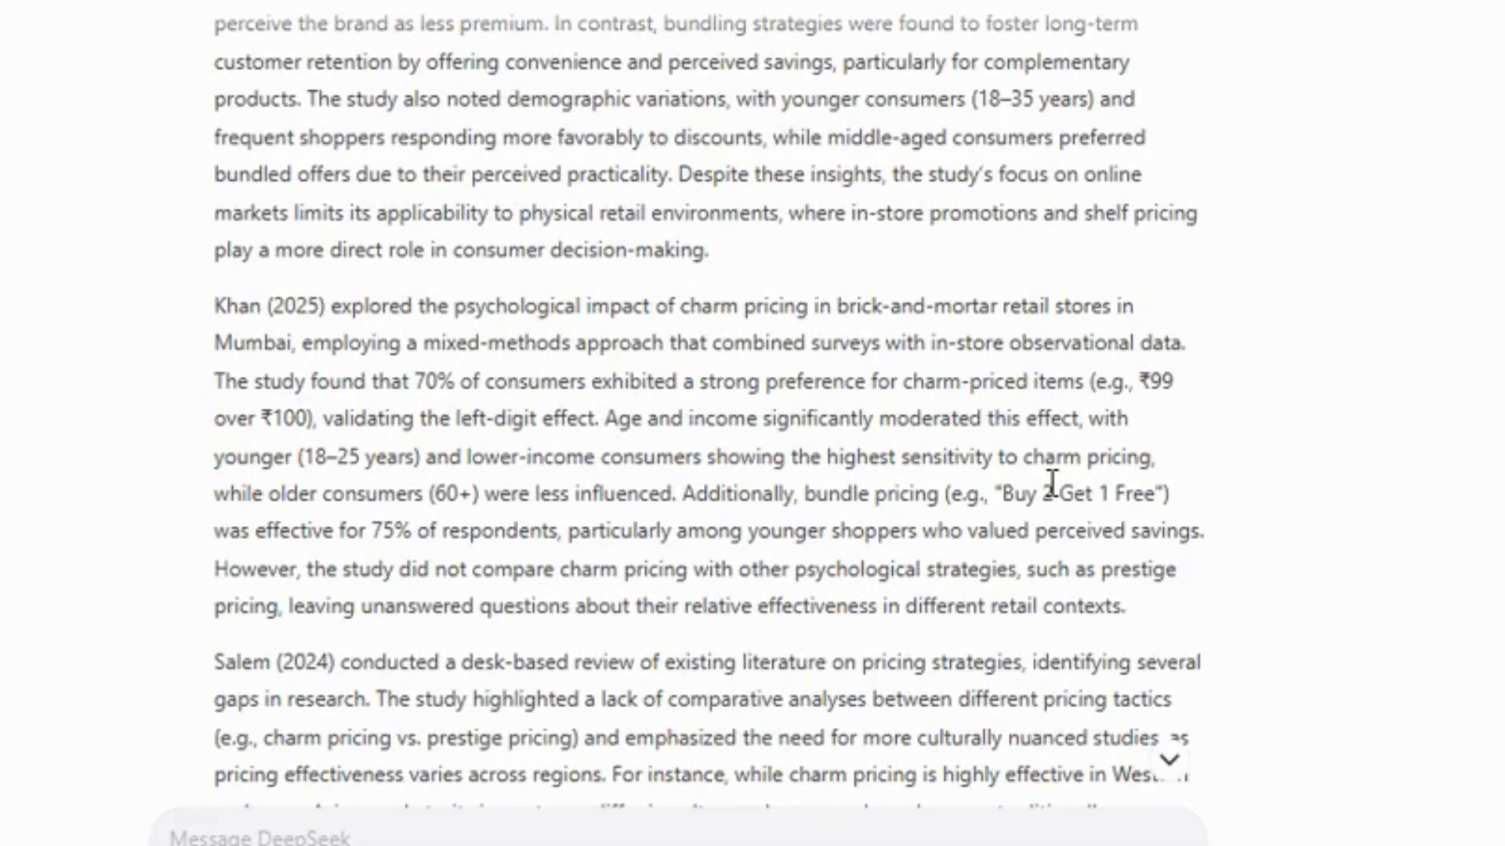
scroll(1051, 482, "down", 2)
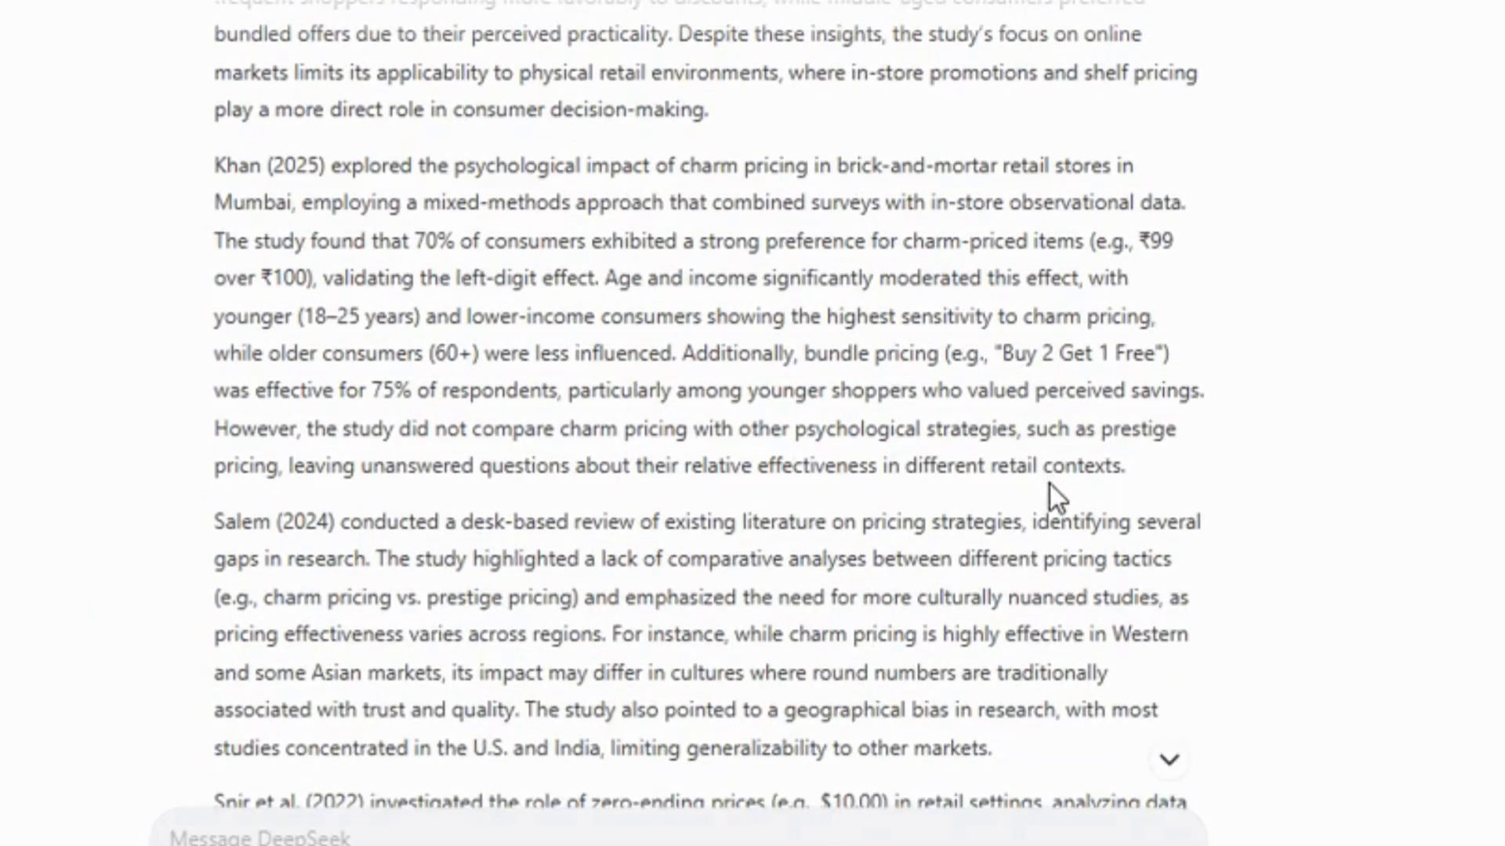
scroll(1050, 483, "down", 9)
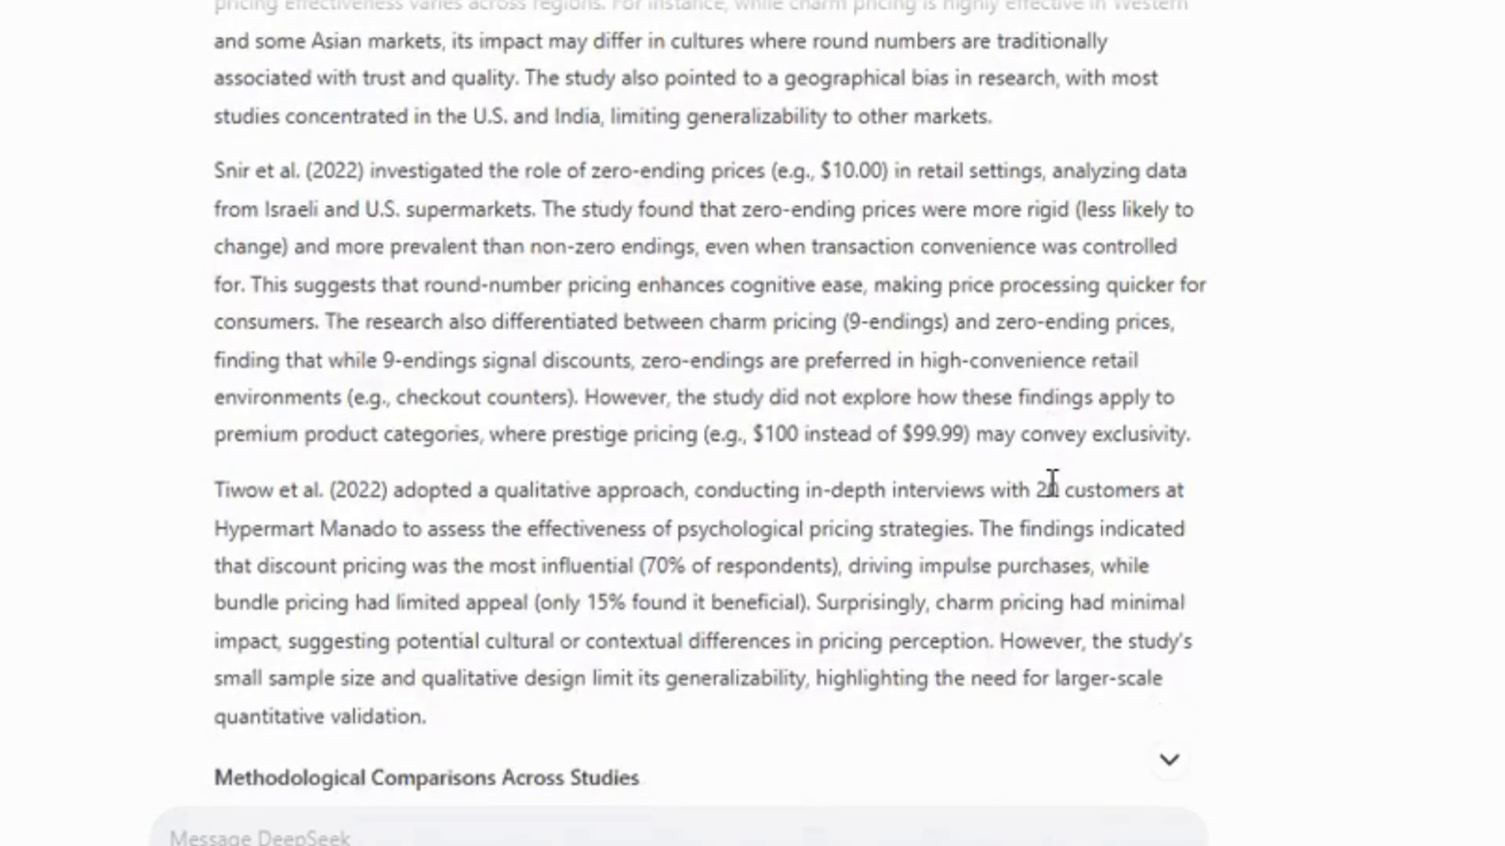
scroll(1050, 482, "down", 12)
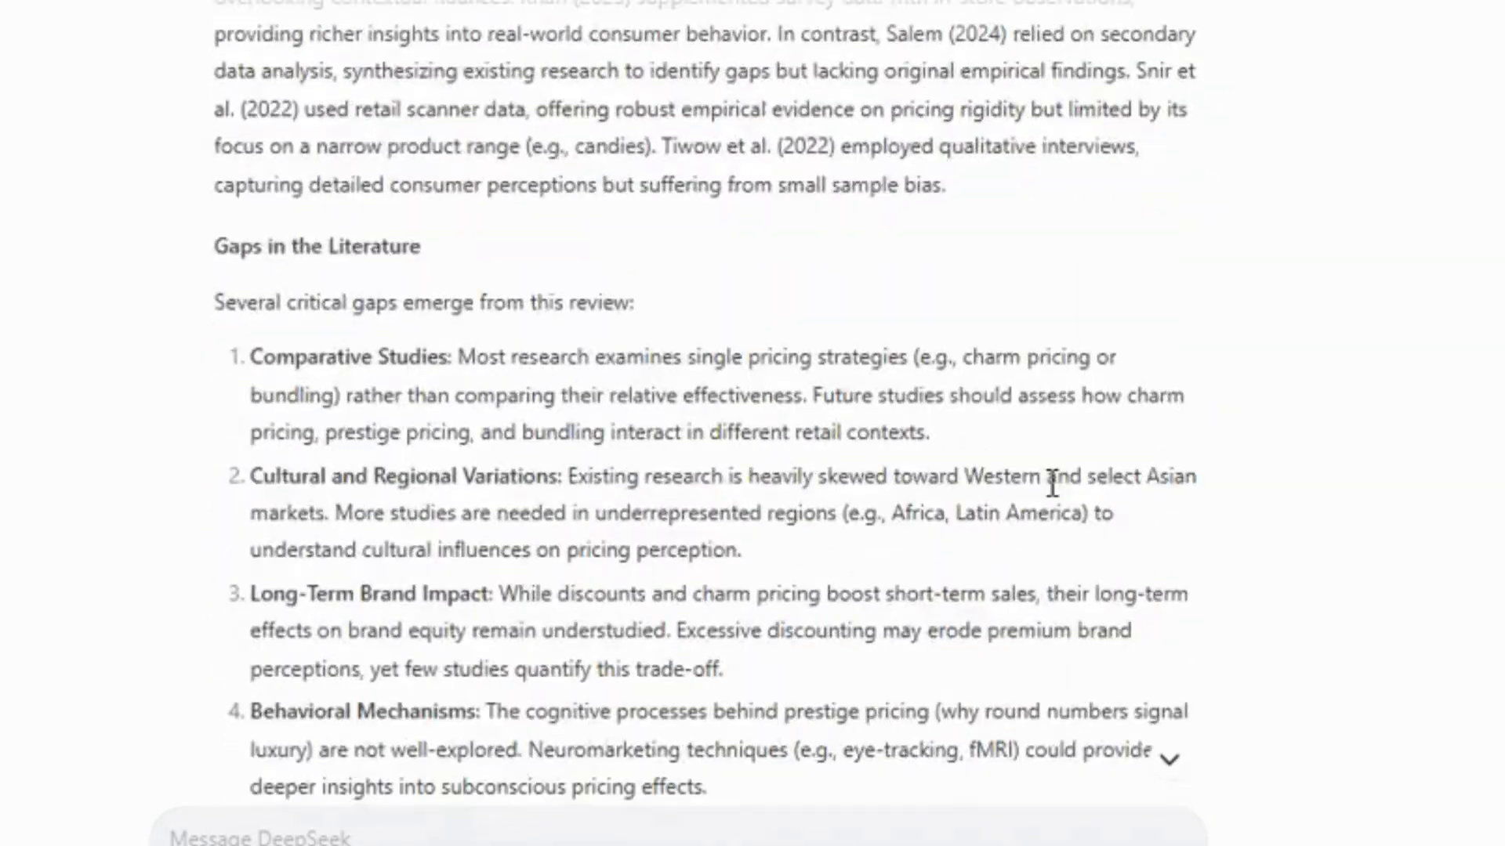
scroll(1051, 486, "down", 1)
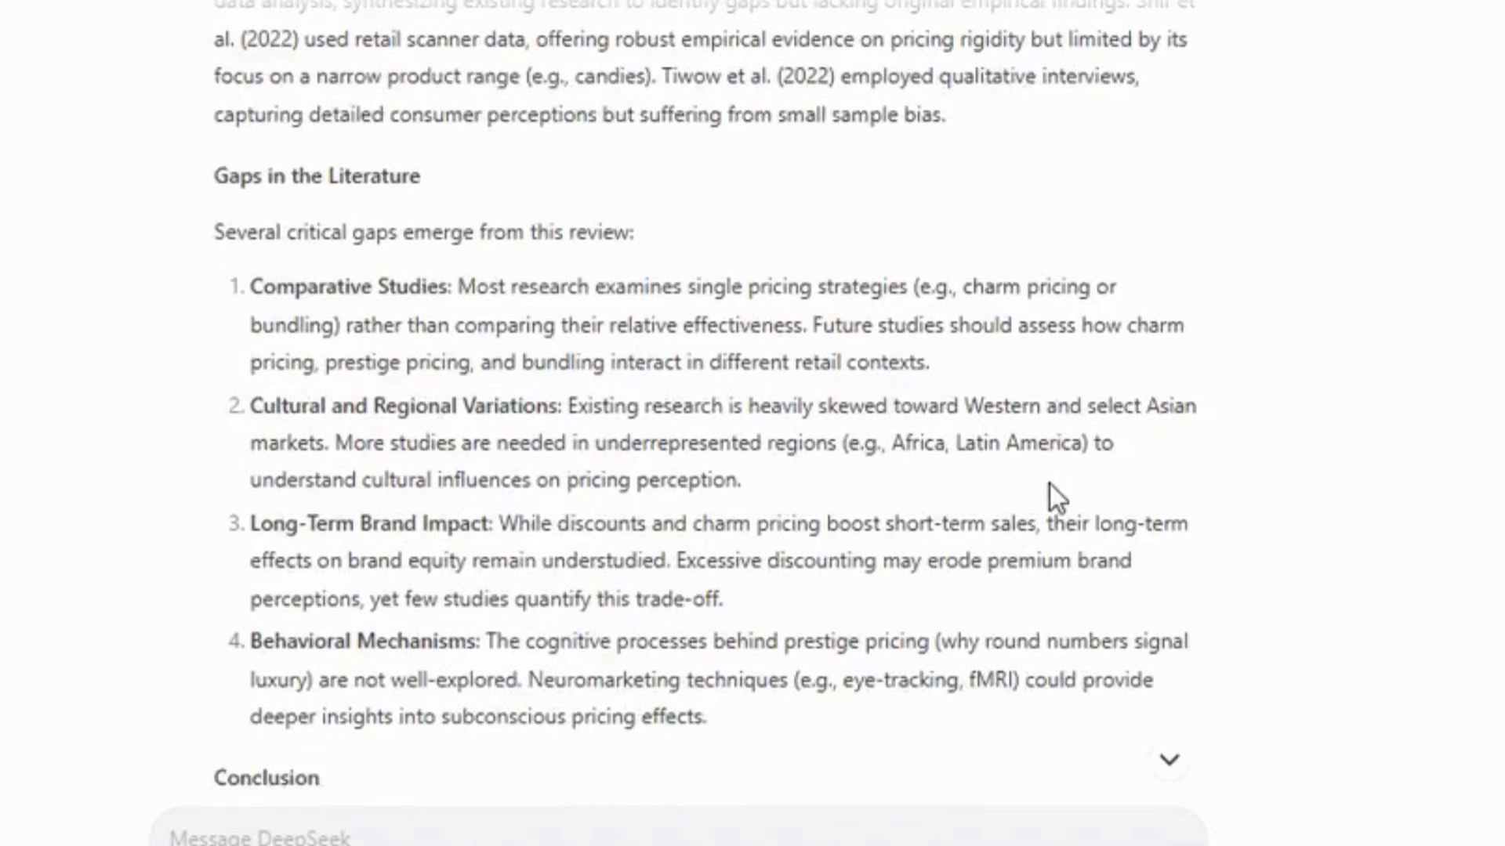
scroll(1050, 483, "down", 6)
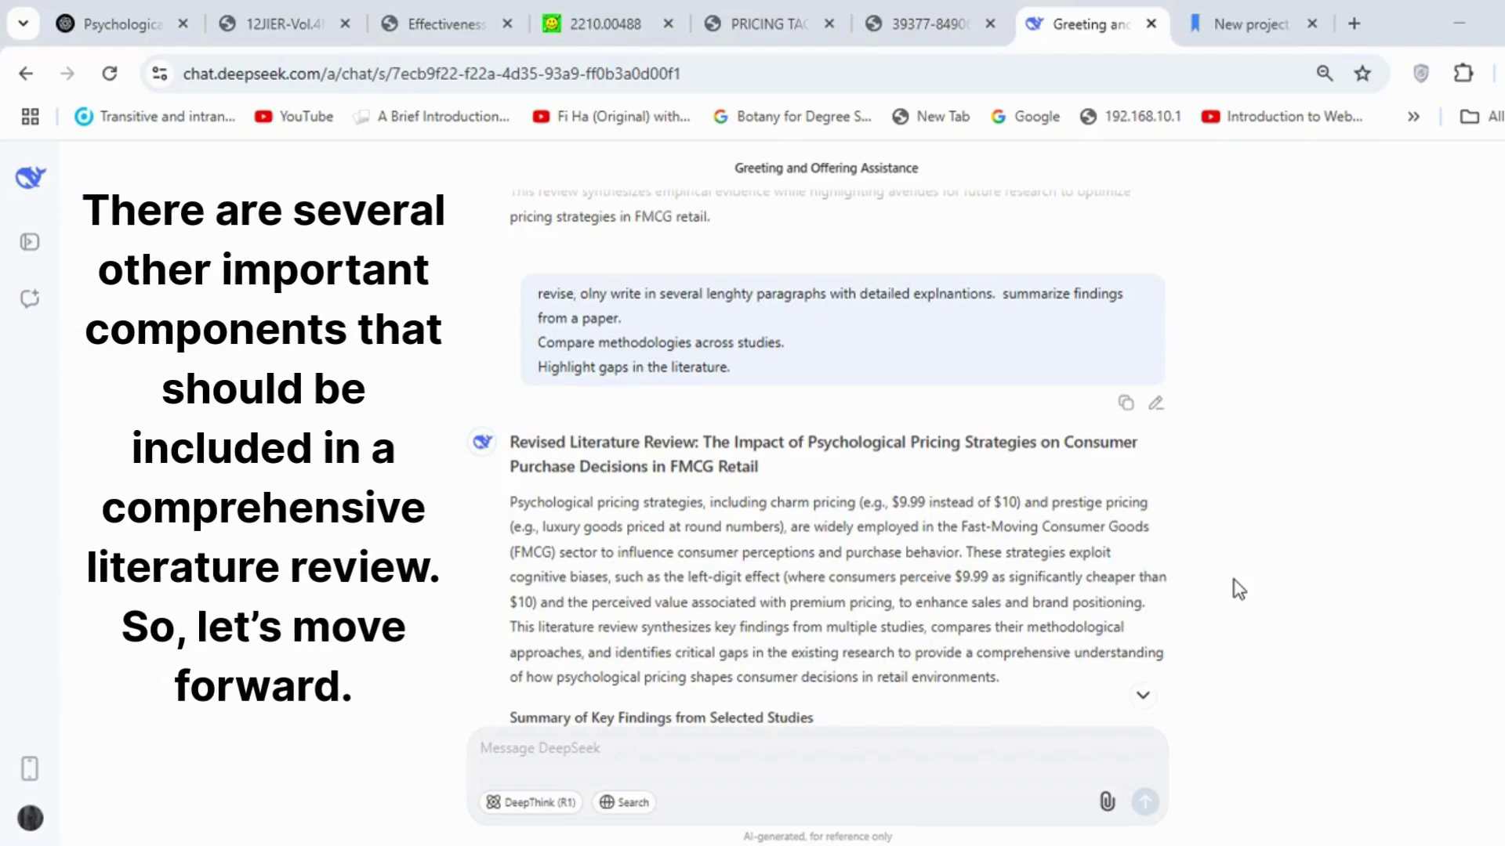
- Ask for thematic categorization, theory/thematic mapping and emerging vs. declining themes, requiring citations
scroll(1159, 502, "up", 10)
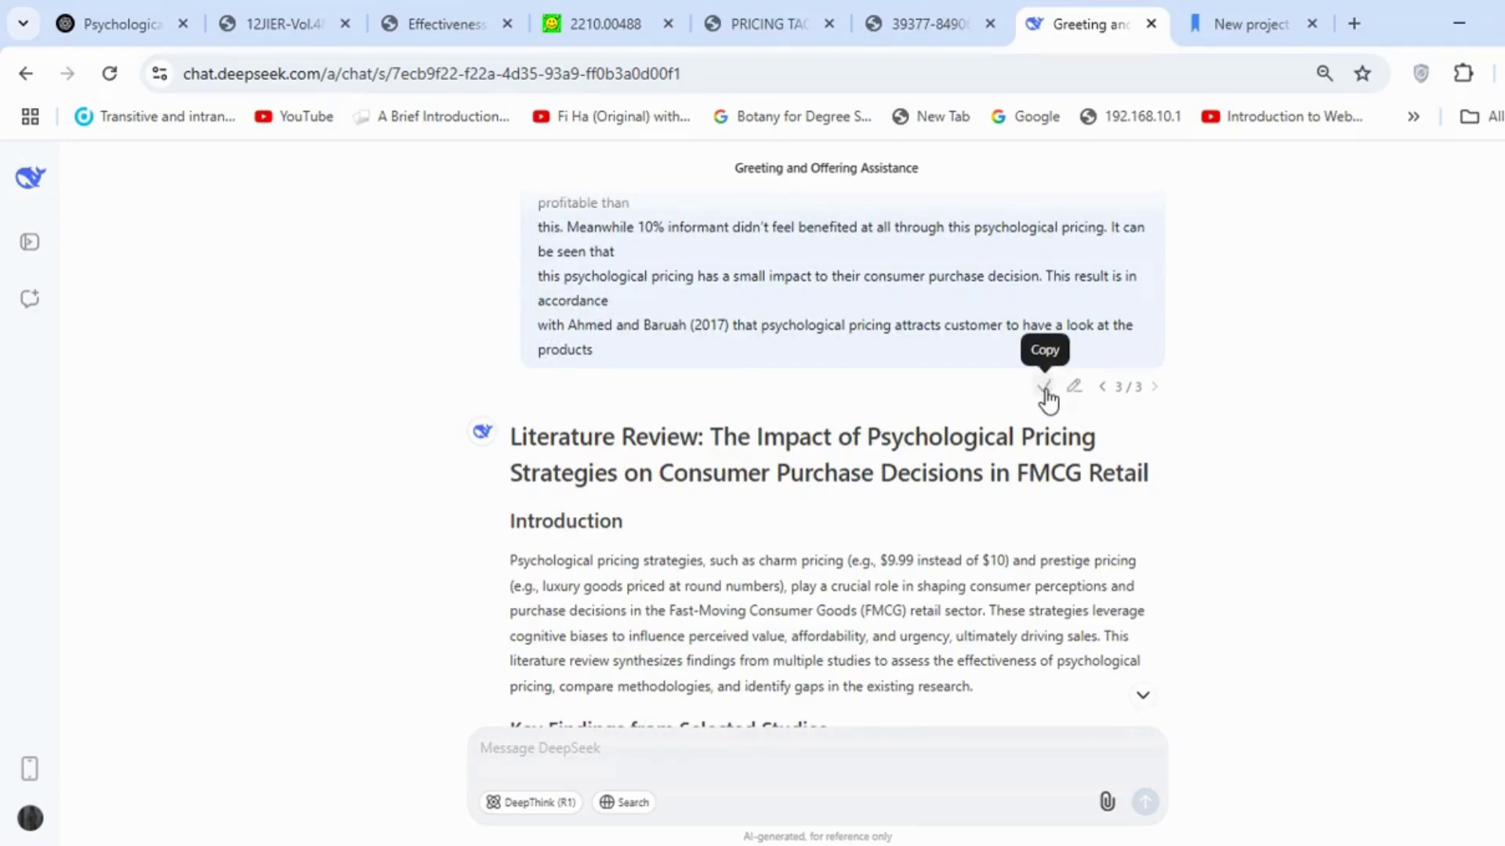
left_click(1142, 695)
key("super+v")
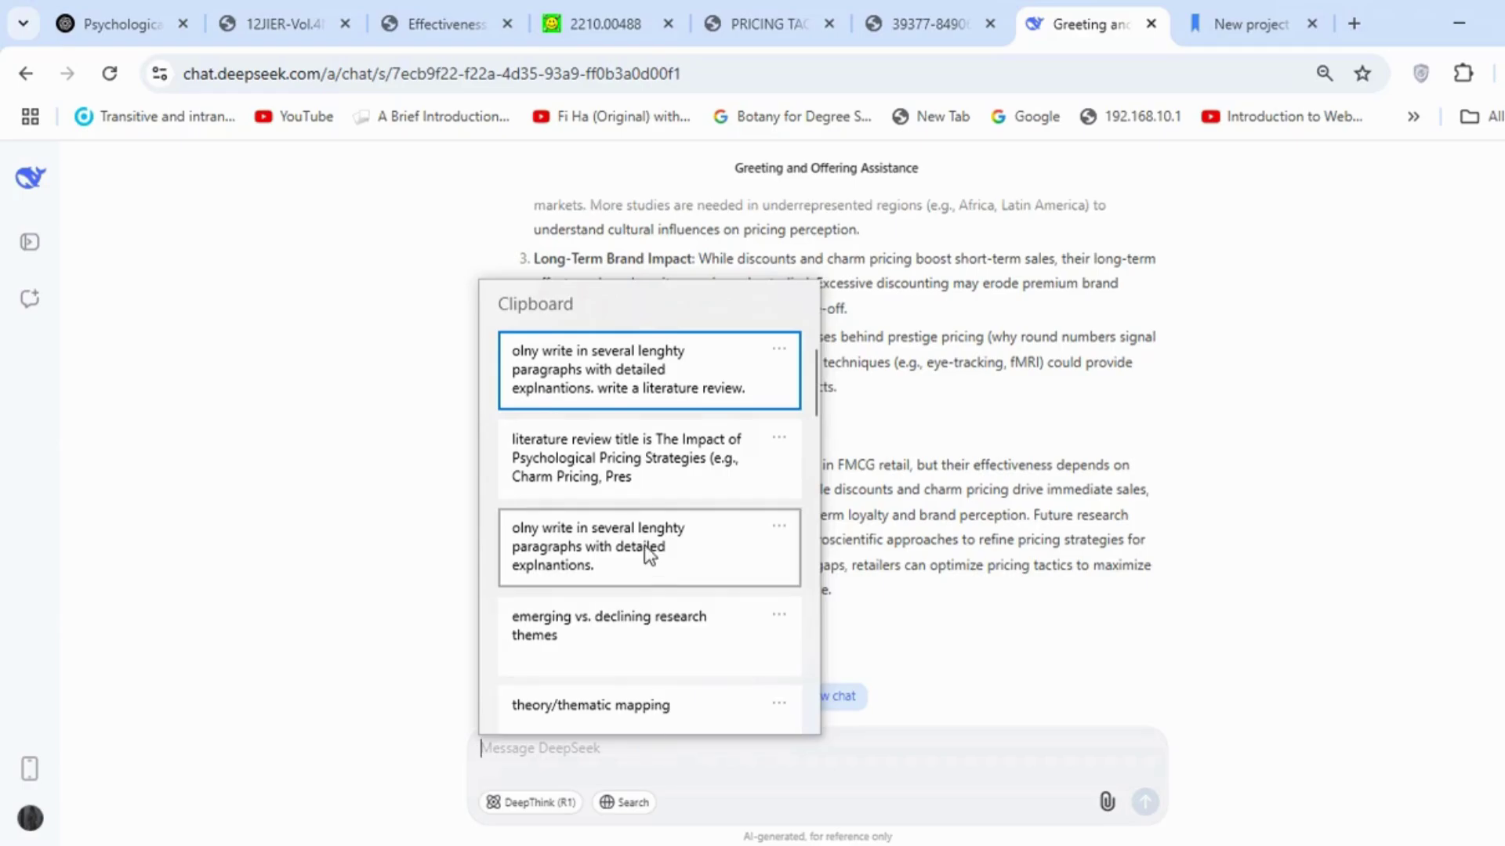
left_click(647, 553)
type("r this literatur")
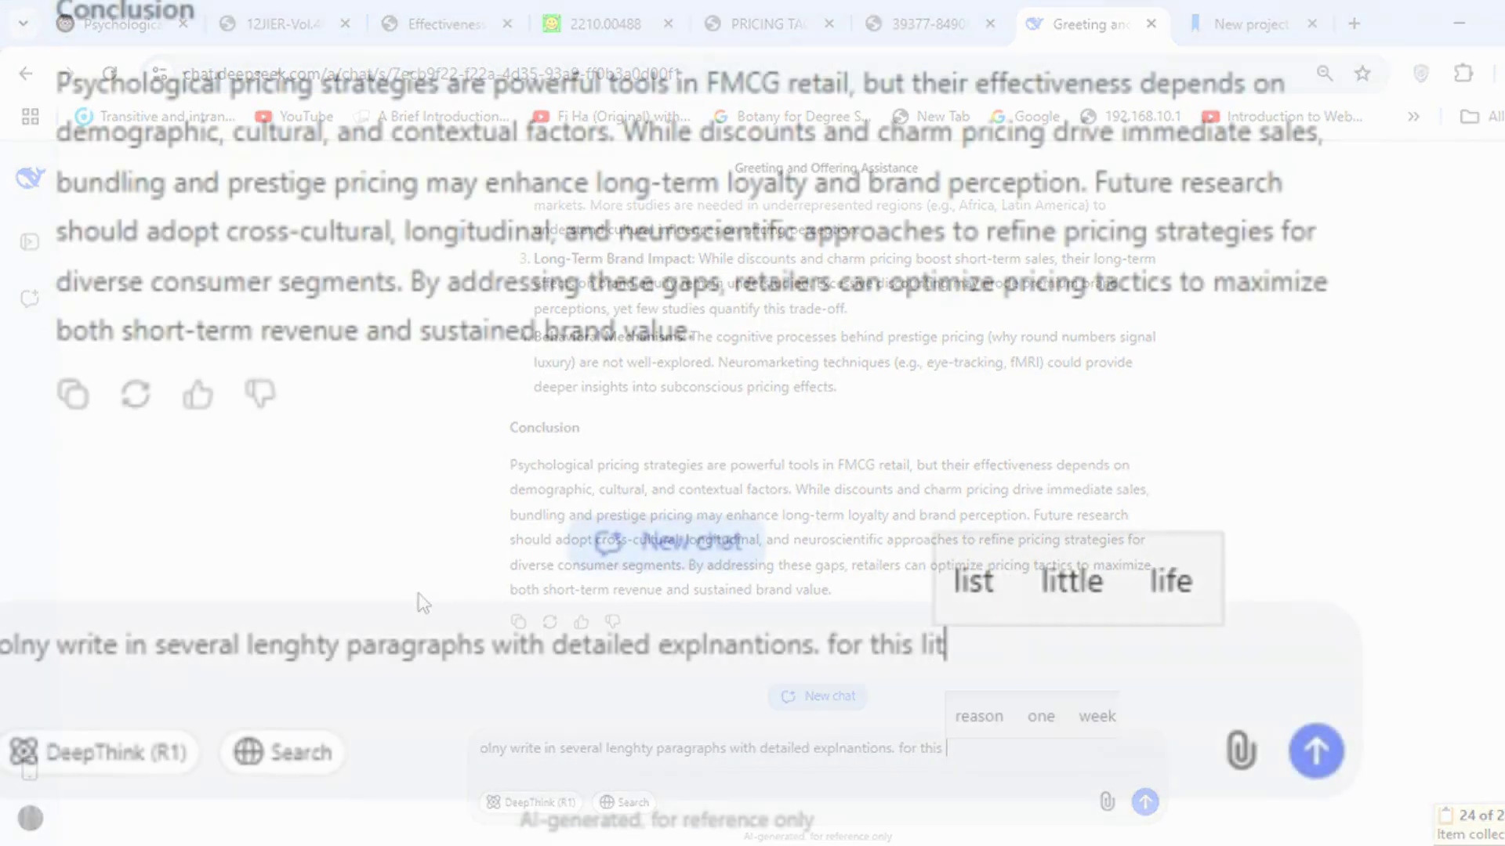
type("e revie")
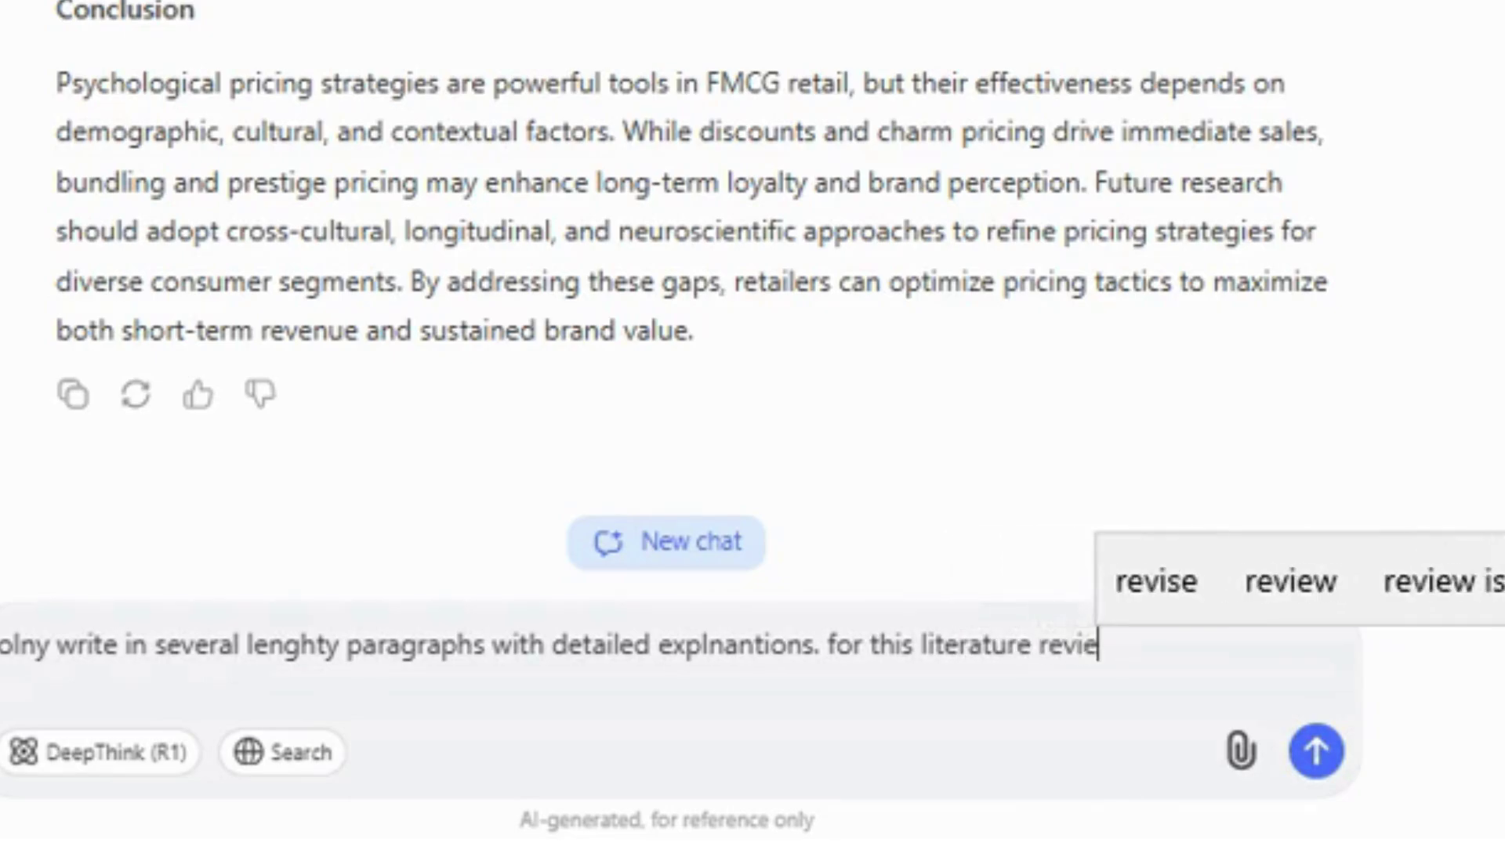
type("w please do")
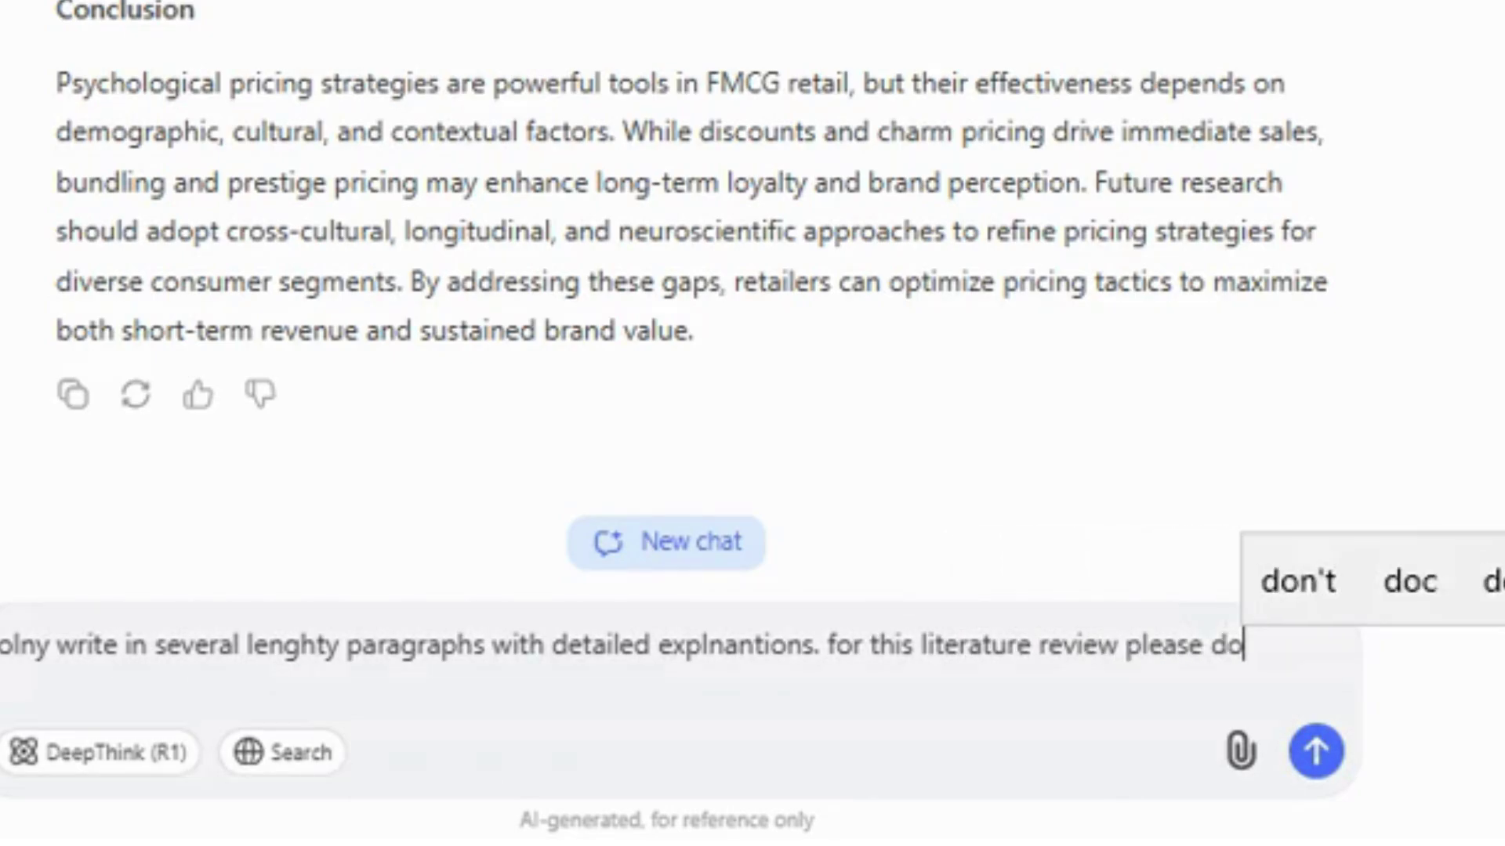
key("super+v")
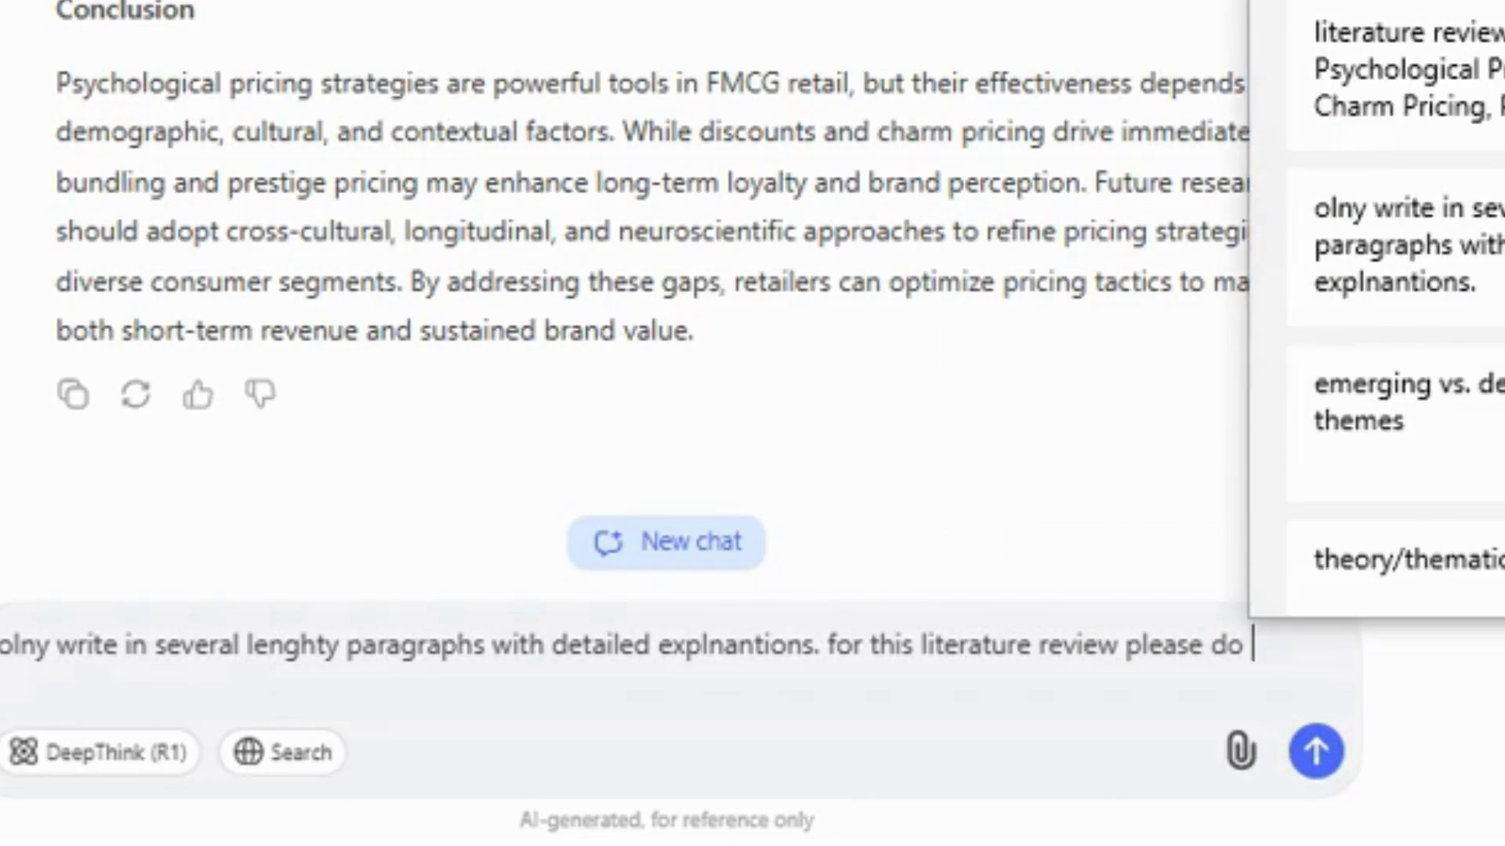
scroll(1395, 314, "down", 3)
left_click(1371, 391)
left_click(939, 606)
left_click(1016, 452)
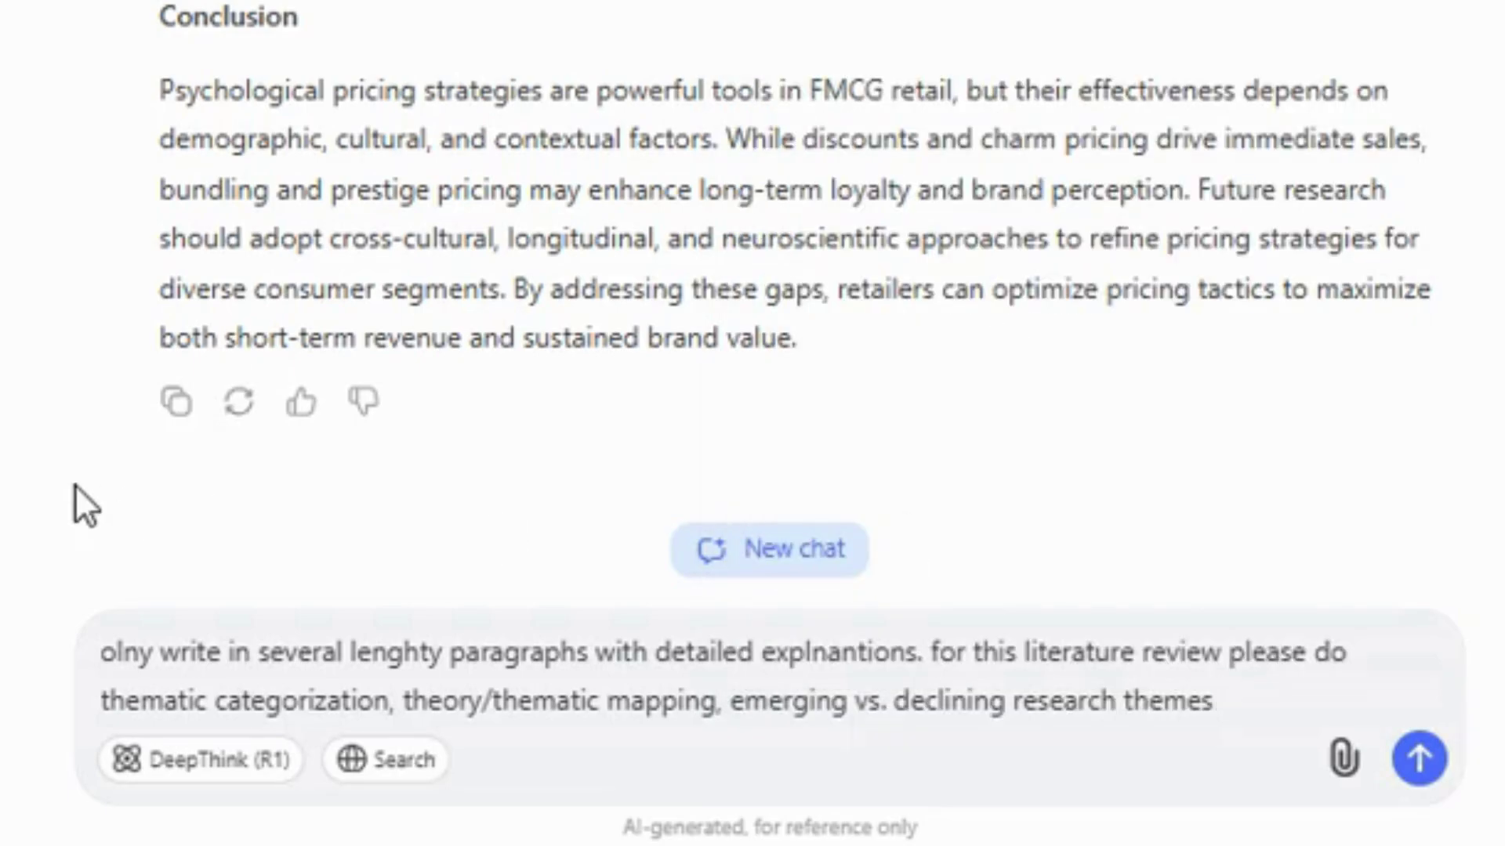
type("please must use citations.")
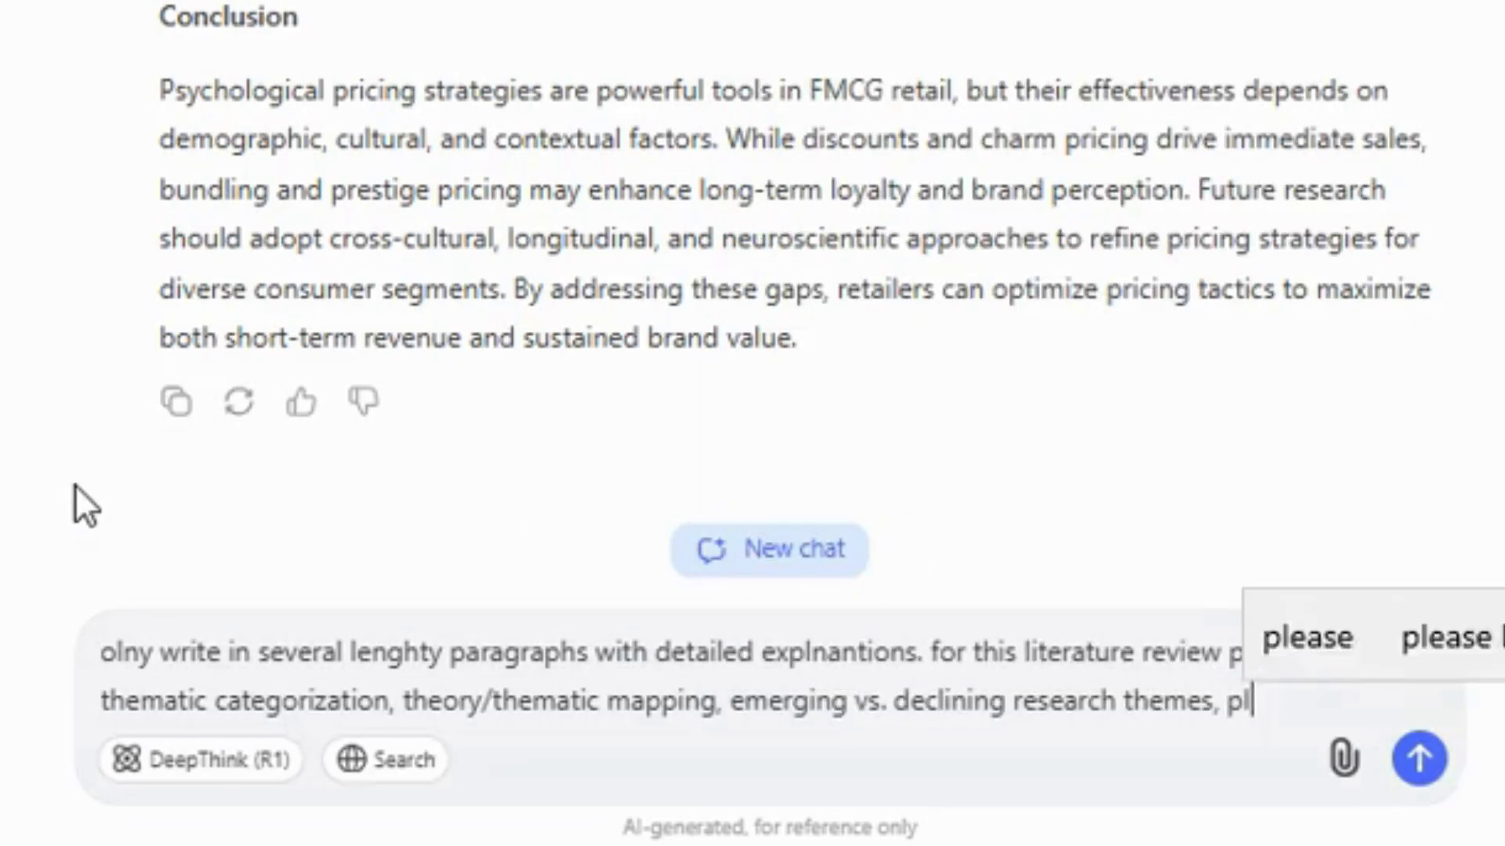
- Paste the paper excerpts below the request and delete the duplicated older instructions
key("super+v")
key("Escape")
key("ctrl+v")
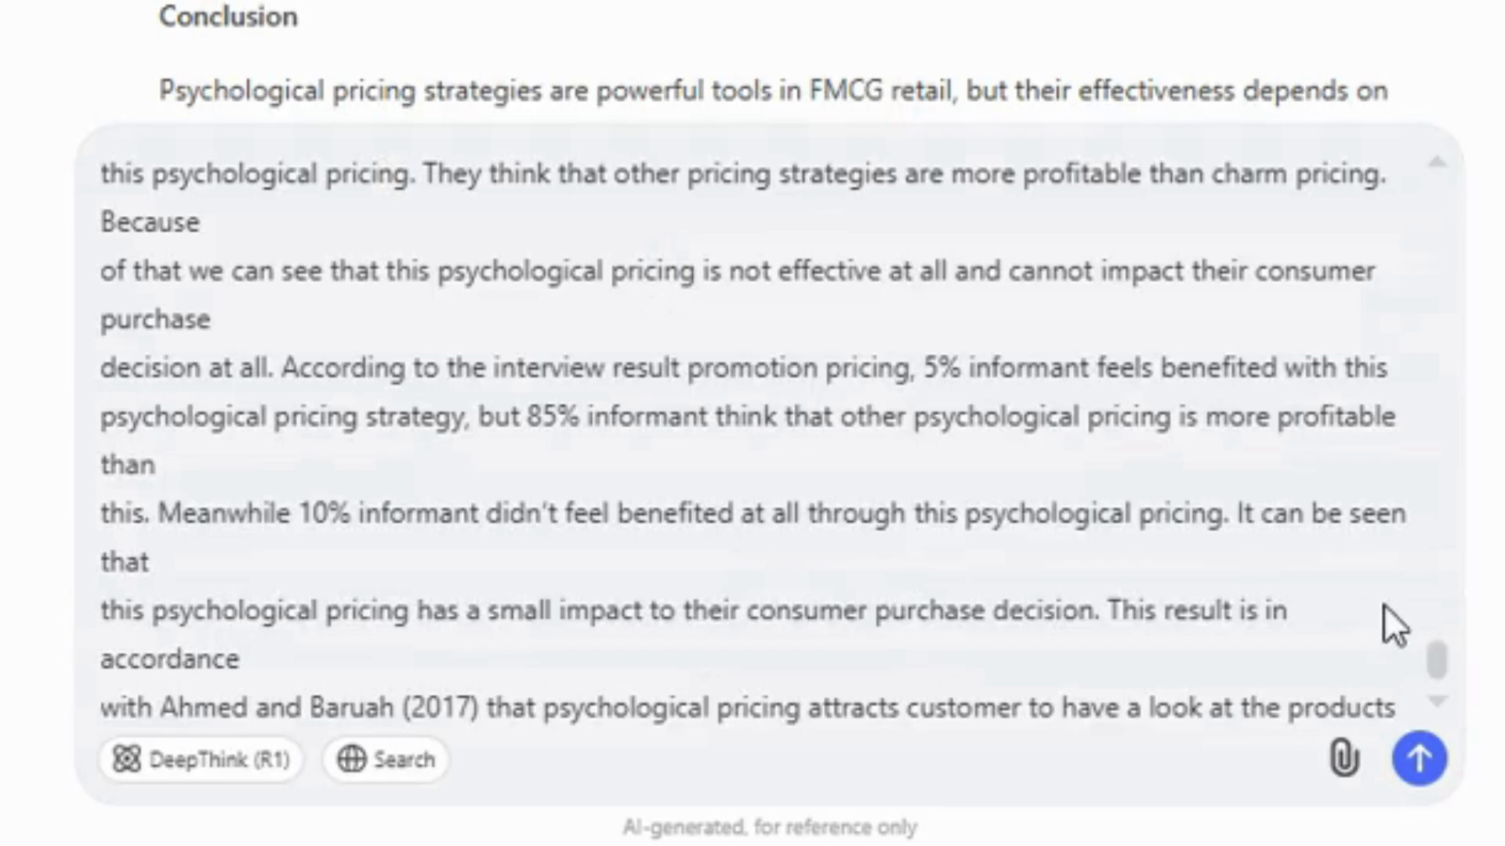
left_click_drag(1437, 662, 1424, 152)
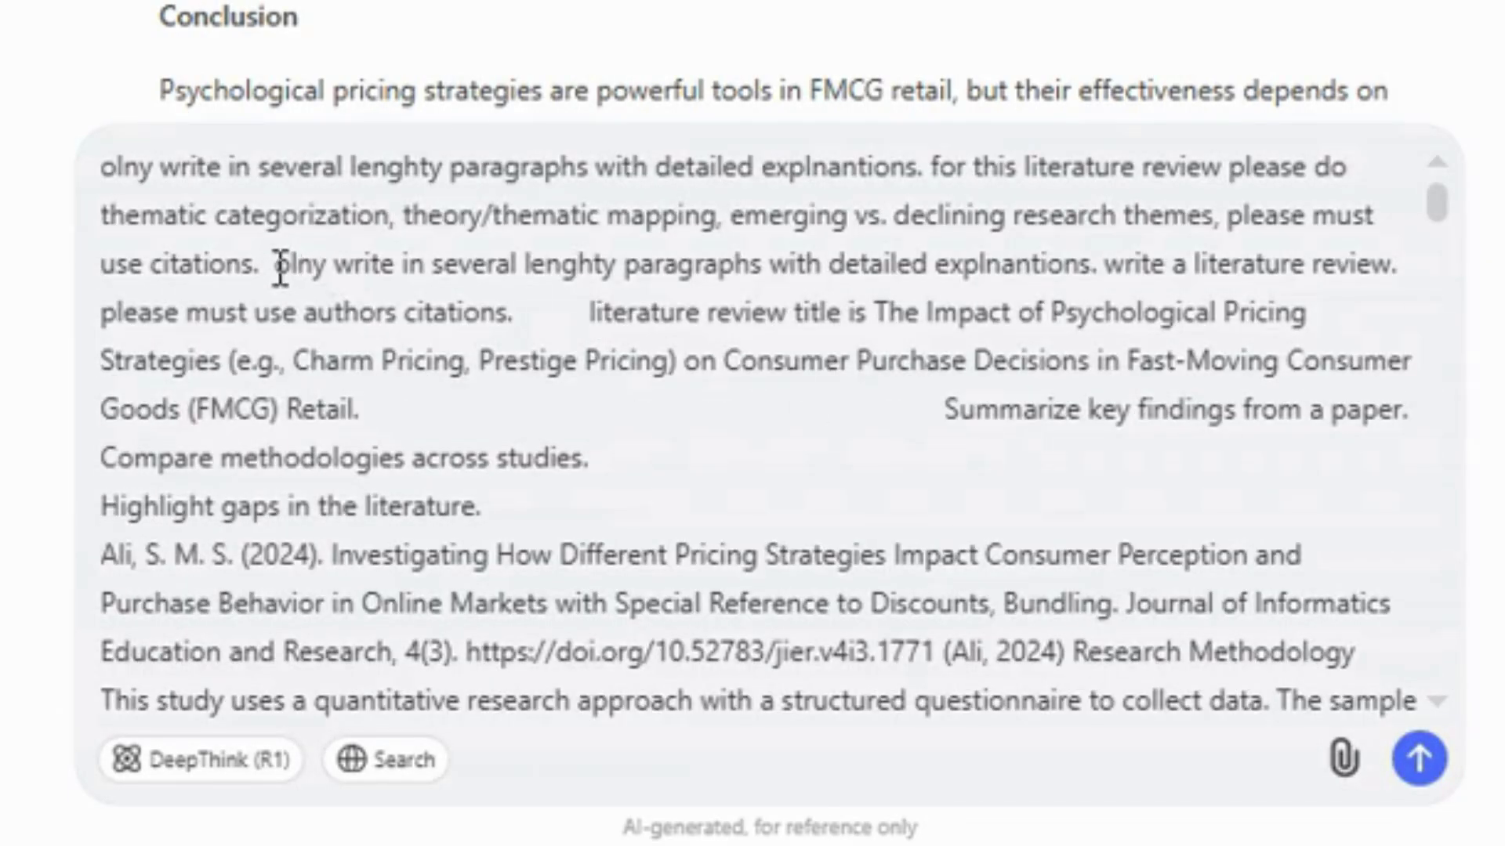
left_click_drag(279, 269, 591, 496)
key("BackSpace")
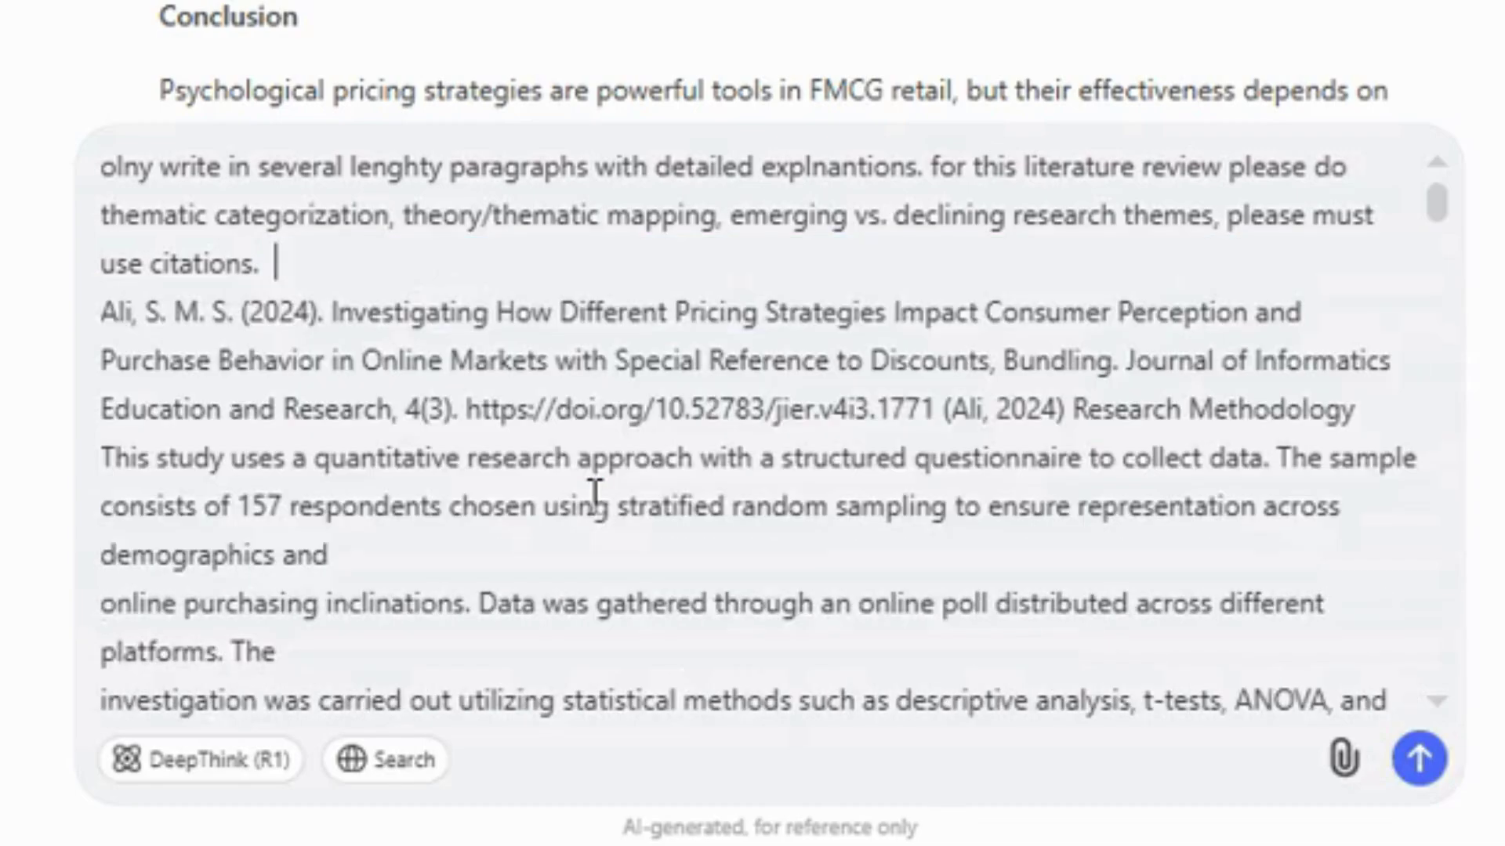
- Send the thematic review request and read the reply through gaps, conclusion and key citations
left_click(1419, 758)
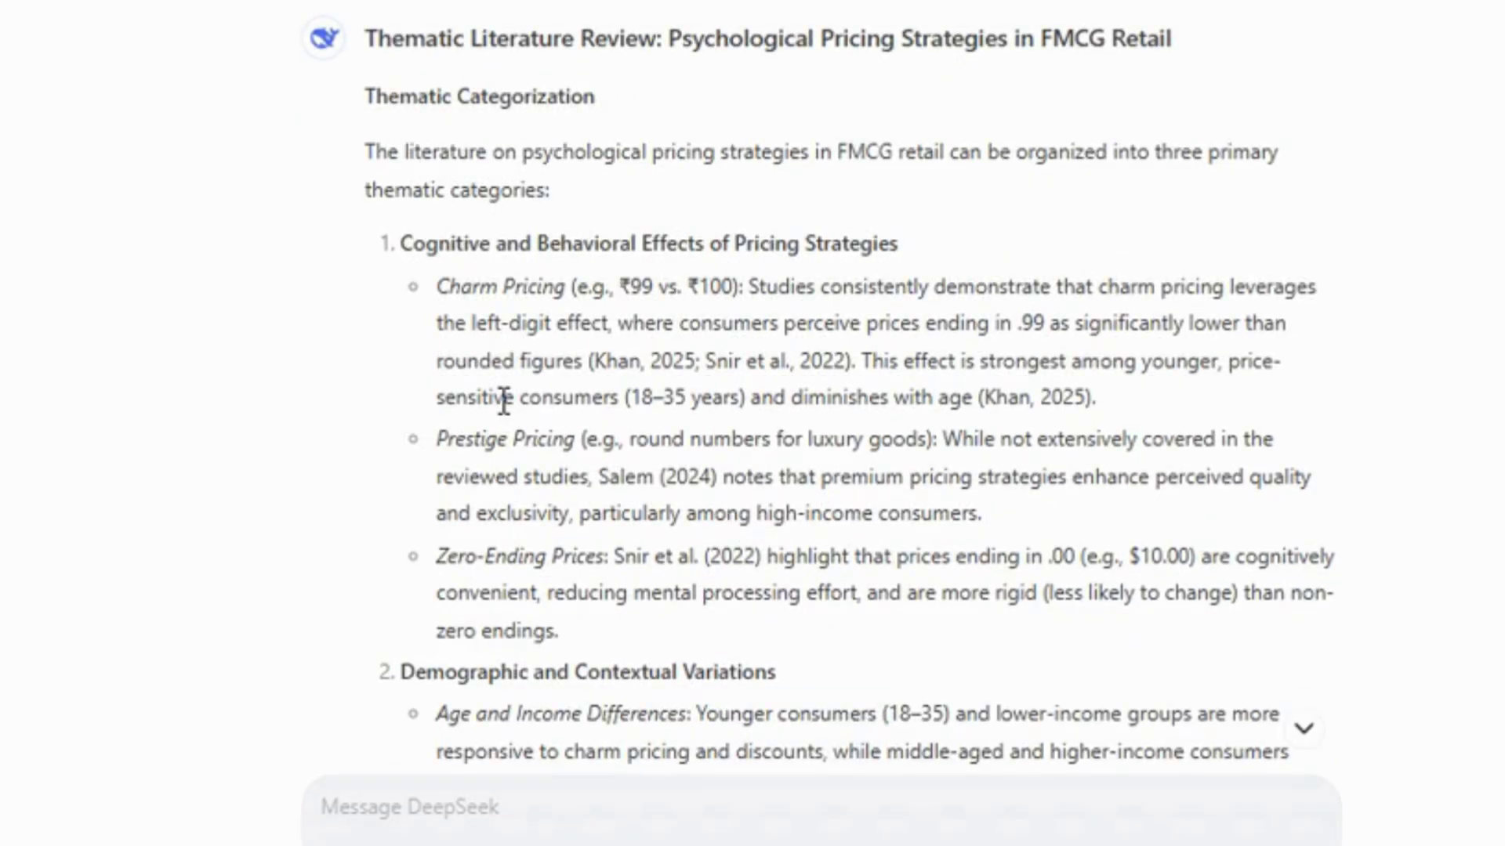
scroll(503, 401, "down", 10)
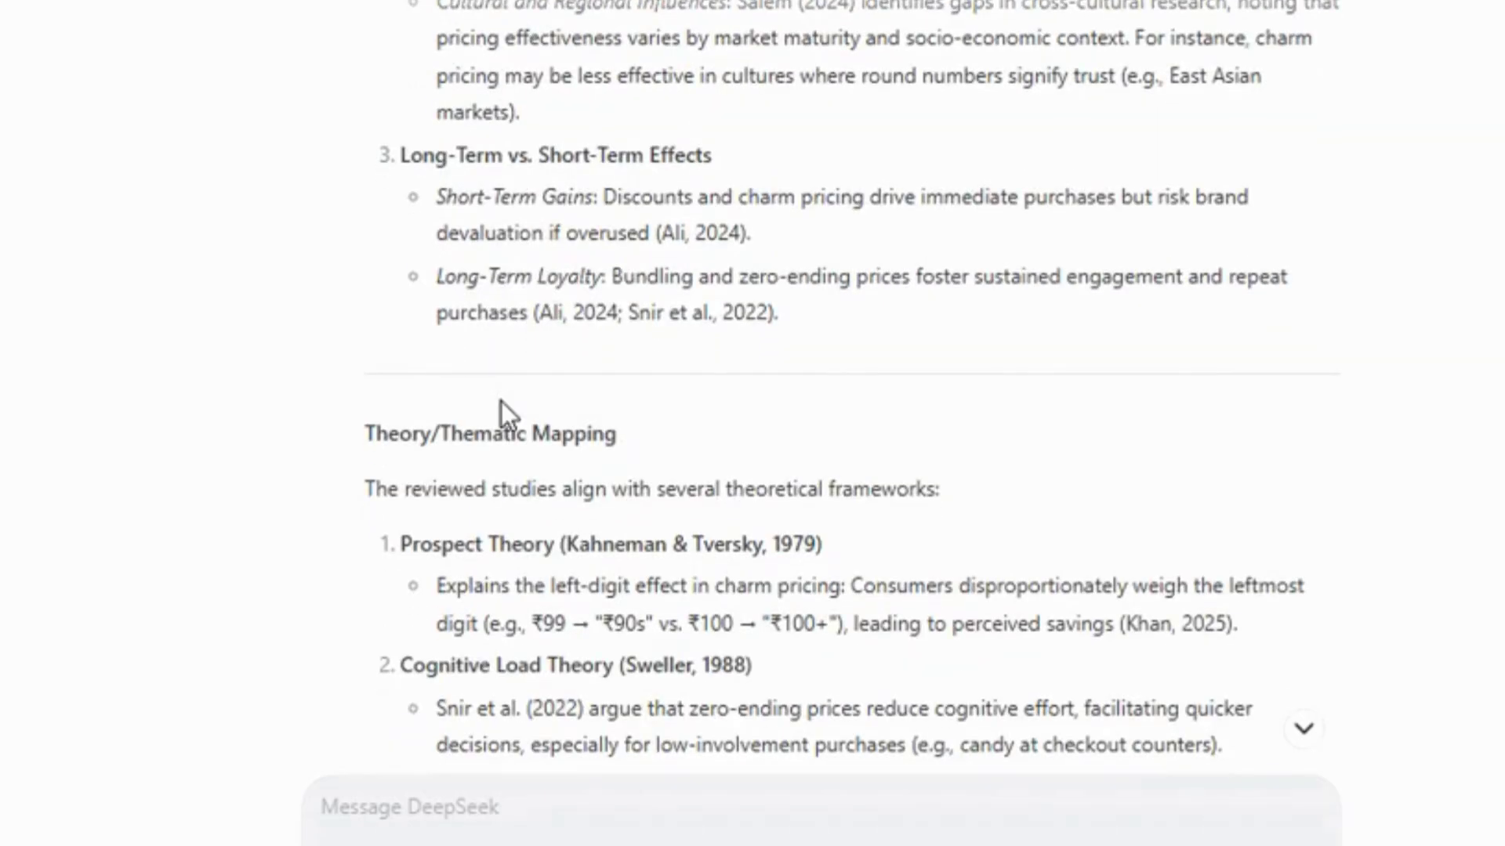
scroll(500, 401, "down", 1)
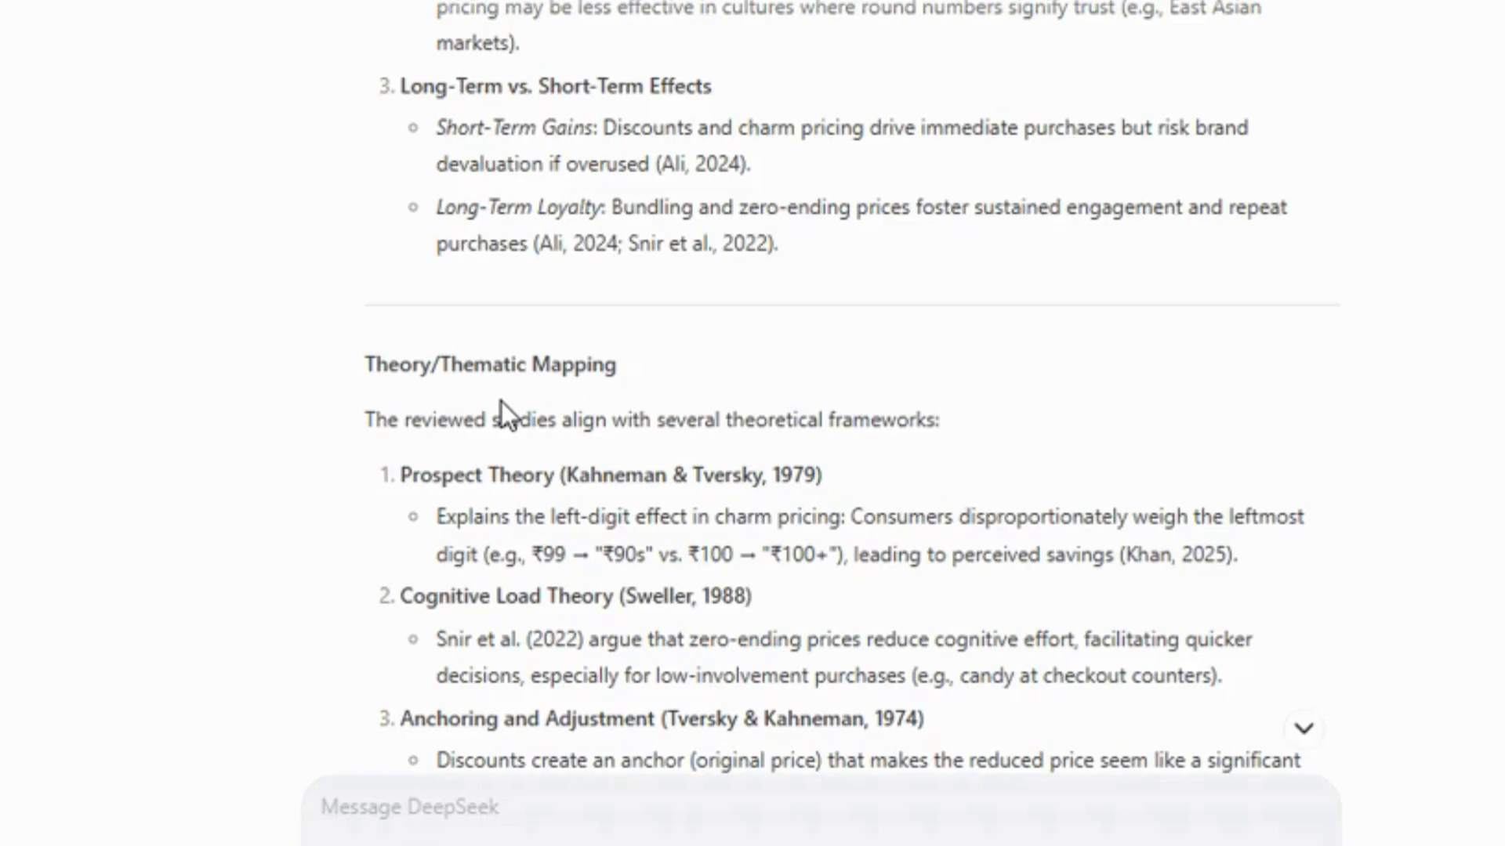
scroll(501, 401, "down", 2)
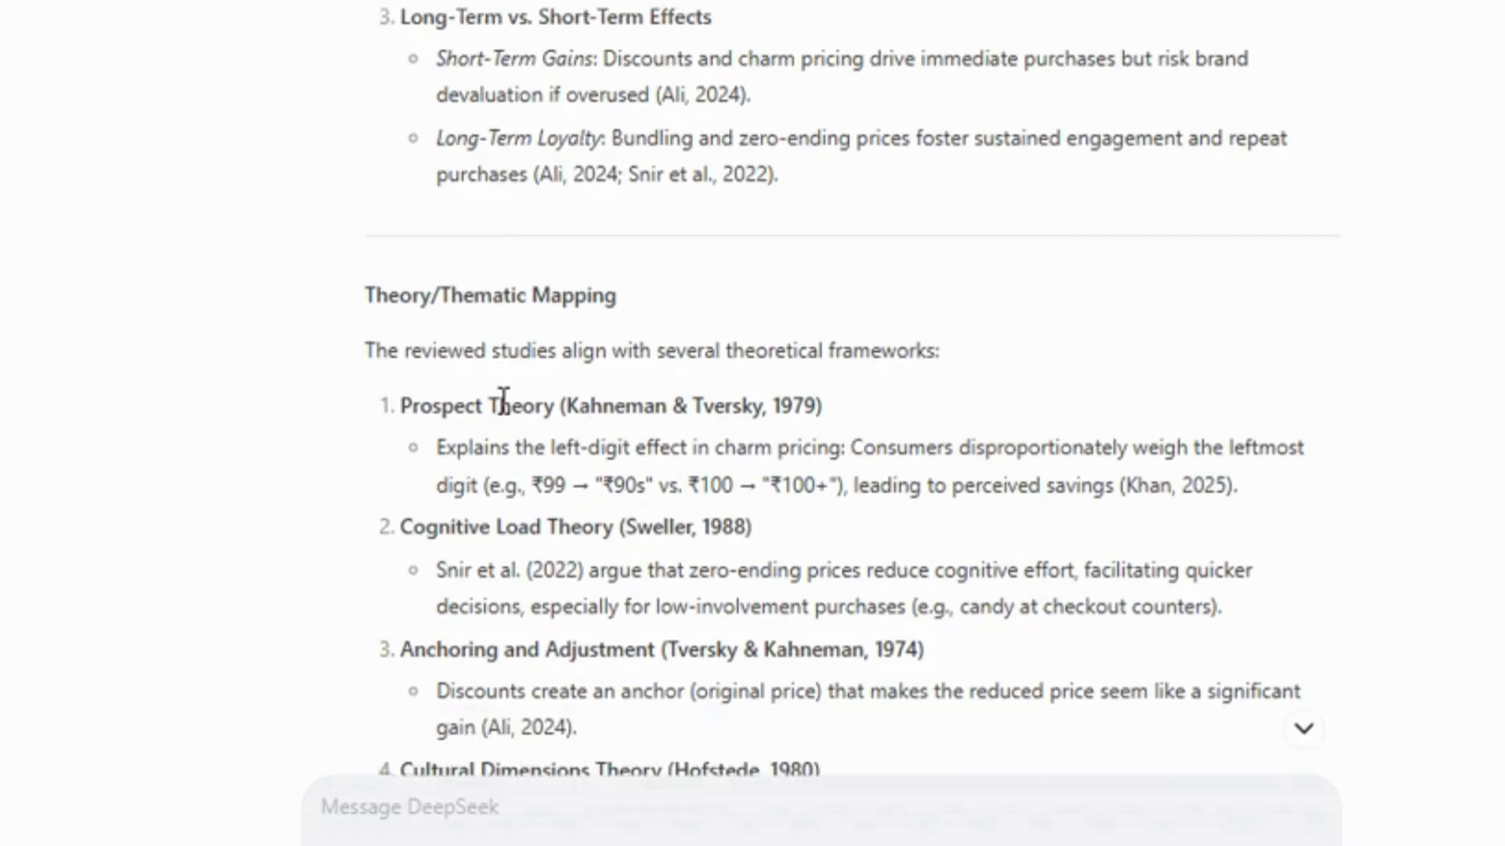
scroll(502, 401, "down", 2)
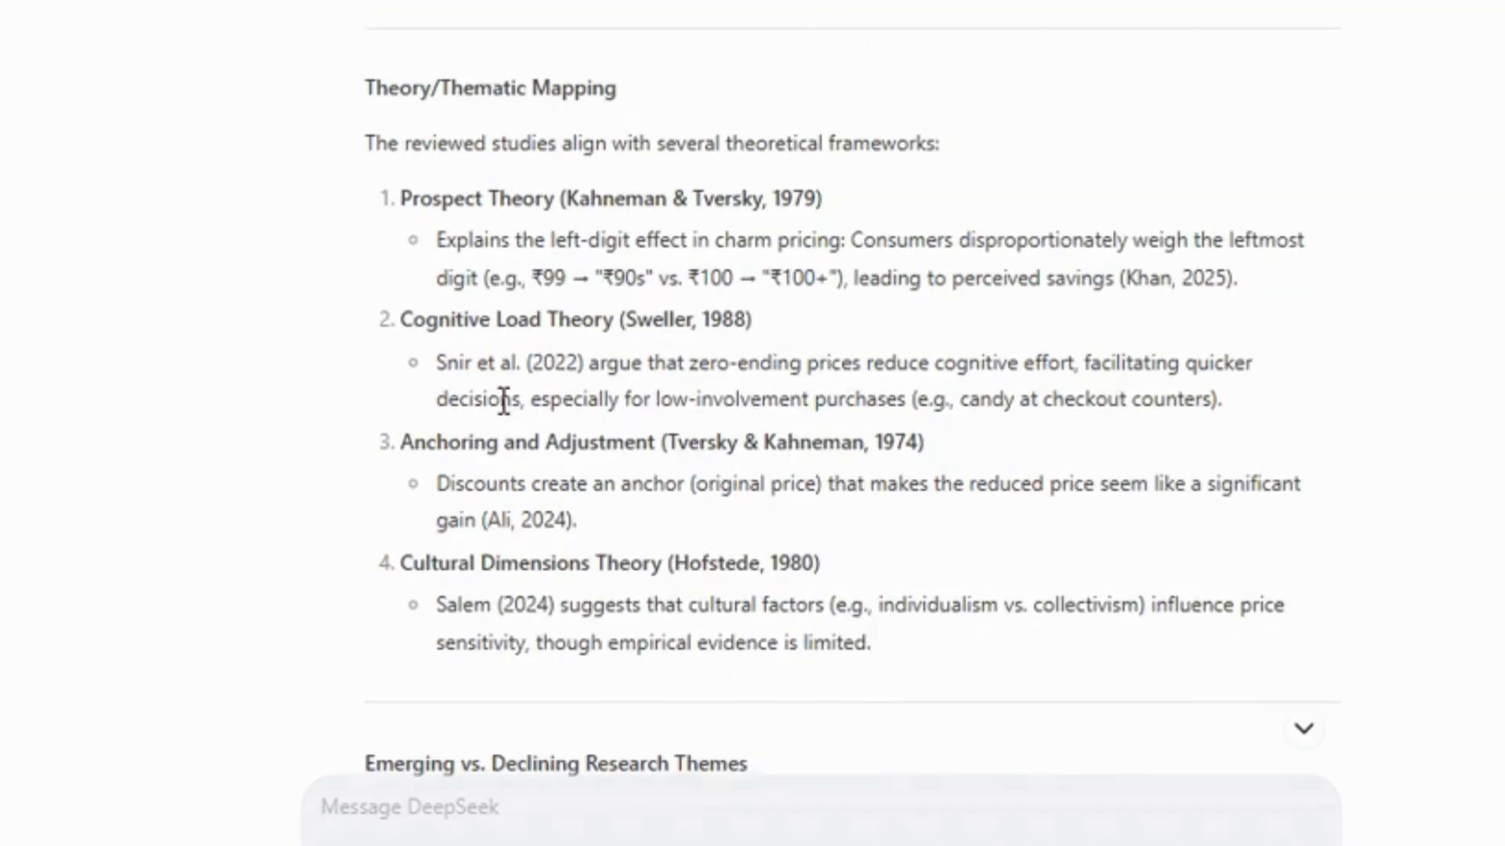
scroll(503, 401, "down", 1)
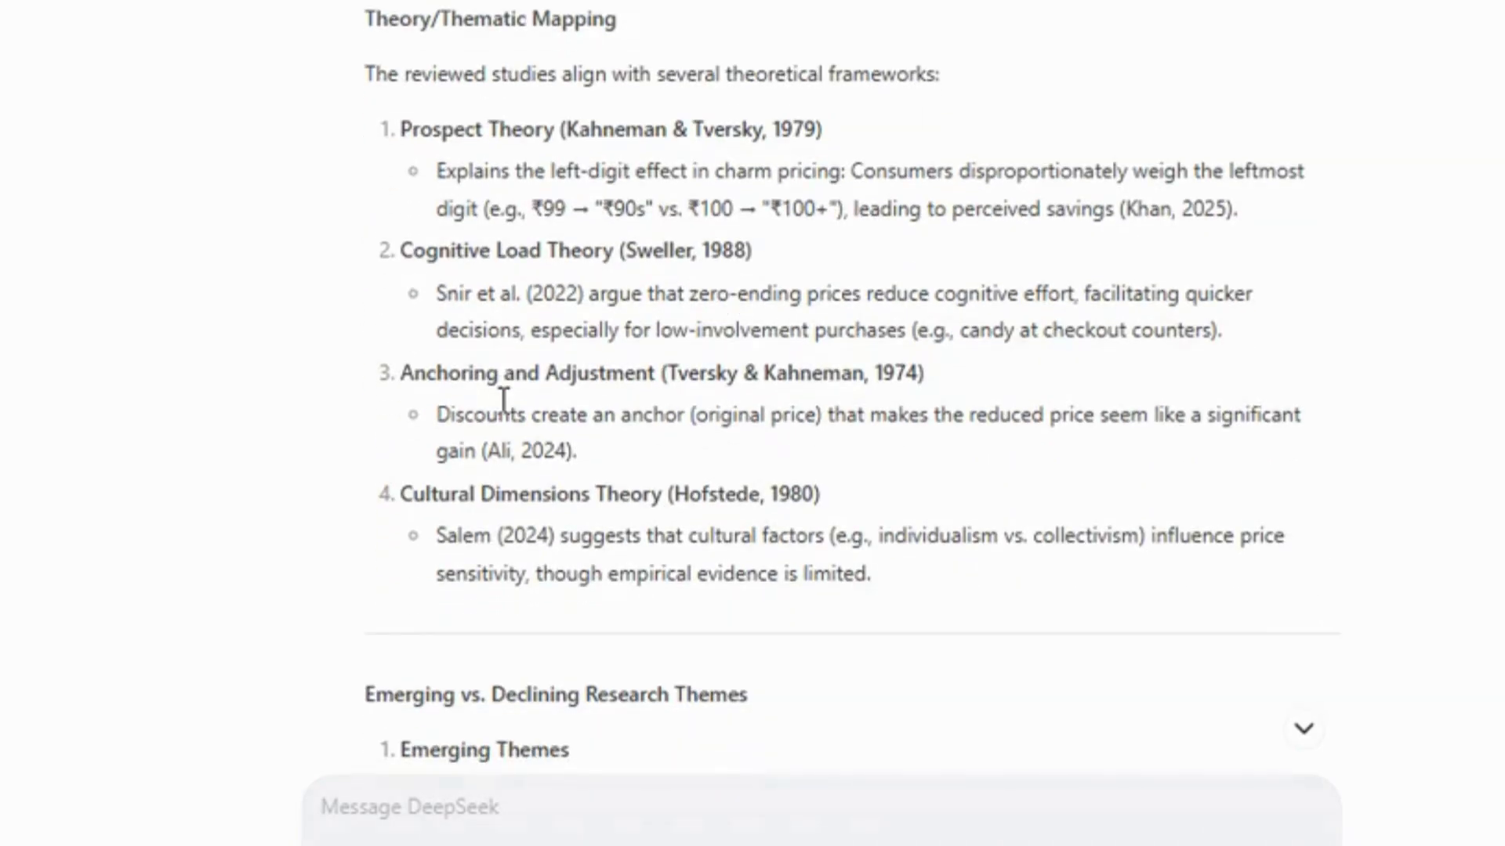
scroll(503, 401, "down", 1)
scroll(502, 402, "down", 5)
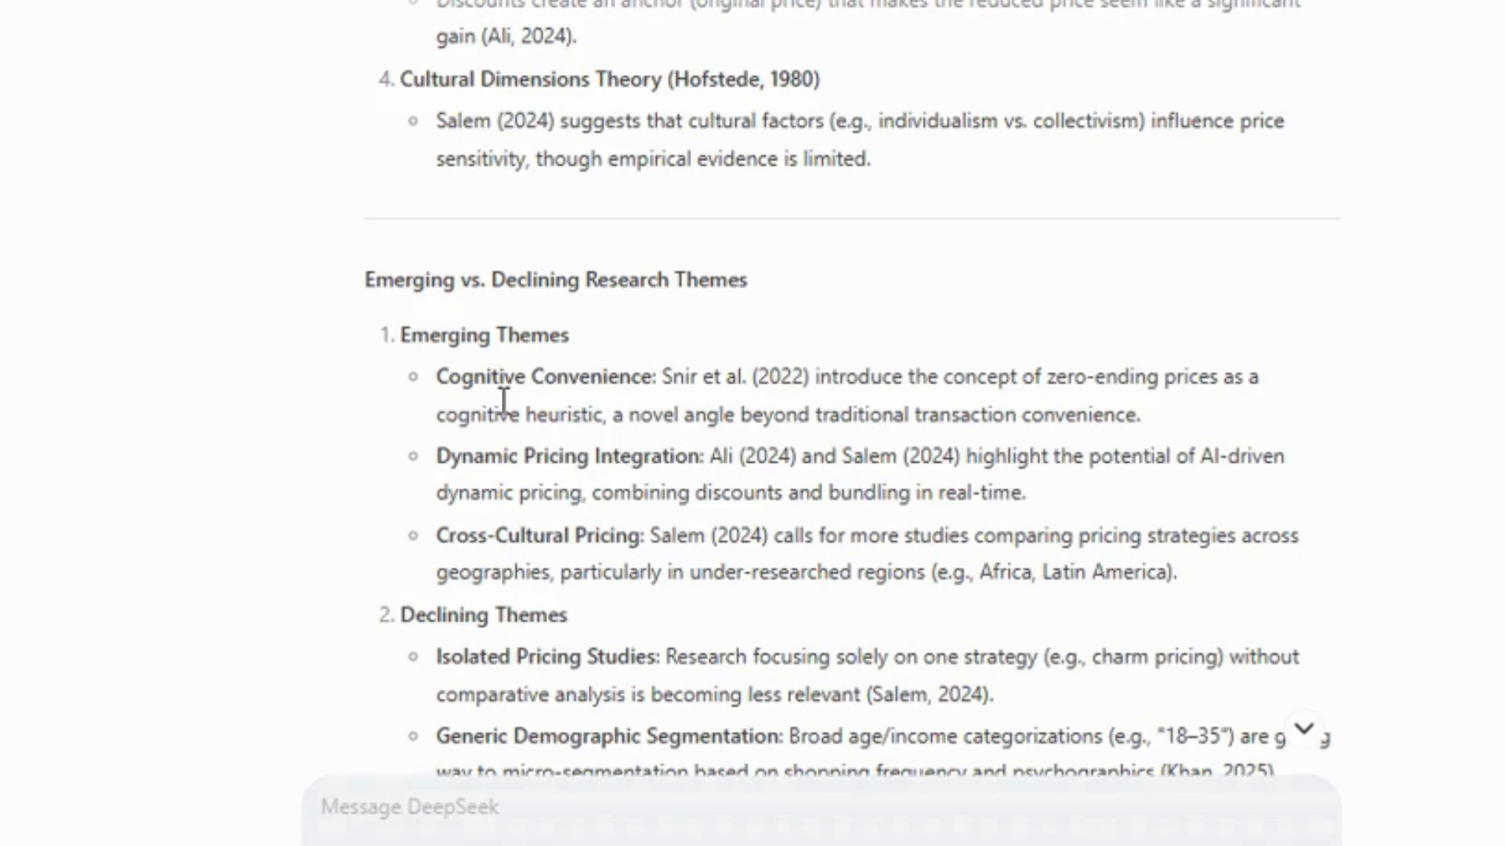
scroll(504, 401, "down", 1)
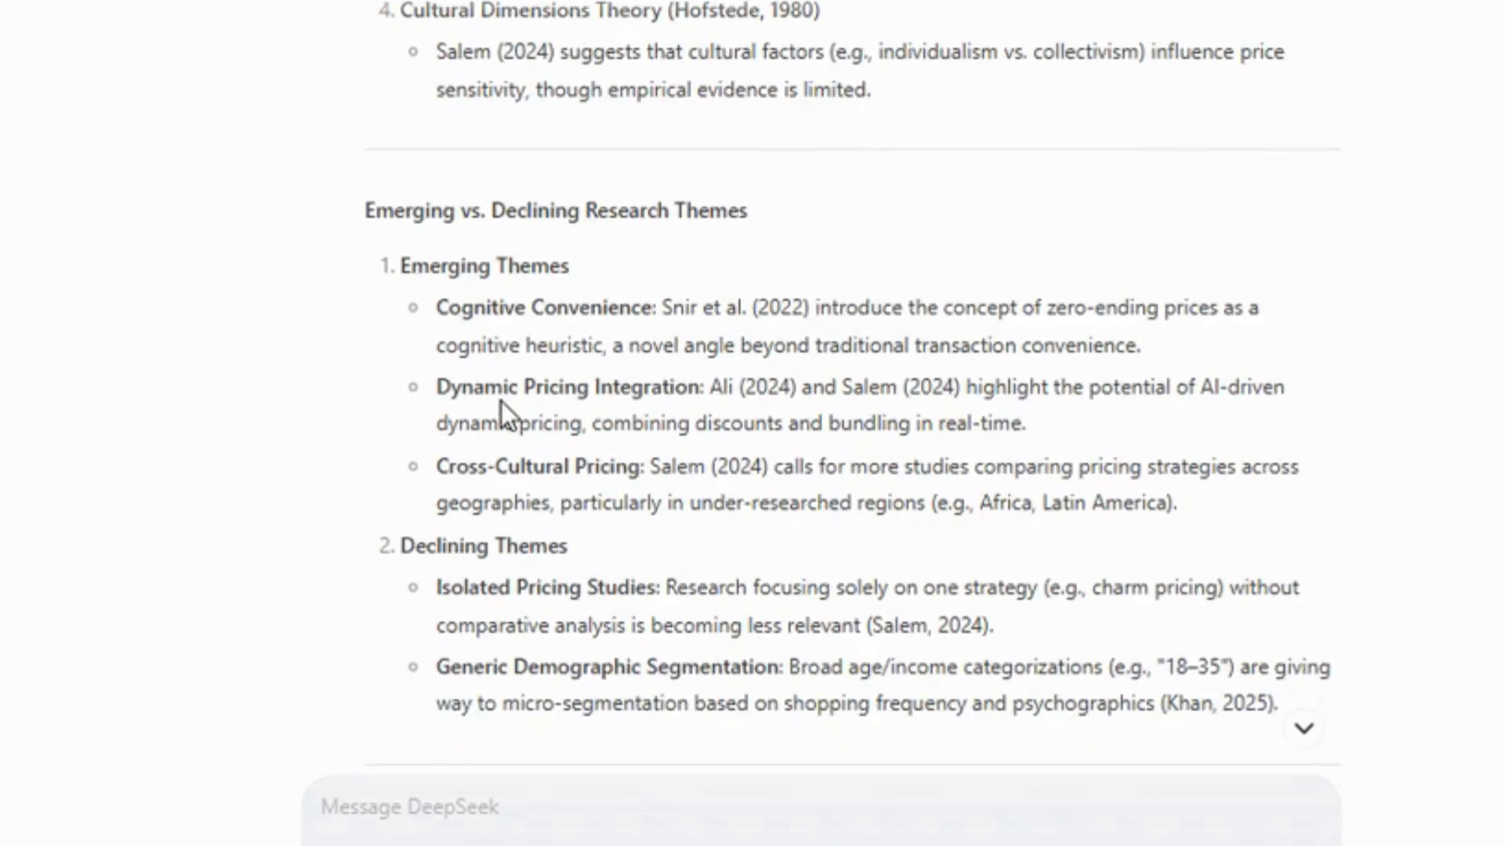
scroll(502, 399, "down", 1)
scroll(504, 400, "down", 2)
scroll(504, 399, "down", 2)
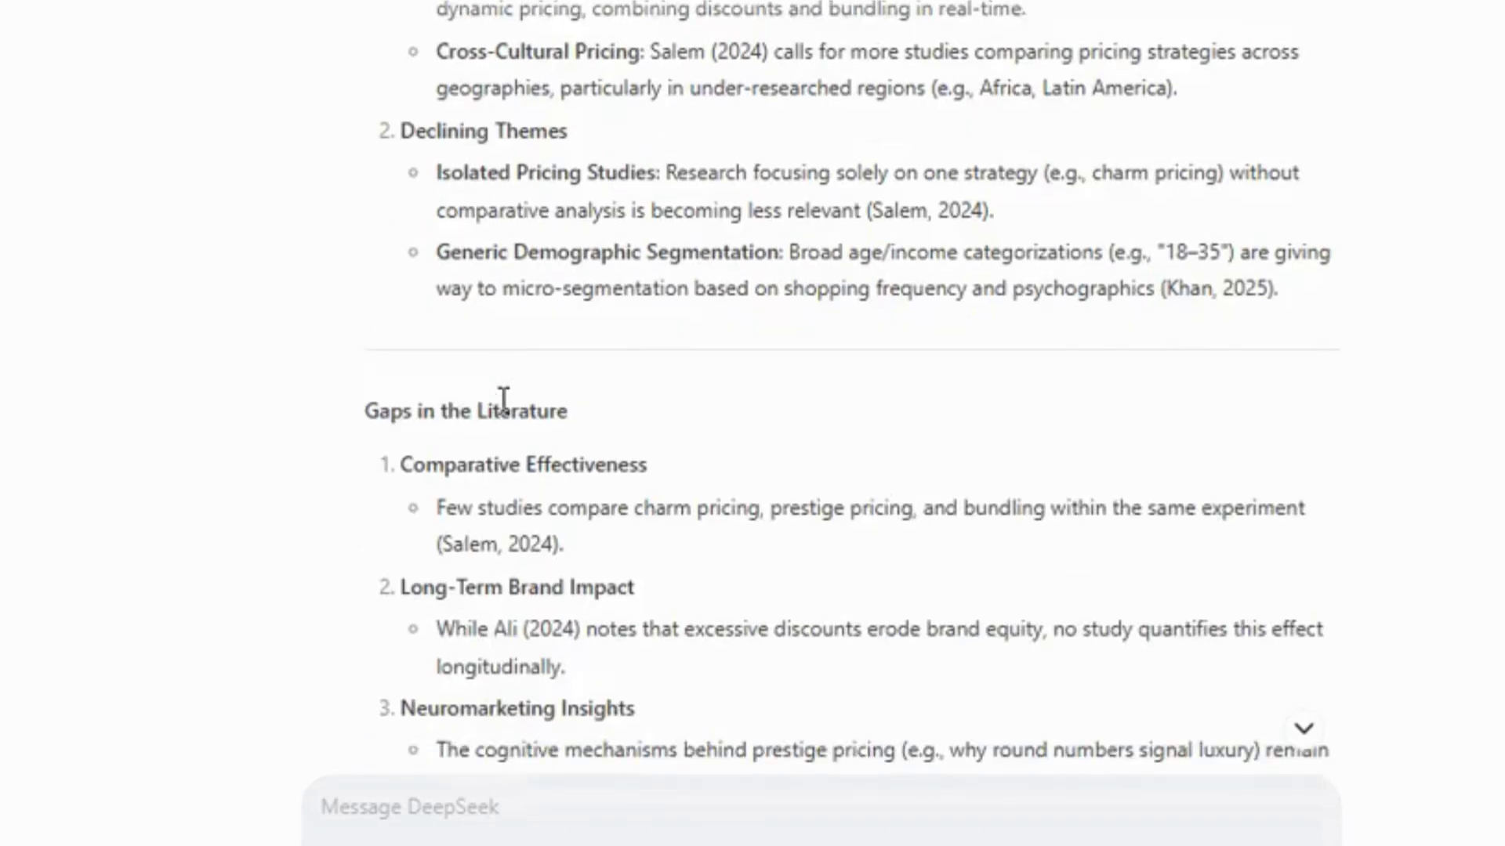
scroll(504, 401, "down", 1)
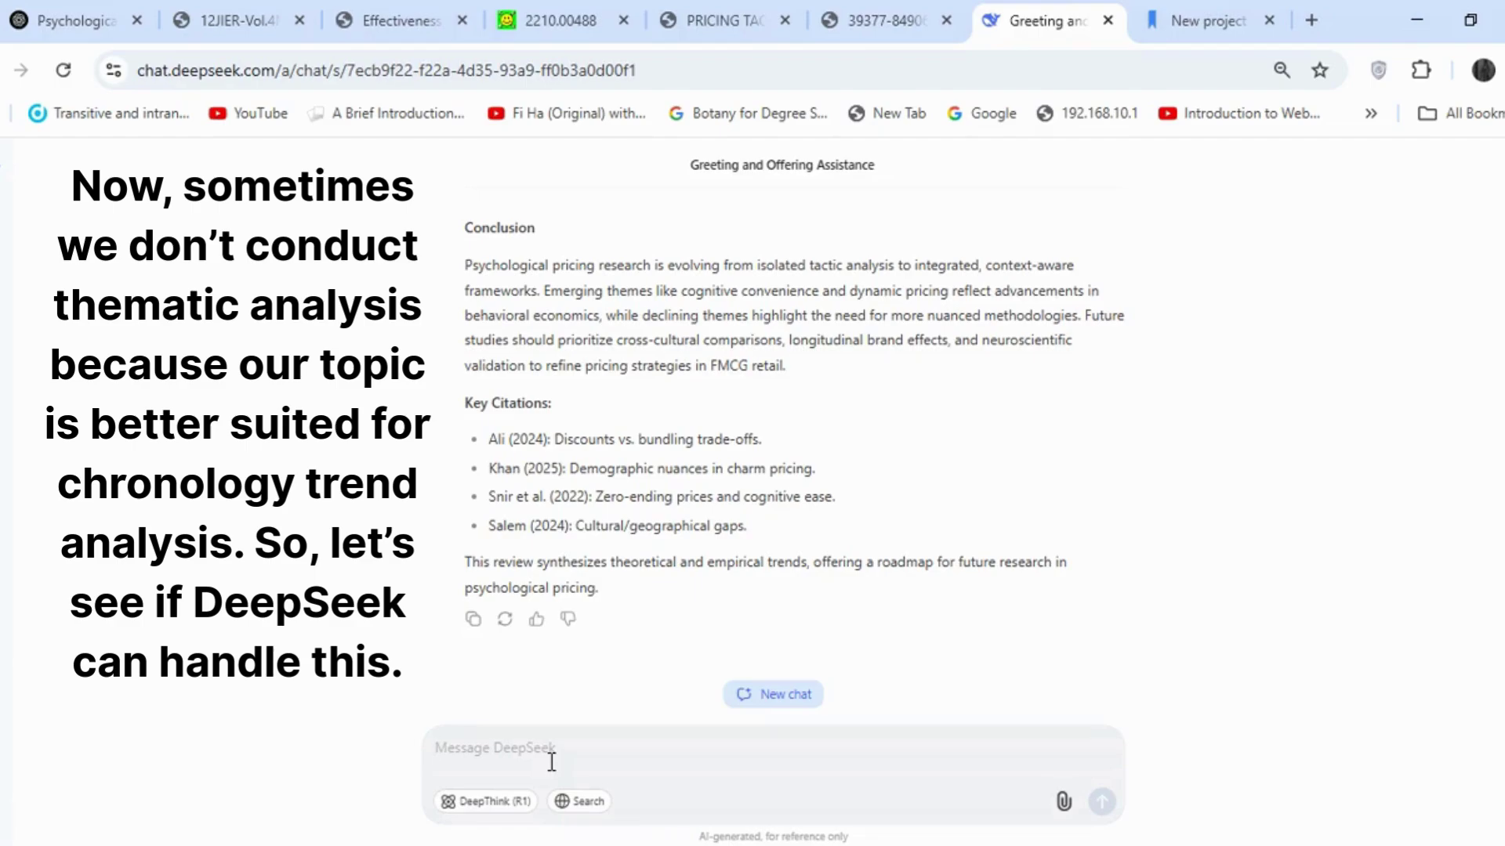
- Compose a lengthy-paragraph chronological trend analysis request for this literature review, including its title
key("super+v")
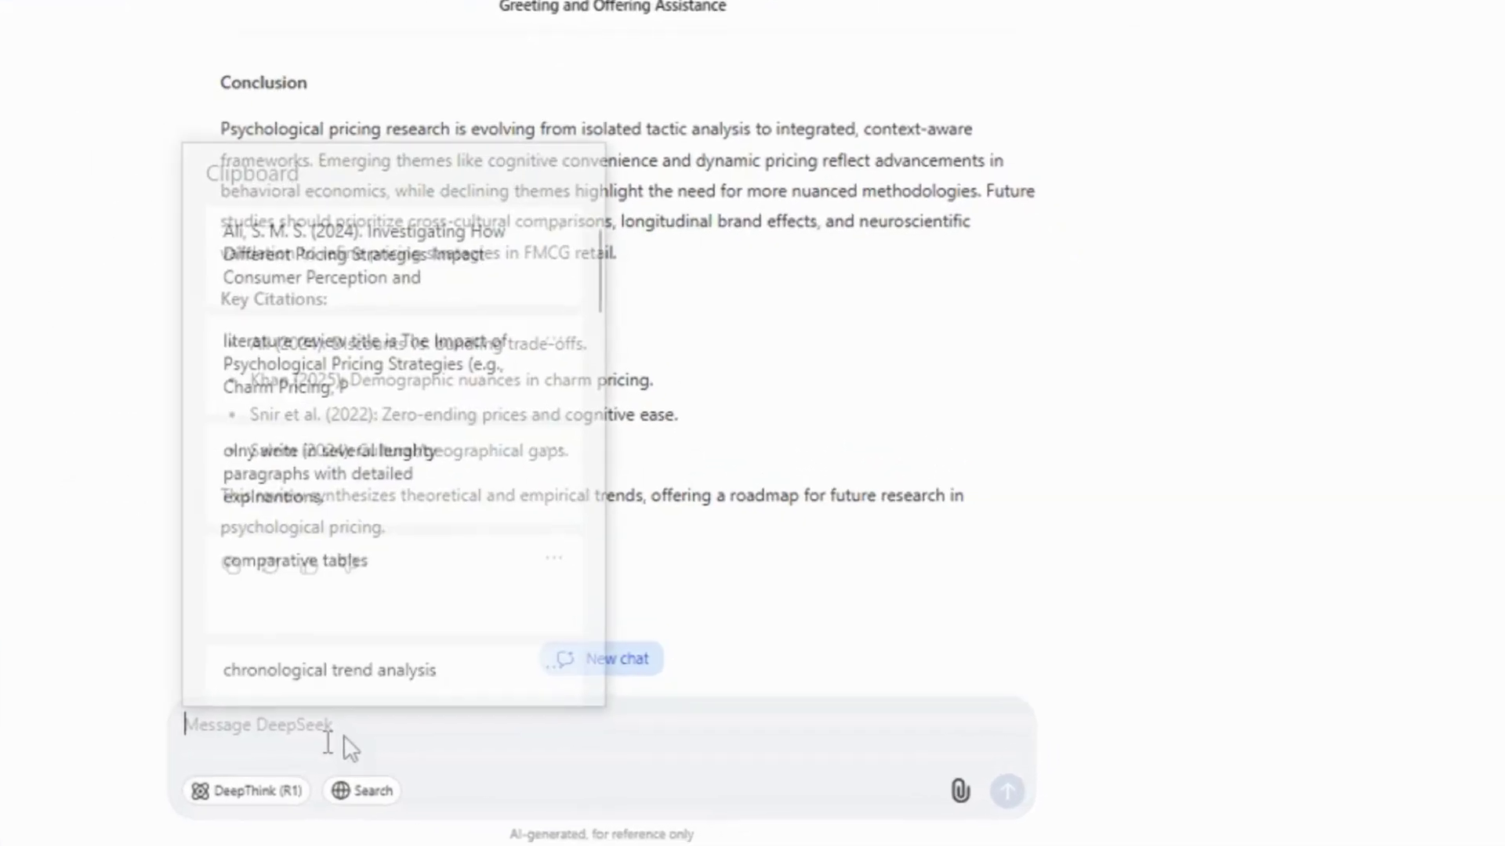
left_click(603, 533)
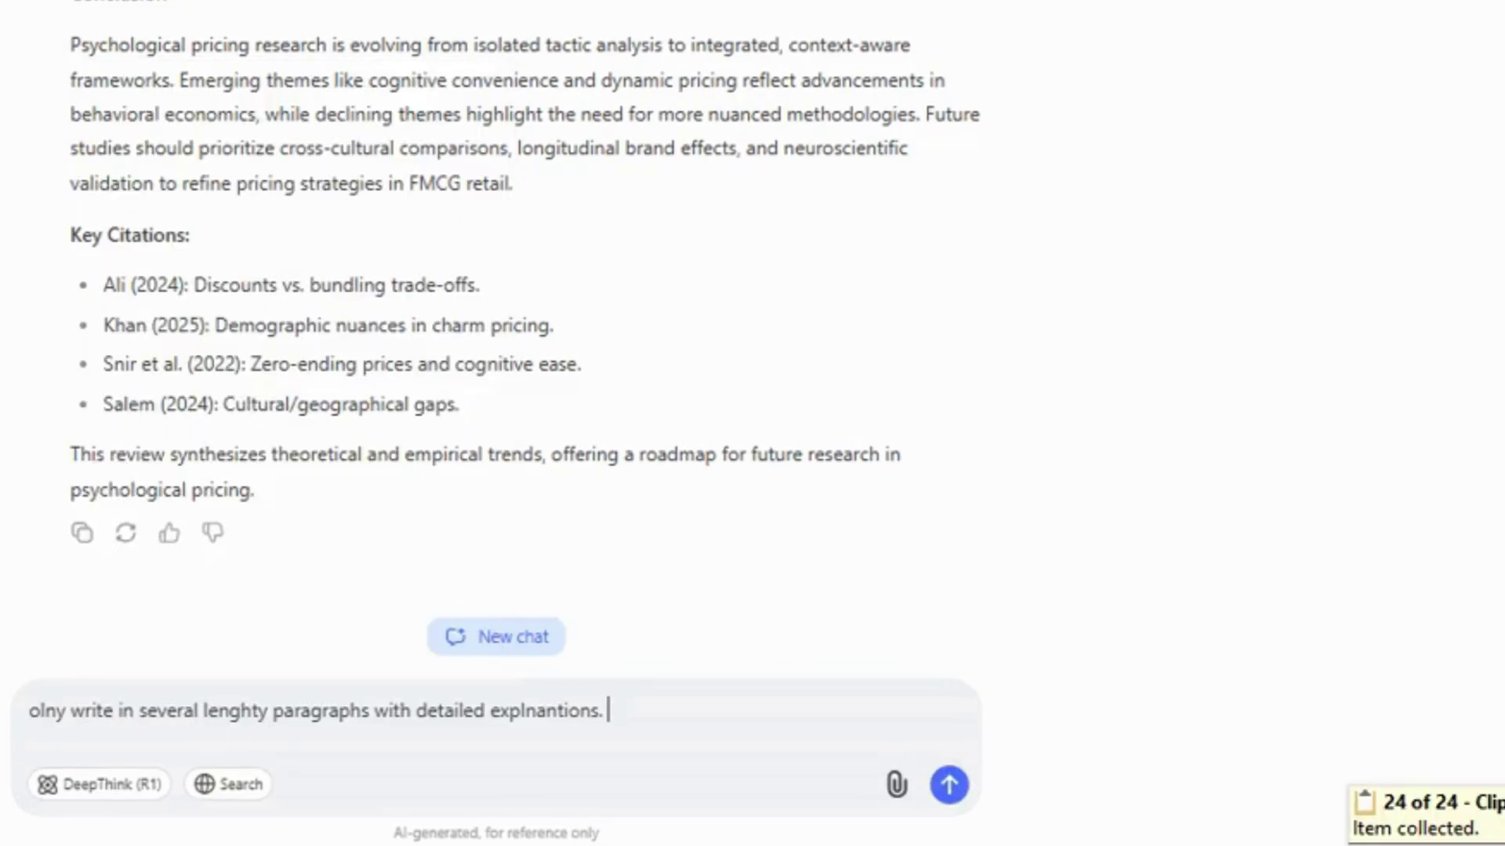
type("do a")
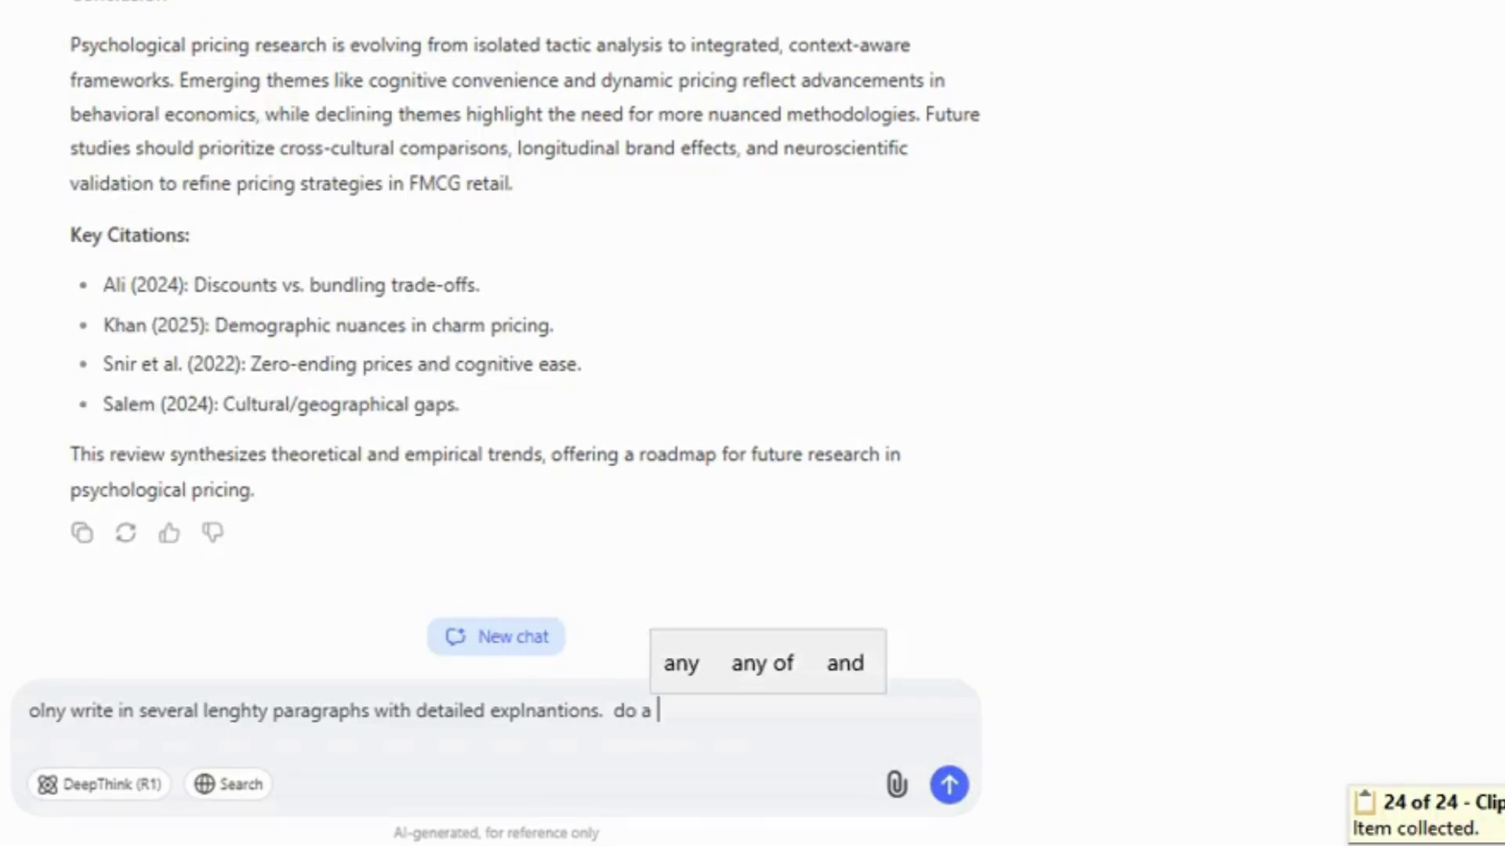
key("super+v")
left_click(791, 648)
type("for this")
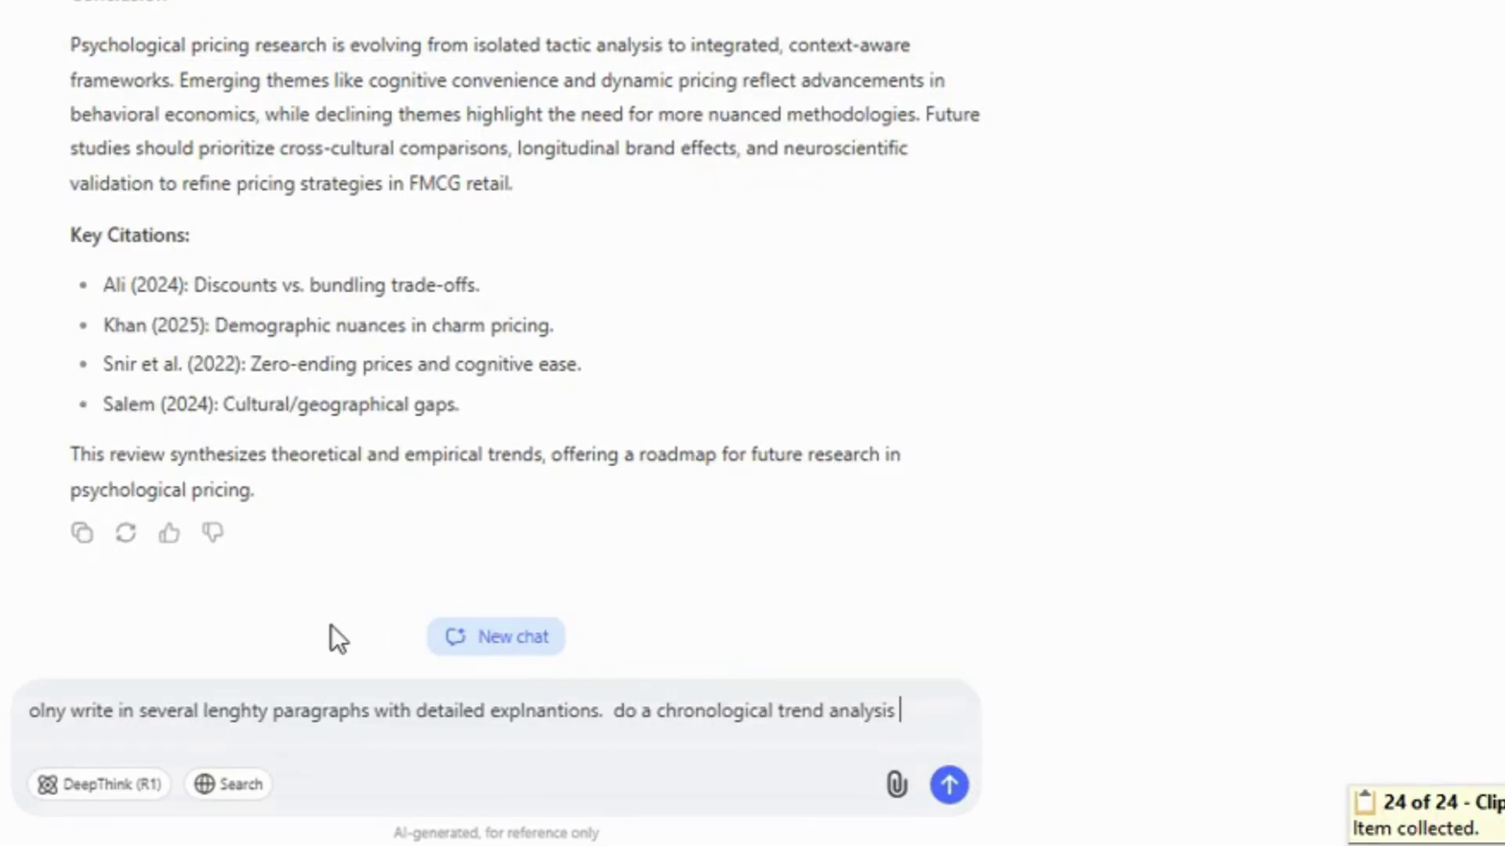
type(" literarure")
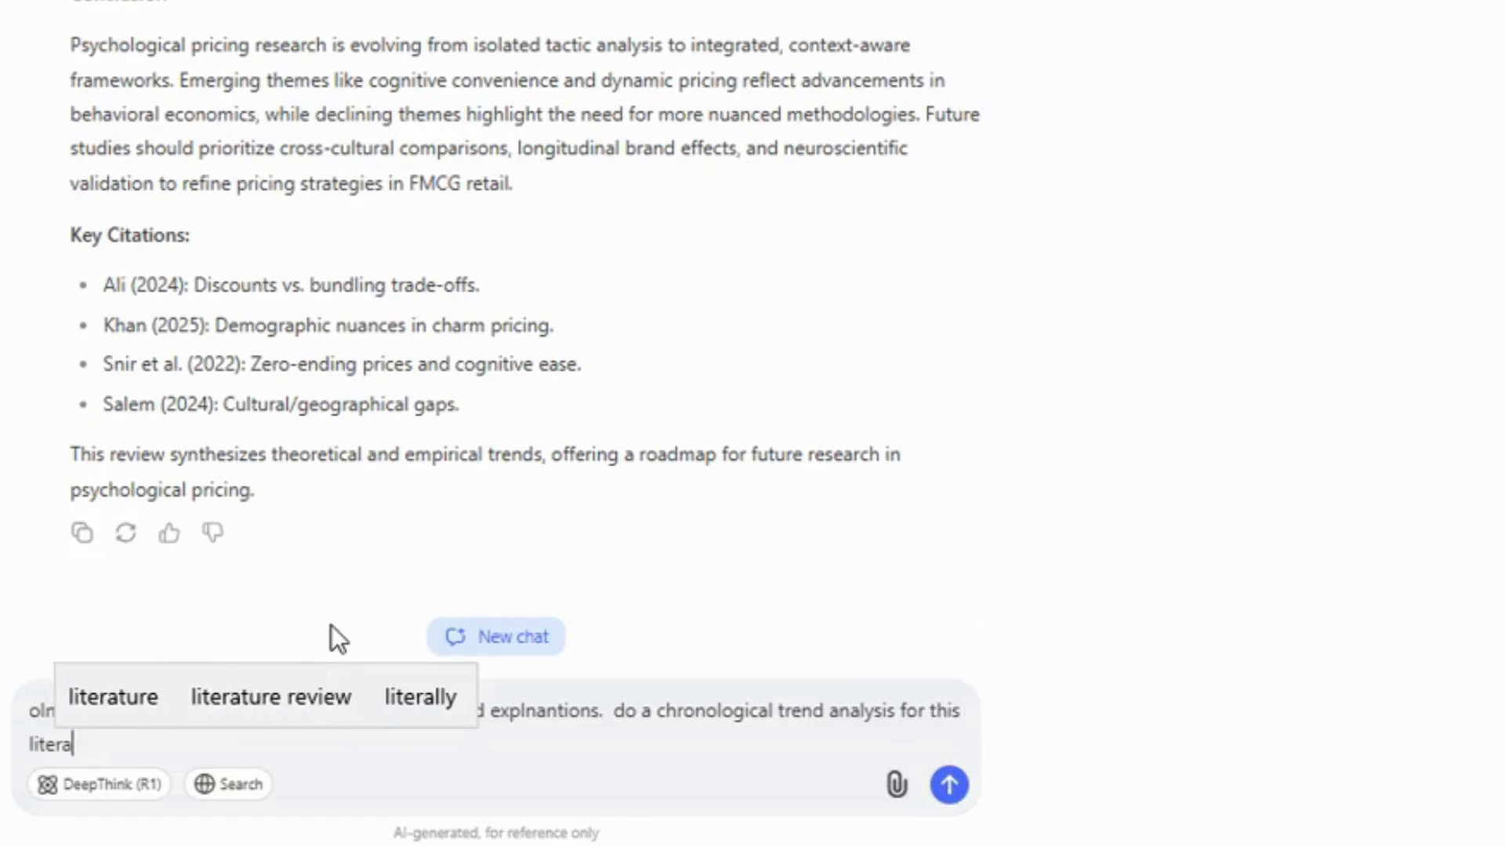
left_click(171, 666)
type("review.")
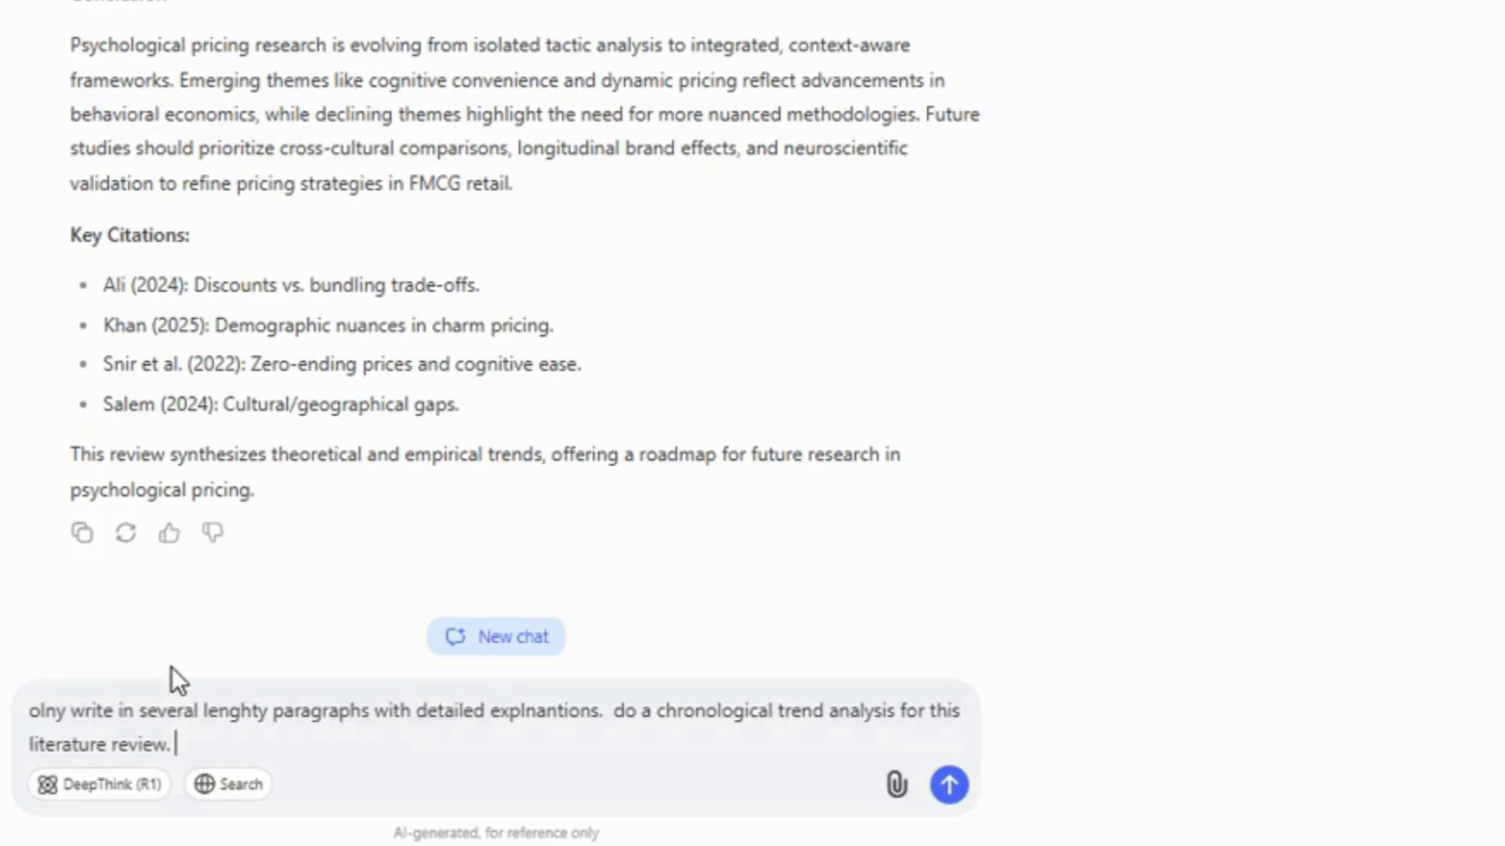
key("super+v")
left_click(274, 332)
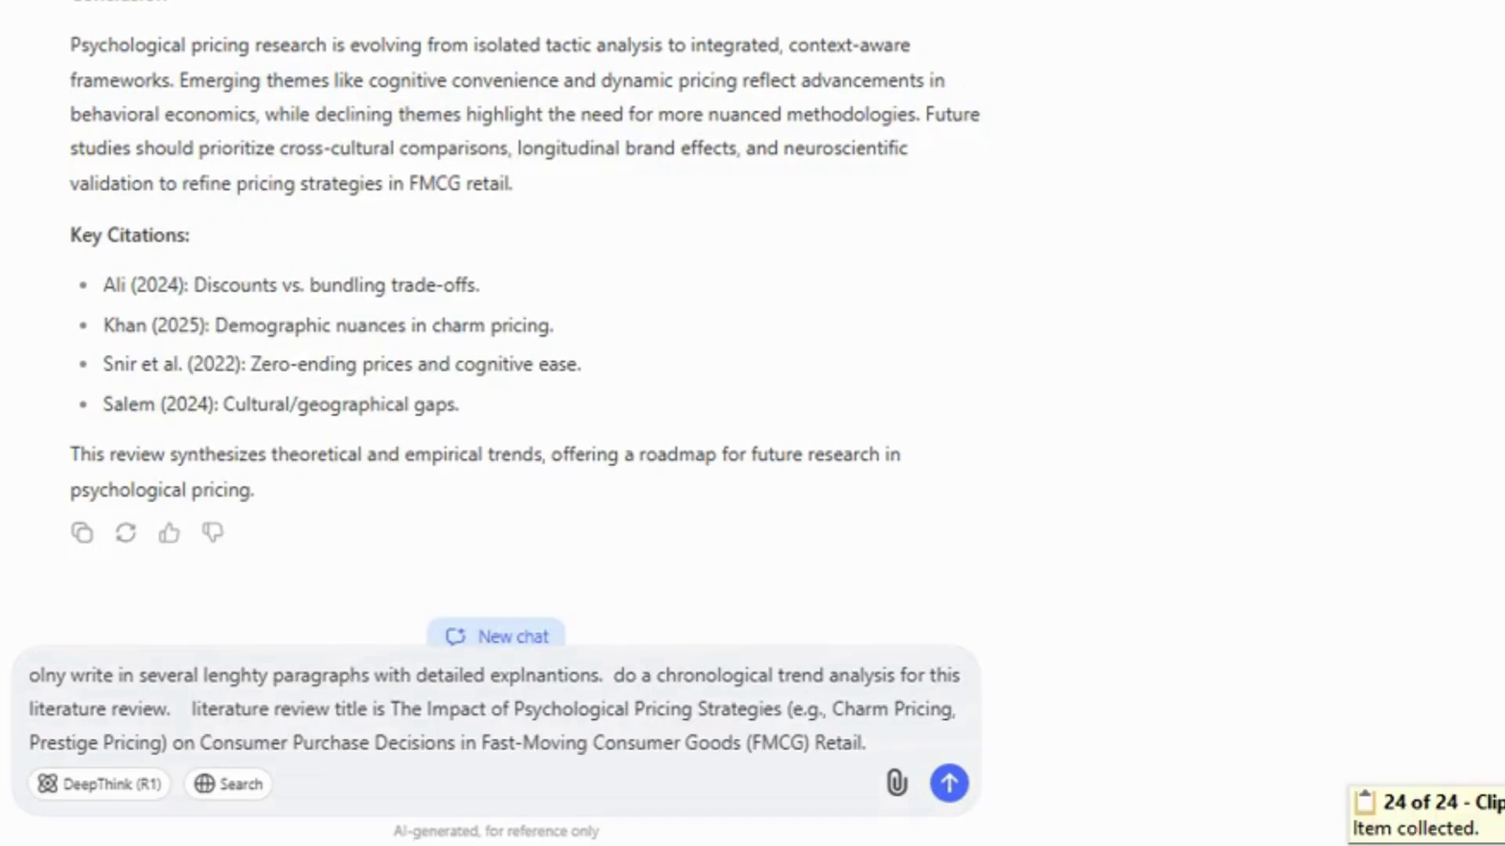
key("super+v")
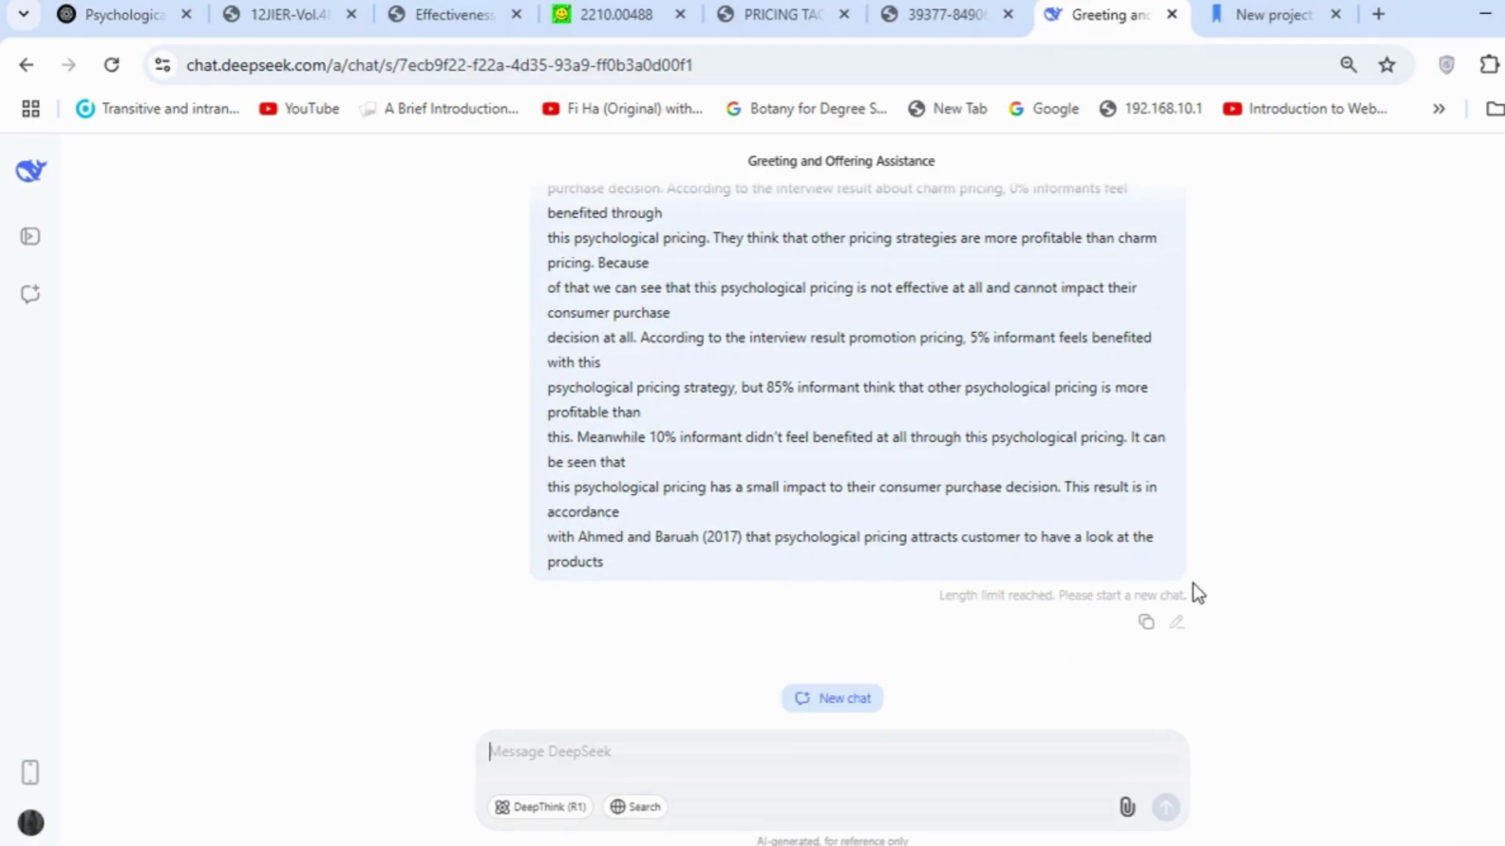
- Copy the rejected studies prompt into a fresh chat and send it there
left_click(1145, 623)
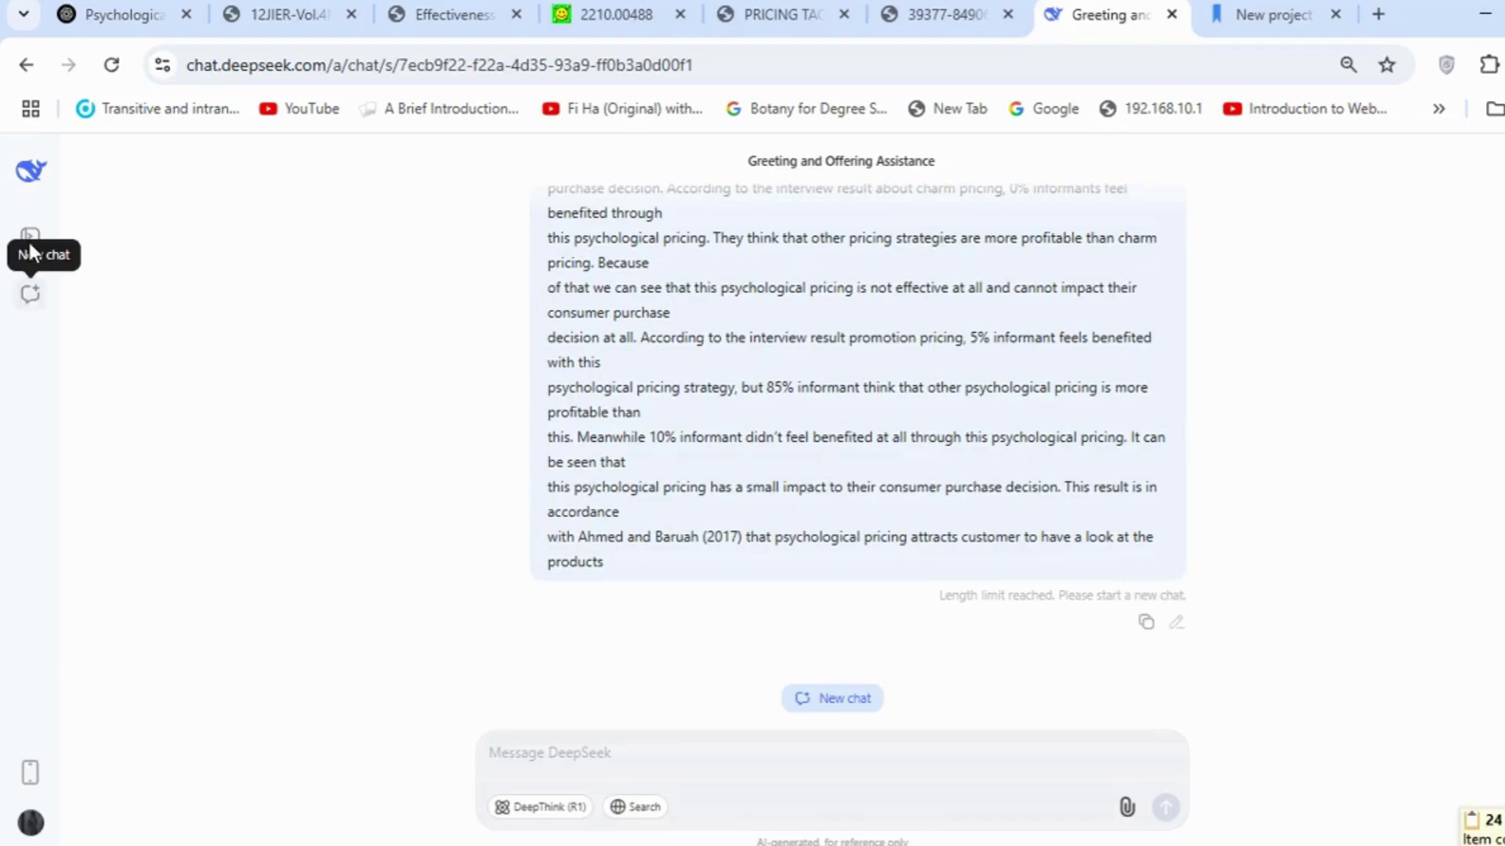
left_click(30, 295)
right_click(566, 464)
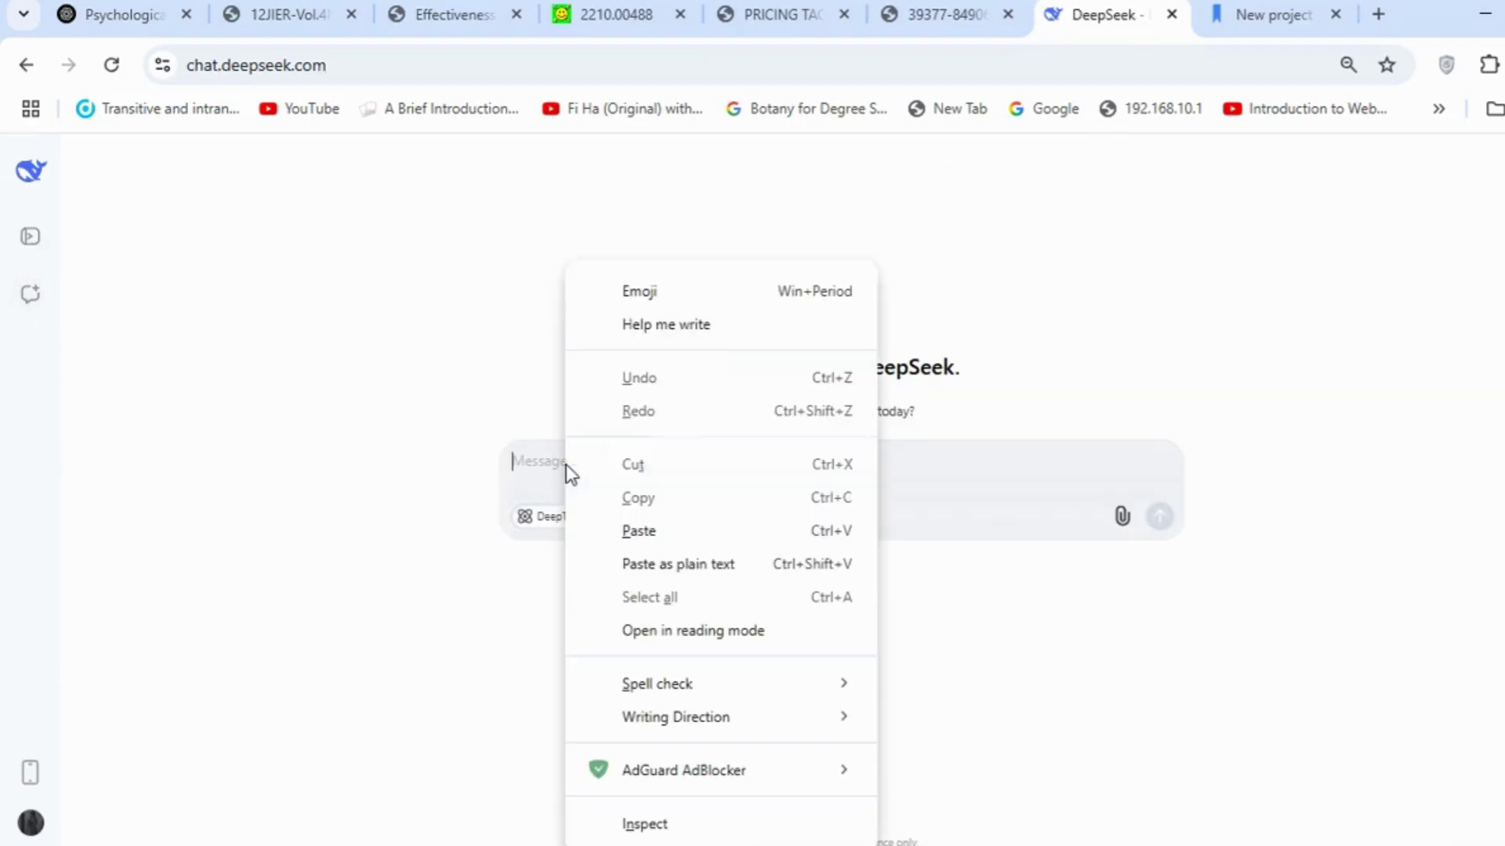
left_click(657, 524)
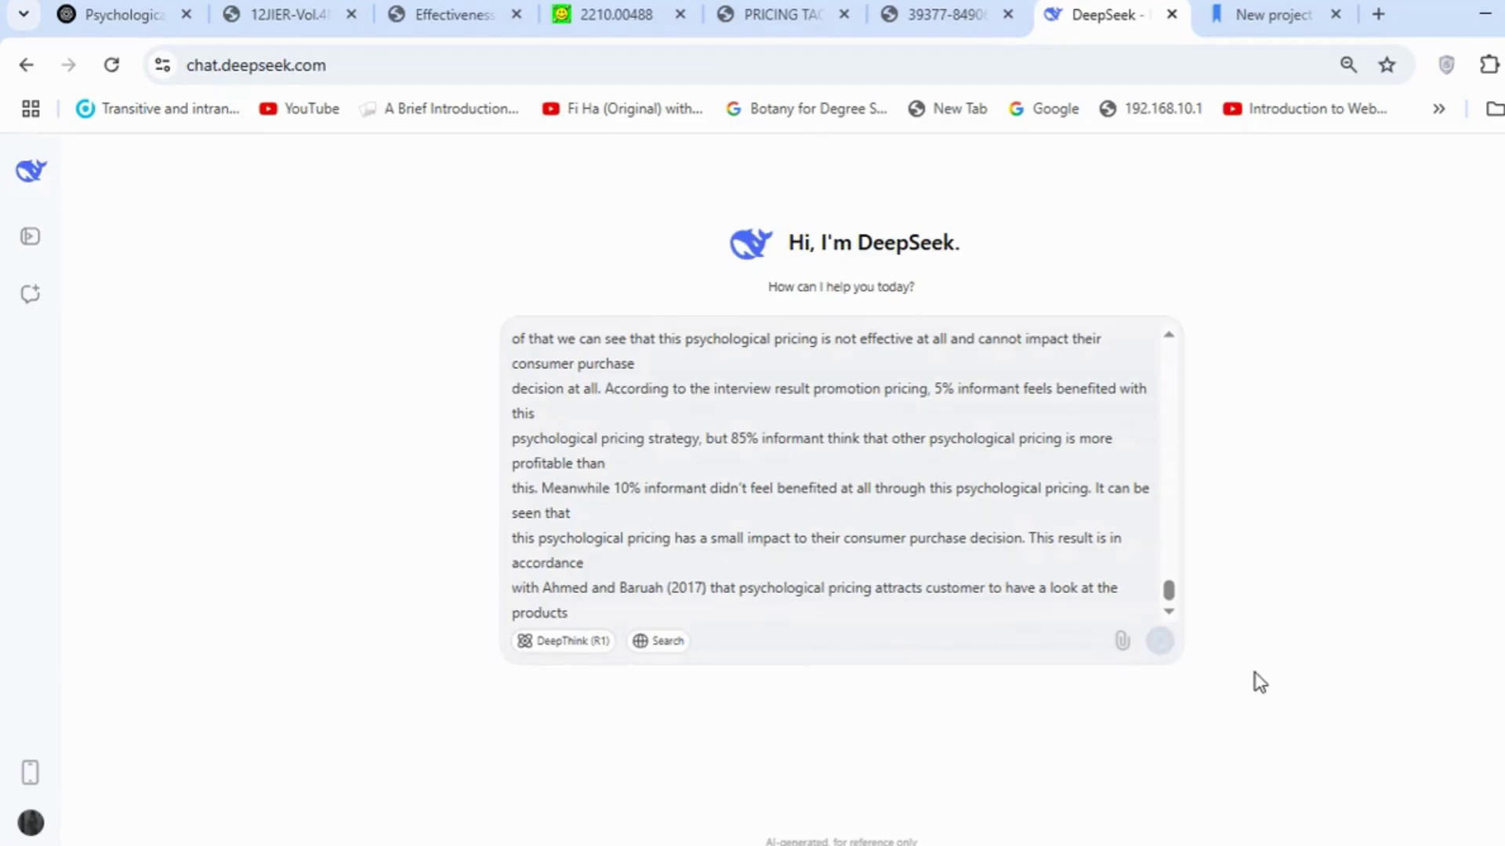
key("Return")
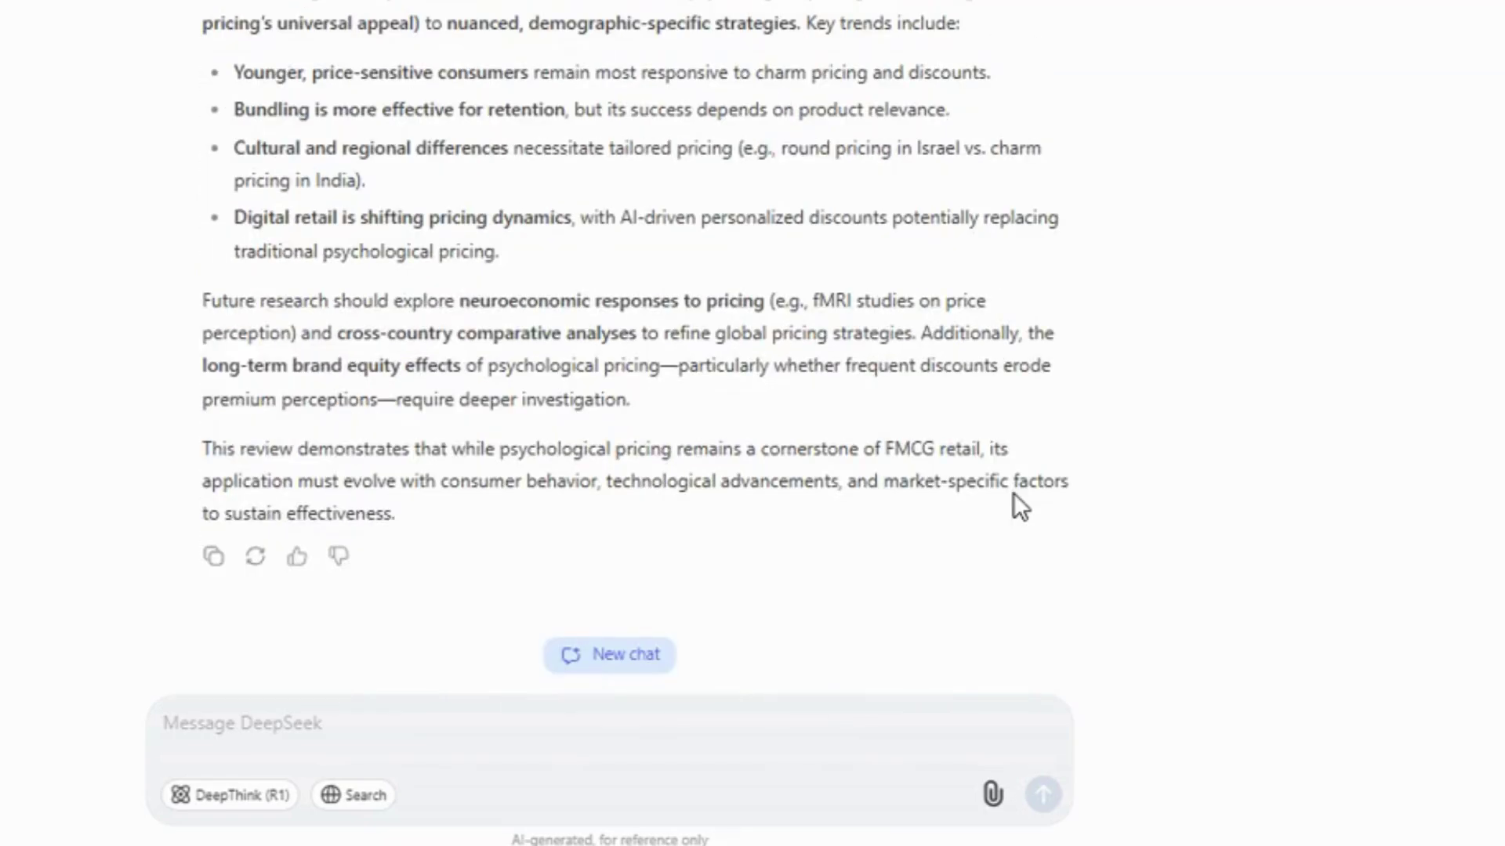
- Send 'make a comparative tables for this literature review' with the pasted review title and study excerpts
left_click(289, 722)
type("make a")
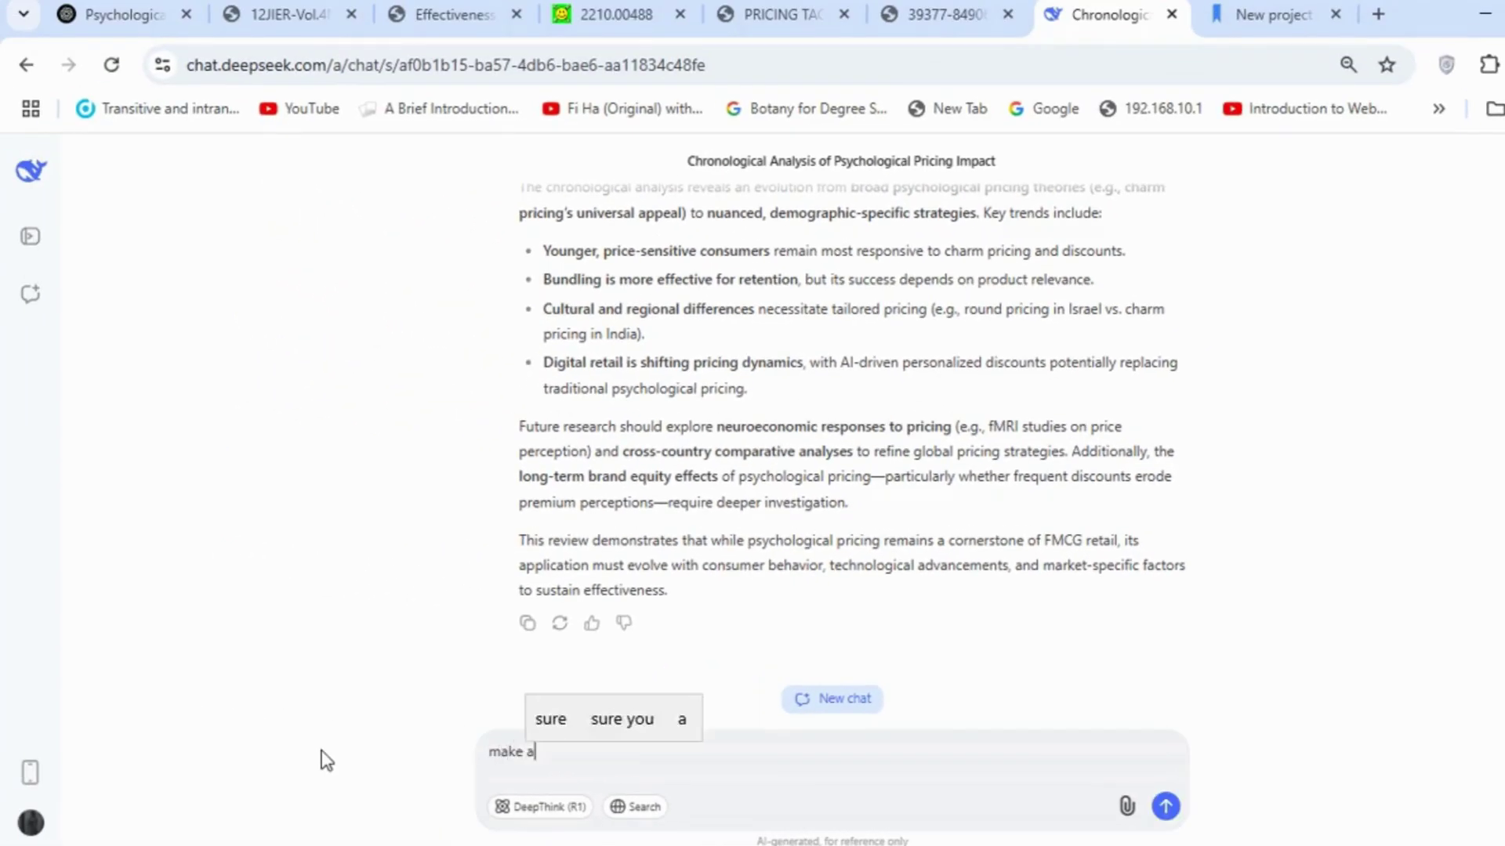
key("super+v")
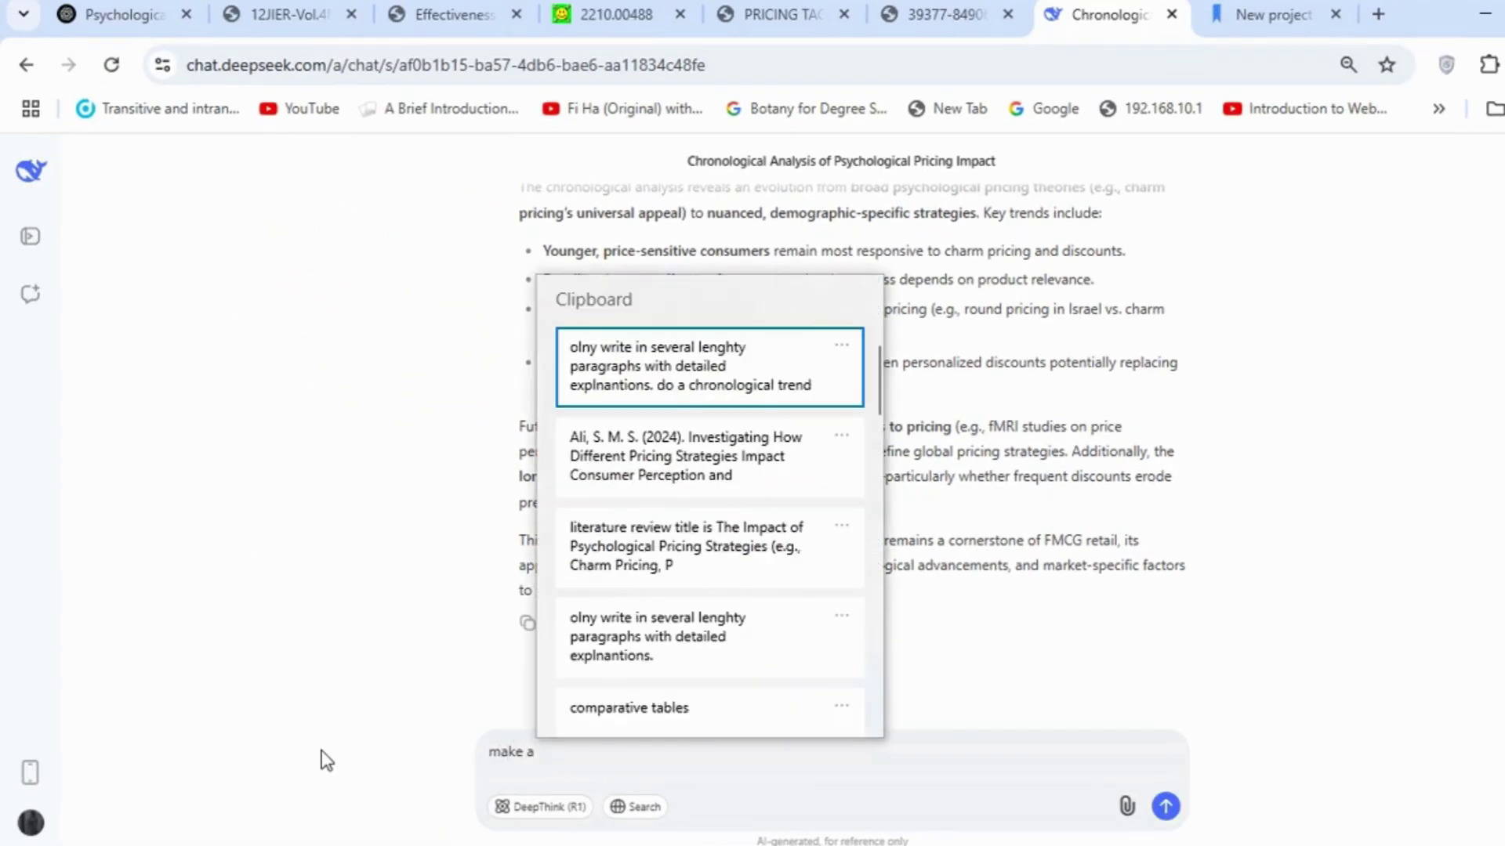
left_click(632, 717)
type("for t")
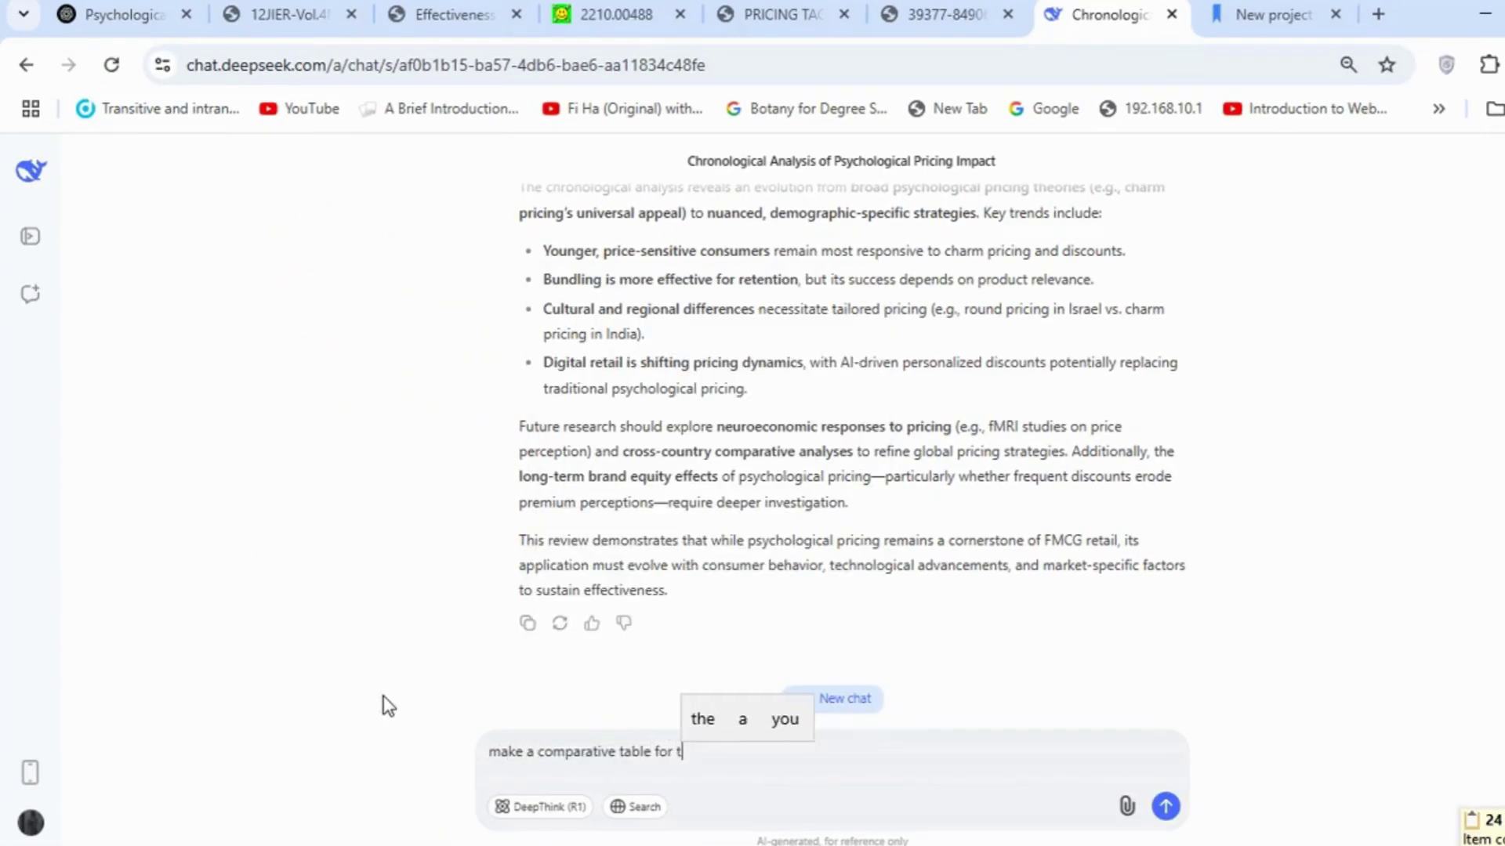
type("his literature reciew.")
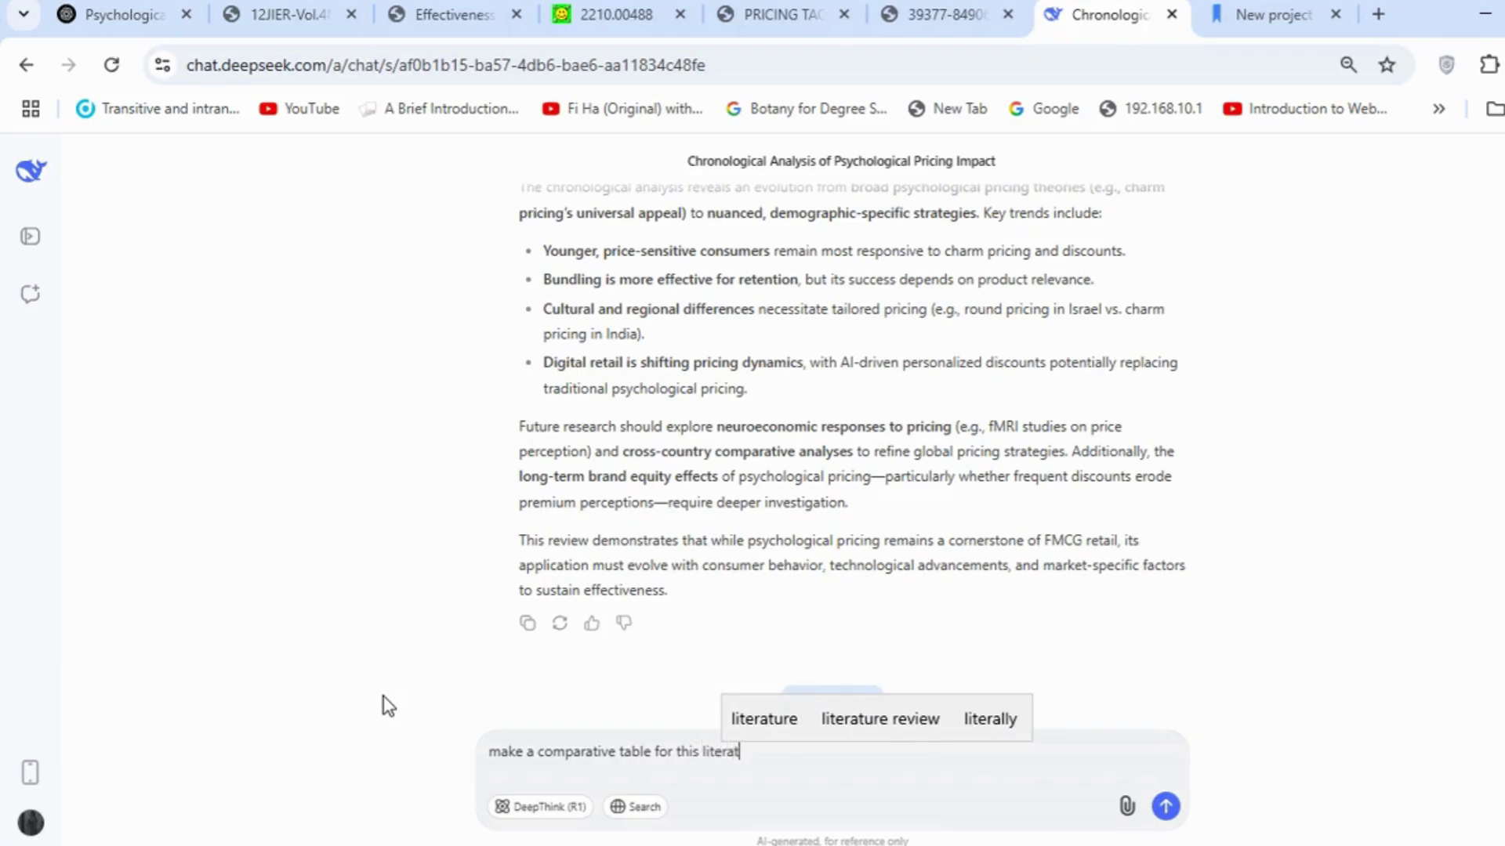
key("super+v")
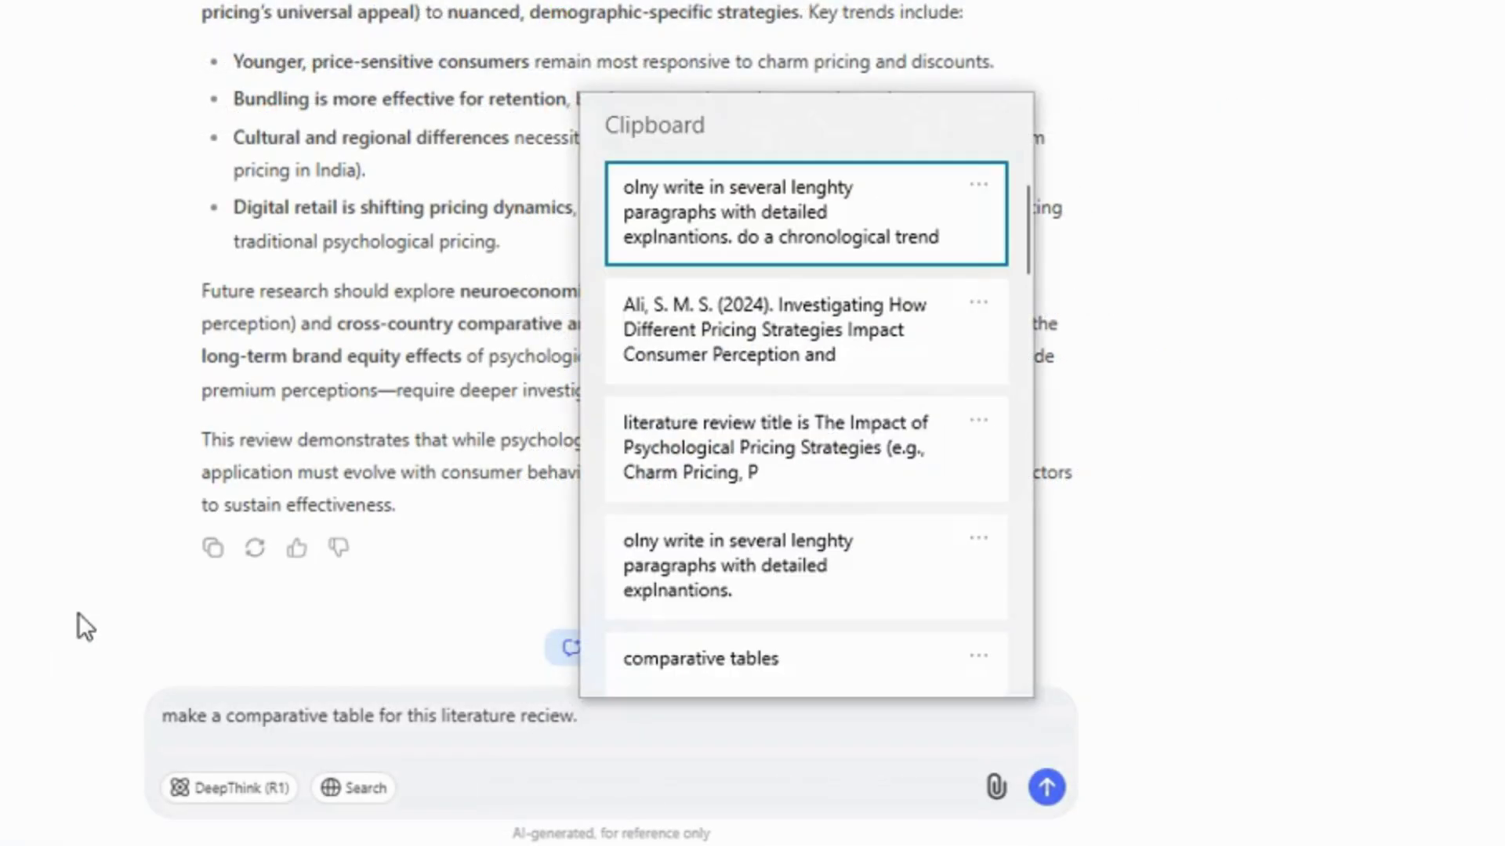
left_click(638, 461)
key("super+v")
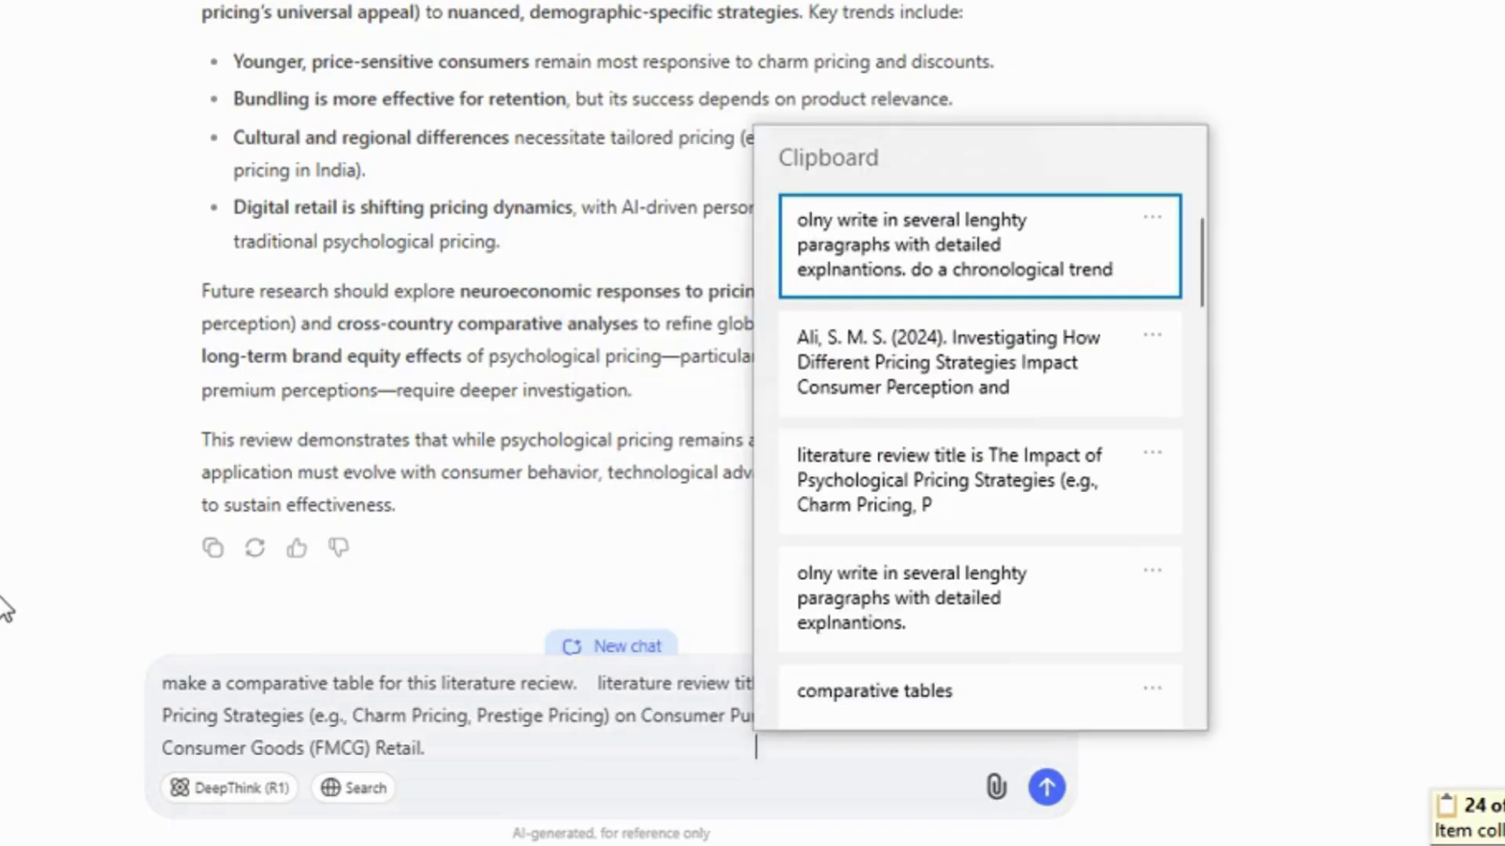
left_click(920, 318)
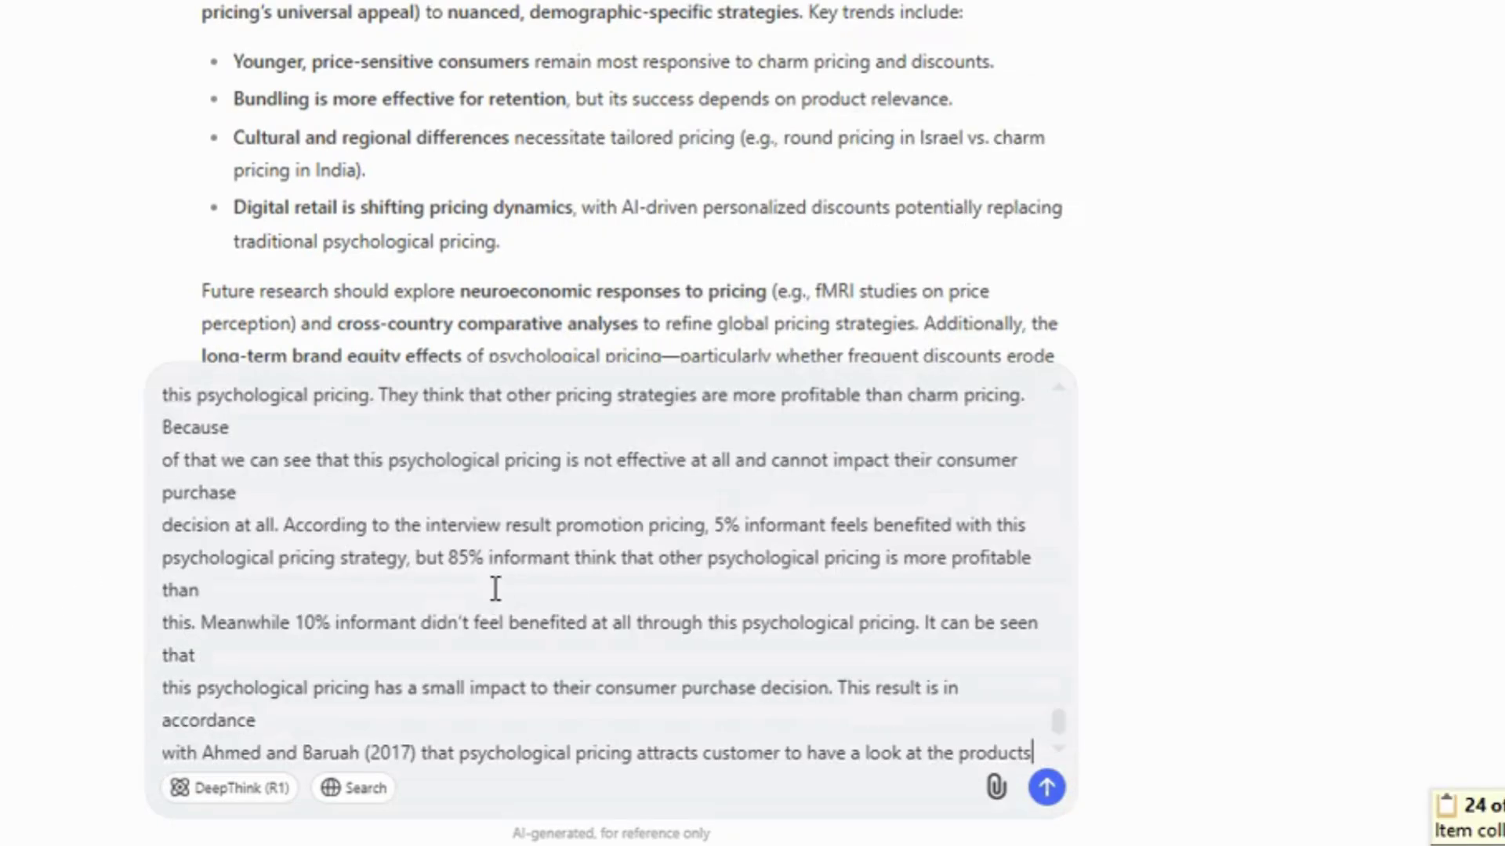
left_click(1046, 786)
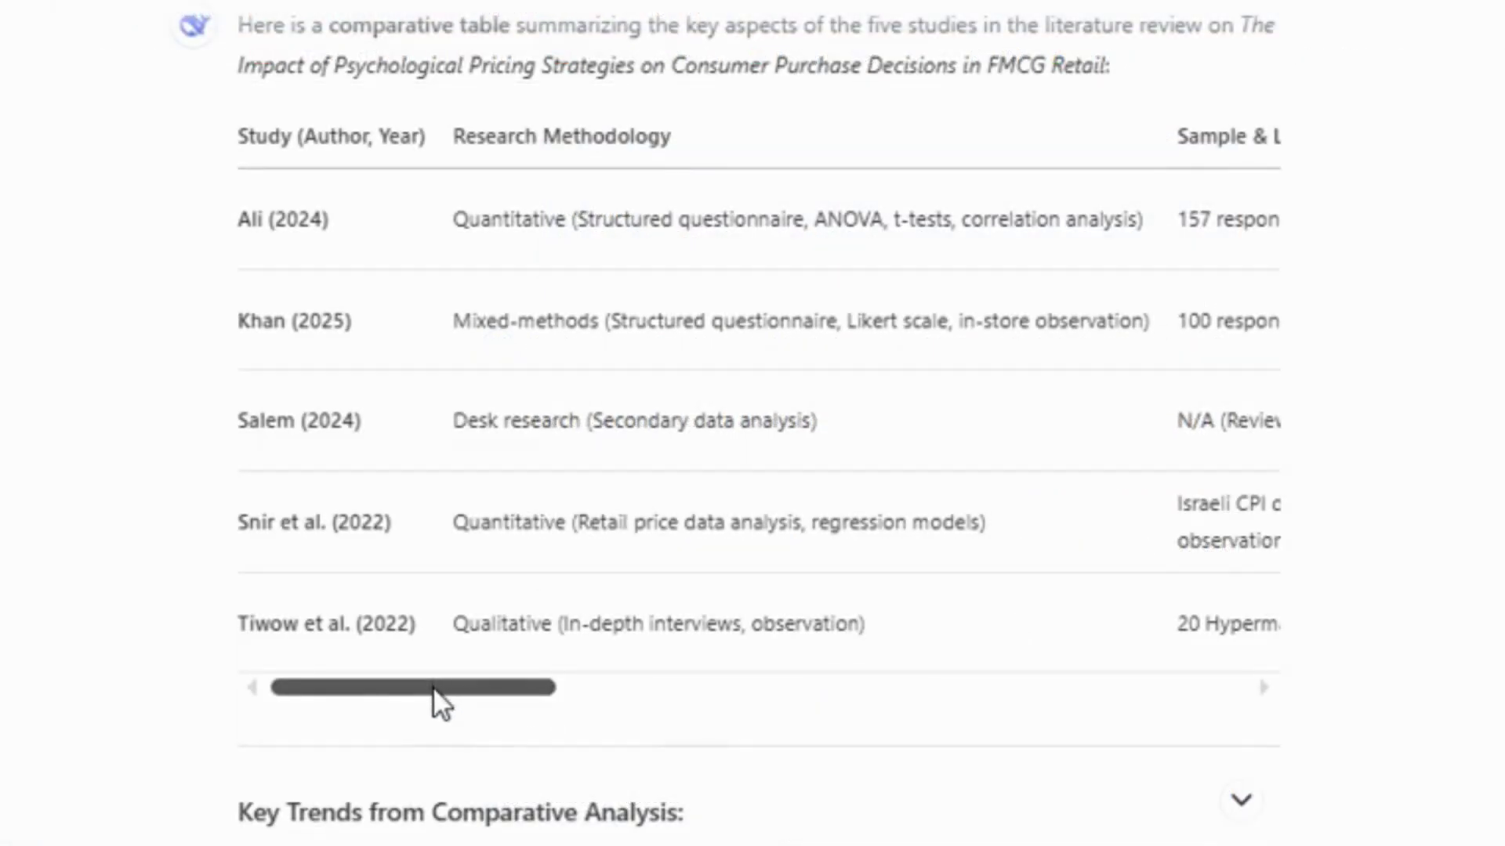
left_click_drag(437, 686, 1189, 698)
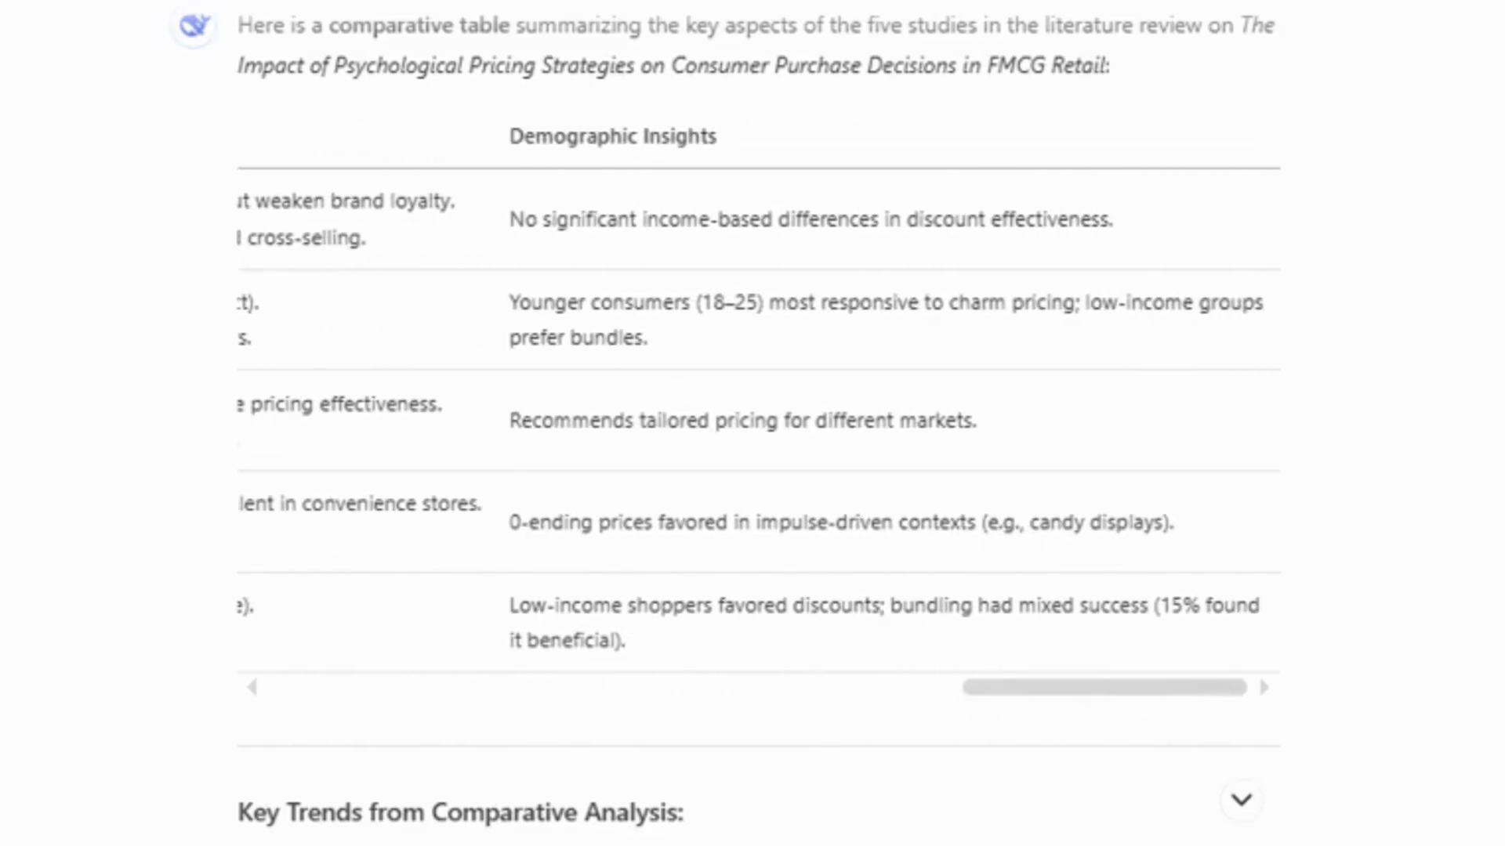
scroll(752, 423, "down", 5)
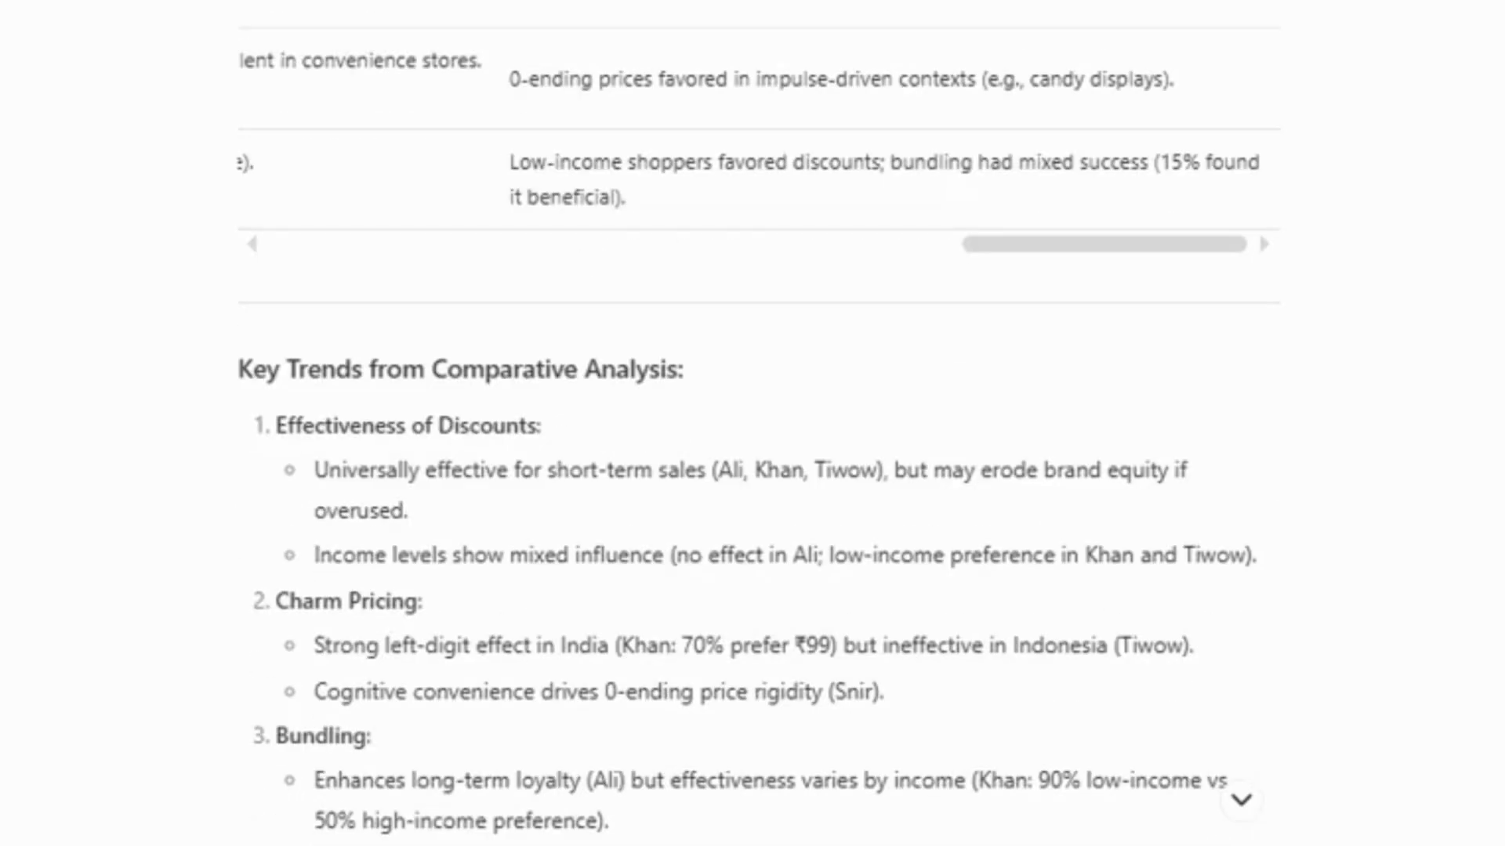
scroll(757, 424, "down", 1)
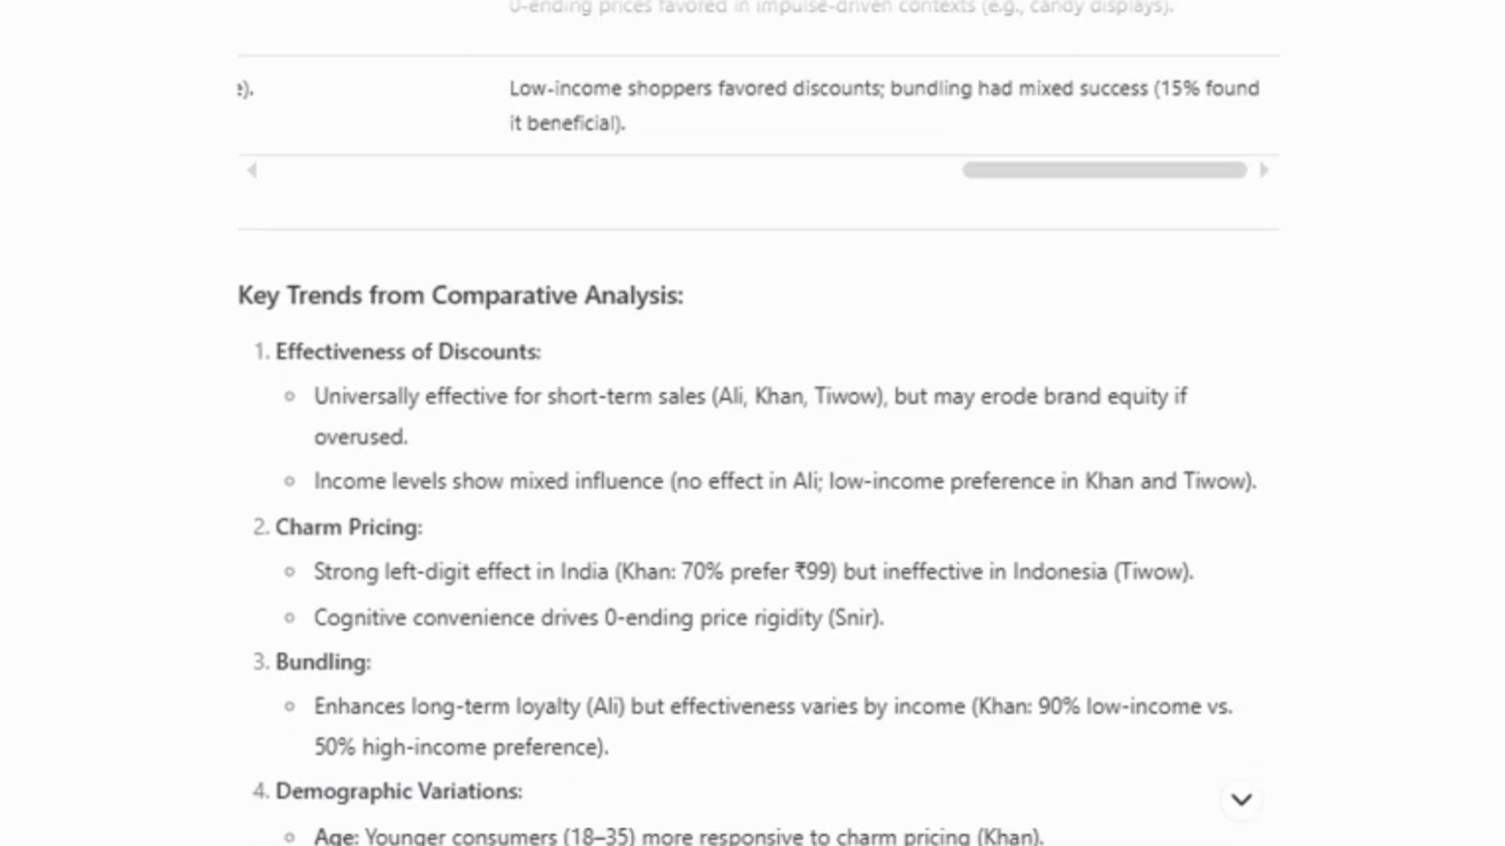
scroll(757, 423, "down", 5)
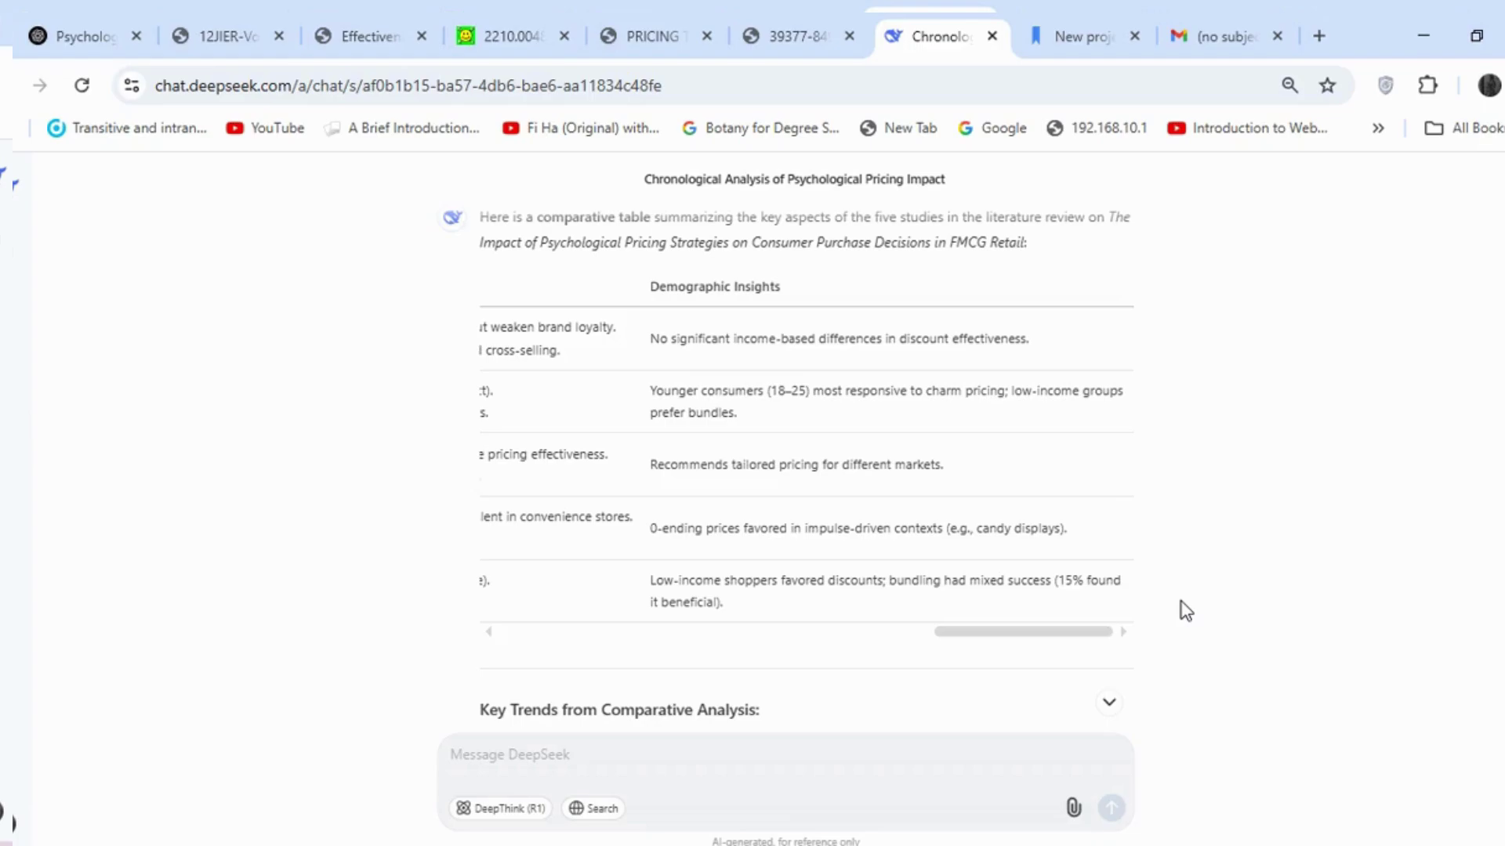
- Send a prompt combining the lengthy-paragraphs instruction, review title and agreements/debates/strengths request
left_click(559, 768)
key("super+v")
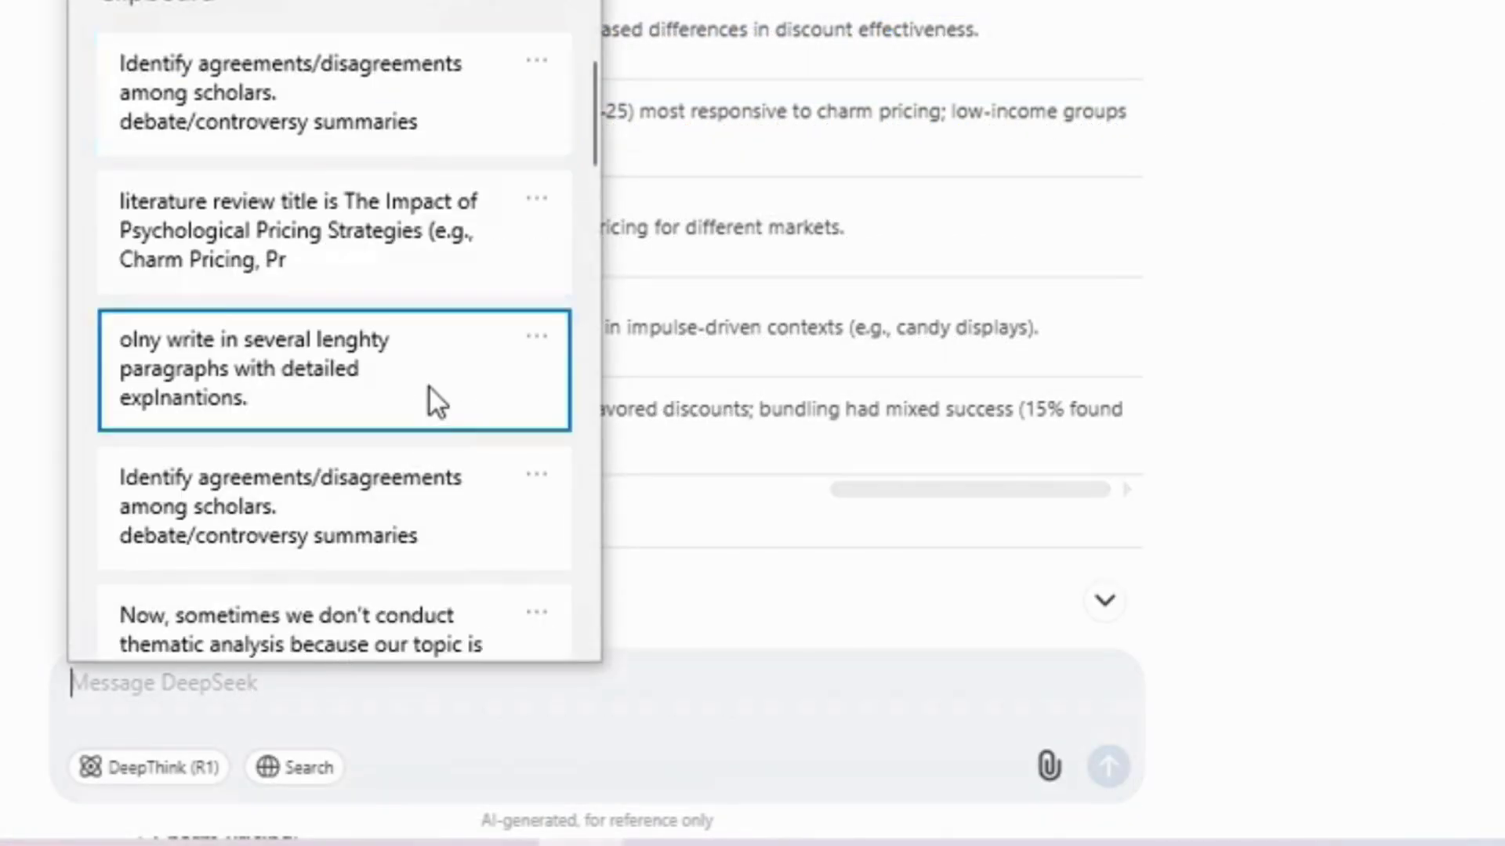
left_click(429, 388)
key("super+v")
left_click(956, 215)
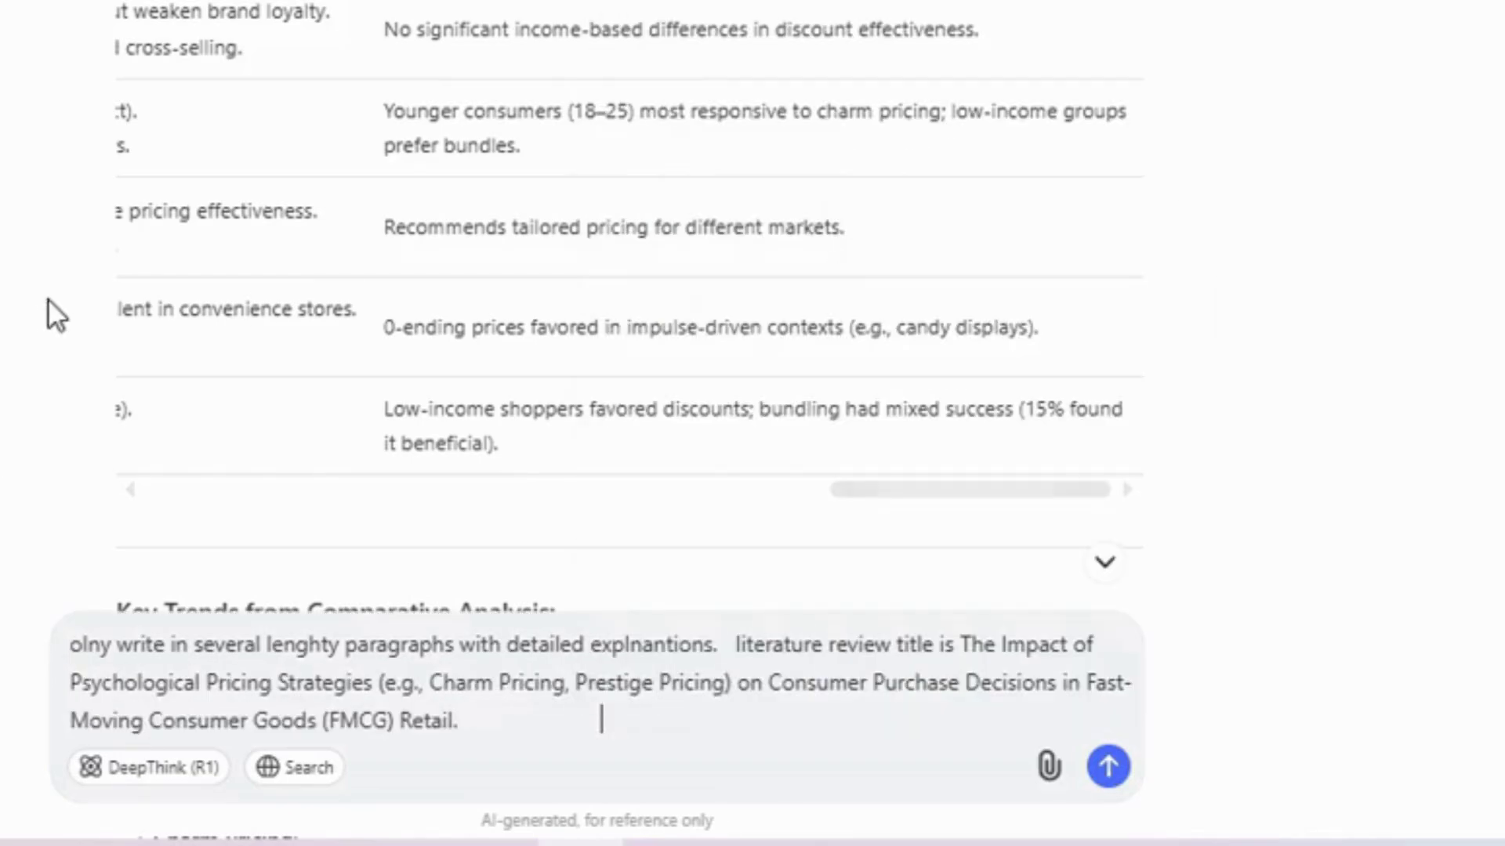
type("no")
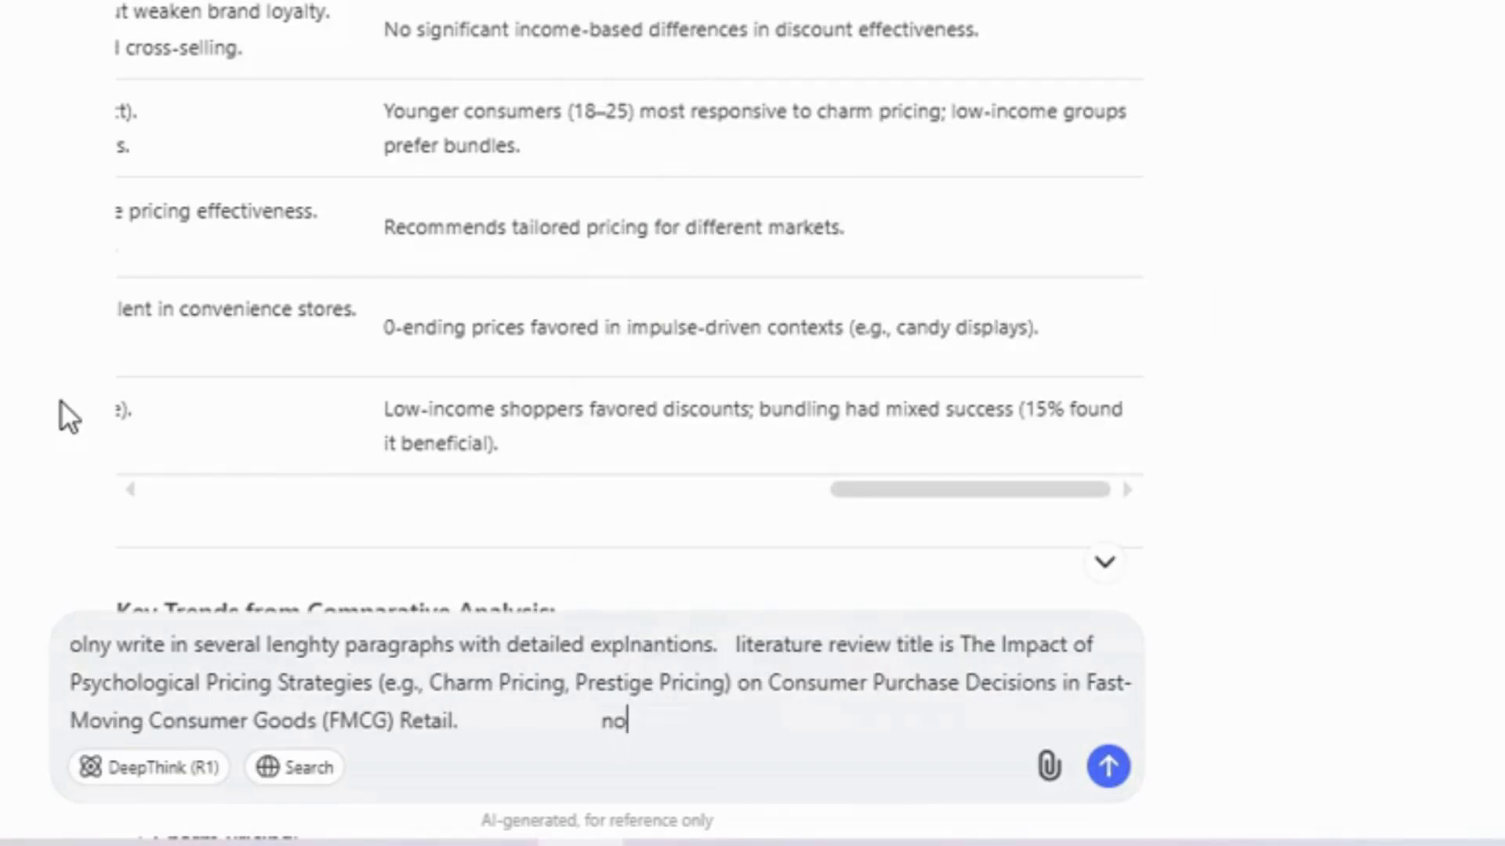
type("w")
key("super+v")
left_click(931, 118)
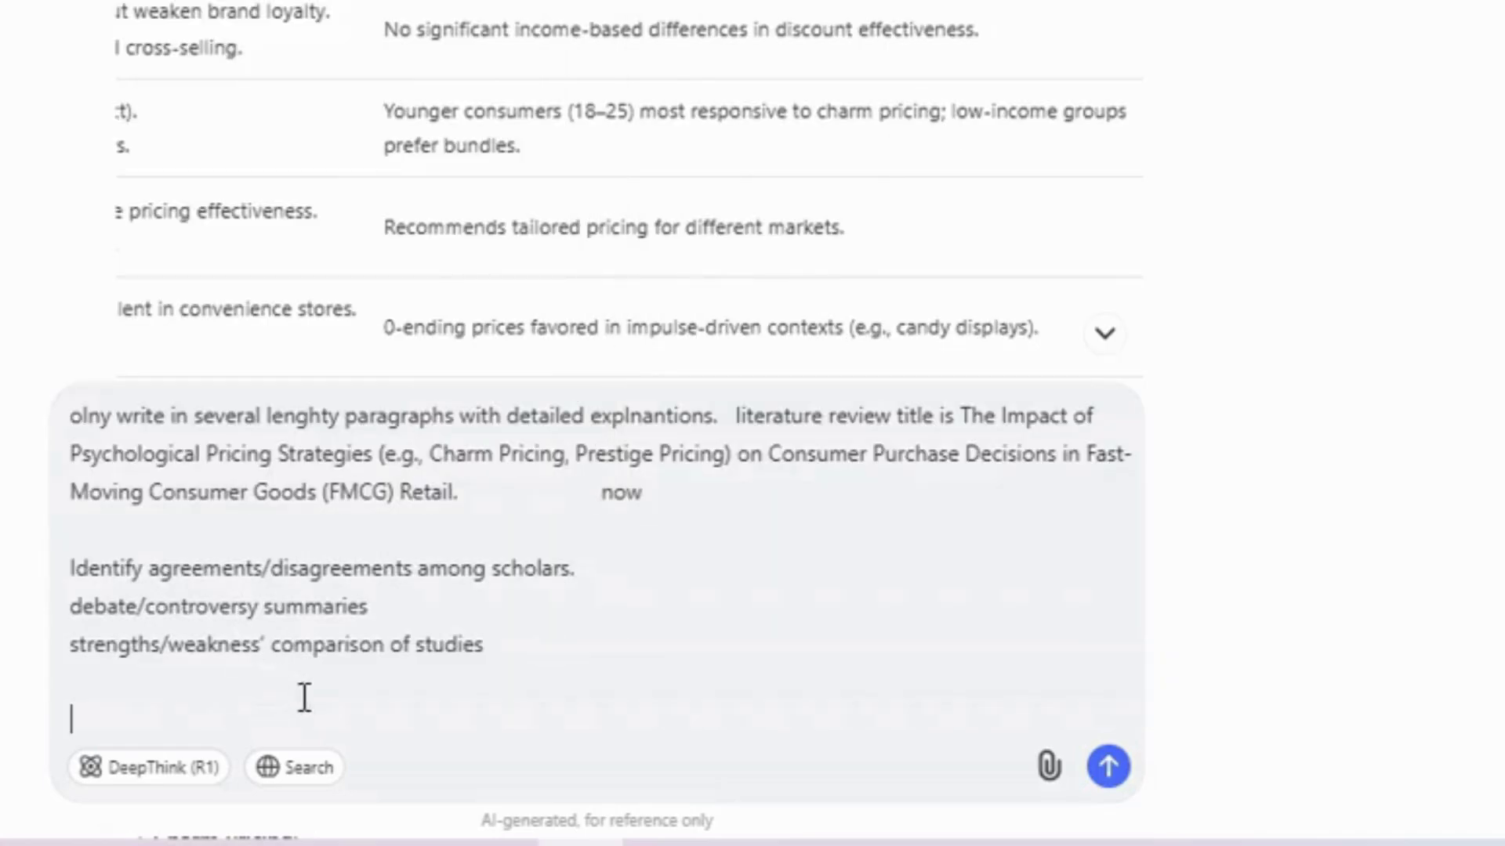
key("super+v")
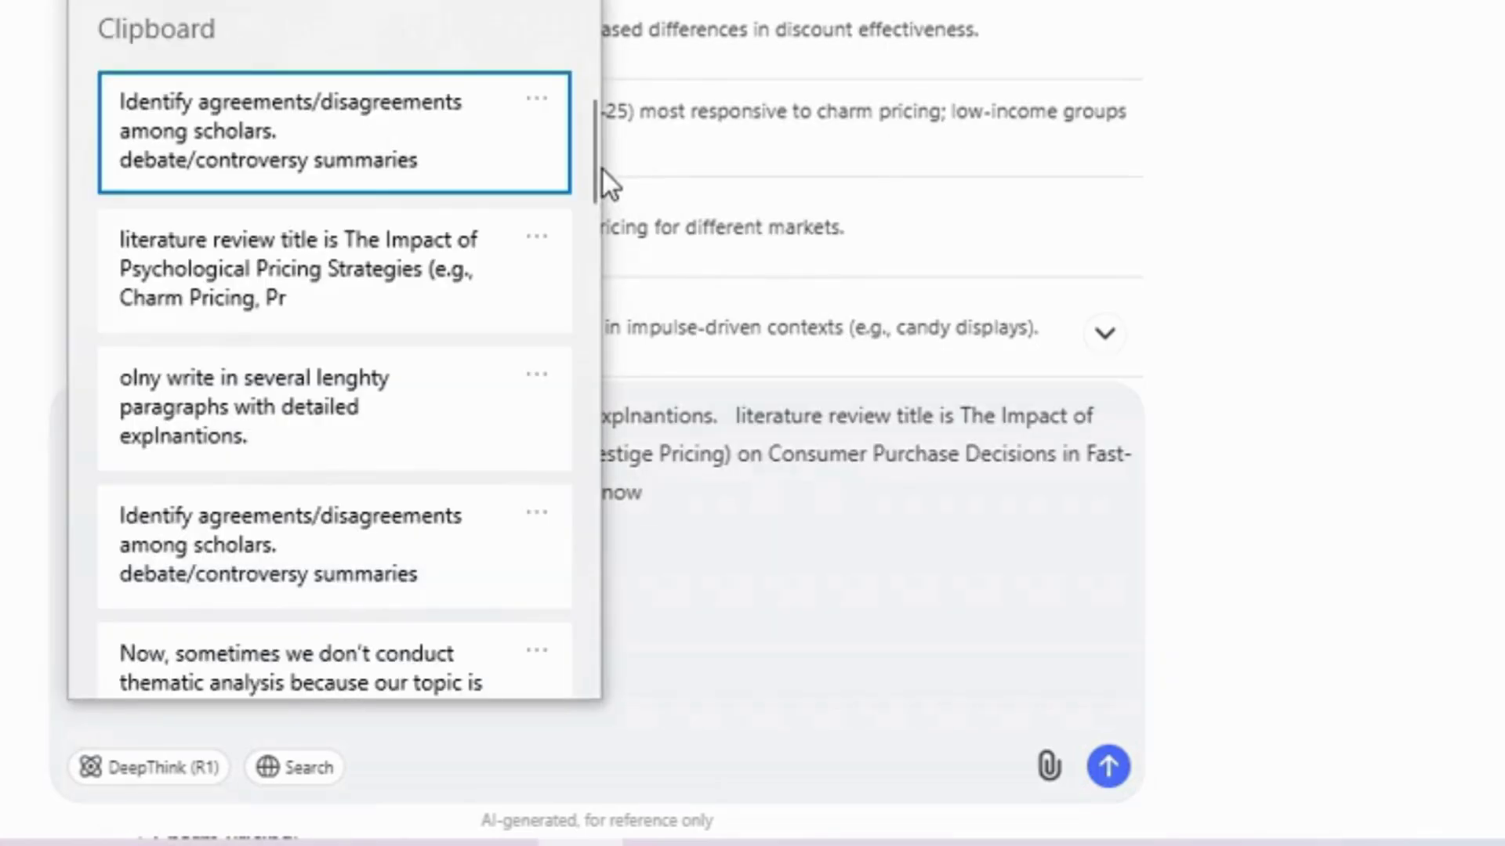
left_click_drag(600, 171, 591, 298)
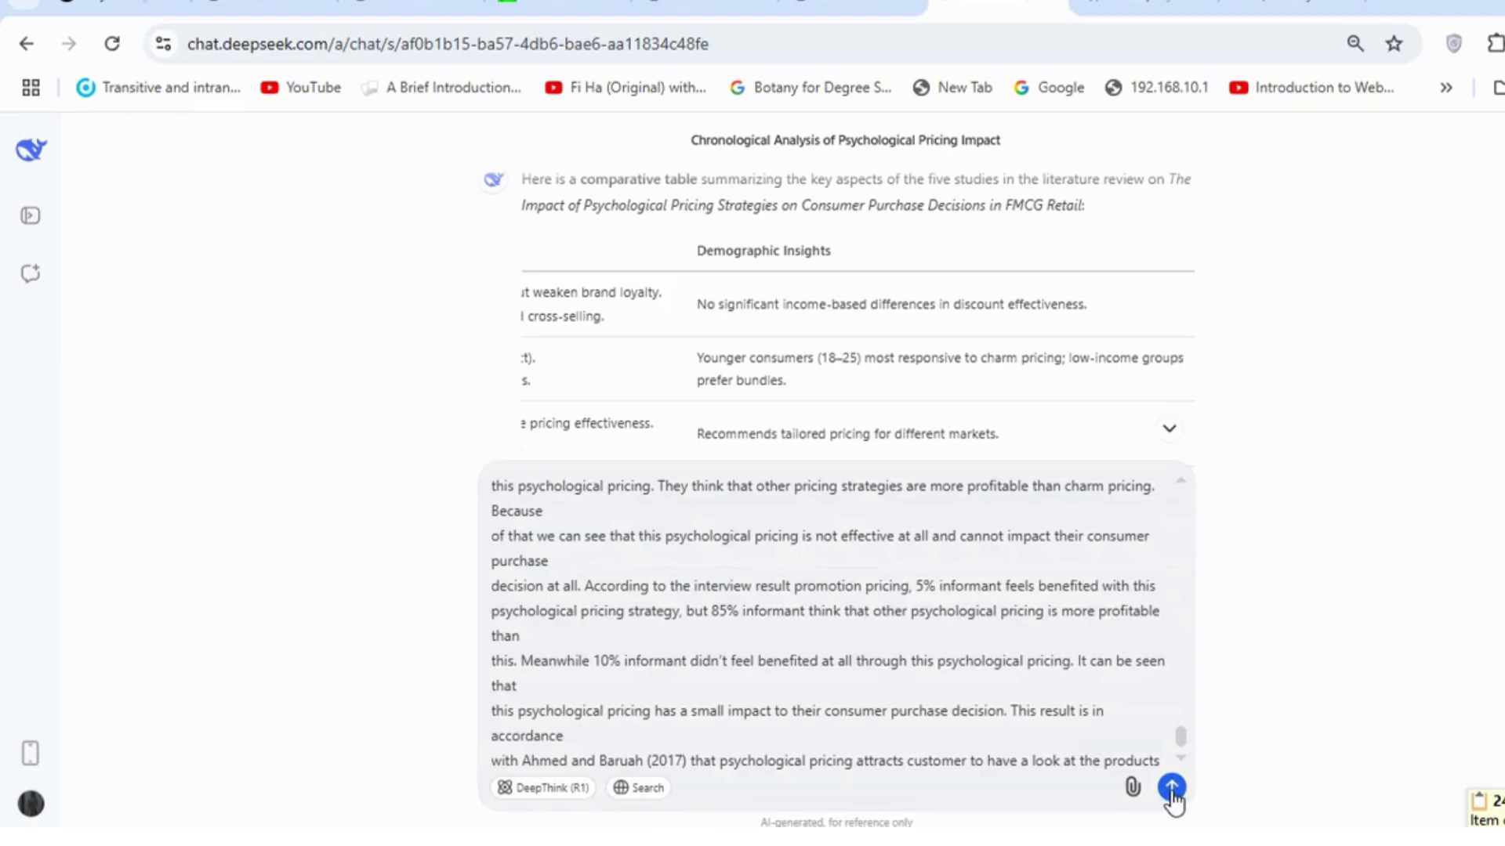
left_click(1171, 787)
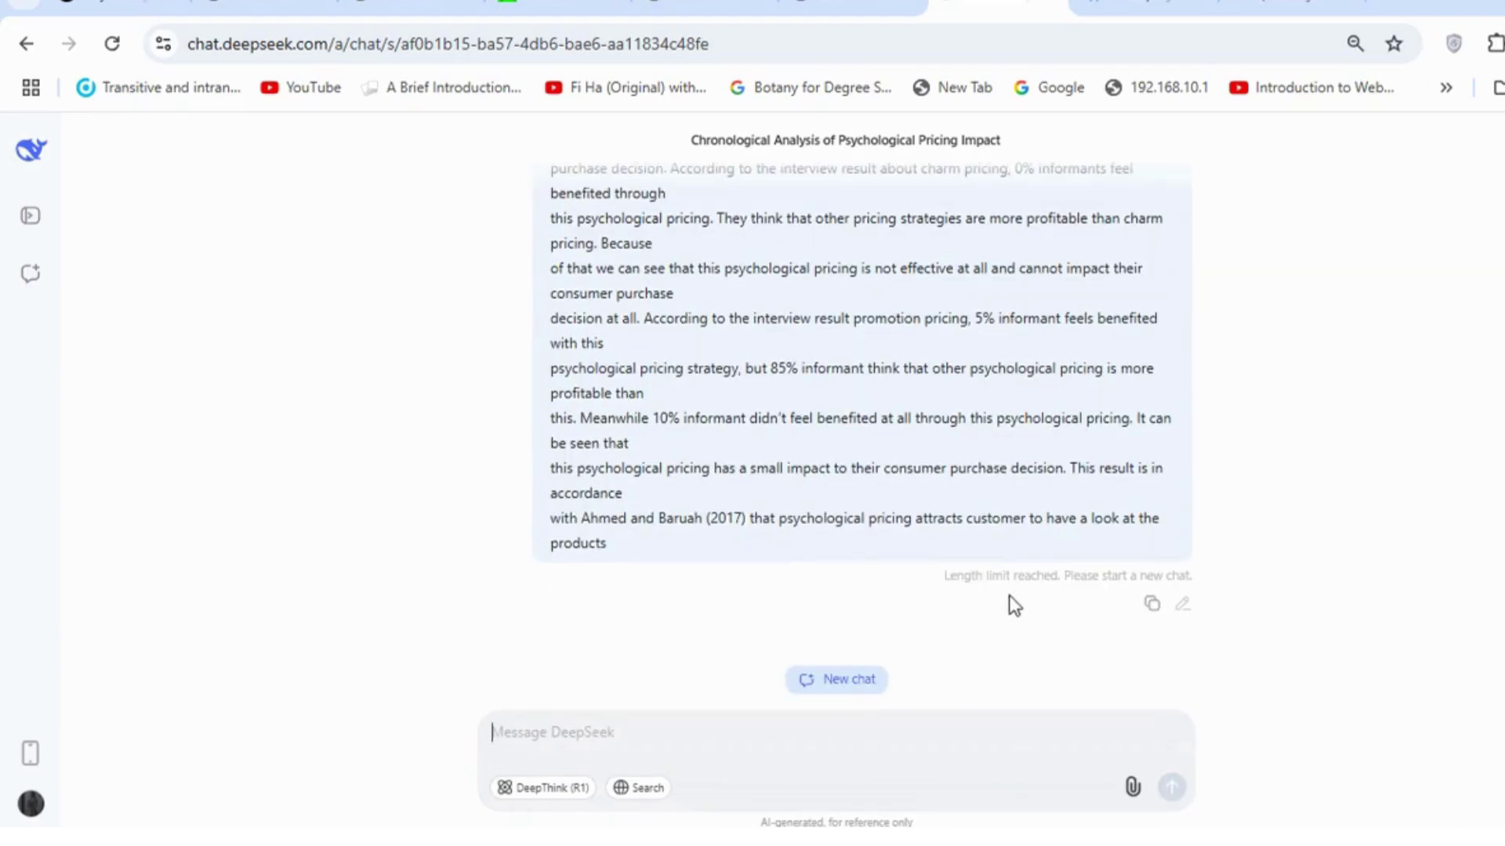
- Copy the length-limited prompt and paste it into a fresh DeepSeek chat
left_click(1151, 605)
left_click(30, 274)
right_click(591, 444)
left_click(664, 514)
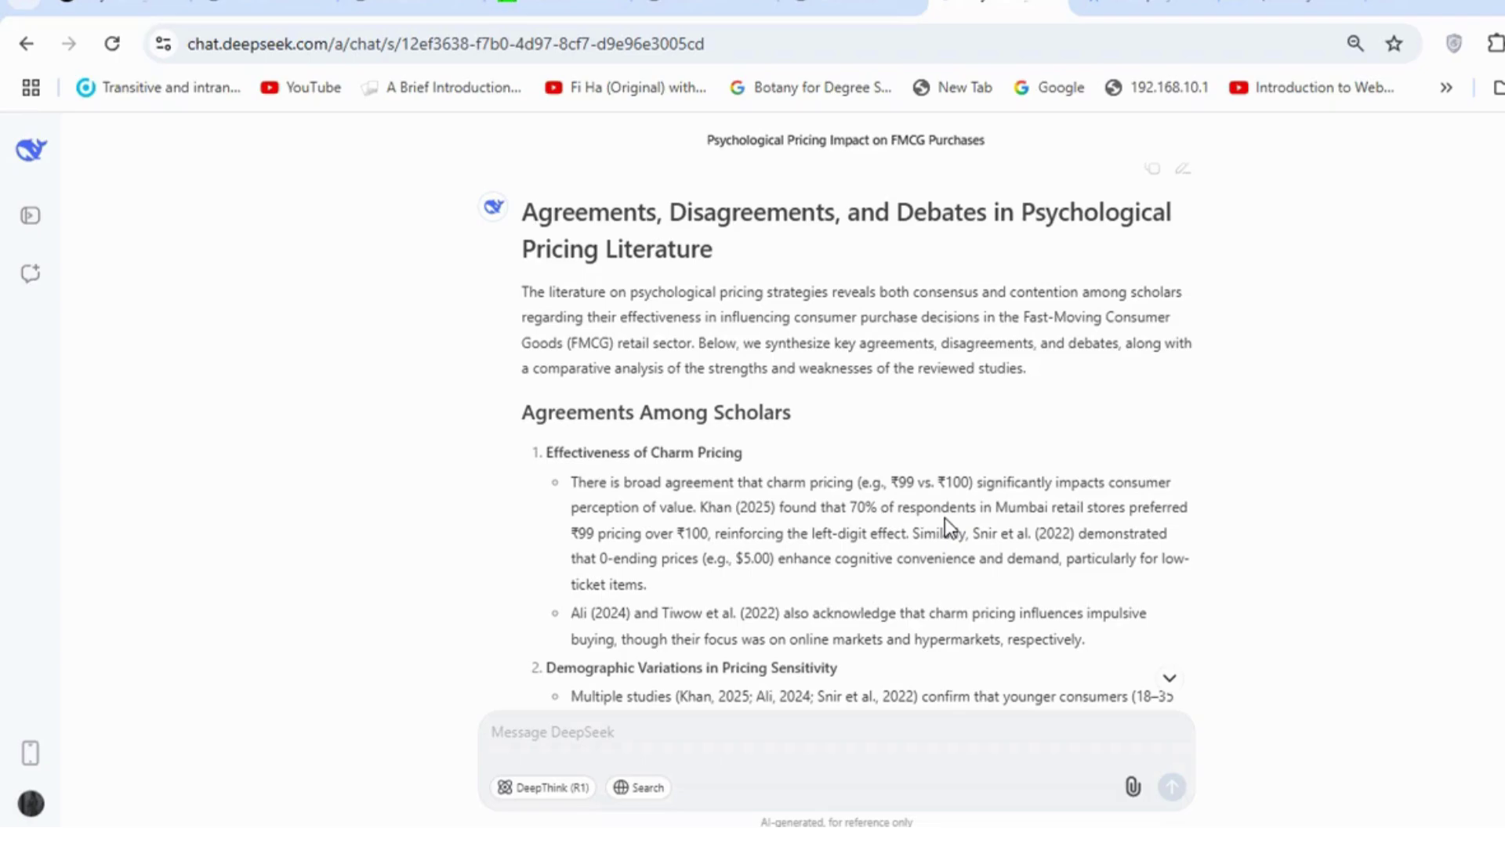
scroll(943, 519, "down", 3)
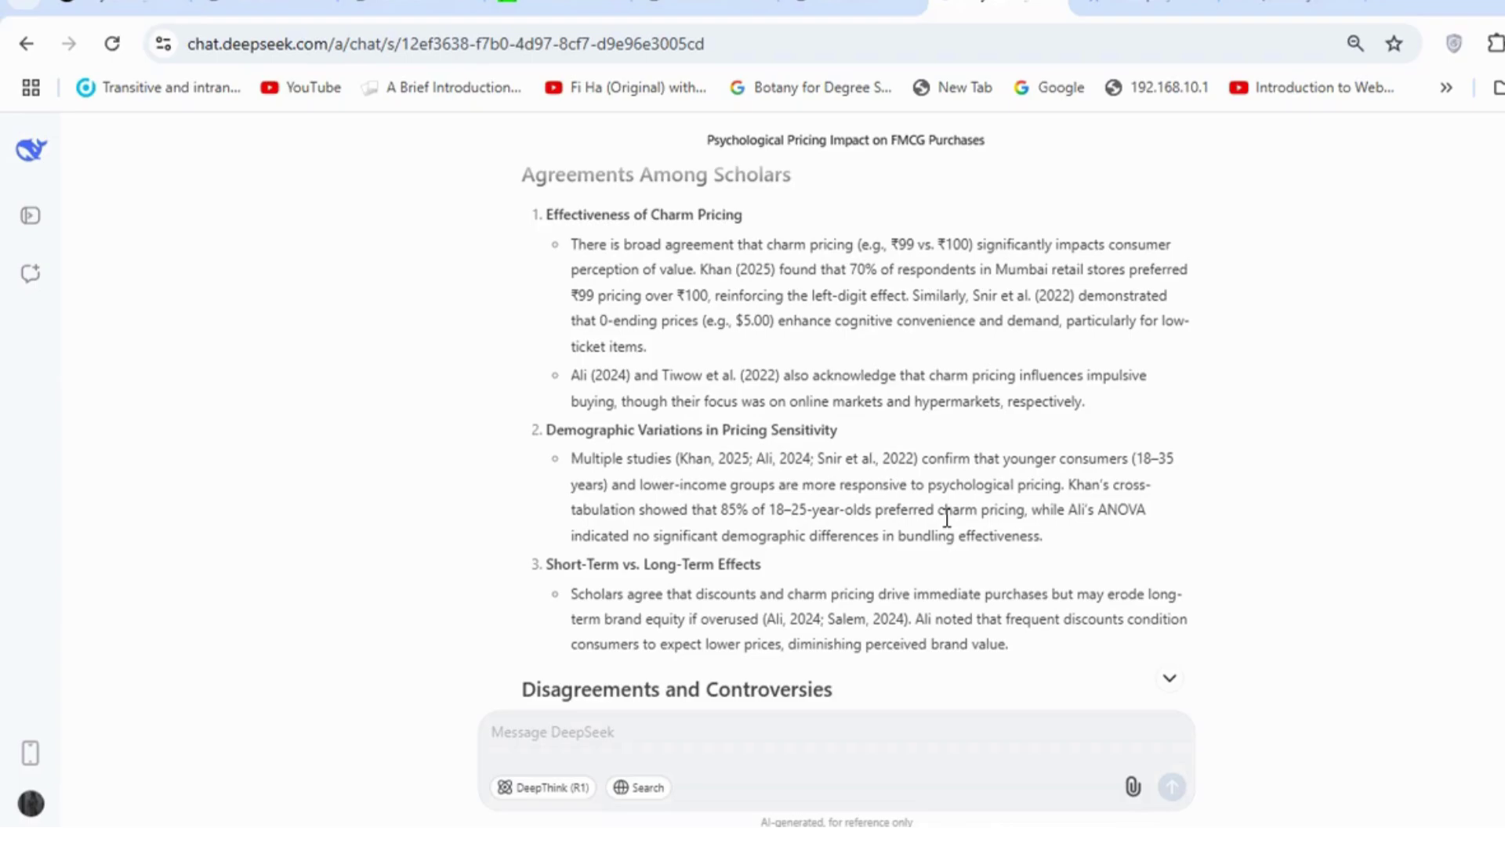
scroll(947, 517, "down", 4)
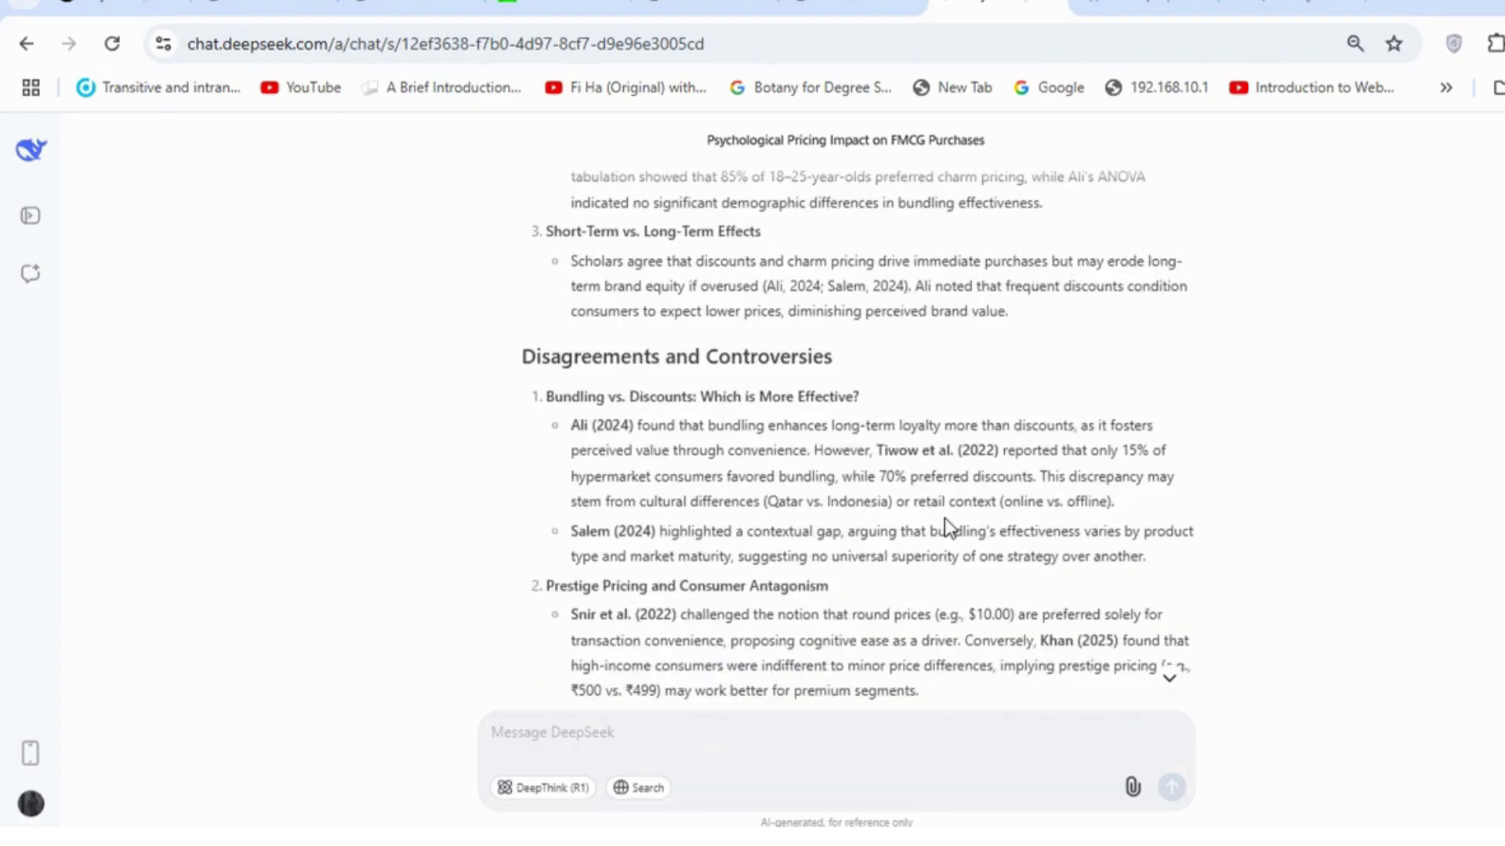
scroll(943, 518, "down", 1)
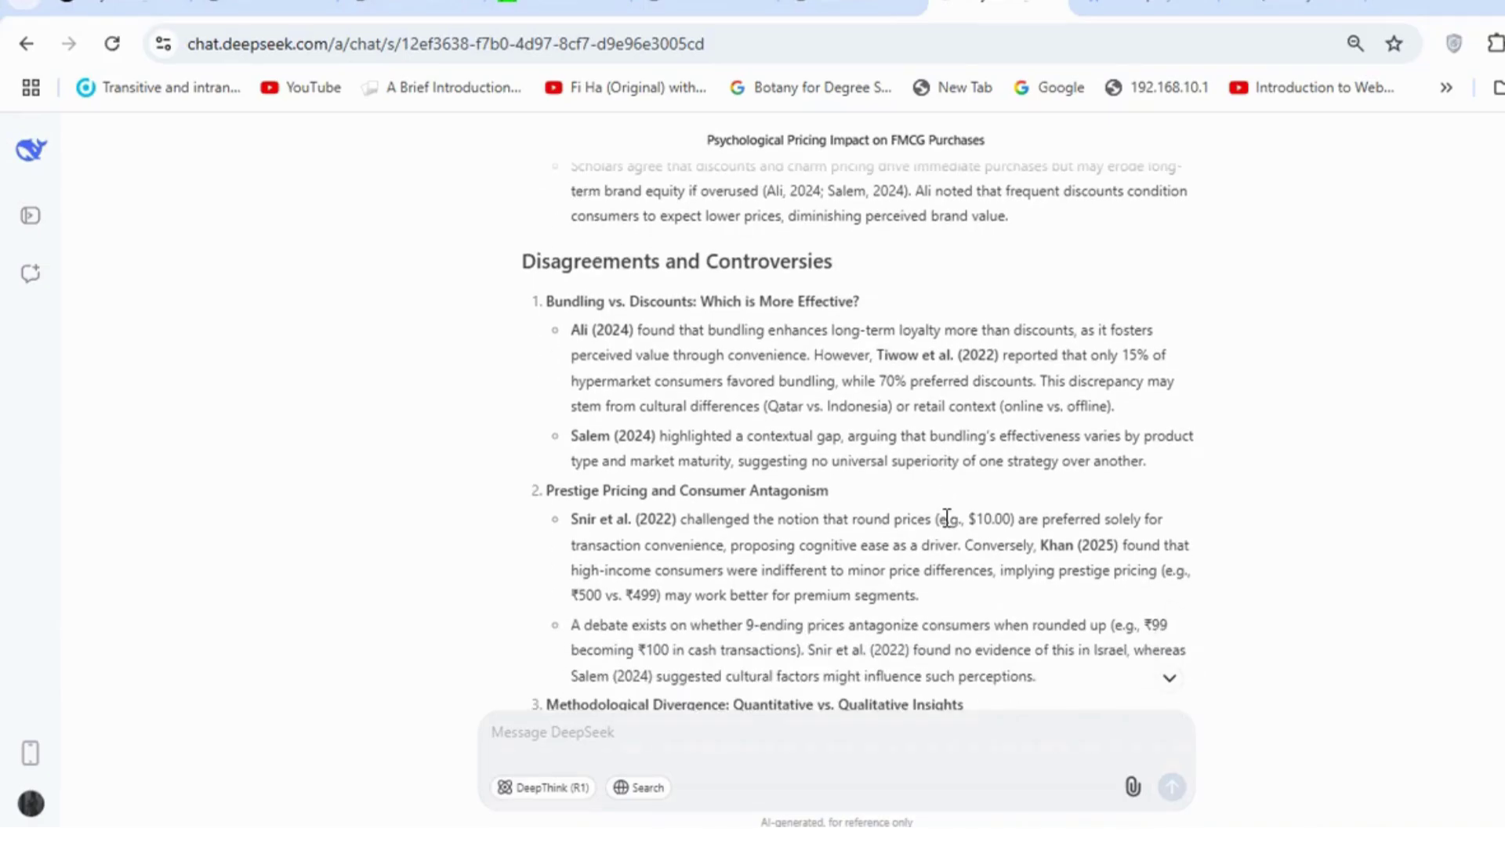
scroll(946, 519, "down", 5)
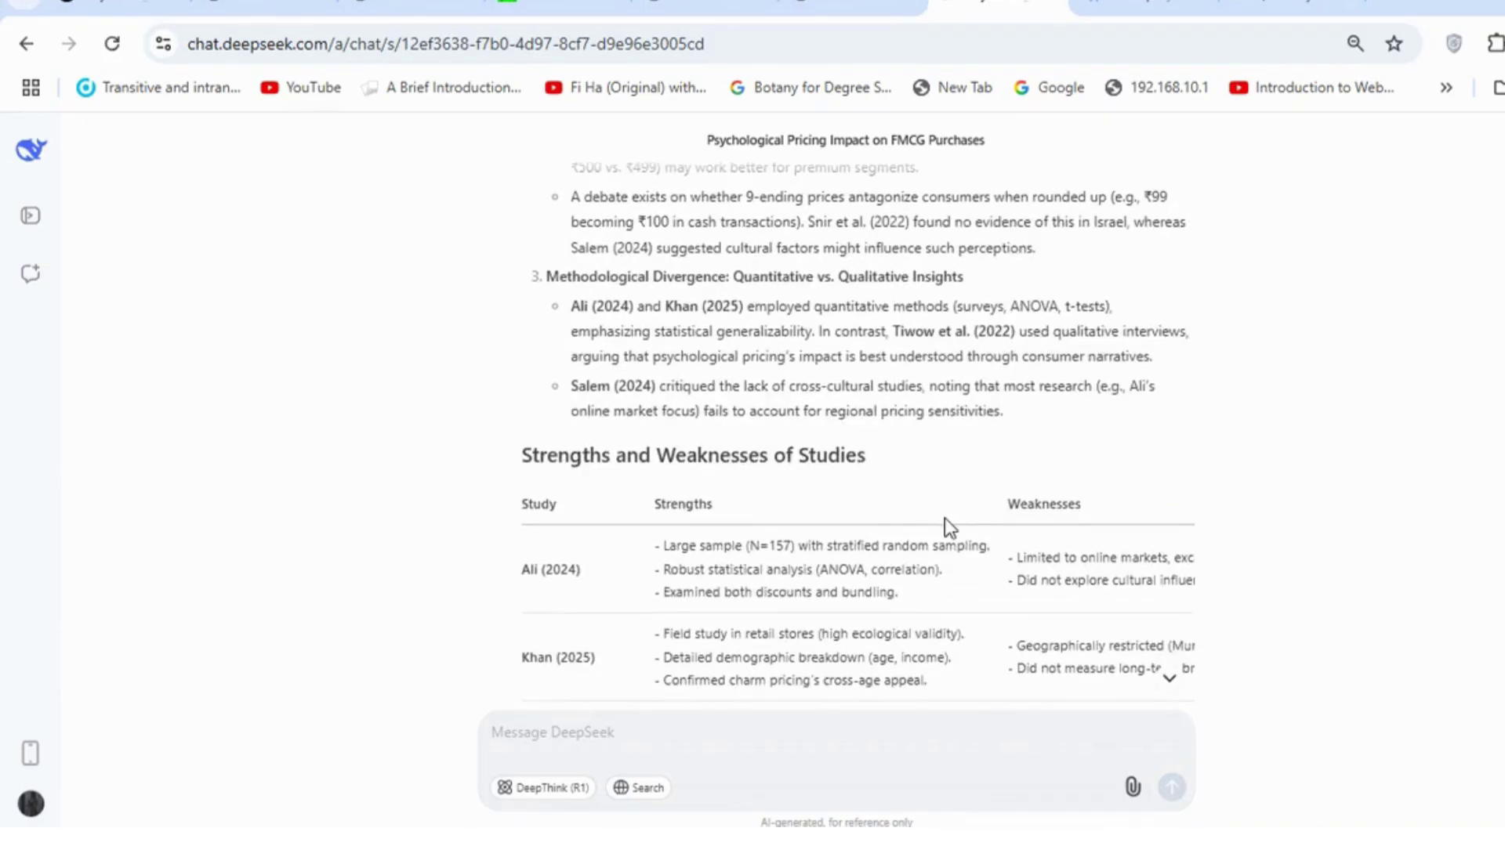
scroll(944, 519, "down", 4)
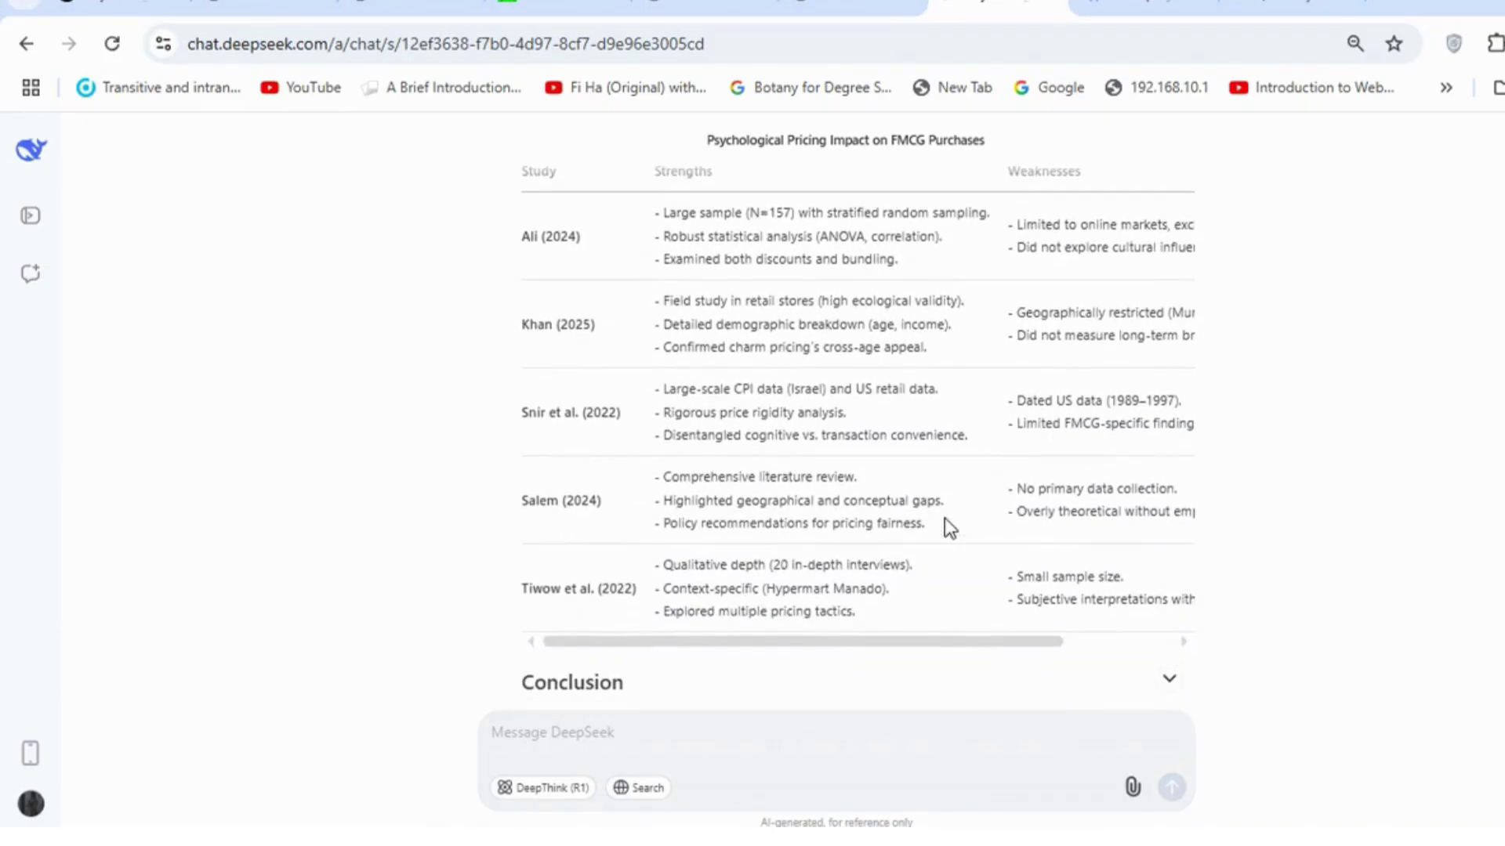